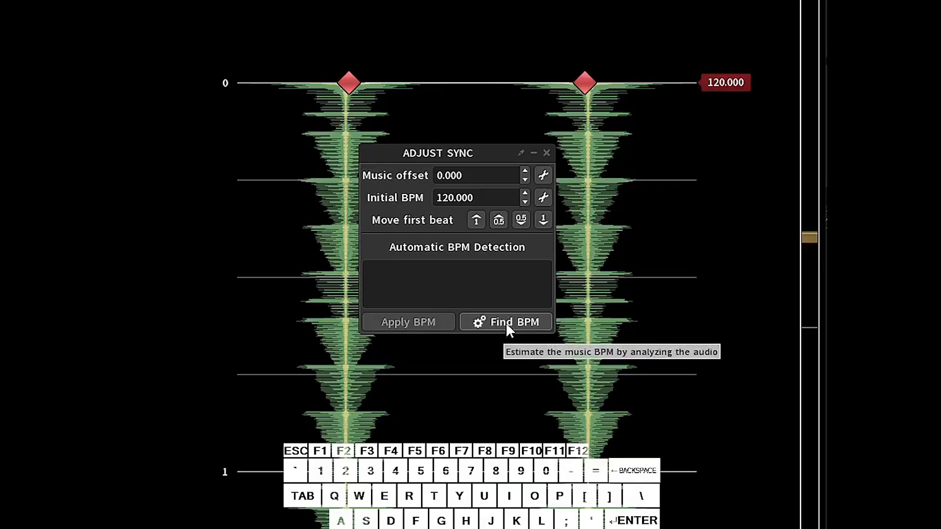
Apply the estimated BPM to the song in the sync settings and start playback.
{"action": "left_click", "coordinate": [409, 323]}
{"action": "key", "text": "space"}
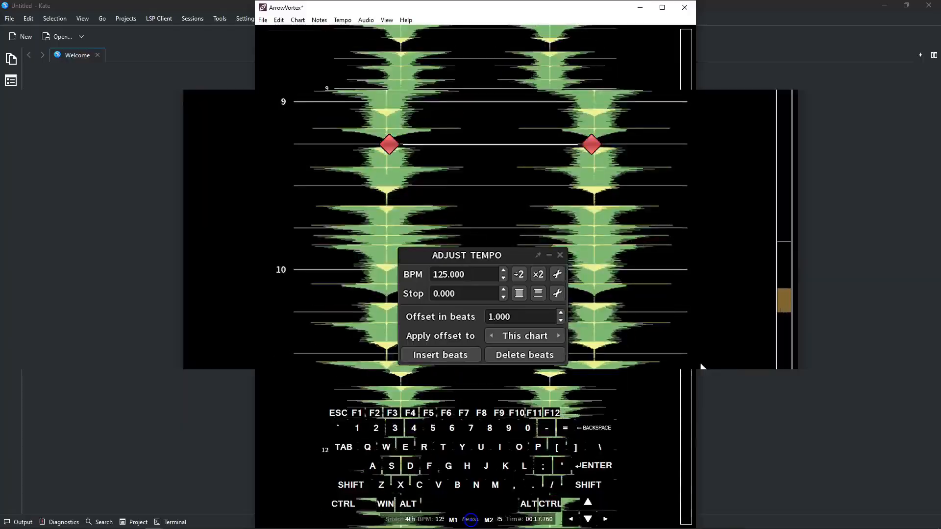
Set the tempo at the current position in measure 9 to 135 BPM.
{"action": "left_click", "coordinate": [488, 276]}
{"action": "type", "text": "135"}
{"action": "key", "text": "Return"}
{"action": "left_click", "coordinate": [488, 276]}
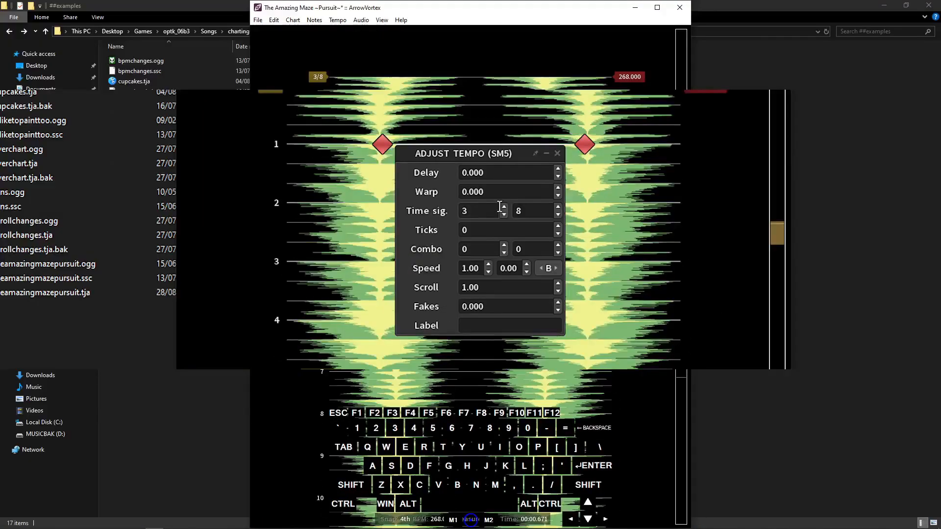
Increase the numerator of the time signature at measure 1.
{"action": "left_click", "coordinate": [503, 207]}
{"action": "left_click", "coordinate": [503, 207]}
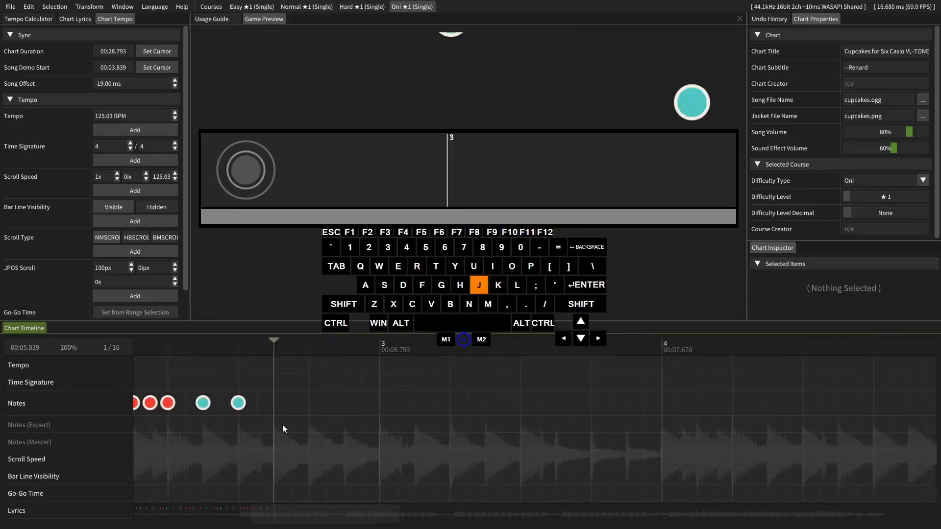
In Peepo Drum Kit, set a Go-Go Time section from the selected range starting at measure 10.
{"action": "scroll", "coordinate": [170, 278], "scroll_direction": "down", "scroll_amount": 1}
{"action": "left_click", "coordinate": [169, 281]}
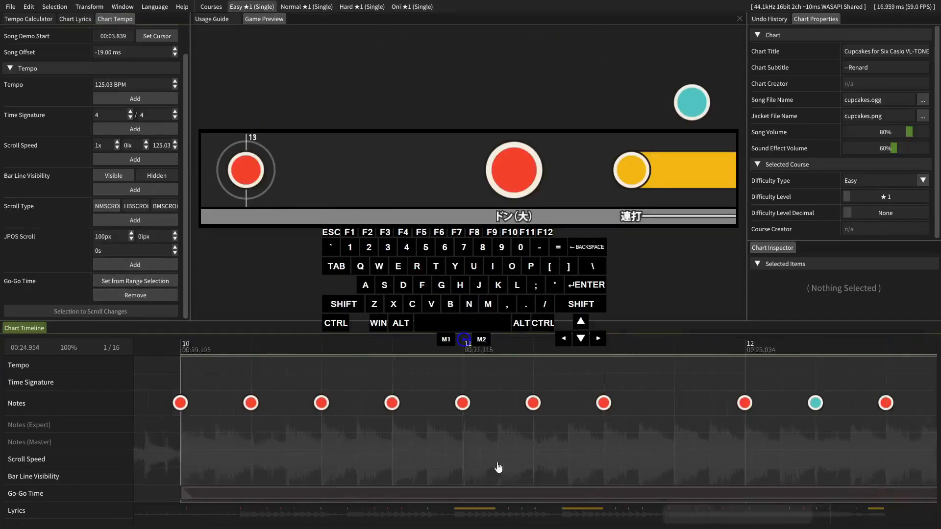
{"action": "left_click_drag", "start_coordinate": [498, 468], "coordinate": [491, 452]}
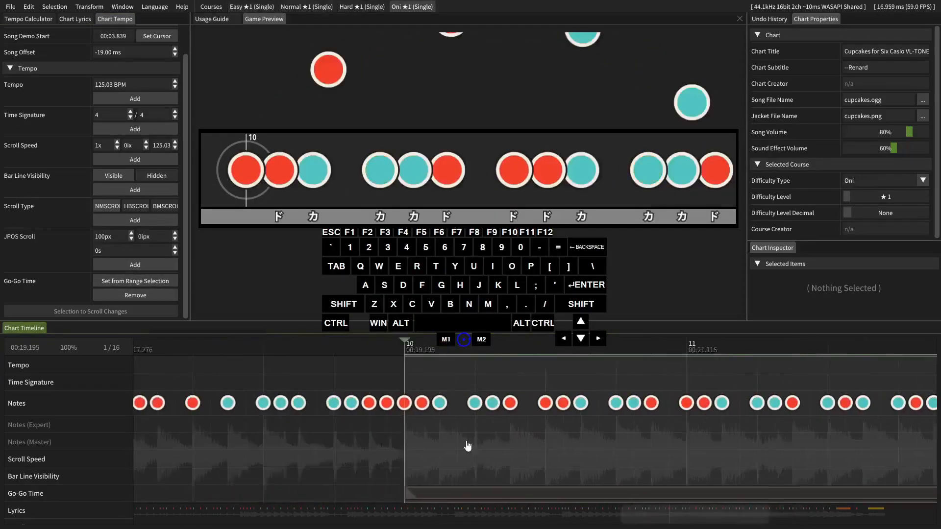
{"action": "left_click_drag", "start_coordinate": [468, 446], "coordinate": [433, 445]}
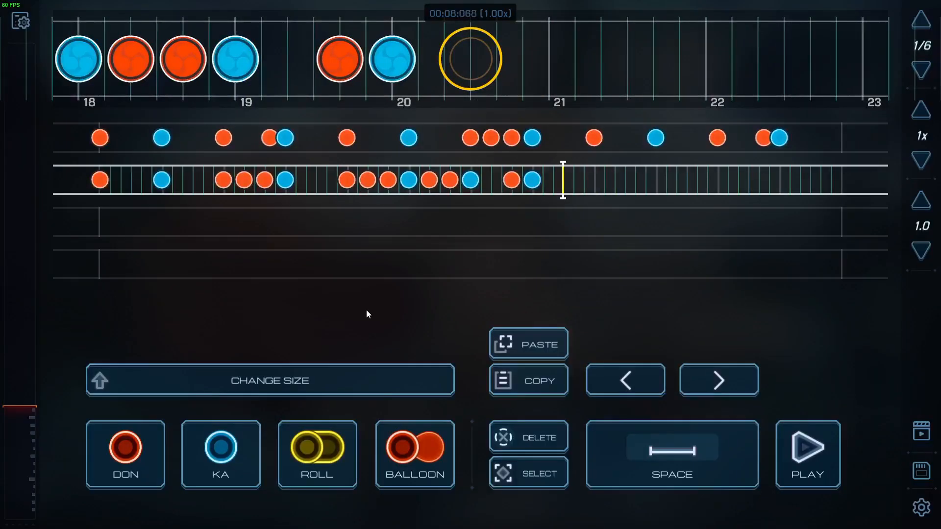
Continue the drum chart after beat 20 with a sequence of don and ka notes.
{"action": "left_click", "coordinate": [126, 453]}
{"action": "left_click", "coordinate": [220, 453]}
{"action": "scroll", "coordinate": [366, 310], "scroll_direction": "down", "scroll_amount": 4}
{"action": "scroll", "coordinate": [355, 338], "scroll_direction": "up", "scroll_amount": 3}
{"action": "left_click", "coordinate": [220, 453]}
{"action": "left_click", "coordinate": [220, 453]}
{"action": "scroll", "coordinate": [304, 361], "scroll_direction": "up", "scroll_amount": 2}
{"action": "left_click", "coordinate": [134, 459]}
{"action": "left_click", "coordinate": [134, 461]}
{"action": "left_click", "coordinate": [220, 453]}
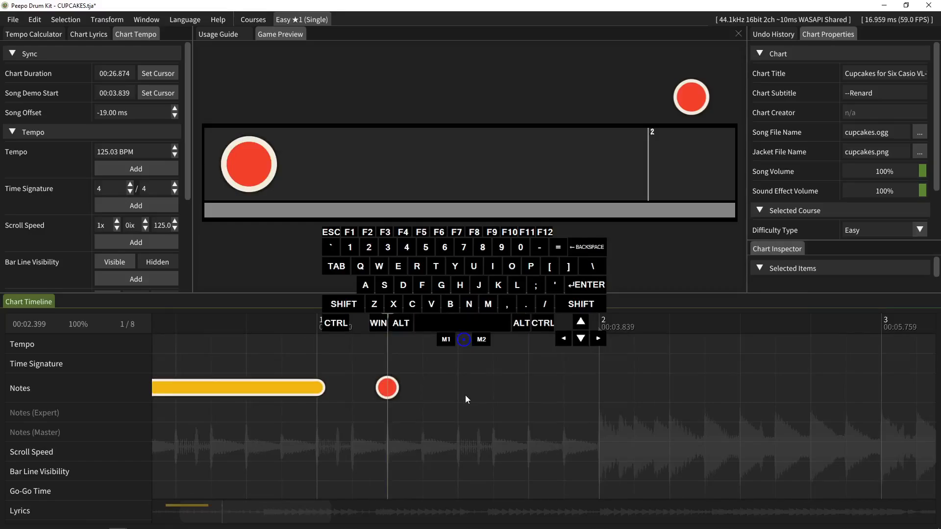
In Peepo Drum Kit, add big notes to the Notes track between measures 1 and 2 on the 1/8 grid.
{"action": "left_click", "coordinate": [463, 396]}
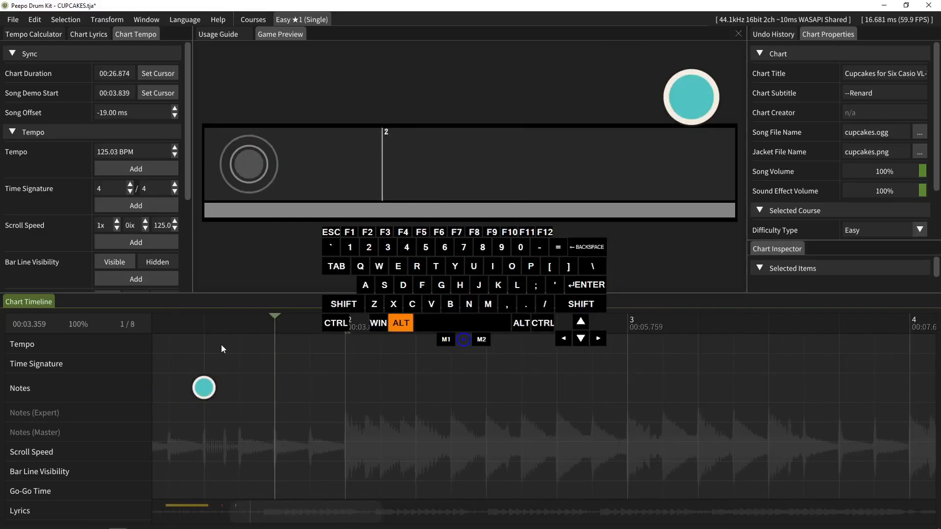
{"action": "key", "text": "alt+u"}
{"action": "key", "text": "Right"}
{"action": "key", "text": "Right"}
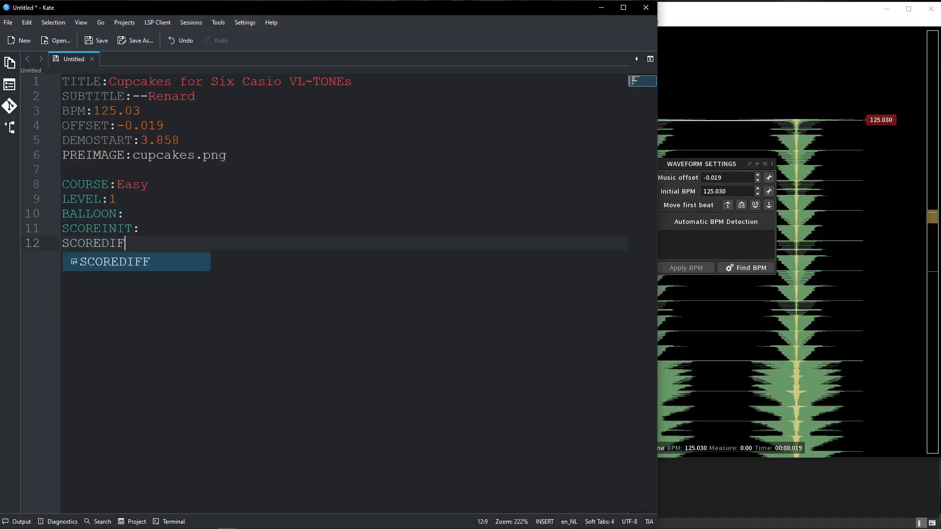
In Kate, add the SCOREDIFF: header and a #START to #END block of empty comma-only measures to the Easy course.
{"action": "type", "text": "F:  #START , , , , , , , , #EN"}
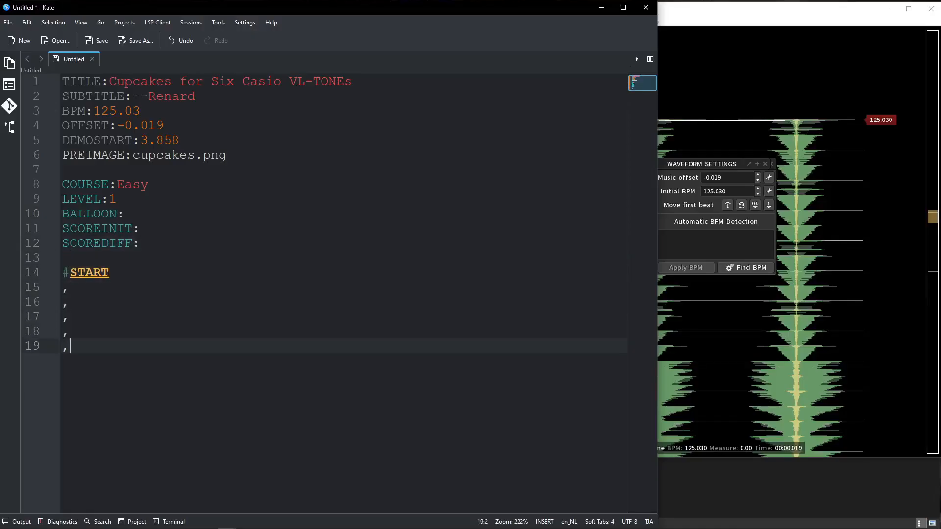
{"action": "type", "text": "D"}
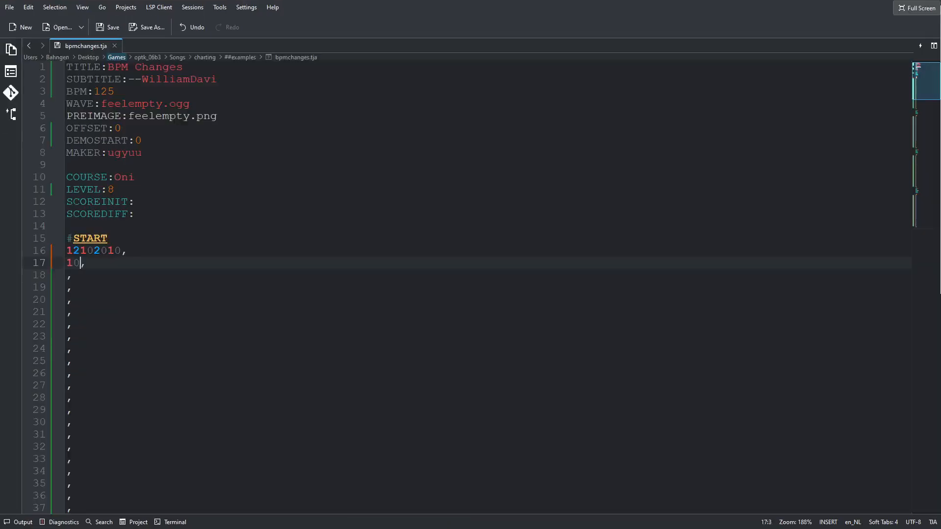
Complete line 17 of bpmchanges.tja as 10101010, enter 10111010 on line 18 and begin line 19 with 1020.
{"action": "type", "text": "0101010"}
{"action": "key", "text": "Down"}
{"action": "key", "text": "Home"}
{"action": "type", "text": "10111010"}
{"action": "key", "text": "Down"}
{"action": "key", "text": "Home"}
{"action": "type", "text": "10201010"}
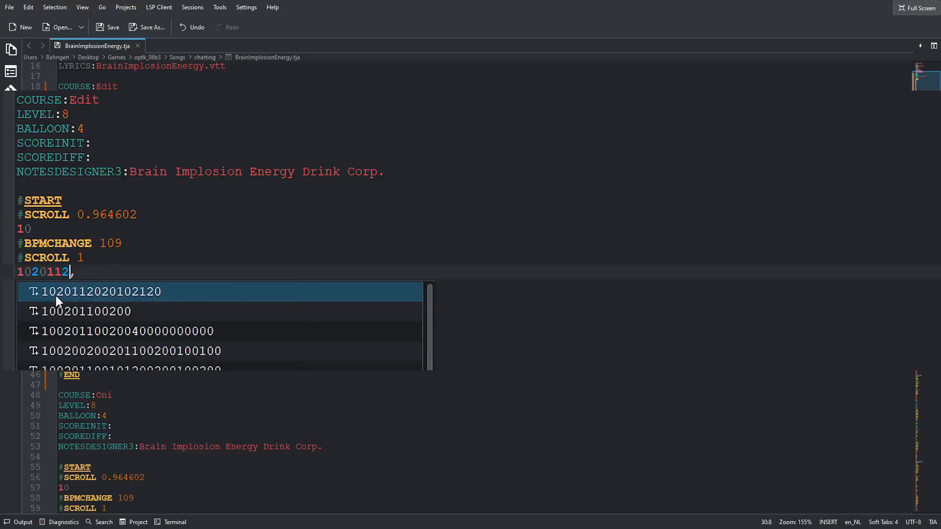
{"action": "key", "text": "Escape"}
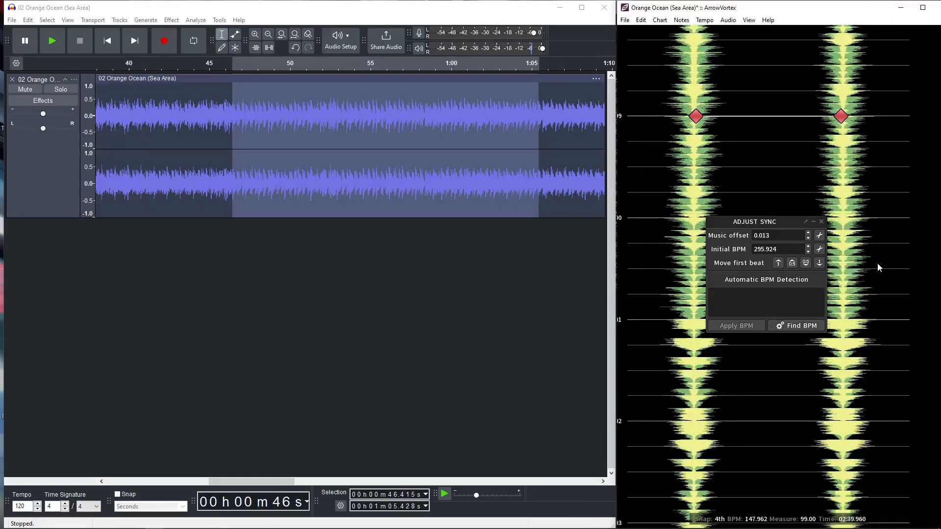
Switch to Audacity and select a stretch of the Orange Ocean (Sea Area) waveform ending near 1:05.
{"action": "scroll", "coordinate": [875, 266], "scroll_direction": "down", "scroll_amount": 8}
{"action": "left_click", "coordinate": [539, 142]}
{"action": "scroll", "coordinate": [541, 142], "scroll_direction": "down", "scroll_amount": 3}
{"action": "left_click_drag", "start_coordinate": [542, 142], "coordinate": [439, 122]}
{"action": "scroll", "coordinate": [417, 125], "scroll_direction": "up", "scroll_amount": 8}
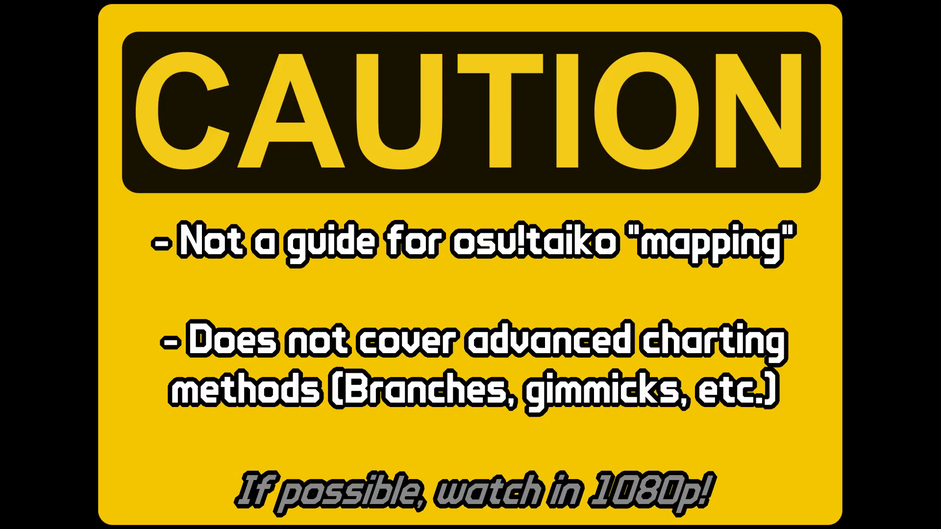
In bpmchanges.tja, enter the note patterns 10101010, 10111010 and 10205080 on lines 17 to 19.
{"action": "type", "text": "10101010,"}
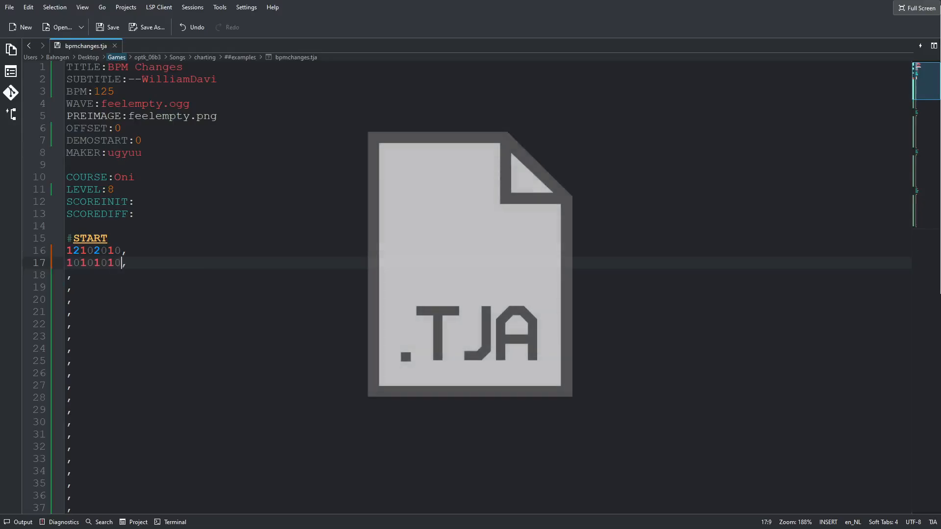
{"action": "key", "text": "Down"}
{"action": "type", "text": "10111010"}
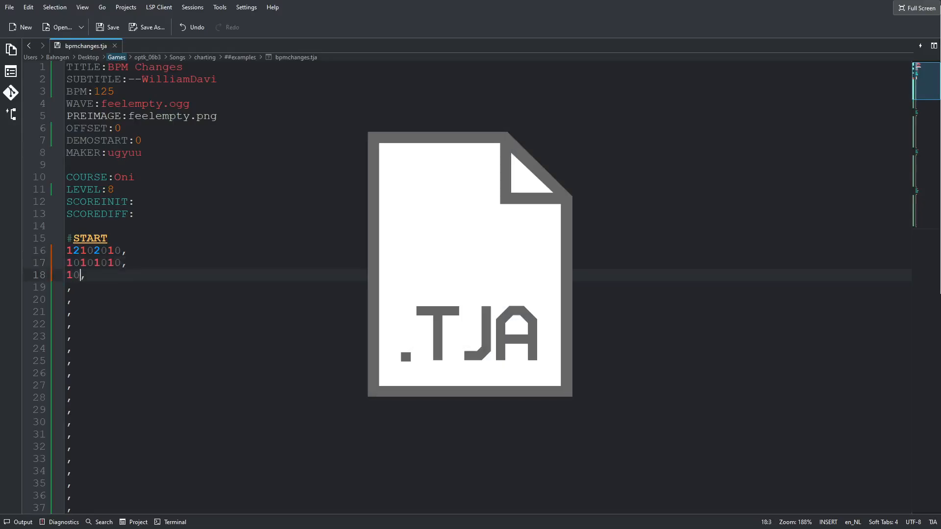
{"action": "key", "text": "Down"}
{"action": "type", "text": "10205080"}
Enter the note patterns 10101010 on line 20 and 12102010 on line 21, and begin line 22 with 5.
{"action": "key", "text": "Down"}
{"action": "type", "text": "10101010"}
{"action": "key", "text": "Down"}
{"action": "type", "text": "12102010"}
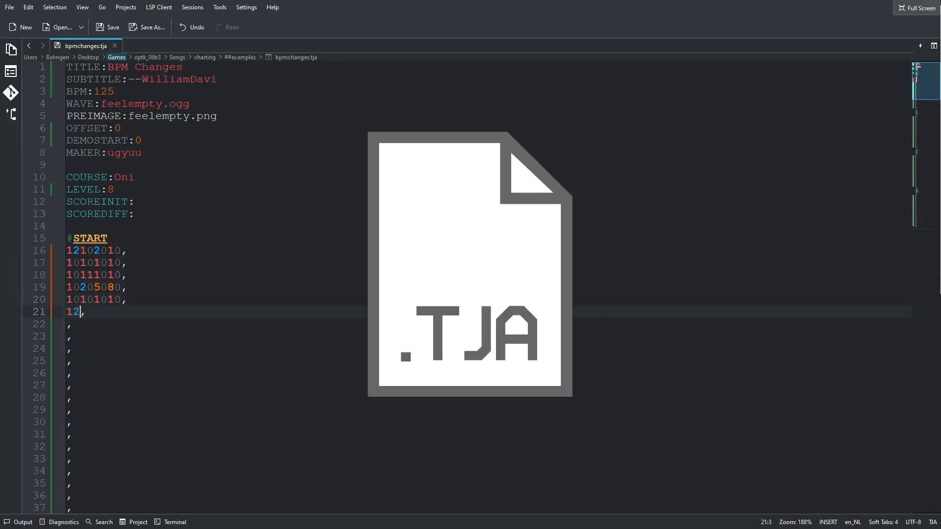
{"action": "key", "text": "Down"}
{"action": "type", "text": "5"}
{"action": "key", "text": "Down"}
{"action": "key", "text": "Down"}
{"action": "key", "text": "Down"}
{"action": "key", "text": "Down"}
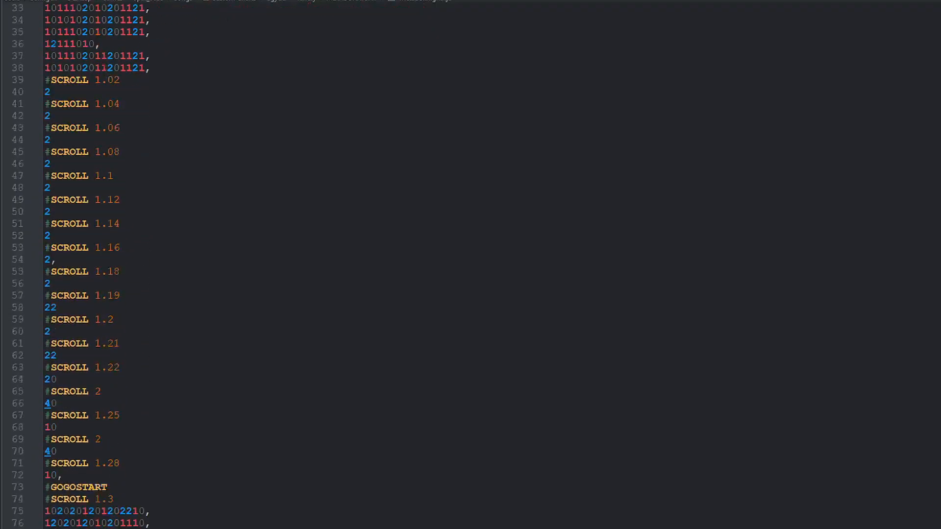
Examine the SCROLL, GOGOSTART and MEASURE commands among the chart's measures, down to the start of the Hard course.
{"action": "scroll", "coordinate": [470, 265], "scroll_direction": "down", "scroll_amount": 20}
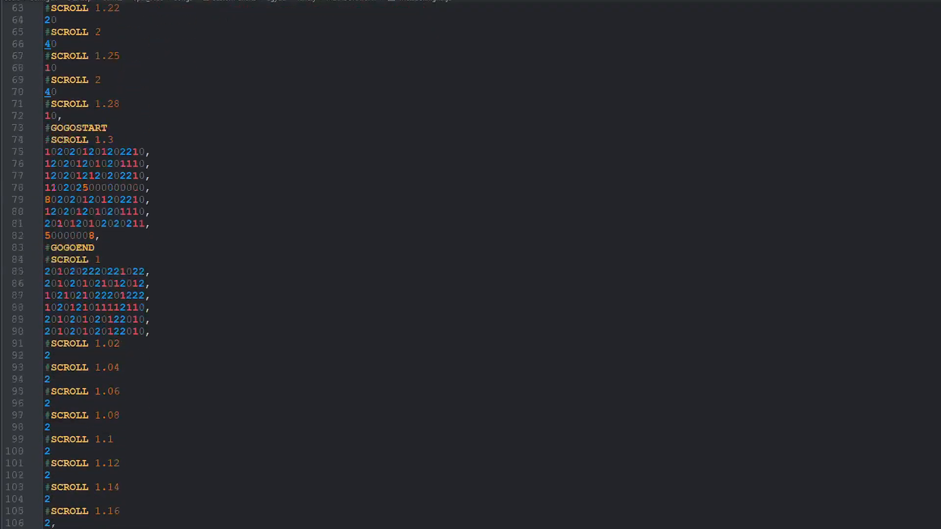
{"action": "scroll", "coordinate": [471, 265], "scroll_direction": "down", "scroll_amount": 20}
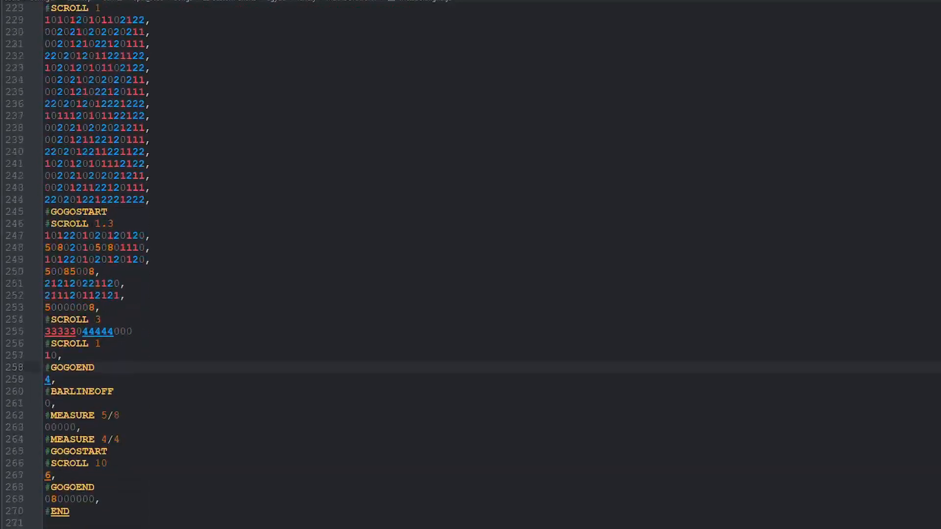
{"action": "scroll", "coordinate": [470, 264], "scroll_direction": "down", "scroll_amount": 20}
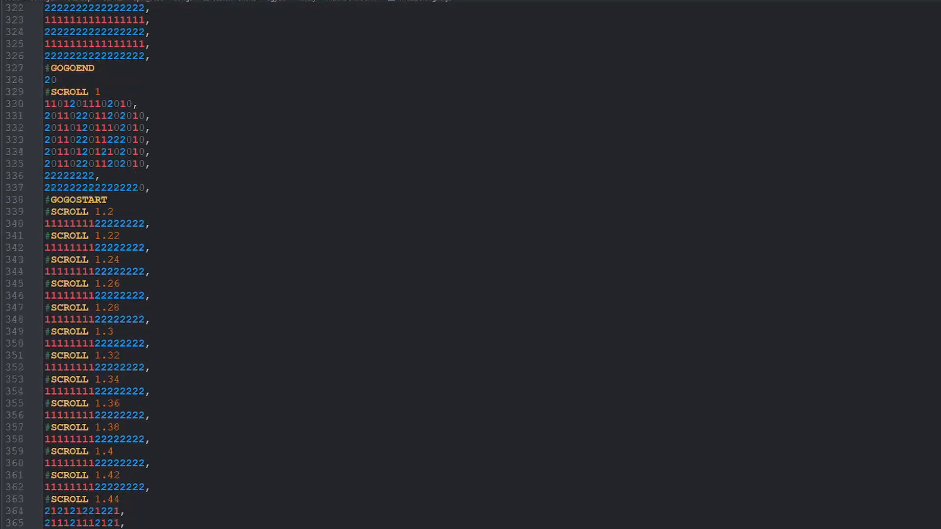
{"action": "scroll", "coordinate": [470, 265], "scroll_direction": "down", "scroll_amount": 20}
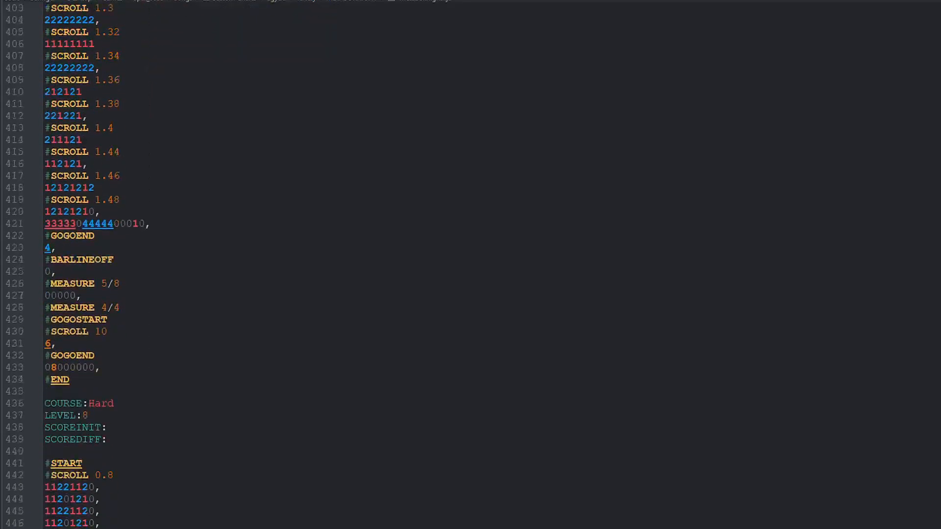
{"action": "scroll", "coordinate": [471, 265], "scroll_direction": "down", "scroll_amount": 7}
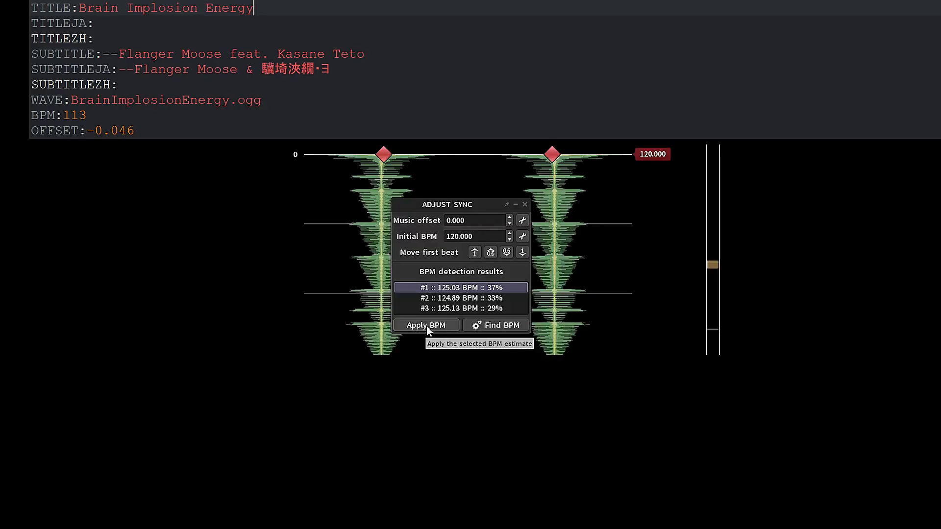
In ArrowVortex, apply the 125.03 BPM estimate to the song.
{"action": "left_click", "coordinate": [426, 326]}
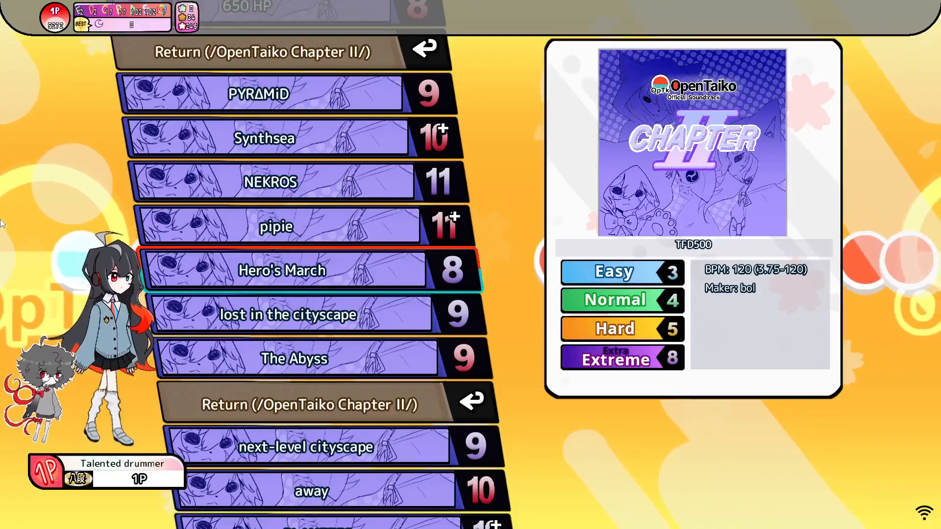
{"action": "key", "text": "Down"}
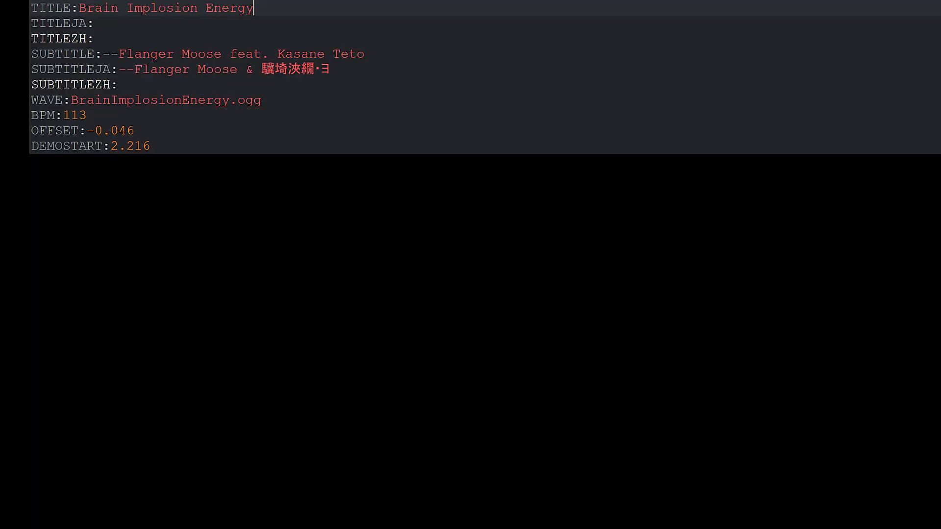
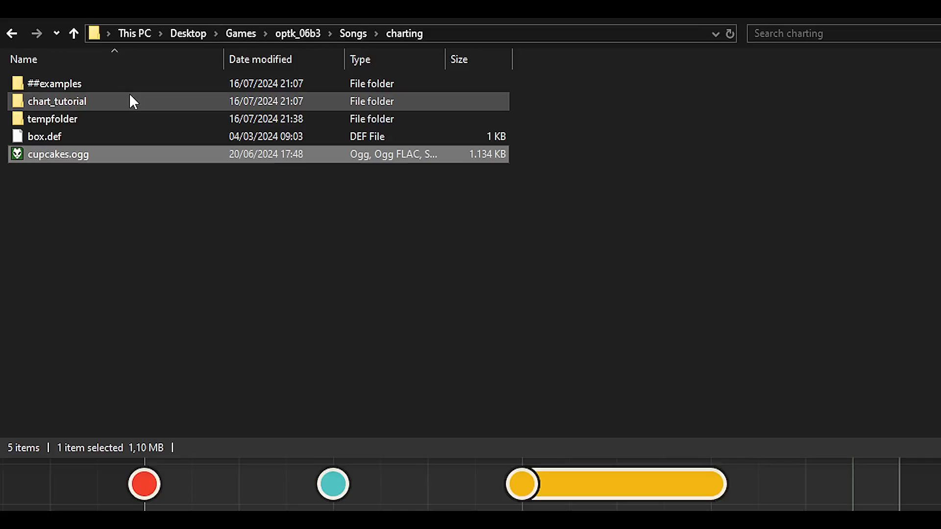
In File Explorer, create a folder named "Cupcakes for Six Casio VL-TONEs" inside the charting folder.
{"action": "right_click", "coordinate": [133, 96]}
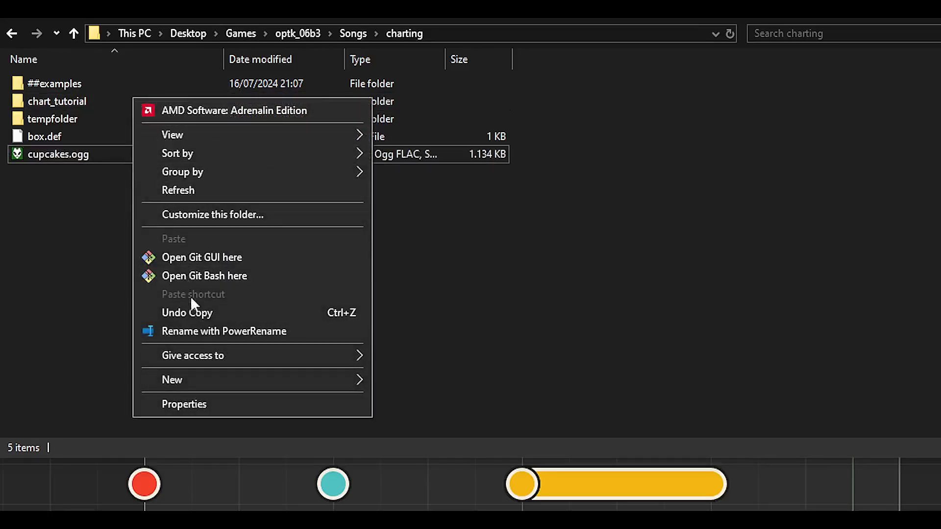
{"action": "mouse_move", "coordinate": [233, 381]}
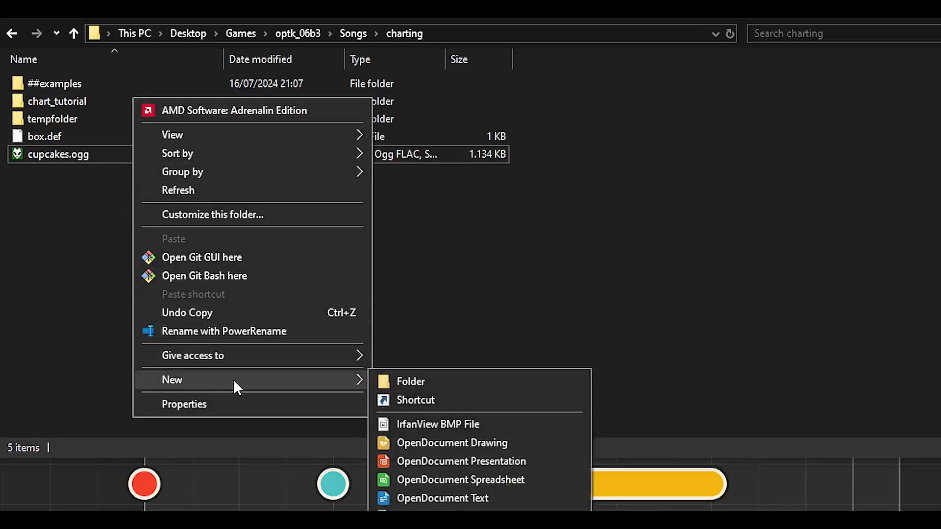
{"action": "left_click", "coordinate": [432, 384]}
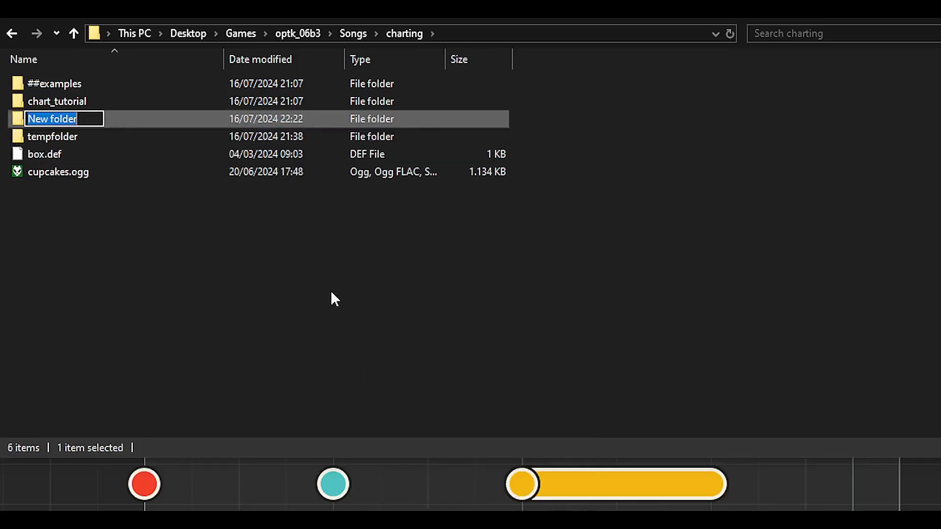
{"action": "type", "text": "Cupcakes for Six Casio VL-TONEs"}
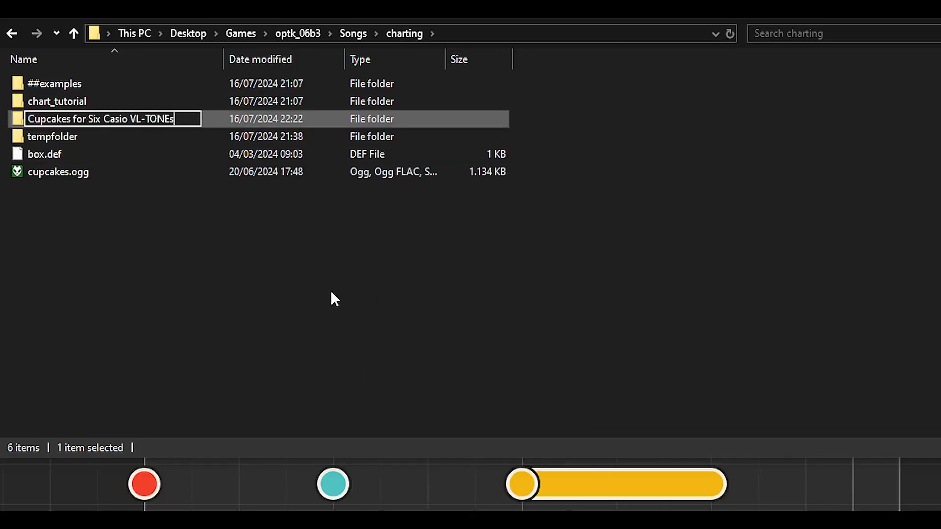
{"action": "key", "text": "Return"}
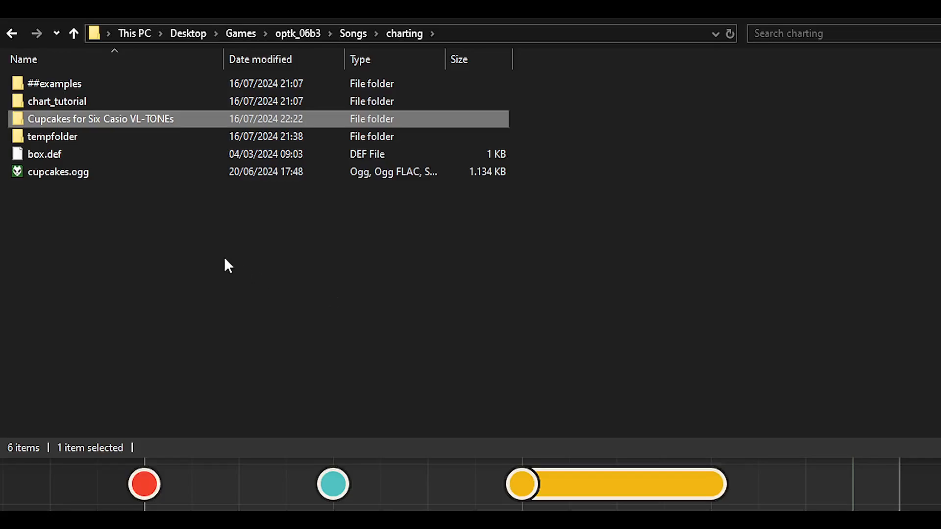
Move cupcakes.ogg from the charting folder into the Cupcakes for Six Casio VL-TONEs folder.
{"action": "left_click", "coordinate": [54, 174]}
{"action": "key", "text": "ctrl+x"}
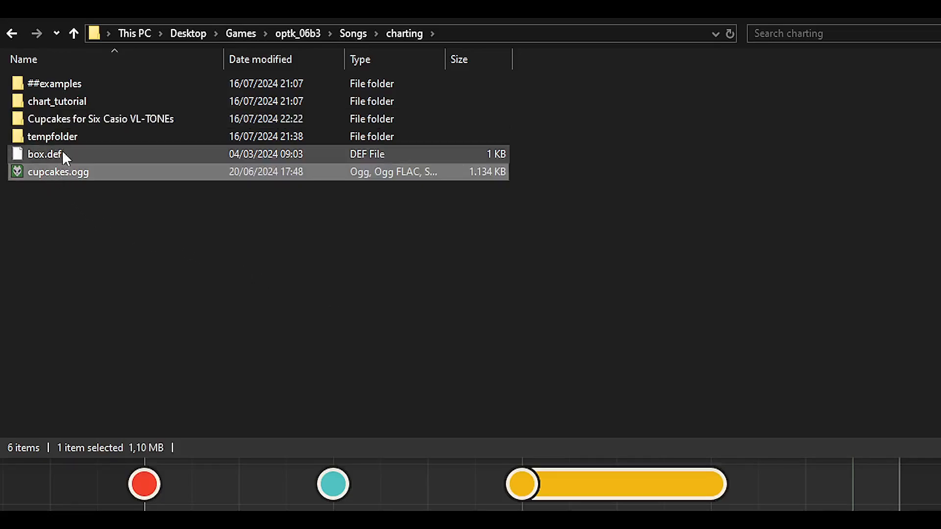
{"action": "left_click", "coordinate": [76, 120]}
{"action": "double_click", "coordinate": [76, 120]}
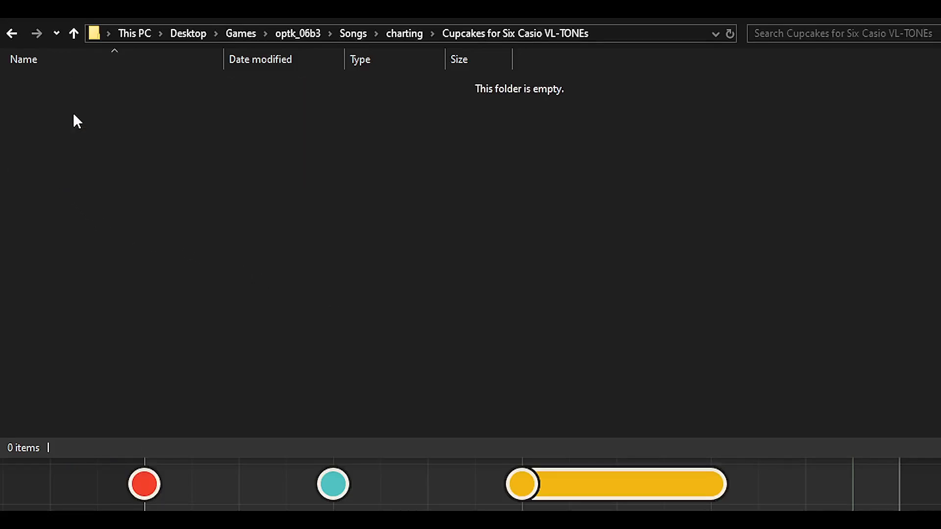
{"action": "right_click", "coordinate": [126, 146]}
{"action": "left_click", "coordinate": [186, 292]}
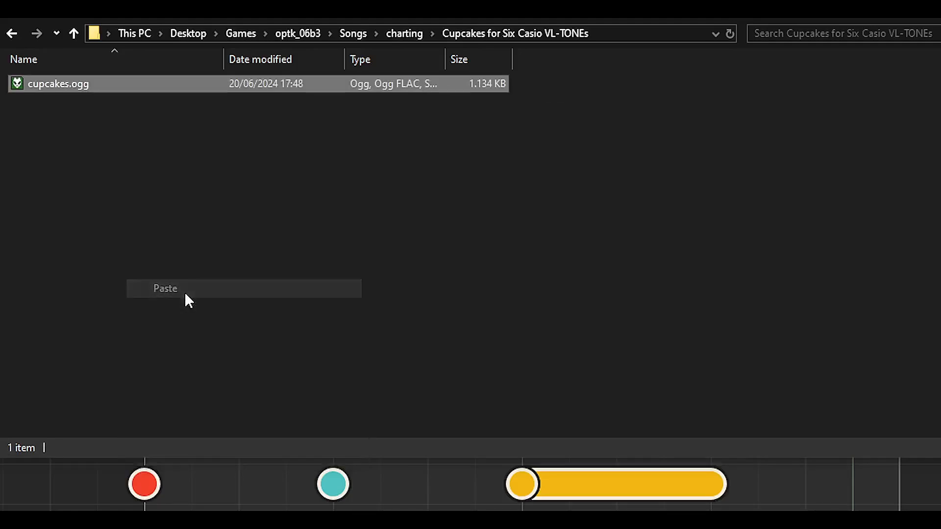
{"action": "left_click", "coordinate": [114, 203]}
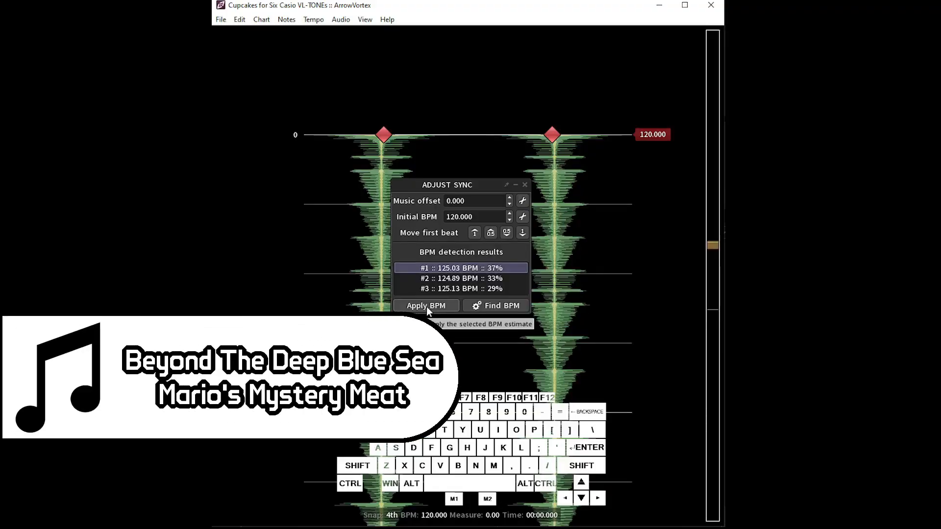
Apply the selected 125.03 BPM estimate to Cupcakes for Six Casio VL-TONEs and start playback.
{"action": "left_click", "coordinate": [426, 306]}
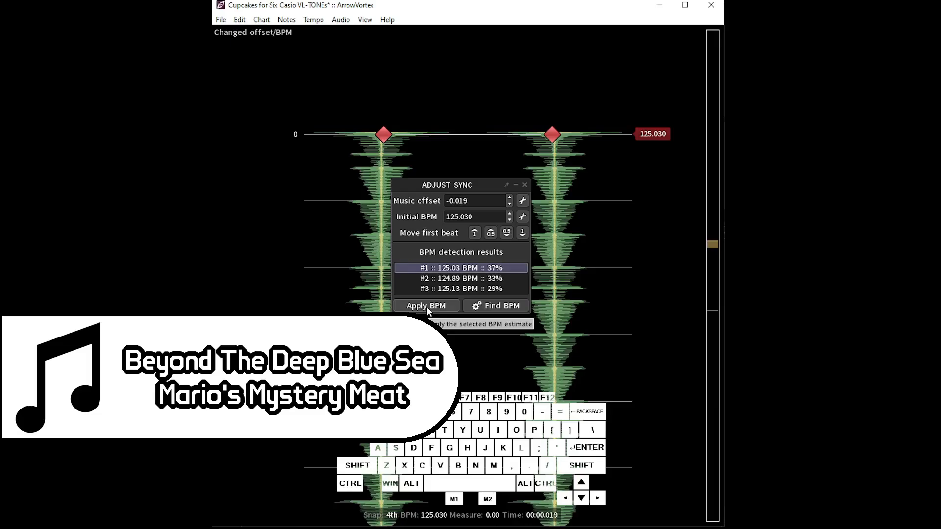
{"action": "key", "text": "space"}
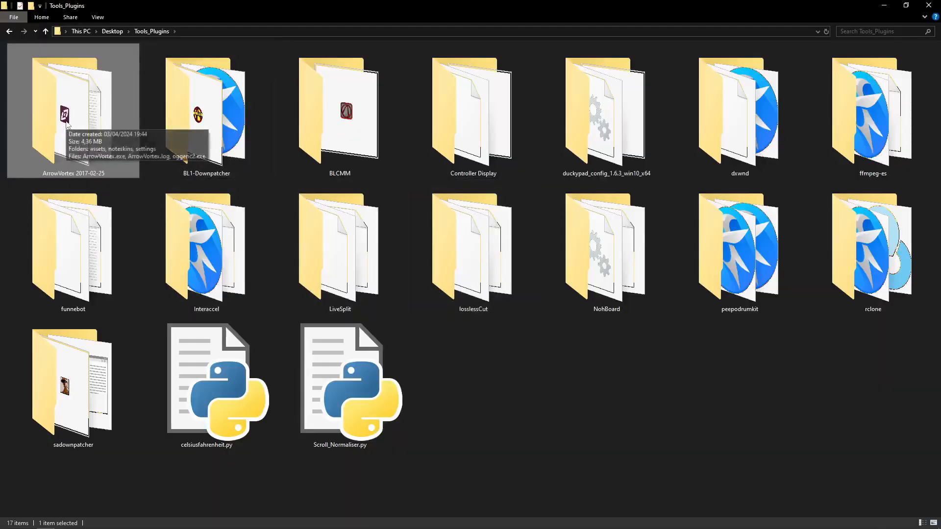
Launch ArrowVortex from its folder in Tools_Plugins and load cupcakes.ogg from the Cupcakes for Six Casio VL-TONEs folder.
{"action": "double_click", "coordinate": [66, 121]}
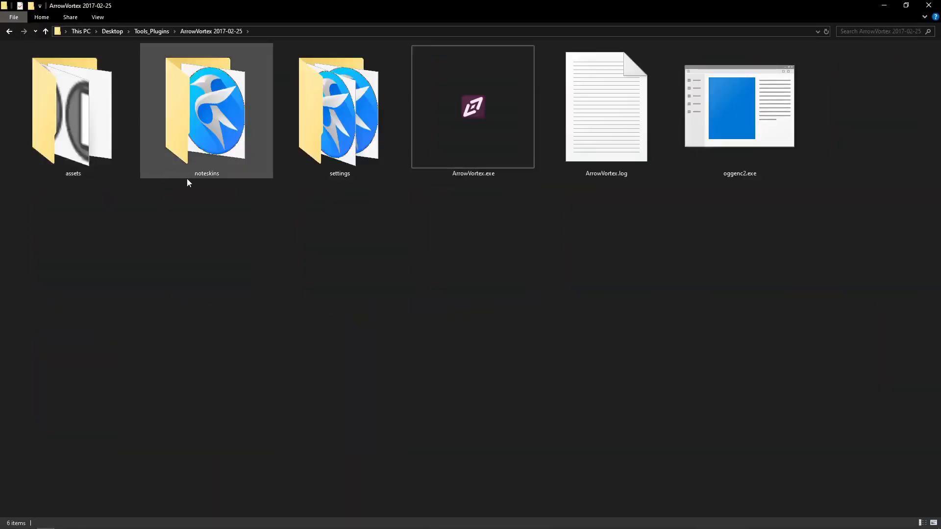
{"action": "double_click", "coordinate": [496, 157]}
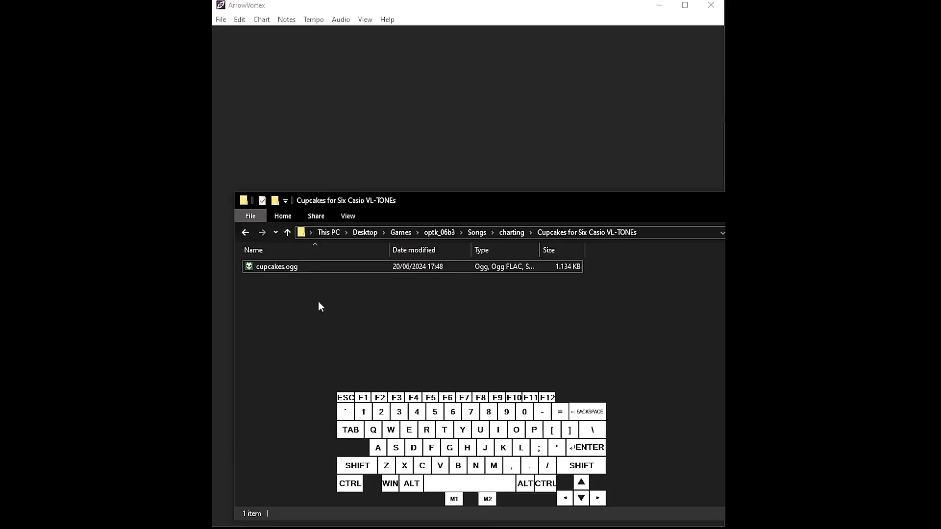
{"action": "left_click", "coordinate": [275, 272]}
{"action": "left_click_drag", "start_coordinate": [279, 269], "coordinate": [410, 158]}
{"action": "left_click_drag", "start_coordinate": [451, 133], "coordinate": [463, 129]}
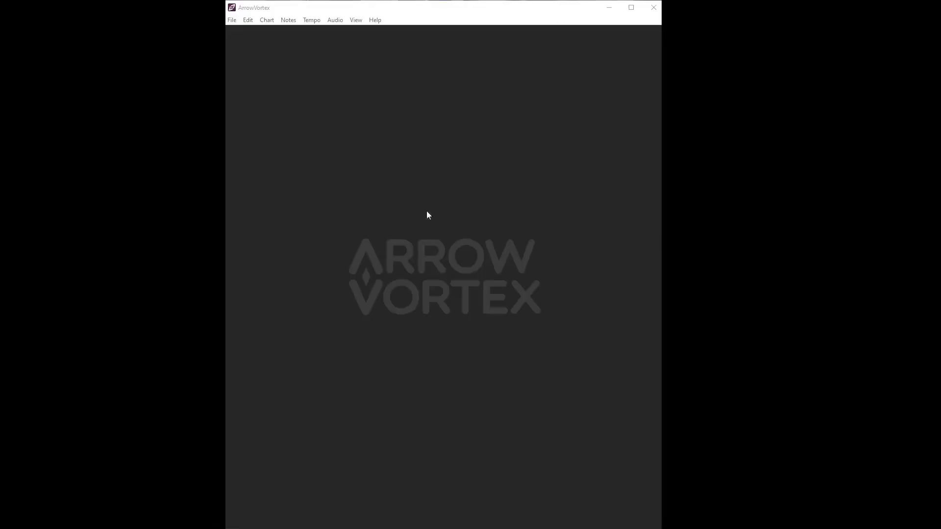
Open cupcakes.ogg from the chart_tutorial folder inside the charting folder.
{"action": "left_click", "coordinate": [232, 19]}
{"action": "left_click", "coordinate": [247, 32]}
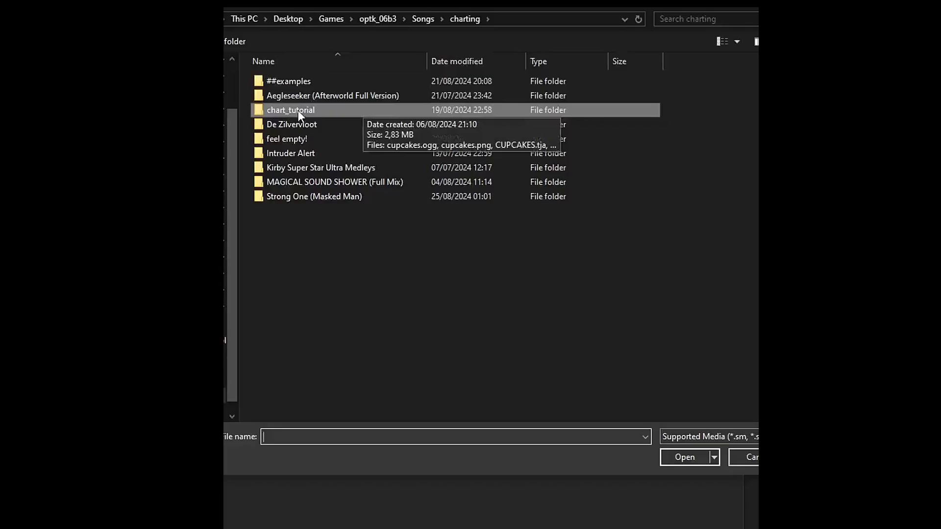
{"action": "double_click", "coordinate": [298, 110]}
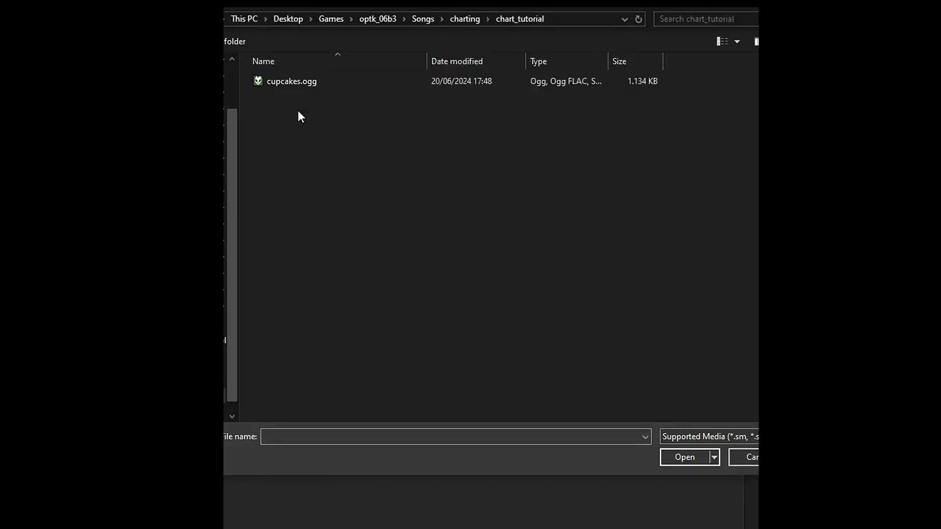
{"action": "double_click", "coordinate": [289, 84]}
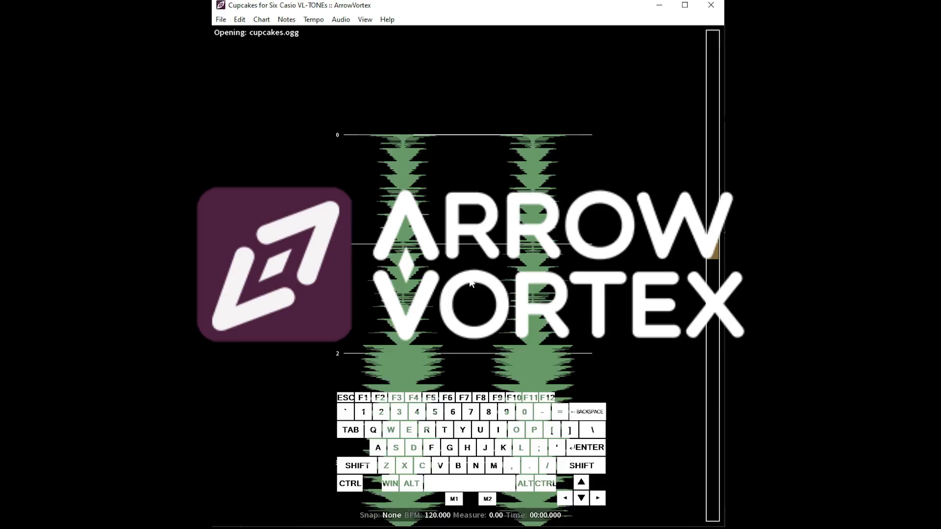
Play the song's opening, try snap divisions up to 12th, and set the snap to 4th.
{"action": "key", "text": "space"}
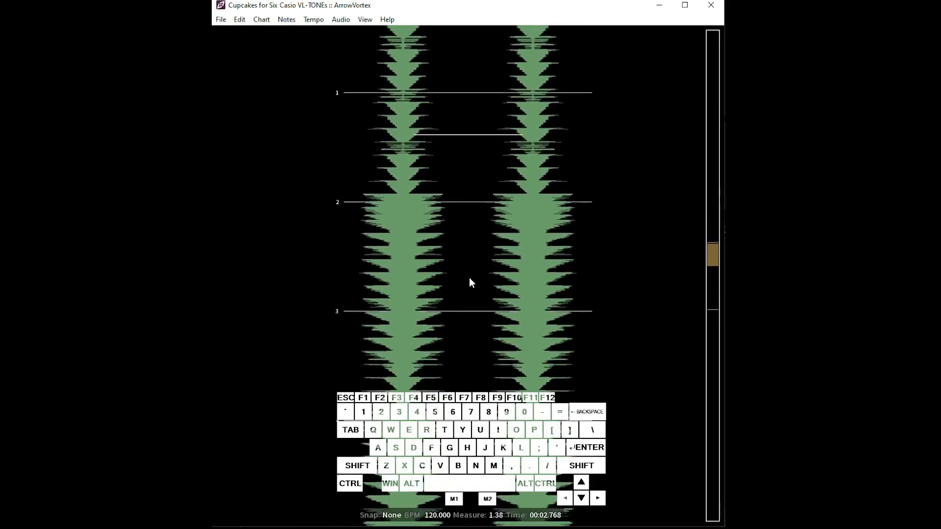
{"action": "key", "text": "Right"}
{"action": "key", "text": "Right"}
{"action": "key", "text": "Right"}
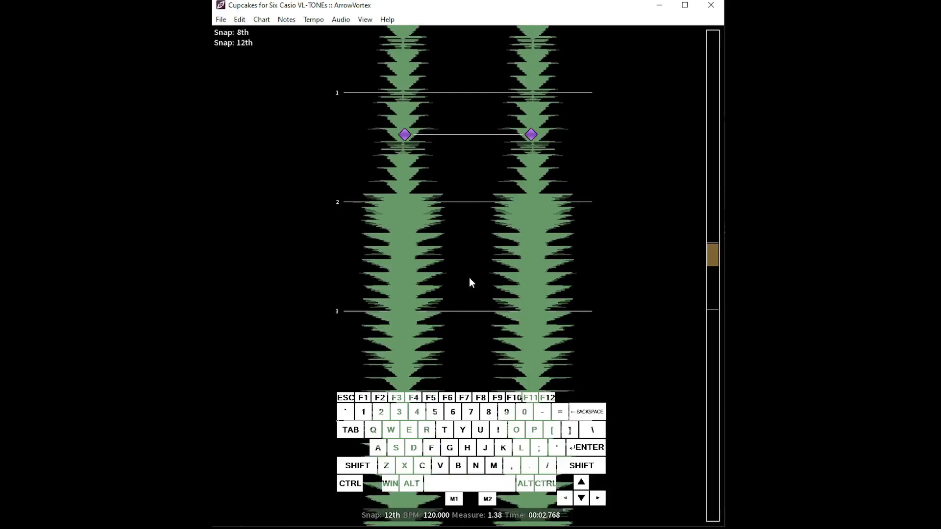
{"action": "key", "text": "Left"}
{"action": "key", "text": "Left"}
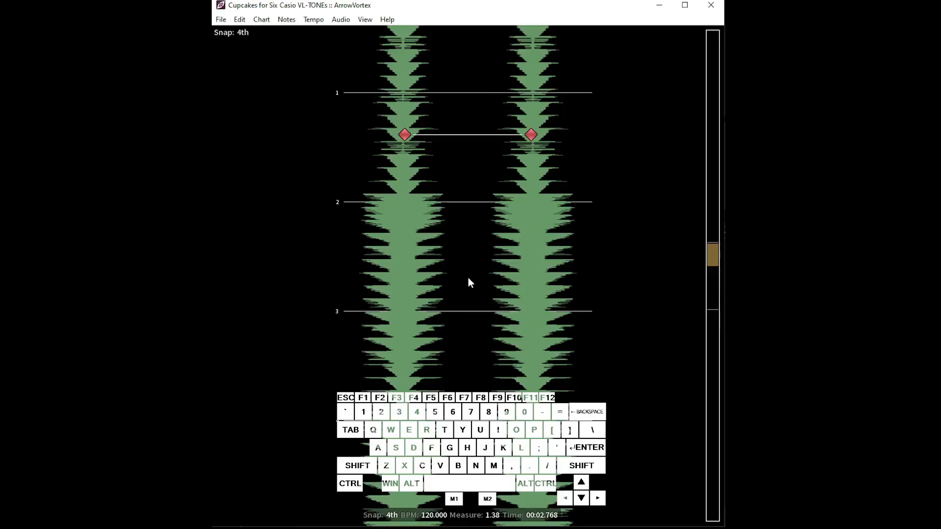
Step back along the beats to measure 1 and enlarge the waveform to inspect it closely.
{"action": "scroll", "coordinate": [468, 283], "scroll_direction": "up", "scroll_amount": 2}
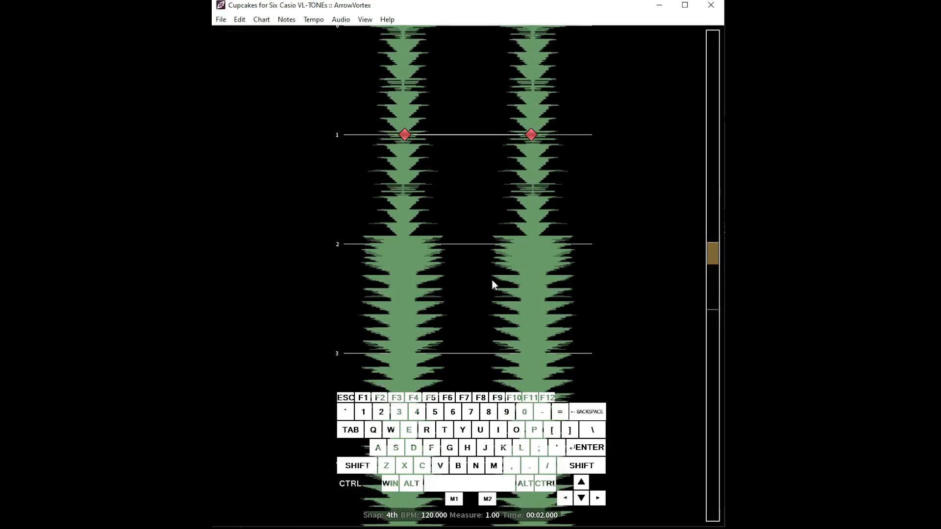
{"action": "scroll", "coordinate": [492, 281], "scroll_direction": "up", "scroll_amount": 2}
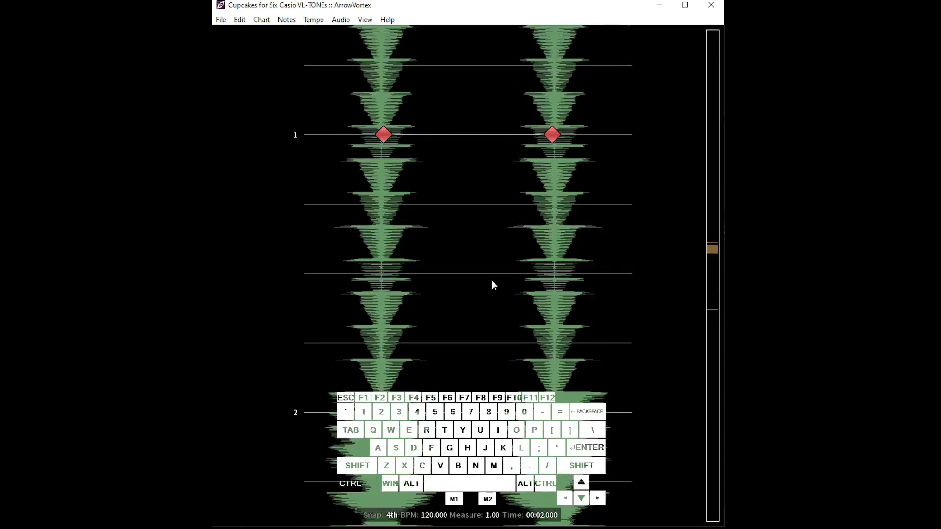
{"action": "scroll", "coordinate": [494, 281], "scroll_direction": "up", "scroll_amount": 3}
{"action": "scroll", "coordinate": [496, 283], "scroll_direction": "up", "scroll_amount": 1}
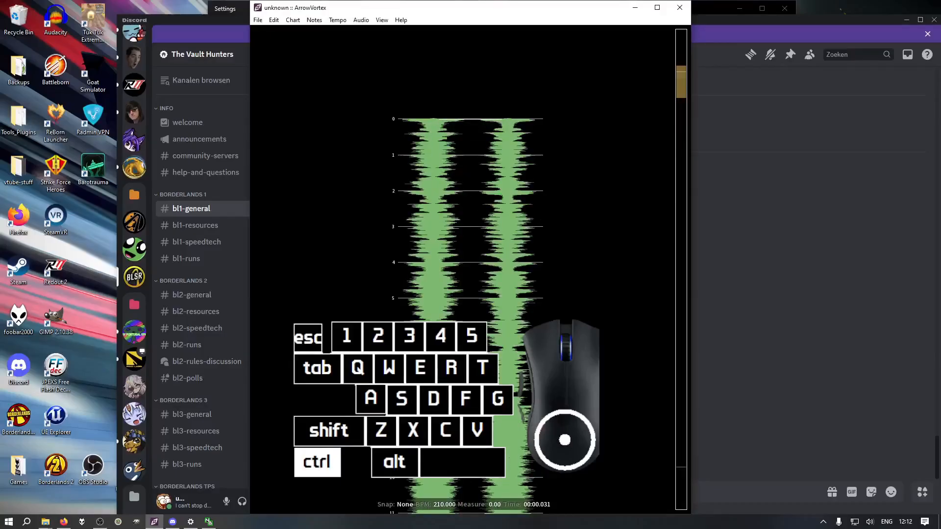
{"action": "scroll", "coordinate": [470, 265], "scroll_direction": "up", "scroll_amount": 2}
{"action": "scroll", "coordinate": [471, 240], "scroll_direction": "down", "scroll_amount": 2}
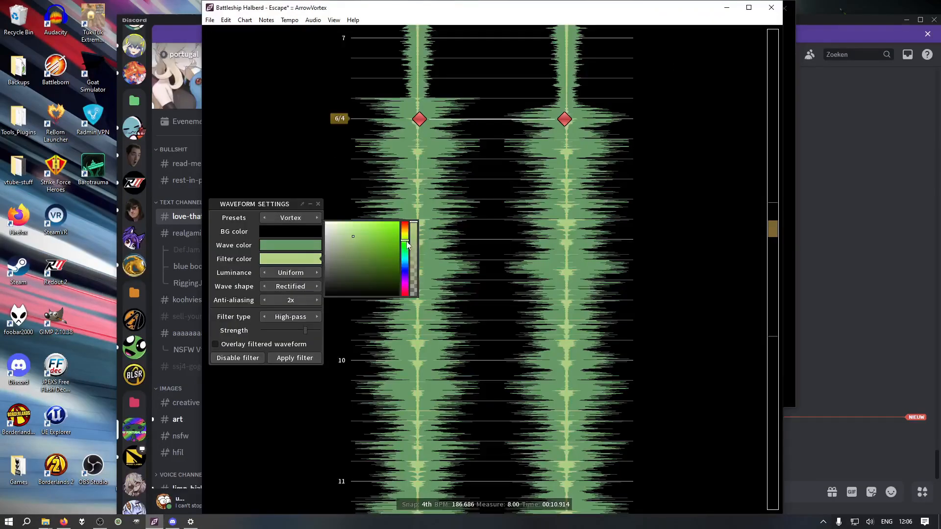
In the Battleship Halberd - Escape chart, set the waveform's filter color to light cyan and change the wave color's hue.
{"action": "left_click", "coordinate": [405, 259]}
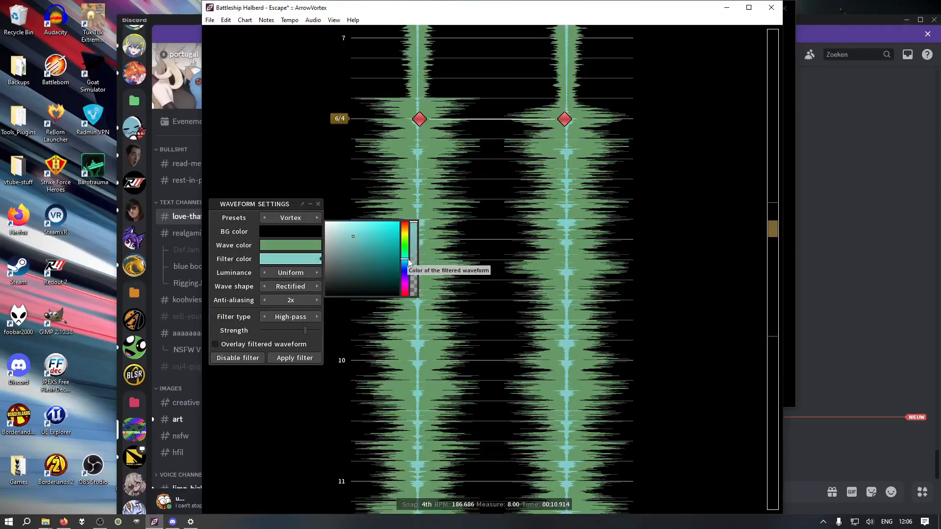
{"action": "left_click", "coordinate": [290, 245]}
{"action": "mouse_move", "coordinate": [406, 232]}
{"action": "left_mouse_down"}
{"action": "mouse_move", "coordinate": [408, 223]}
{"action": "mouse_move", "coordinate": [370, 219]}
{"action": "mouse_move", "coordinate": [406, 218]}
{"action": "left_mouse_up"}
{"action": "left_click", "coordinate": [302, 261]}
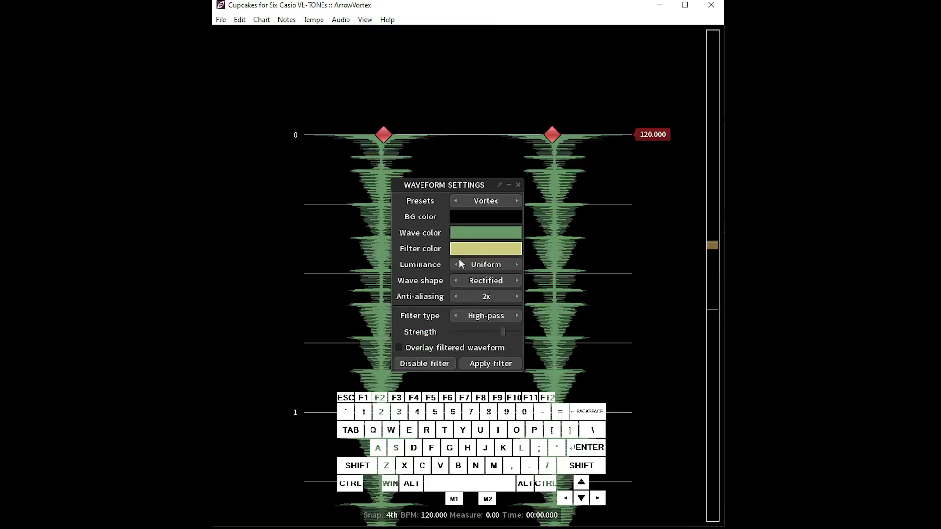
In the Cupcakes chart's waveform settings, apply the high-pass filter to the waveform.
{"action": "left_click", "coordinate": [486, 368]}
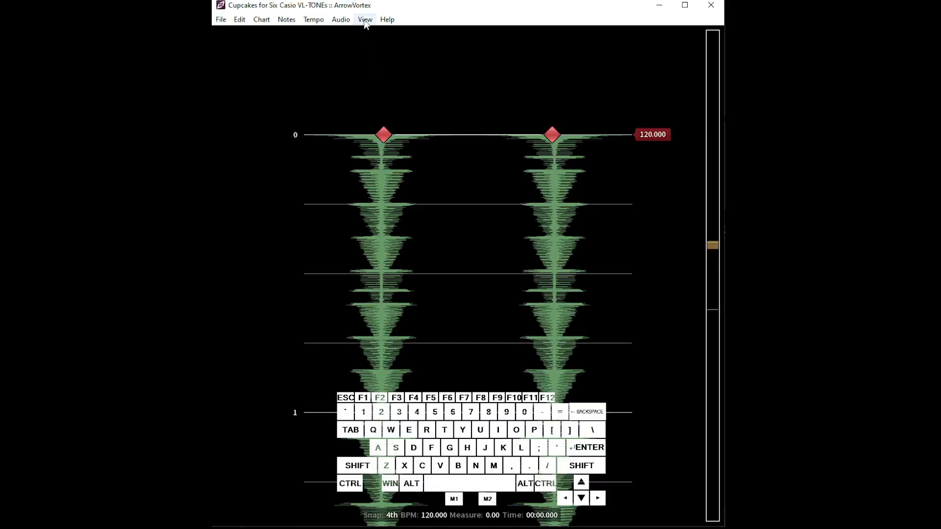
{"action": "left_click", "coordinate": [364, 19]}
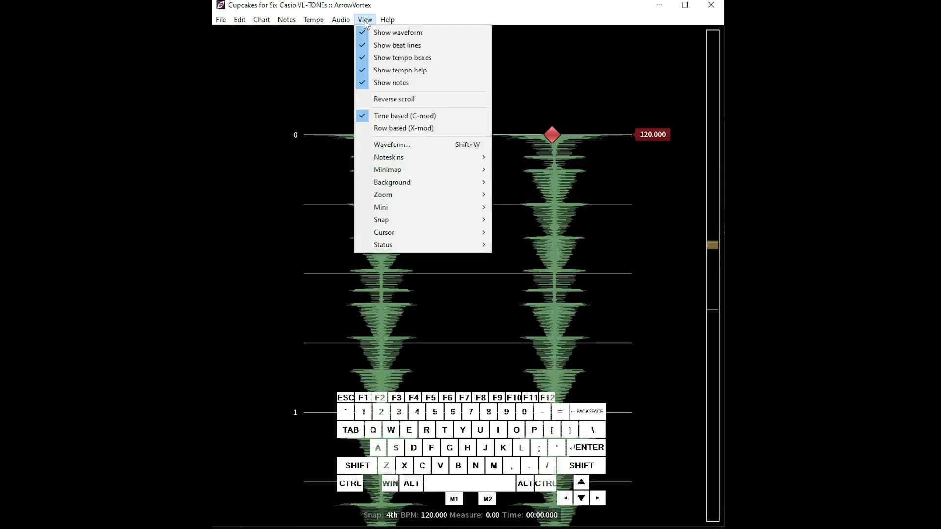
{"action": "left_click", "coordinate": [392, 145]}
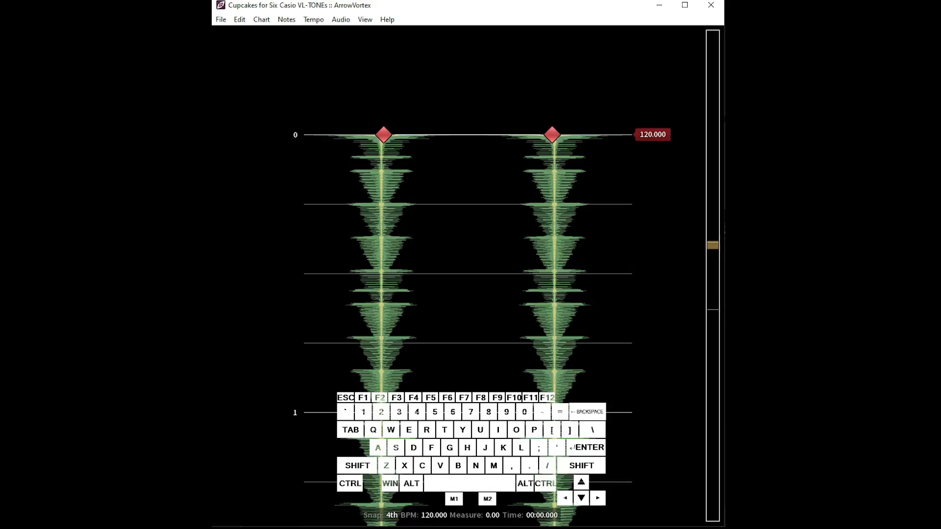
Turn on the beat tick and play the song's opening to compare the beat lines with the music.
{"action": "left_click", "coordinate": [463, 320]}
{"action": "key", "text": "F3"}
{"action": "key", "text": "space"}
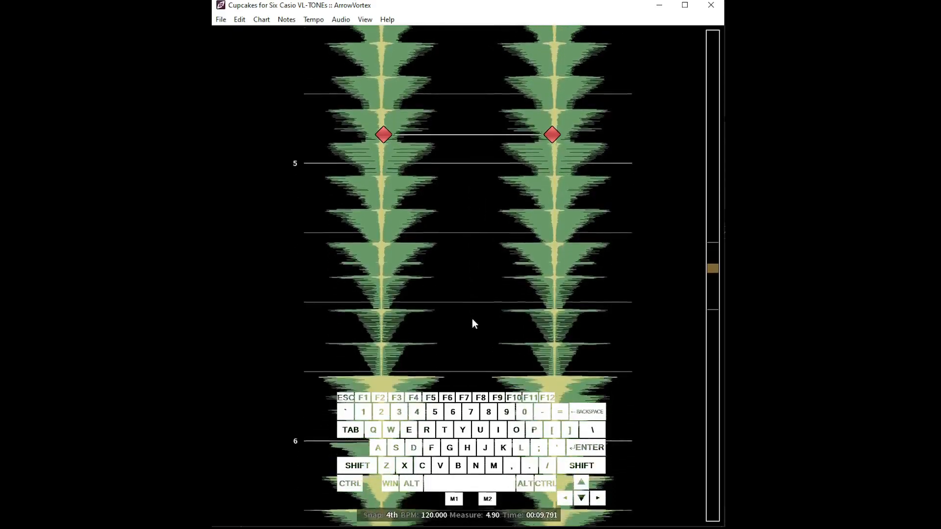
{"action": "key", "text": "space"}
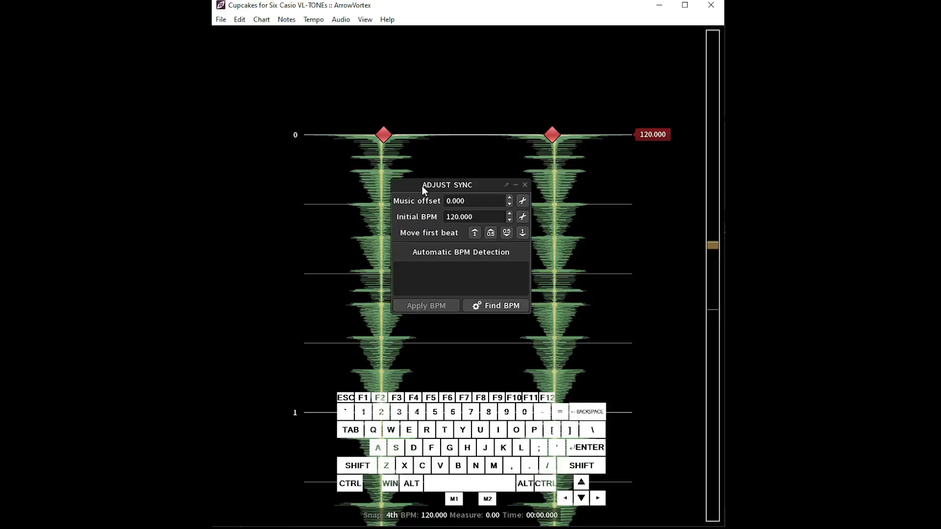
Reopen the sync adjustment, detect the song's BPM automatically, and apply the 125.03 BPM estimate.
{"action": "left_click", "coordinate": [525, 185]}
{"action": "left_click", "coordinate": [313, 20]}
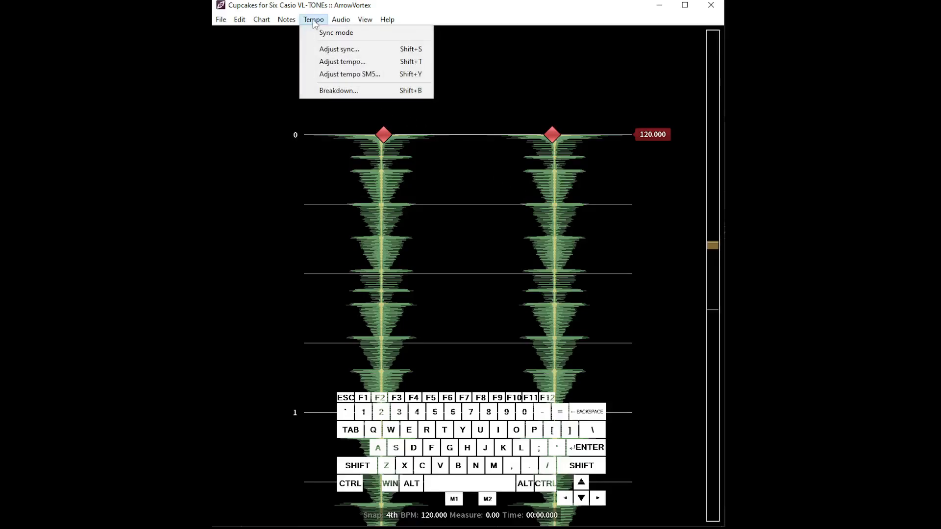
{"action": "left_click", "coordinate": [347, 52]}
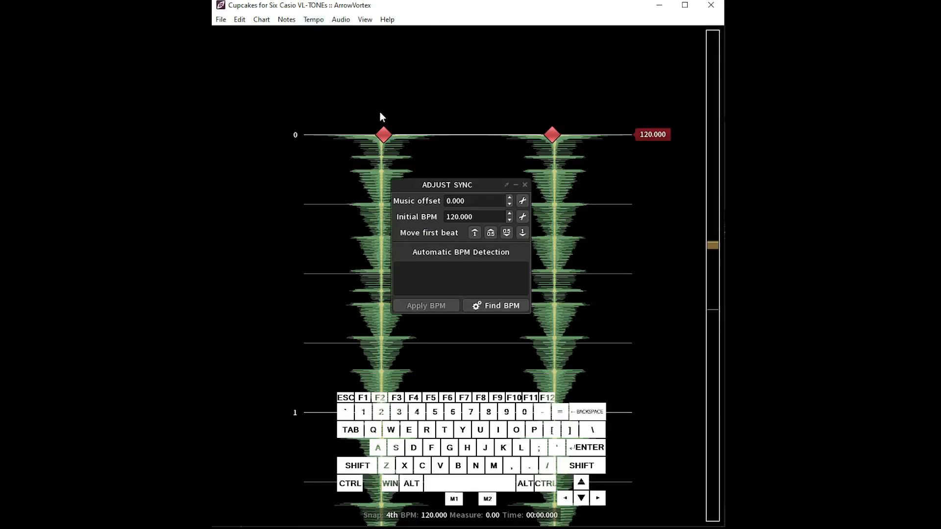
{"action": "left_click", "coordinate": [496, 306]}
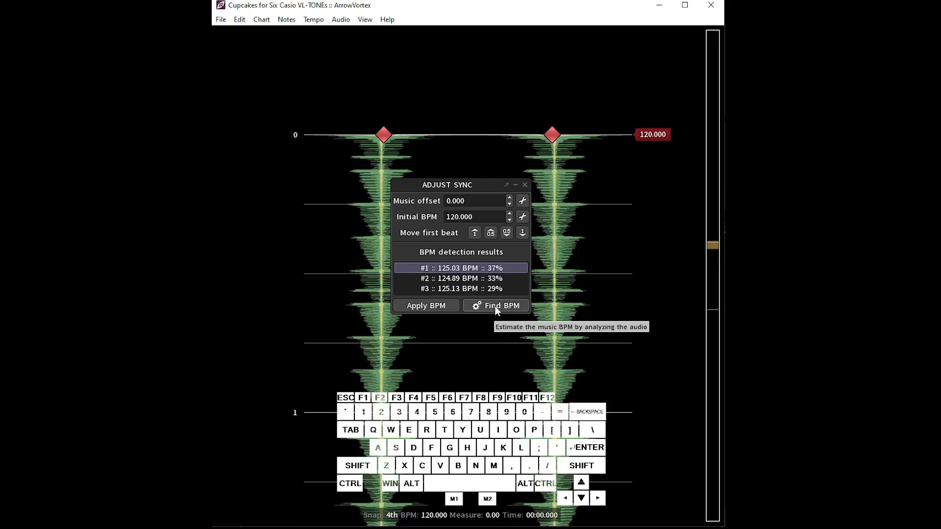
{"action": "left_click", "coordinate": [427, 307]}
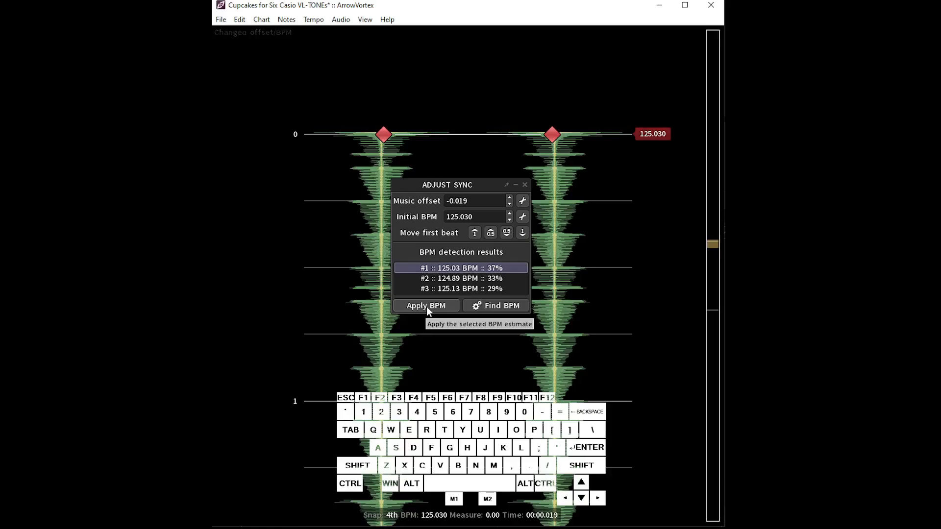
{"action": "left_click", "coordinate": [426, 306]}
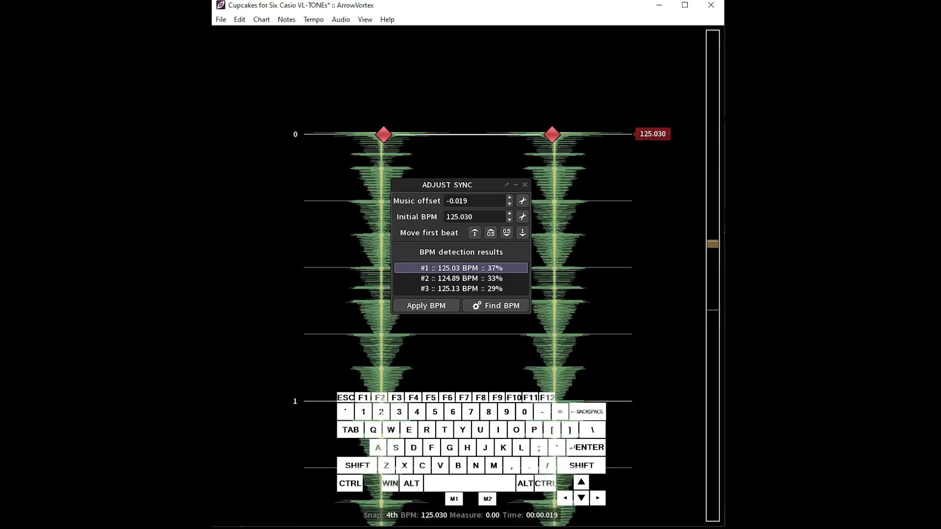
Move the first beat by half a beat and shift it back again.
{"action": "left_click", "coordinate": [491, 234]}
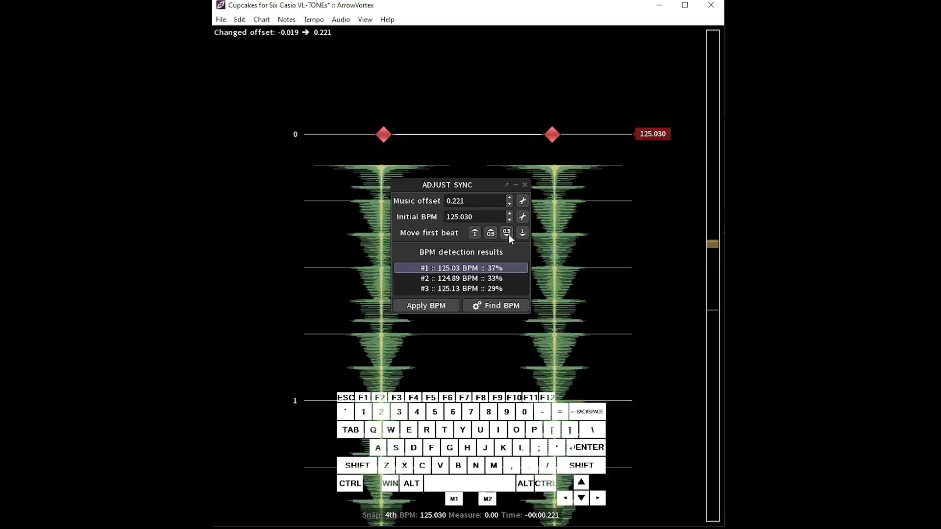
{"action": "left_click", "coordinate": [507, 233]}
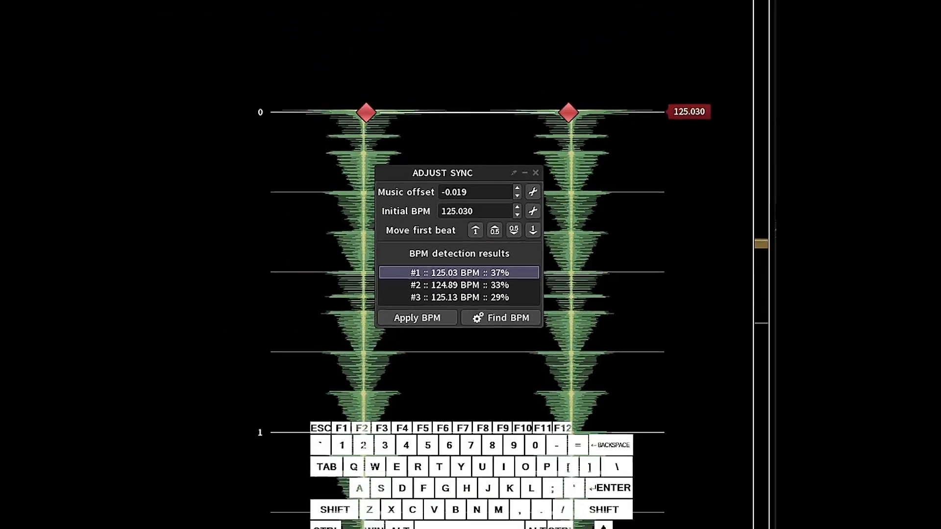
Play the synced song's opening to check the beat lines against the waveform.
{"action": "left_click", "coordinate": [579, 124]}
{"action": "key", "text": "space"}
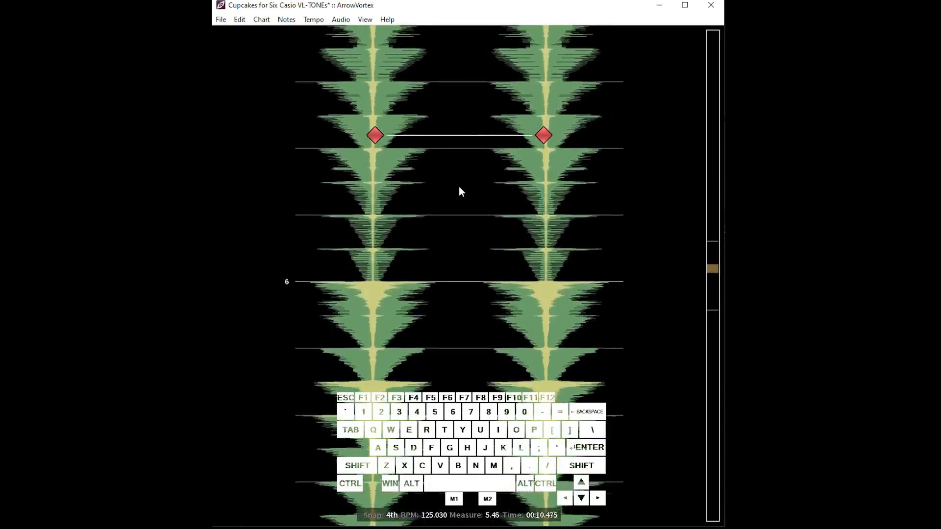
{"action": "key", "text": "space"}
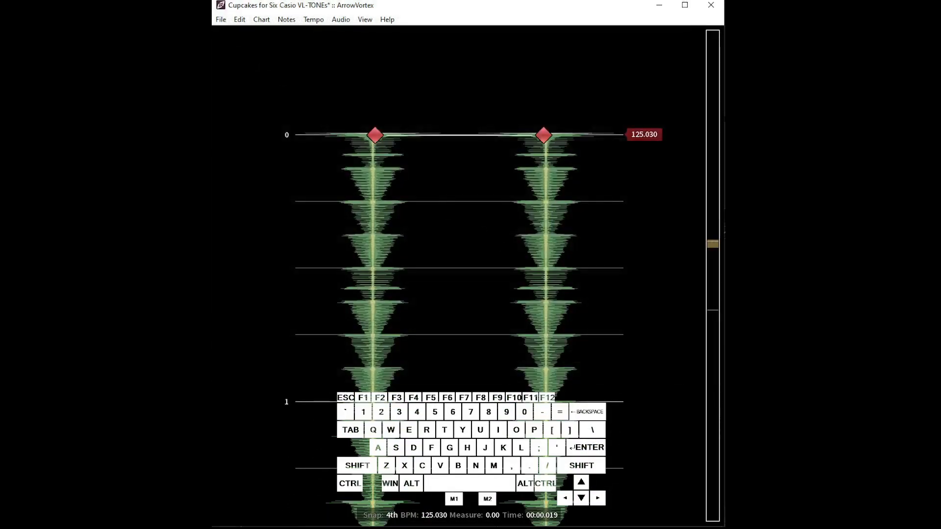
Save the synced chart as cupcakes in Stepmania 5 (*.ssc) format in the Cupcakes for Six Casio VL-TONEs folder.
{"action": "left_click", "coordinate": [219, 20]}
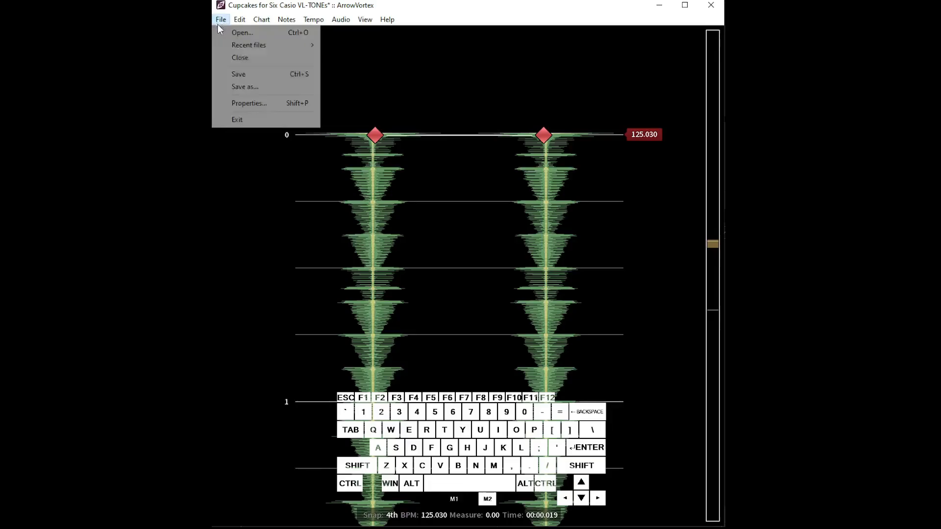
{"action": "left_click", "coordinate": [251, 89]}
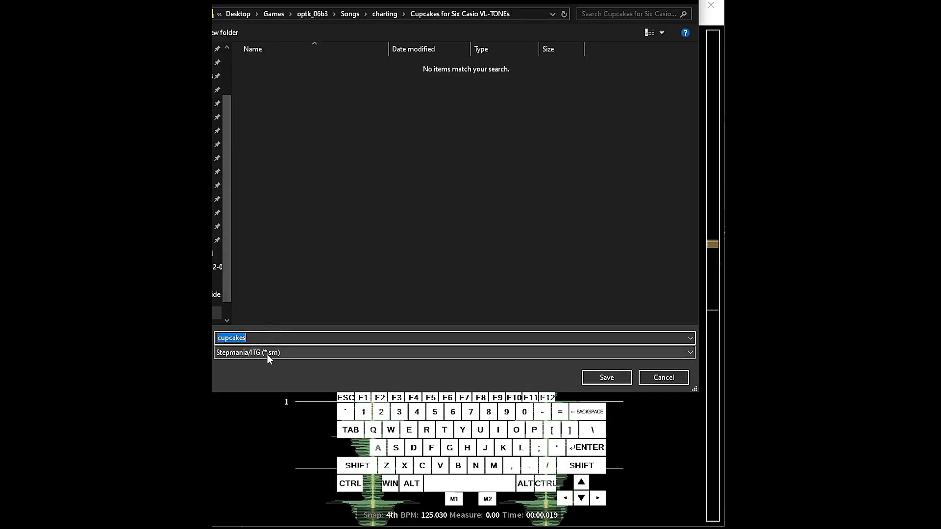
{"action": "left_click", "coordinate": [267, 354]}
{"action": "left_click", "coordinate": [268, 374]}
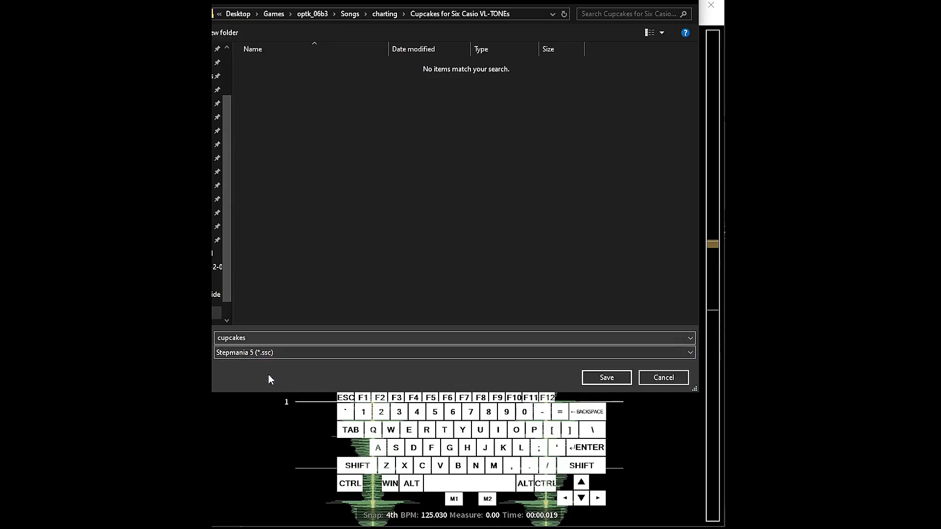
{"action": "left_click", "coordinate": [619, 382]}
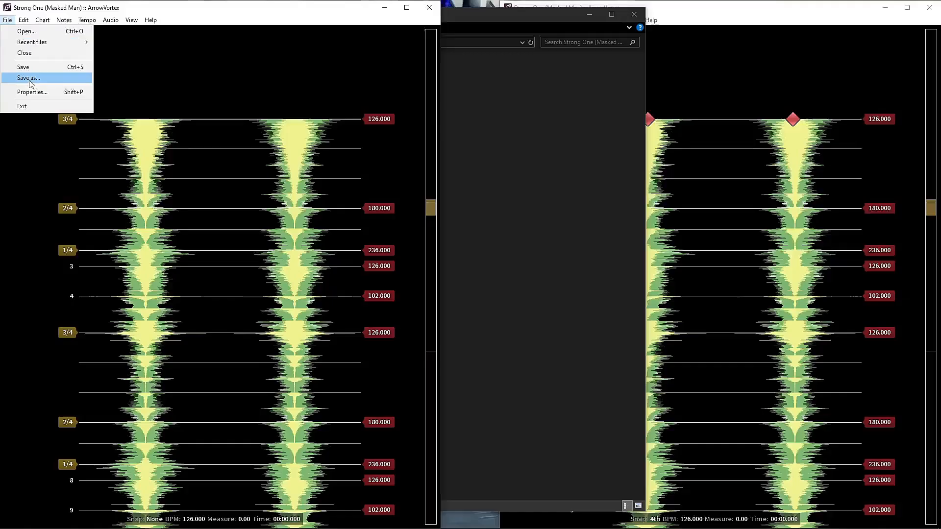
Save the chart as StrongOne in Stepmania/ITG (*.sm) format in the Strong One (Masked Man) folder.
{"action": "left_click", "coordinate": [34, 75]}
{"action": "left_click", "coordinate": [118, 340]}
{"action": "left_click", "coordinate": [117, 353]}
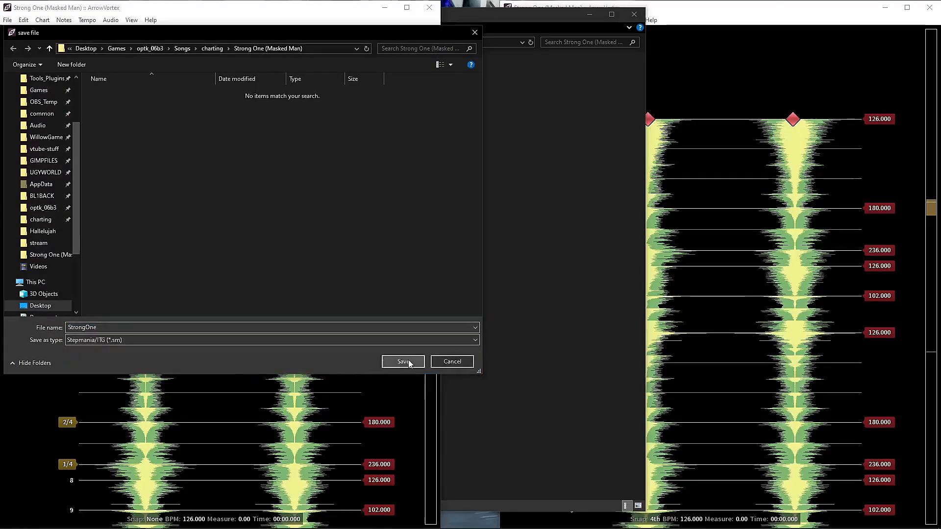
{"action": "left_click", "coordinate": [403, 361]}
Close the chart and load StrongOne.sm and StrongOne.ssc into the two ArrowVortex windows for comparison.
{"action": "left_click", "coordinate": [7, 20]}
{"action": "left_click", "coordinate": [24, 53]}
{"action": "key", "text": "alt+Tab"}
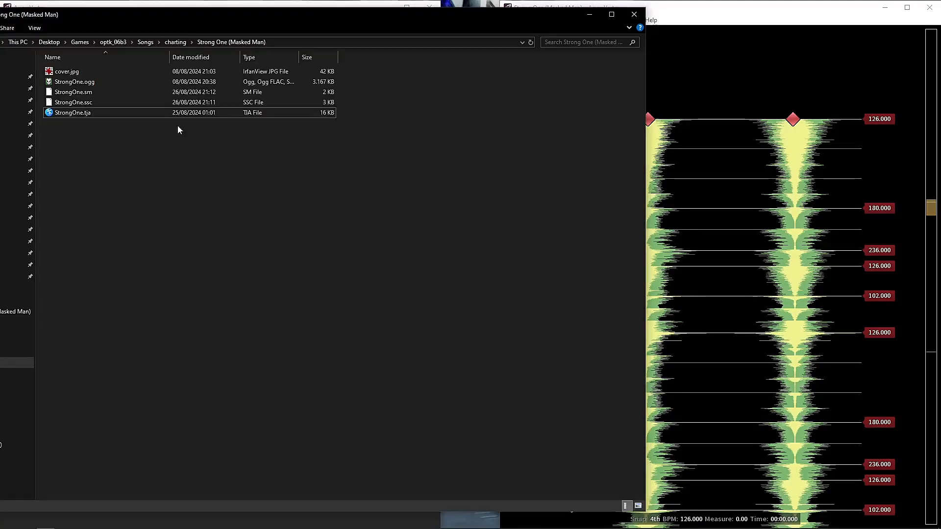
{"action": "left_click_drag", "start_coordinate": [81, 92], "coordinate": [211, 294]}
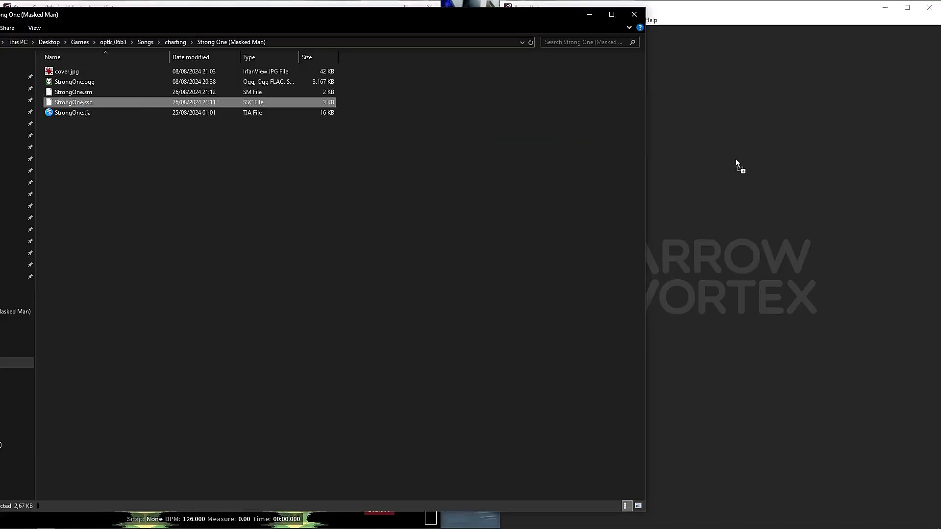
{"action": "left_click_drag", "start_coordinate": [736, 159], "coordinate": [736, 159]}
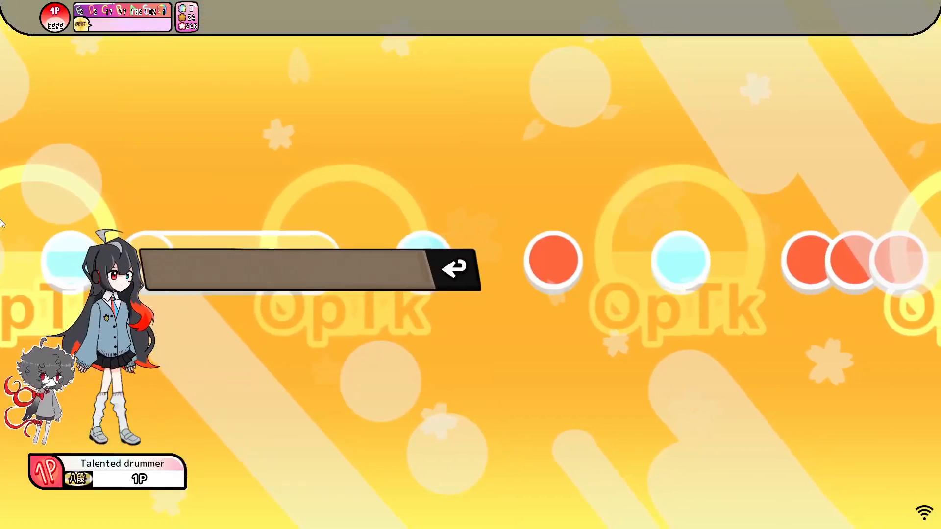
Browse down the song list in OpenTaiko.
{"action": "key", "text": "Down"}
{"action": "key", "text": "Down"}
{"action": "key", "text": "Down"}
{"action": "key", "text": "Down"}
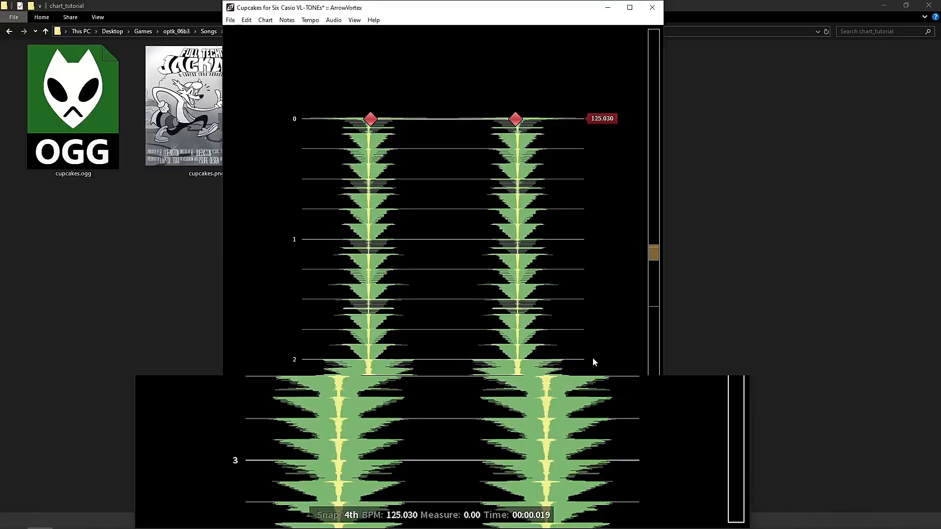
Examine the beat lines against the waveform through measure 2 of Cupcakes for Six Casio VL-TONEs.
{"action": "scroll", "coordinate": [592, 358], "scroll_direction": "down", "scroll_amount": 4}
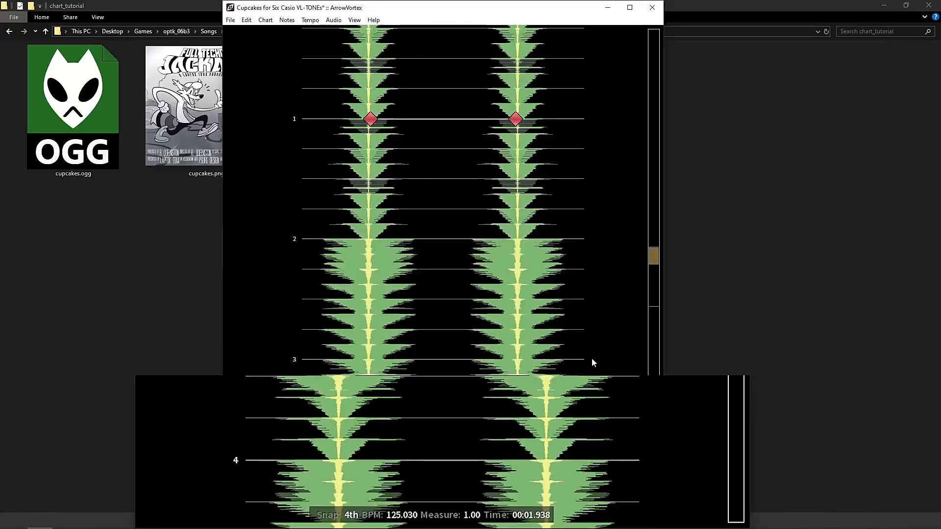
{"action": "scroll", "coordinate": [592, 360], "scroll_direction": "down", "scroll_amount": 4}
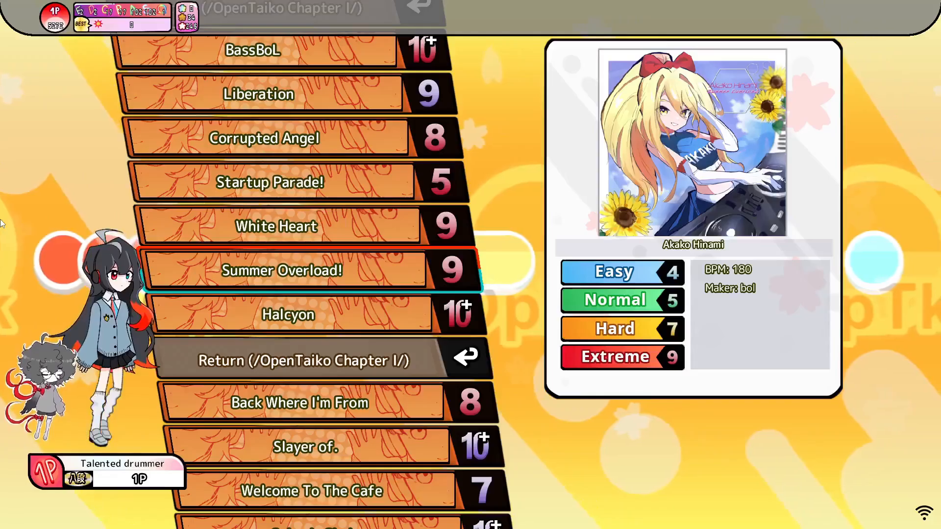
{"action": "key", "text": "Down"}
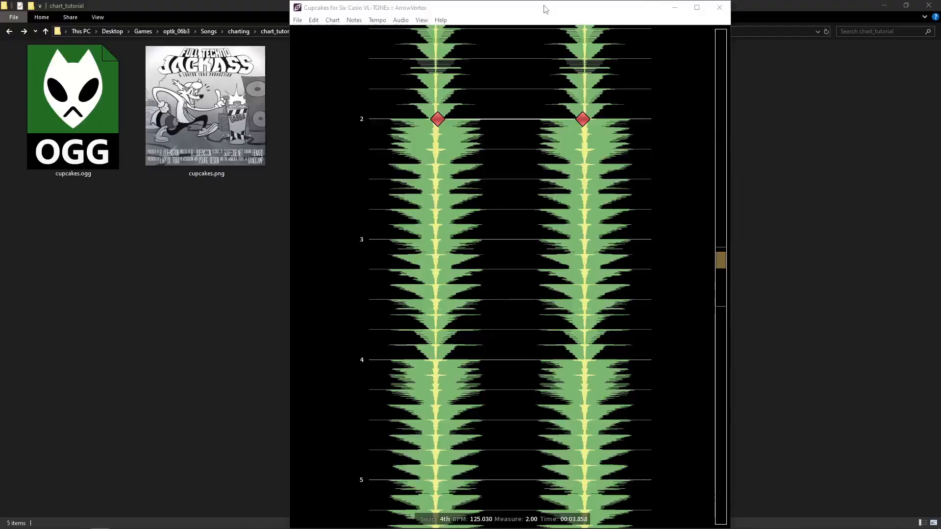
Move the ArrowVortex window aside to uncover the files in the chart_tutorial folder.
{"action": "left_click_drag", "start_coordinate": [545, 8], "coordinate": [758, 10]}
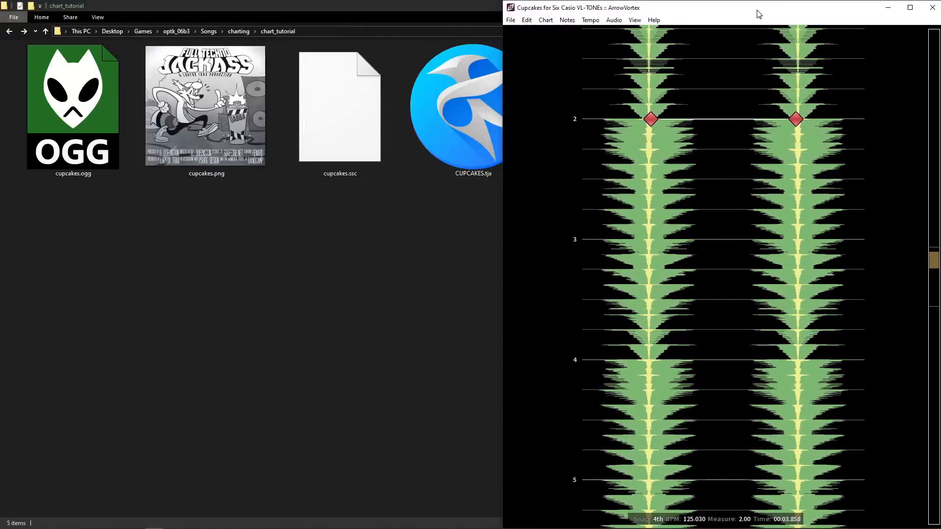
{"action": "mouse_move", "coordinate": [190, 527]}
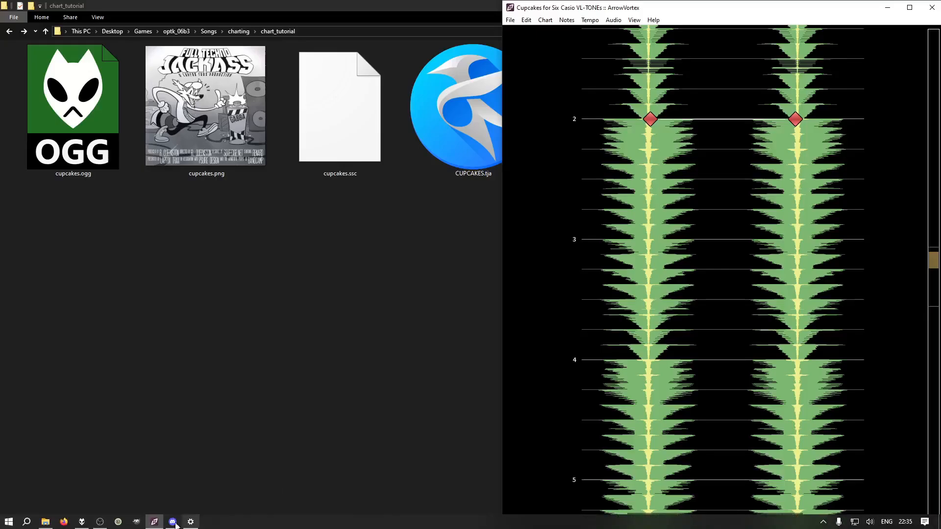
{"action": "left_click", "coordinate": [119, 521]}
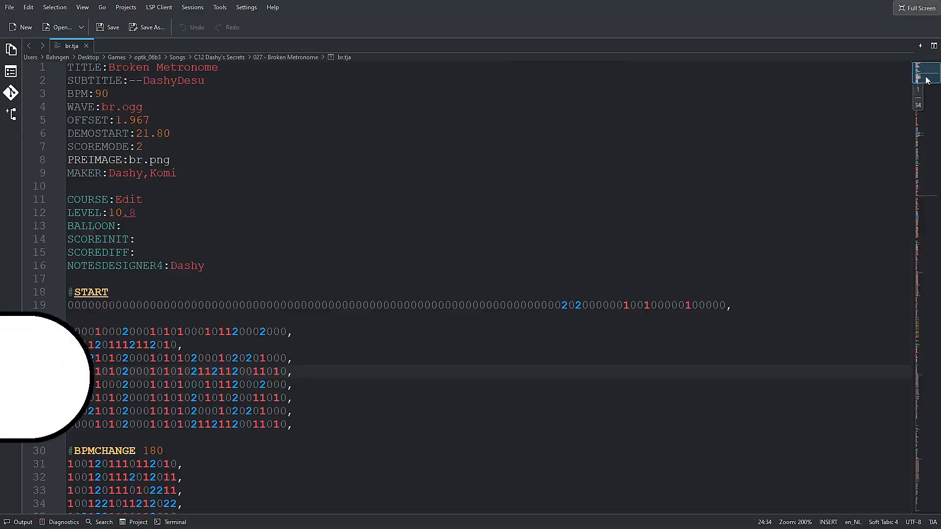
Examine the header and note data of the Broken Metronome chart, br.tja, in Kate.
{"action": "scroll", "coordinate": [931, 90], "scroll_direction": "down", "scroll_amount": 6}
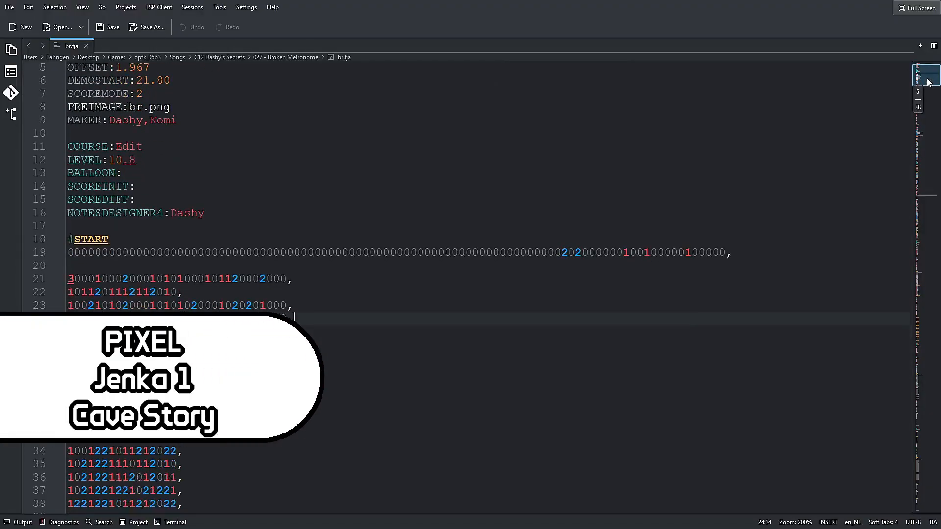
{"action": "left_click_drag", "start_coordinate": [931, 90], "coordinate": [931, 139]}
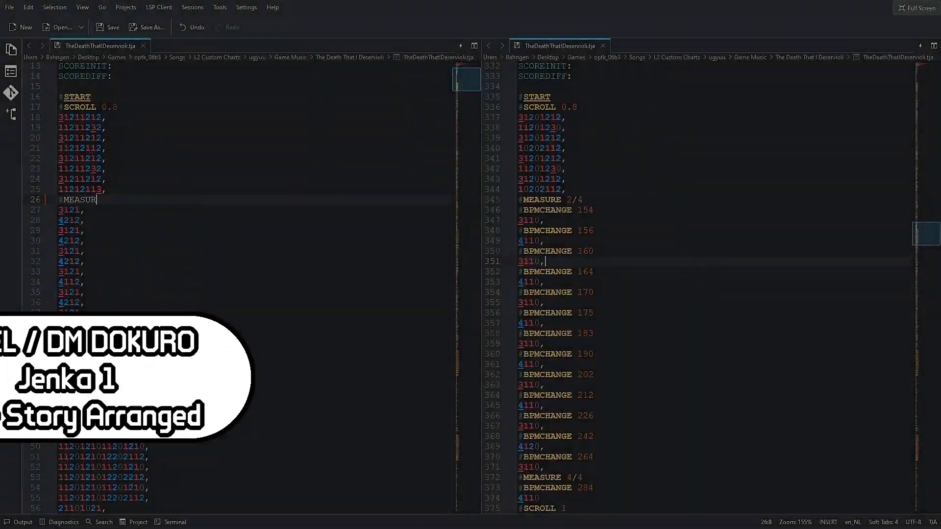
Add #MEASURE 2/4 and #BPMCHANGE 154 before the first 3121, measure in TheDeathThatIDeservioli.tja.
{"action": "type", "text": "E 2/4"}
{"action": "key", "text": "Return"}
{"action": "type", "text": "#BPMCHANGE 154"}
Copy the #BPMCHANGE line into the gaps after the next two measures, with values 156 and 160.
{"action": "key", "text": "shift+Home"}
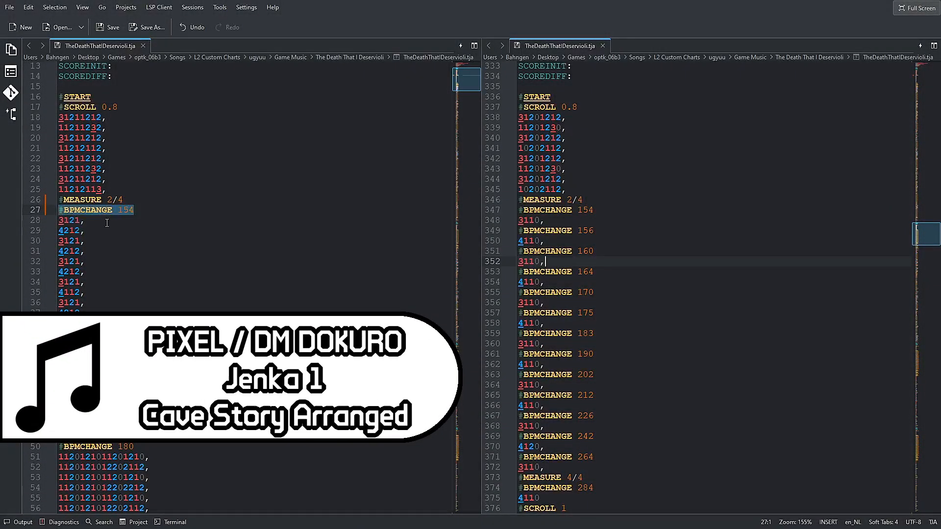
{"action": "key", "text": "ctrl+c"}
{"action": "key", "text": "Down"}
{"action": "key", "text": "End"}
{"action": "key", "text": "Return"}
{"action": "key", "text": "ctrl+v"}
{"action": "key", "text": "BackSpace"}
{"action": "type", "text": "6"}
{"action": "key", "text": "Down"}
{"action": "key", "text": "Return"}
{"action": "key", "text": "ctrl+v"}
{"action": "key", "text": "BackSpace"}
{"action": "key", "text": "BackSpace"}
{"action": "type", "text": "60"}
Insert #BPMCHANGE 164 and #BPMCHANGE 170 after the following two measures.
{"action": "key", "text": "Down"}
{"action": "key", "text": "Return"}
{"action": "key", "text": "ctrl+v"}
{"action": "key", "text": "BackSpace"}
{"action": "key", "text": "BackSpace"}
{"action": "type", "text": "64"}
{"action": "key", "text": "Down"}
{"action": "key", "text": "Return"}
{"action": "key", "text": "ctrl+v"}
{"action": "key", "text": "BackSpace"}
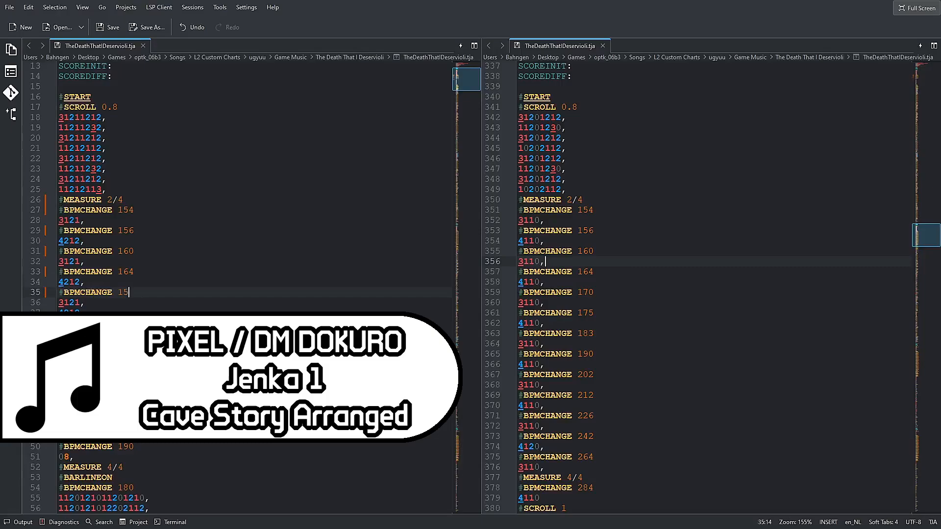
{"action": "key", "text": "BackSpace"}
{"action": "type", "text": "70"}
Insert #BPMCHANGE 175 and #BPMCHANGE 183 after the next two measures of the accelerating section.
{"action": "key", "text": "Down"}
{"action": "key", "text": "Return"}
{"action": "key", "text": "ctrl+v"}
{"action": "key", "text": "BackSpace"}
{"action": "key", "text": "BackSpace"}
{"action": "type", "text": "75"}
{"action": "key", "text": "Down"}
{"action": "key", "text": "Return"}
{"action": "key", "text": "ctrl+v"}
{"action": "key", "text": "BackSpace"}
{"action": "key", "text": "BackSpace"}
{"action": "type", "text": "83"}
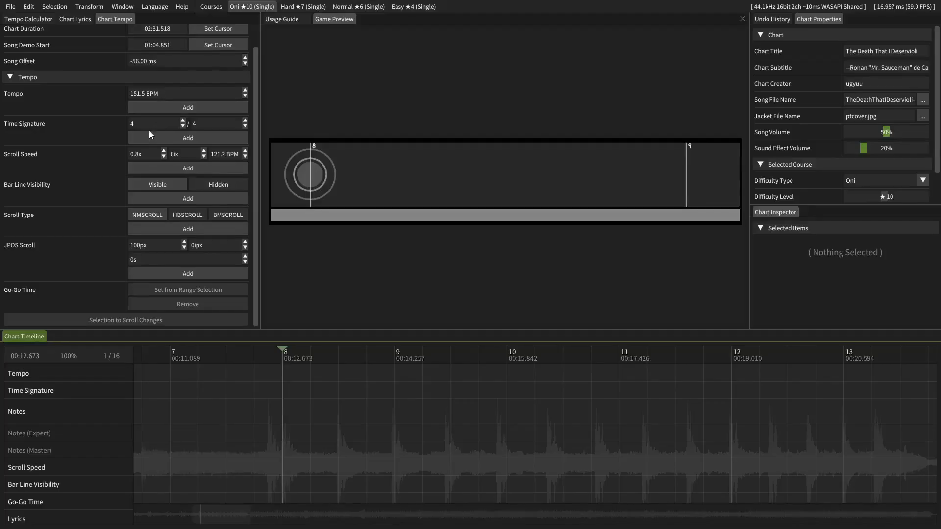
In the timeline chart editor, set the time signature to 2/4 and the tempo to 154 BPM at measure 8.
{"action": "left_click", "coordinate": [150, 125]}
{"action": "type", "text": "2"}
{"action": "left_click", "coordinate": [183, 95]}
{"action": "type", "text": "154"}
{"action": "key", "text": "Return"}
Add a tempo change to 156 BPM at measure 9.
{"action": "key", "text": "Right"}
{"action": "key", "text": "Right"}
{"action": "key", "text": "Right"}
{"action": "key", "text": "Right"}
{"action": "key", "text": "Right"}
{"action": "key", "text": "Right"}
{"action": "key", "text": "Right"}
{"action": "key", "text": "Right"}
{"action": "left_click", "coordinate": [154, 94]}
{"action": "type", "text": "156"}
{"action": "key", "text": "Return"}
Add a tempo change to 160 BPM at measure 10.
{"action": "key", "text": "Right"}
{"action": "key", "text": "Right"}
{"action": "key", "text": "Right"}
{"action": "key", "text": "Right"}
{"action": "key", "text": "Right"}
{"action": "key", "text": "Right"}
{"action": "key", "text": "Right"}
{"action": "key", "text": "Right"}
{"action": "key", "text": "Right"}
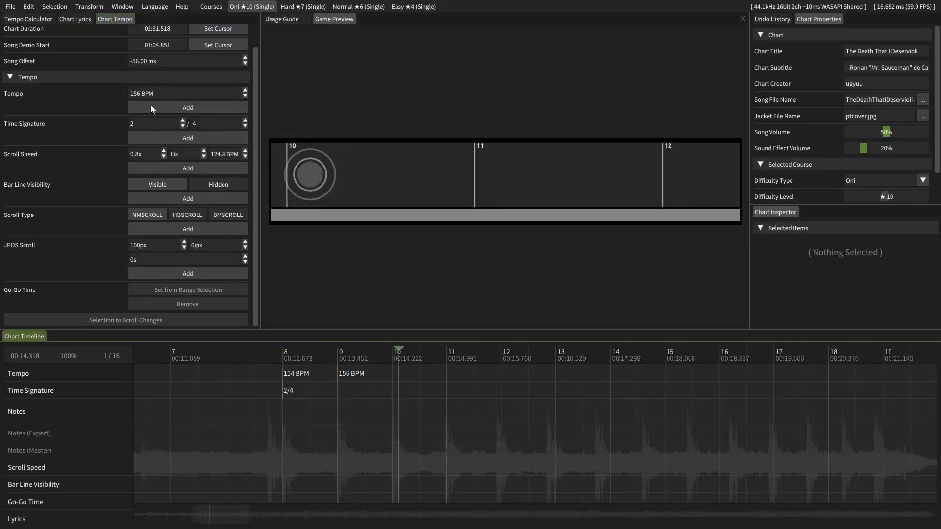
{"action": "key", "text": "Left"}
{"action": "key", "text": "Left"}
{"action": "key", "text": "Right"}
{"action": "left_click", "coordinate": [215, 93]}
{"action": "type", "text": "160"}
Add tempo changes to 164 BPM at measure 11 and 170 BPM at measure 12.
{"action": "left_click", "coordinate": [446, 379]}
{"action": "left_click", "coordinate": [156, 93]}
{"action": "type", "text": "164"}
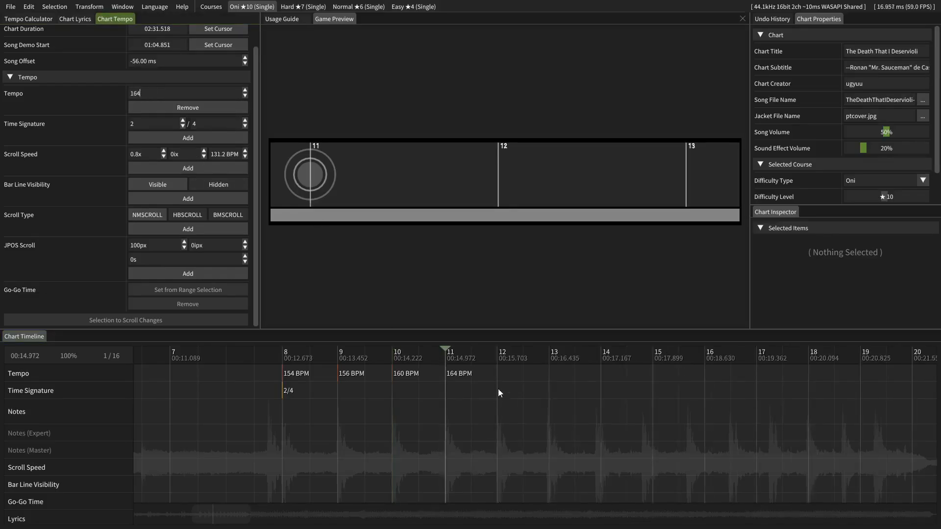
{"action": "left_click", "coordinate": [498, 393]}
{"action": "left_click", "coordinate": [149, 94]}
{"action": "type", "text": "170"}
Add tempo changes to 175 BPM at measure 13 and 183 BPM at measure 14.
{"action": "left_click", "coordinate": [549, 398]}
{"action": "double_click", "coordinate": [139, 94]}
{"action": "type", "text": "175 BPM"}
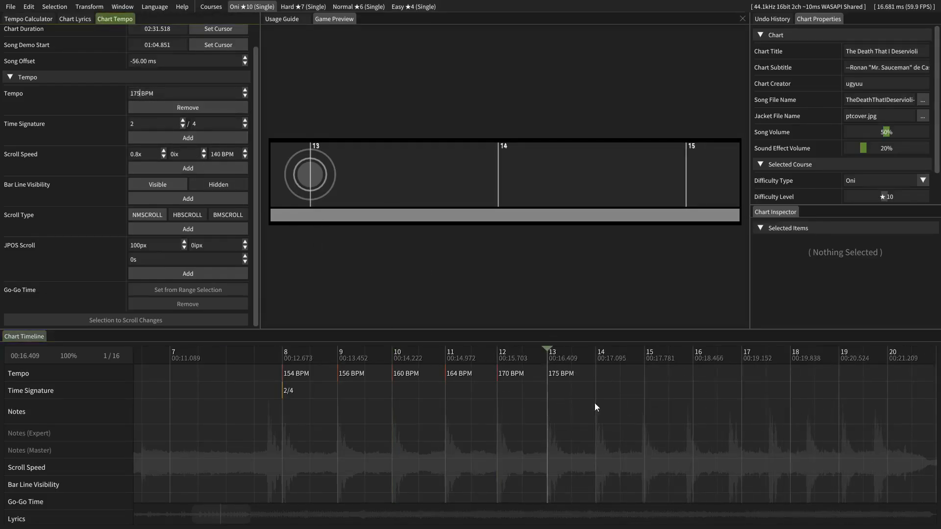
{"action": "left_click", "coordinate": [596, 408]}
{"action": "double_click", "coordinate": [147, 93]}
{"action": "type", "text": "183"}
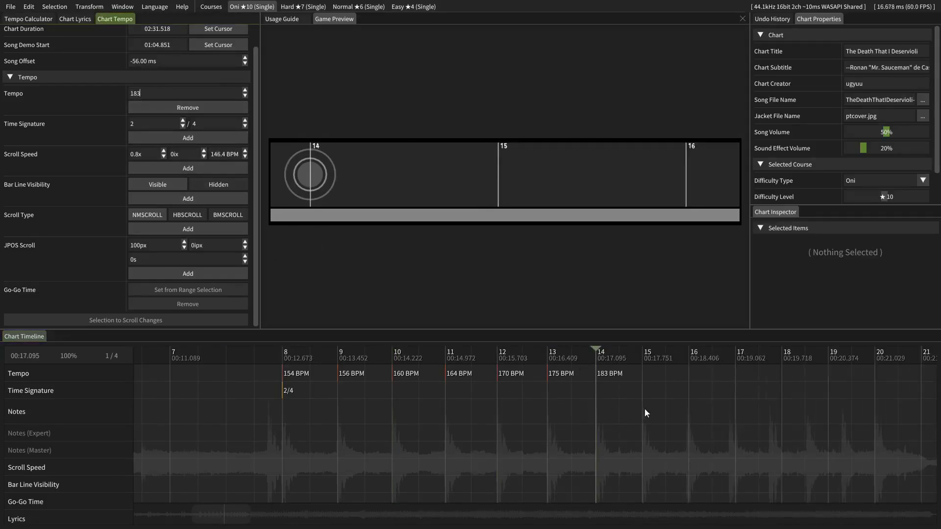
{"action": "left_click", "coordinate": [646, 413]}
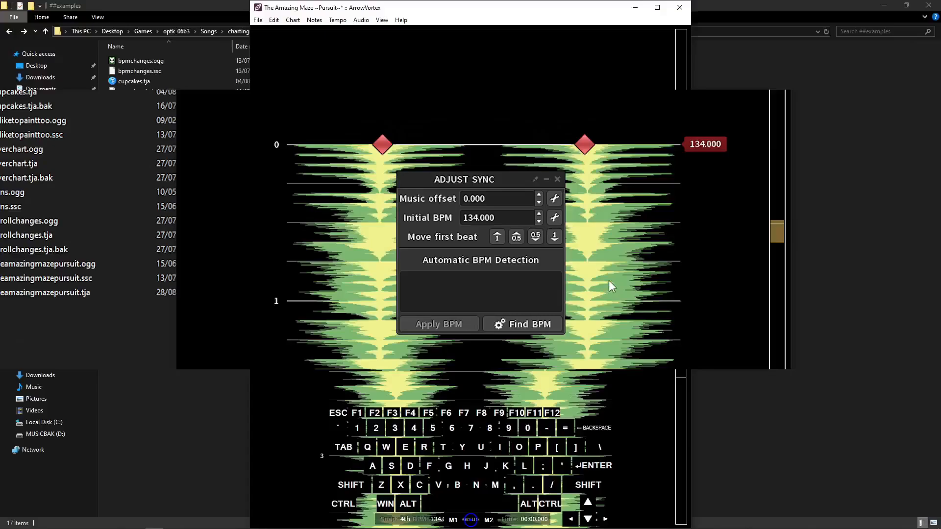
Inspect the initial BPM and music offset in ArrowVortex's sync adjustment for The Amazing Maze ~Pursuit~, and close it.
{"action": "left_click", "coordinate": [510, 217]}
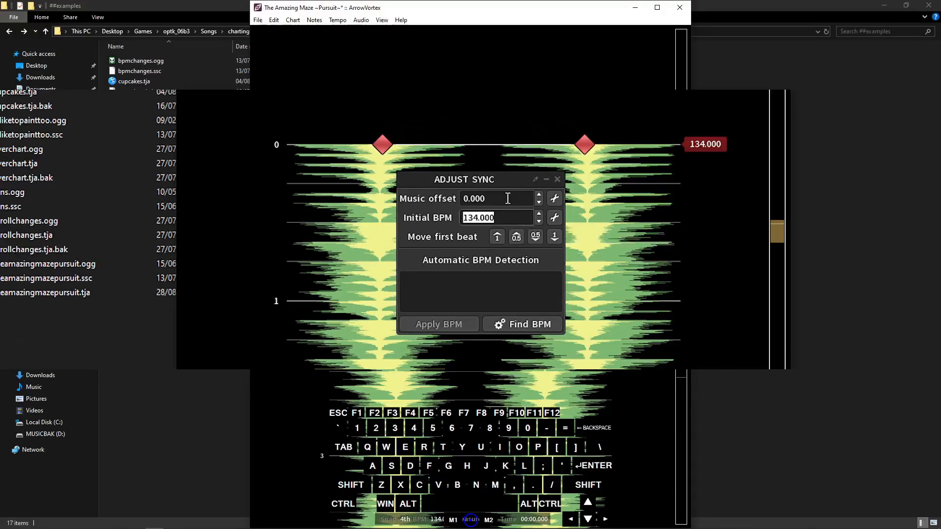
{"action": "left_click", "coordinate": [507, 196]}
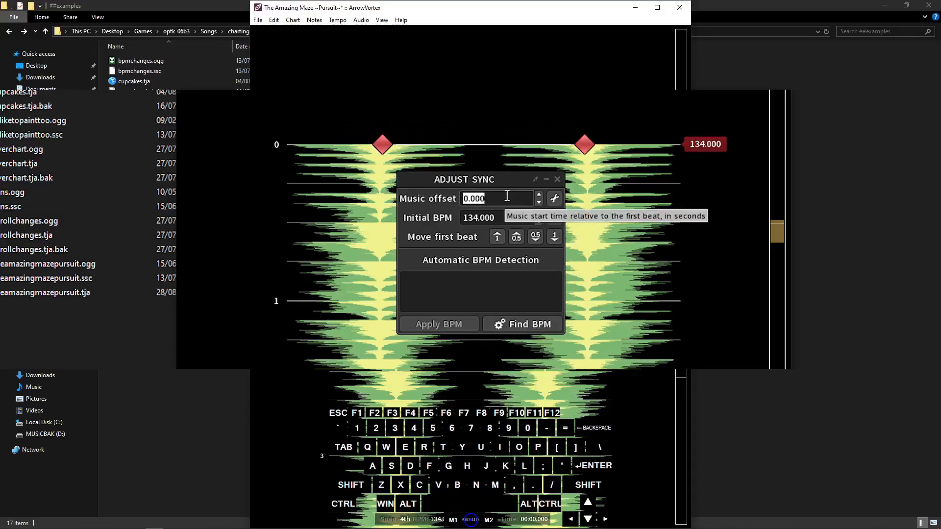
{"action": "left_click", "coordinate": [557, 180]}
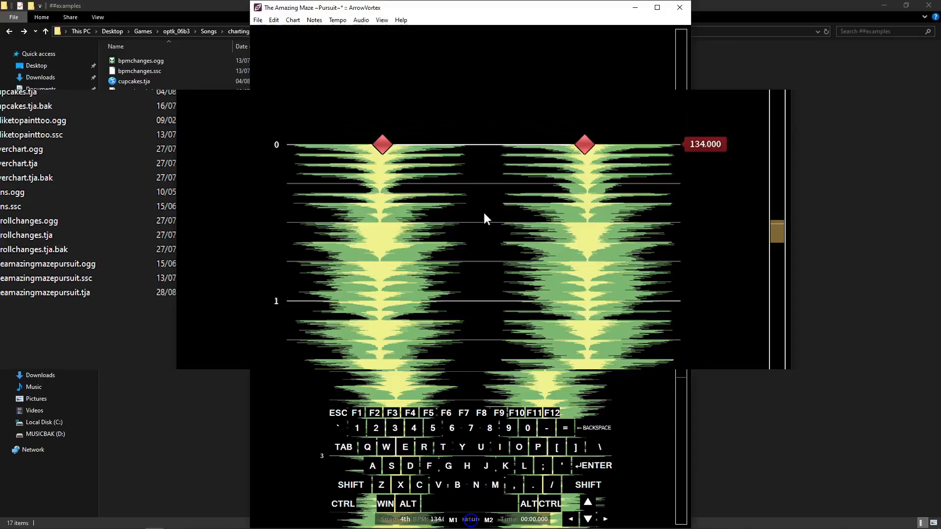
Open the tempo adjustment and double the song's BPM to 268.
{"action": "key", "text": "shift"}
{"action": "key", "text": "shift+t"}
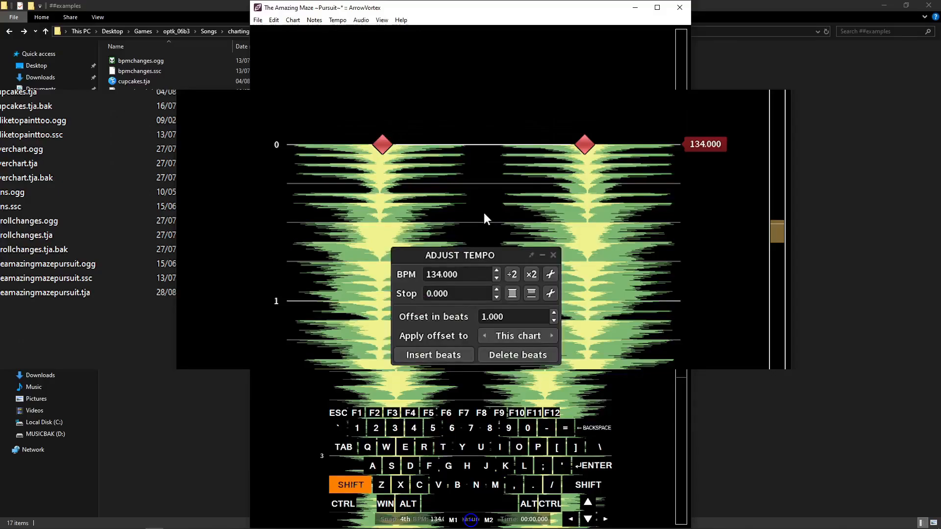
{"action": "key", "text": "Escape"}
{"action": "left_click", "coordinate": [338, 19]}
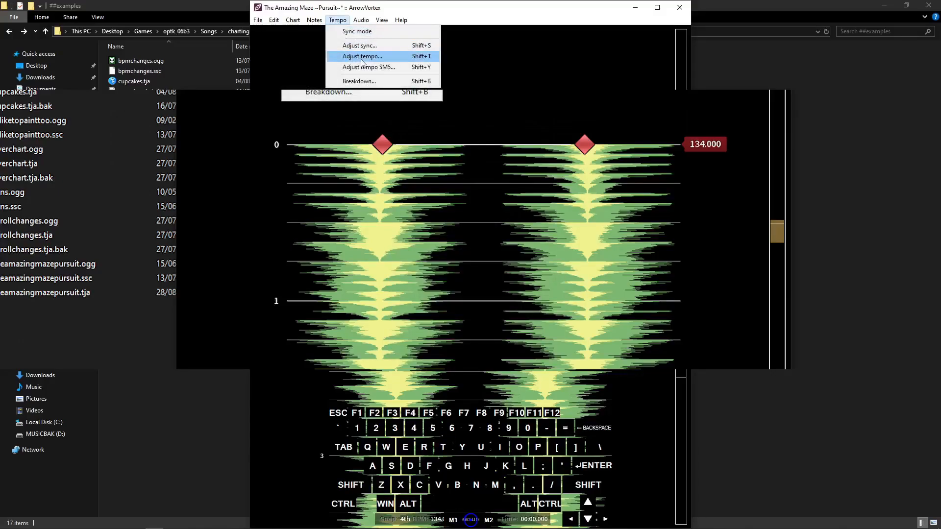
{"action": "left_click", "coordinate": [362, 56]}
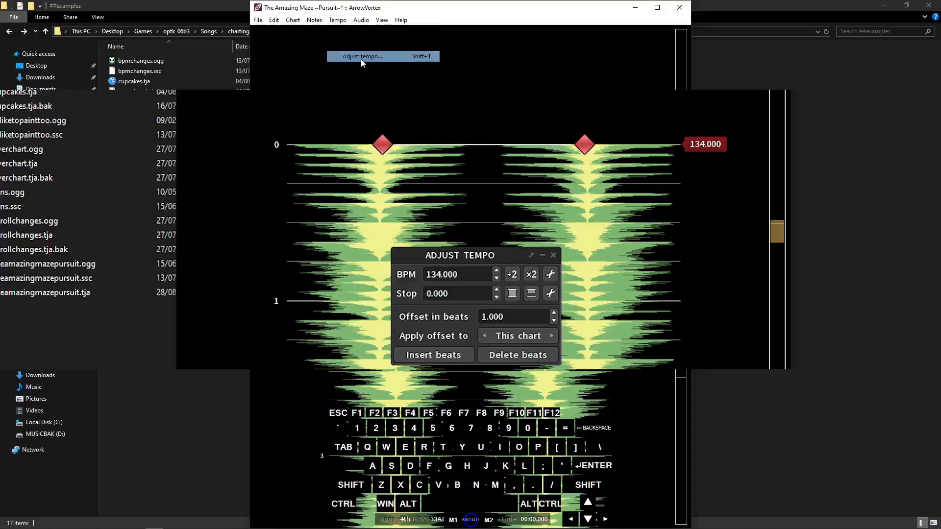
{"action": "left_click", "coordinate": [534, 280]}
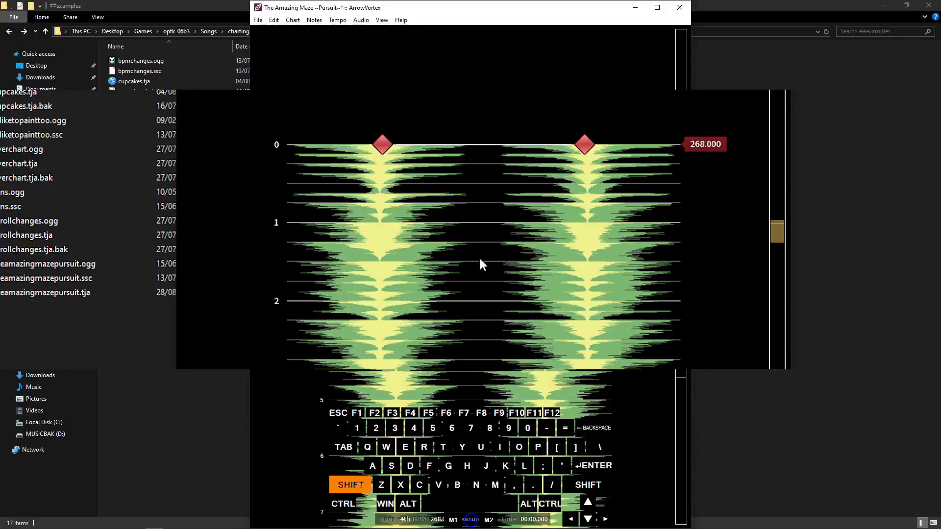
Open the SM5 tempo adjustment and set the time signature at the song's start to 3/8.
{"action": "key", "text": "shift+y"}
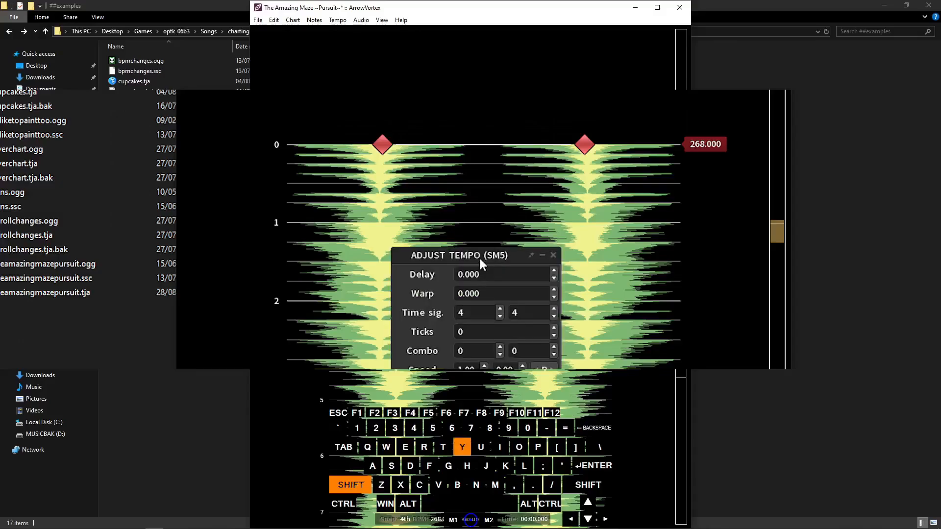
{"action": "left_click_drag", "start_coordinate": [478, 257], "coordinate": [483, 152]}
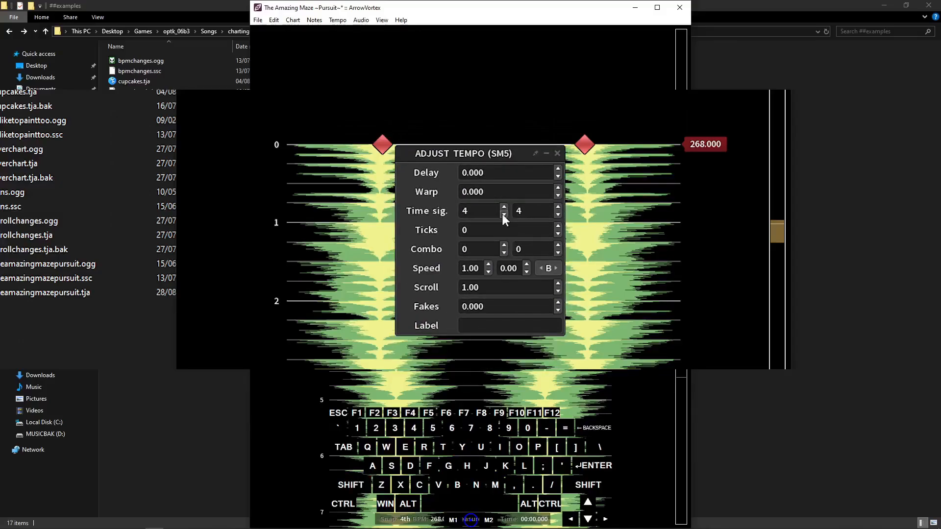
{"action": "left_click", "coordinate": [503, 214]}
{"action": "left_click", "coordinate": [558, 206]}
{"action": "left_click", "coordinate": [558, 206]}
{"action": "left_click", "coordinate": [558, 206]}
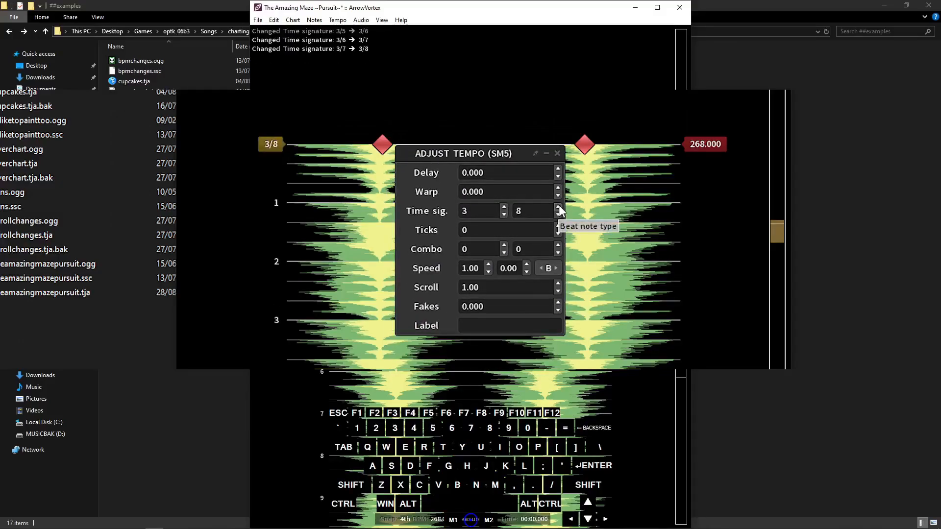
{"action": "left_click", "coordinate": [558, 206]}
Set the time signature to 7/8 from measure 1.
{"action": "scroll", "coordinate": [637, 201], "scroll_direction": "down", "scroll_amount": 3}
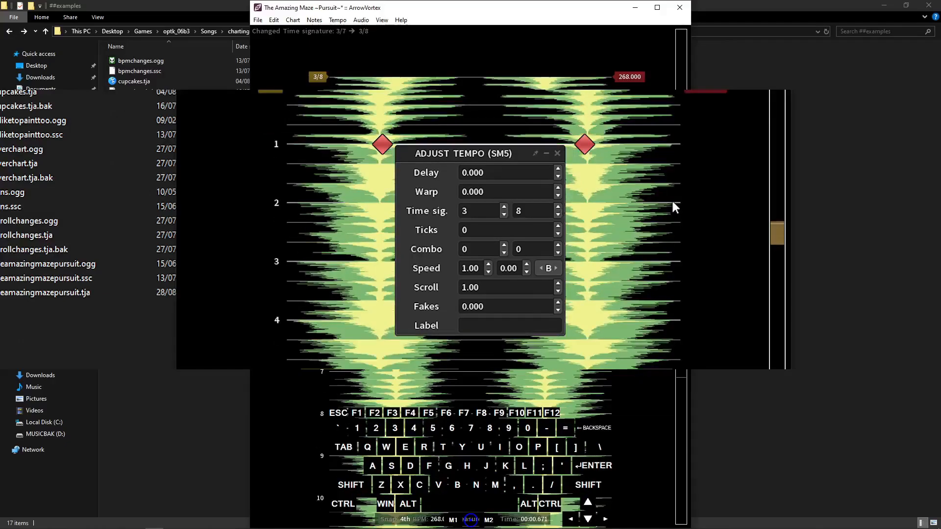
{"action": "left_click", "coordinate": [504, 207]}
{"action": "left_click", "coordinate": [503, 208]}
{"action": "left_click", "coordinate": [504, 207]}
{"action": "left_click", "coordinate": [503, 207]}
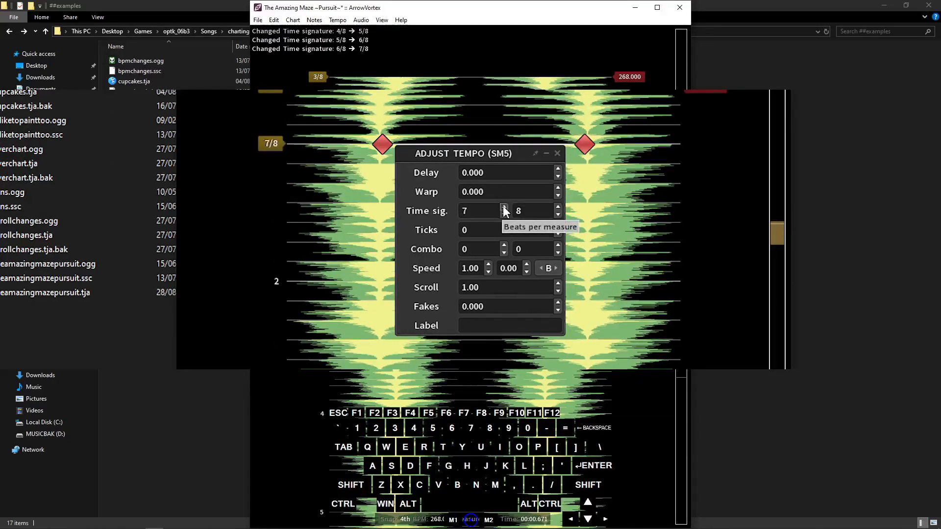
Return to the chart's start and open the Save As dialog.
{"action": "scroll", "coordinate": [656, 204], "scroll_direction": "up", "scroll_amount": 3}
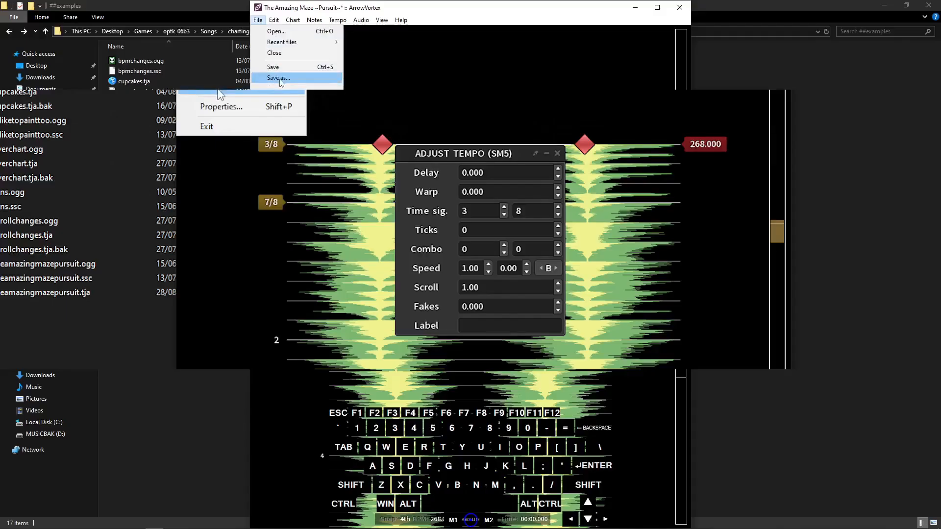
{"action": "left_click", "coordinate": [299, 77]}
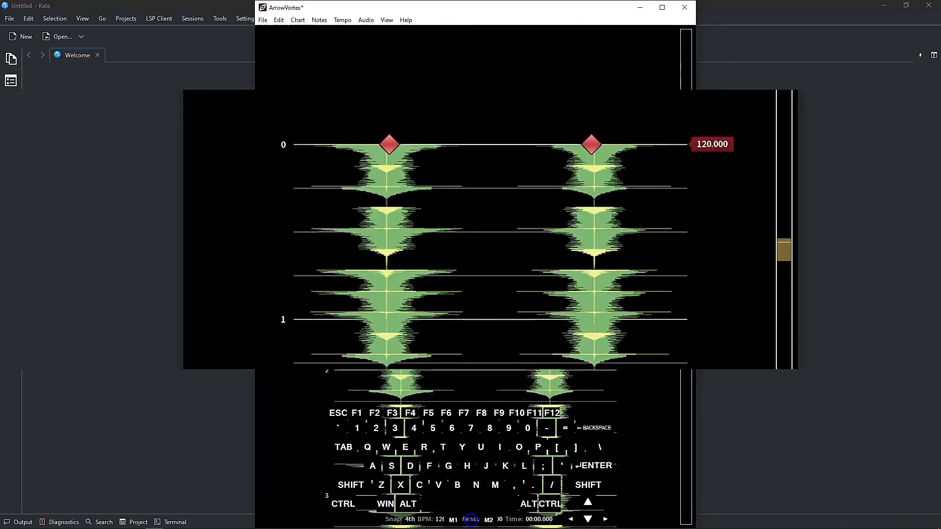
Open the tempo adjustment and set the BPM at the chart's start to 125.
{"action": "key", "text": "shift+t"}
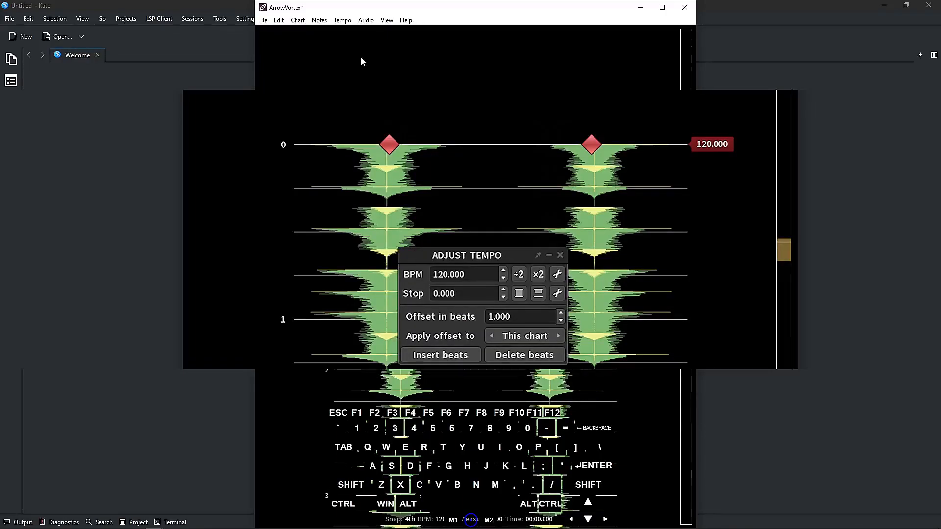
{"action": "left_click", "coordinate": [487, 279]}
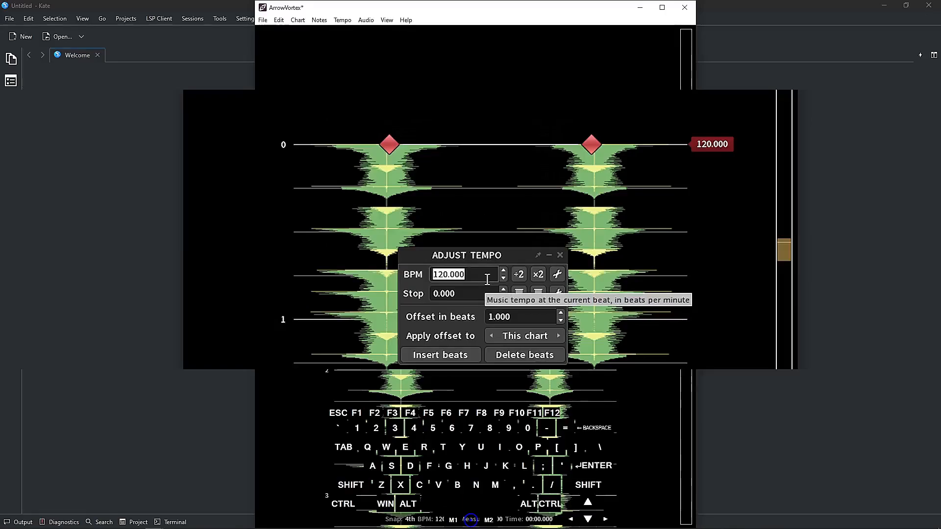
{"action": "type", "text": "125"}
{"action": "key", "text": "Return"}
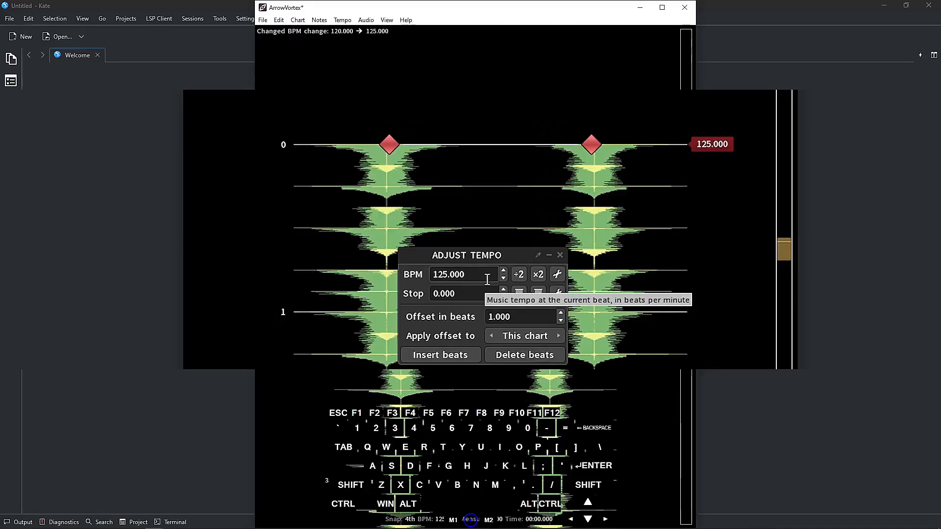
Try a BPM change of 130 at measure 8 and one of 135 at measure 9.
{"action": "left_click", "coordinate": [786, 287]}
{"action": "scroll", "coordinate": [701, 365], "scroll_direction": "up", "scroll_amount": 2}
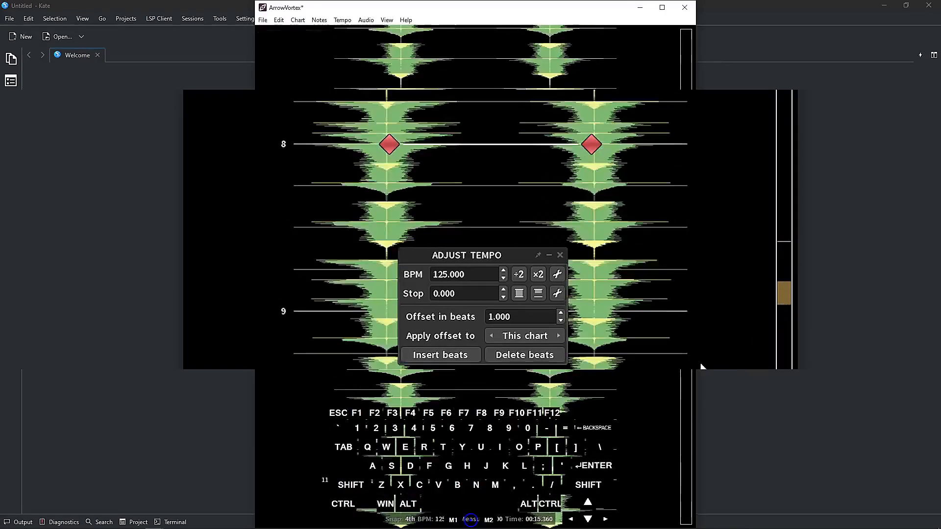
{"action": "left_click", "coordinate": [489, 276]}
{"action": "type", "text": "130"}
{"action": "key", "text": "Return"}
{"action": "key", "text": "ctrl+z"}
{"action": "scroll", "coordinate": [706, 309], "scroll_direction": "down", "scroll_amount": 5}
{"action": "left_click", "coordinate": [483, 276]}
{"action": "type", "text": "135"}
{"action": "key", "text": "Return"}
{"action": "key", "text": "ctrl+z"}
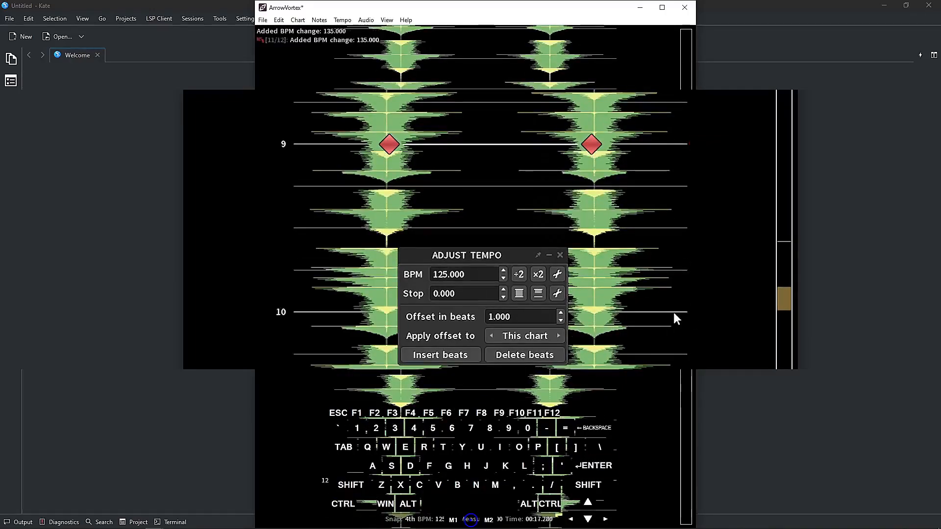
Add BPM changes of 135 at measure 8 and 145 at measure 16.
{"action": "scroll", "coordinate": [670, 331], "scroll_direction": "down", "scroll_amount": 12}
{"action": "scroll", "coordinate": [669, 336], "scroll_direction": "up", "scroll_amount": 16}
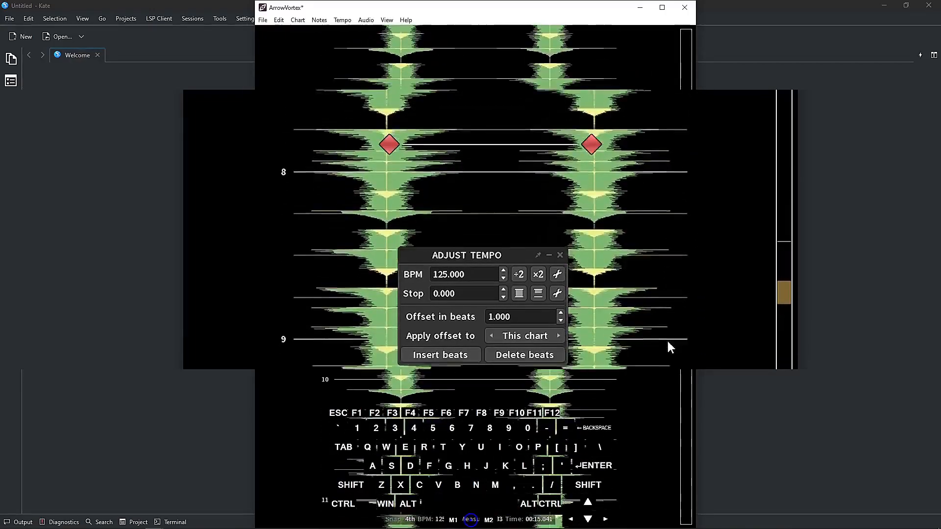
{"action": "left_click", "coordinate": [469, 272]}
{"action": "type", "text": "135"}
{"action": "key", "text": "Return"}
{"action": "scroll", "coordinate": [611, 313], "scroll_direction": "down", "scroll_amount": 20}
{"action": "left_click", "coordinate": [469, 275]}
{"action": "type", "text": "145"}
{"action": "key", "text": "Return"}
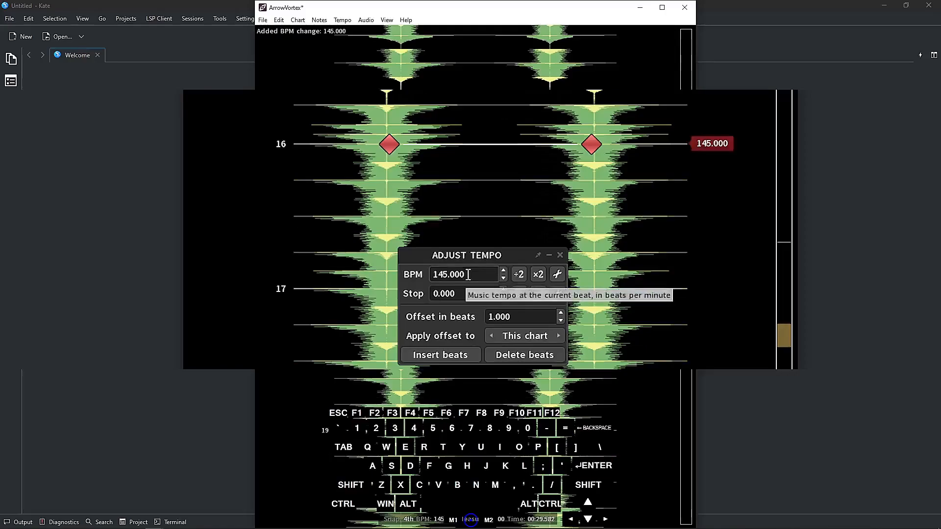
Add BPM changes of 155 at measure 24 and 165 at measure 32.
{"action": "scroll", "coordinate": [575, 289], "scroll_direction": "down", "scroll_amount": 20}
{"action": "left_click", "coordinate": [469, 274]}
{"action": "type", "text": "155"}
{"action": "key", "text": "Return"}
{"action": "scroll", "coordinate": [611, 272], "scroll_direction": "down", "scroll_amount": 20}
{"action": "left_click", "coordinate": [469, 274]}
{"action": "type", "text": "165"}
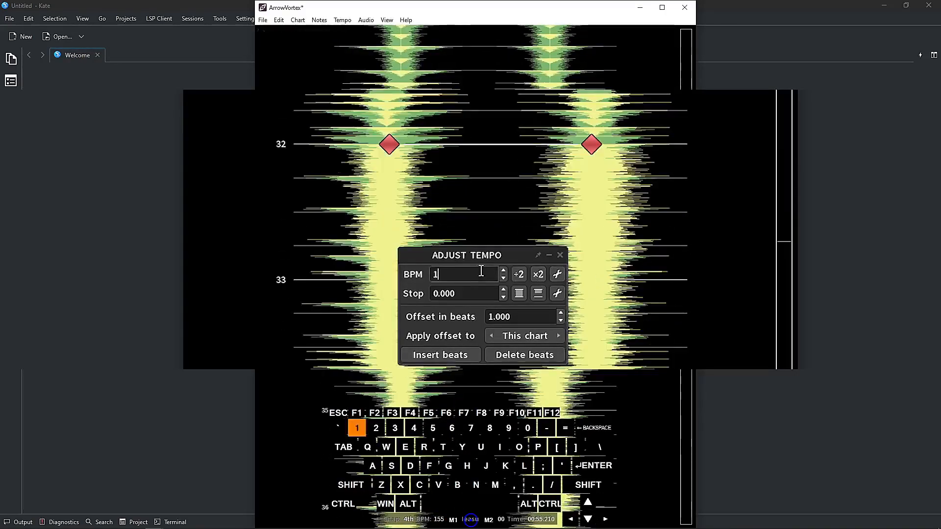
{"action": "key", "text": "Return"}
Add BPM changes of 176 at measure 40 and 180 further on, and close the tempo adjustment.
{"action": "scroll", "coordinate": [688, 267], "scroll_direction": "down", "scroll_amount": 16}
{"action": "scroll", "coordinate": [686, 264], "scroll_direction": "down", "scroll_amount": 16}
{"action": "left_click", "coordinate": [480, 272]}
{"action": "type", "text": "175"}
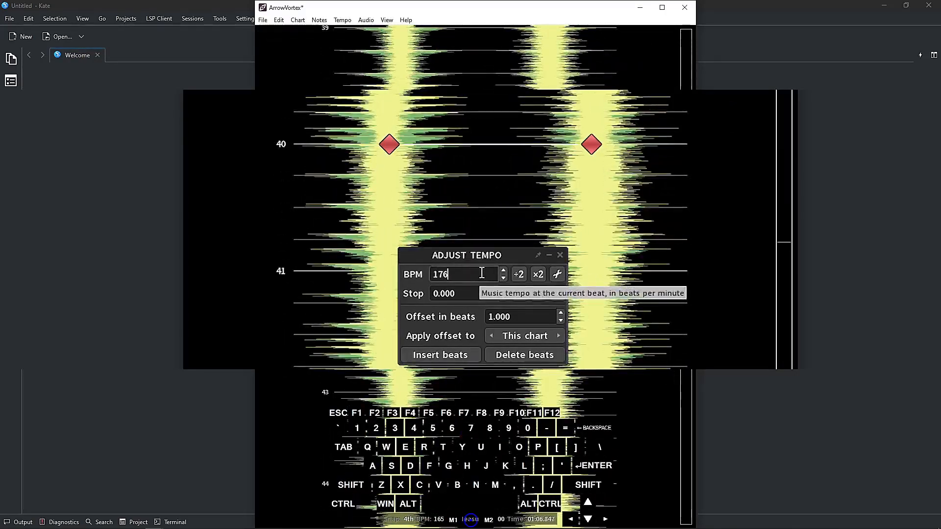
{"action": "key", "text": "Return"}
{"action": "scroll", "coordinate": [638, 199], "scroll_direction": "down", "scroll_amount": 20}
{"action": "left_click", "coordinate": [469, 274]}
{"action": "type", "text": "180"}
{"action": "key", "text": "Return"}
{"action": "left_click", "coordinate": [560, 256]}
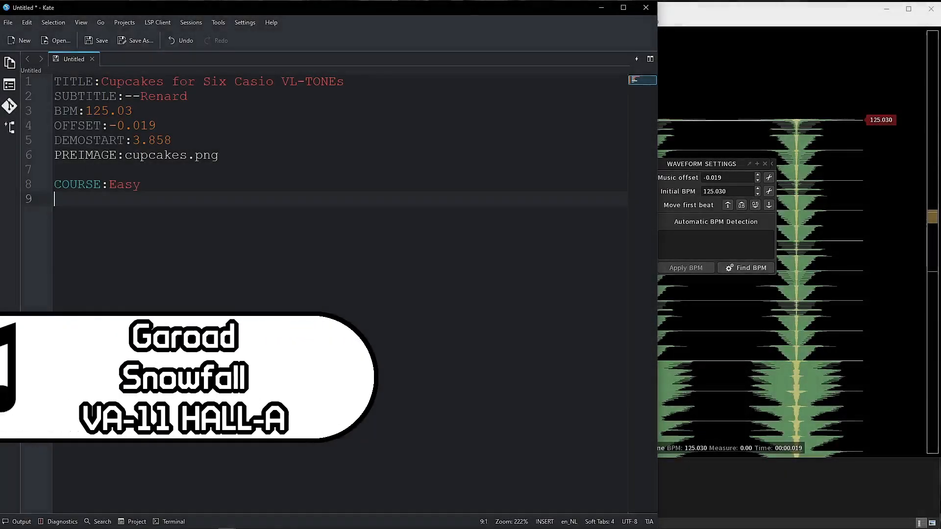
In Kate, complete the Easy course header with LEVEL:1 and empty BALLOON, SCOREINIT and SCOREDIFF fields.
{"action": "type", "text": ":1"}
{"action": "key", "text": "Return"}
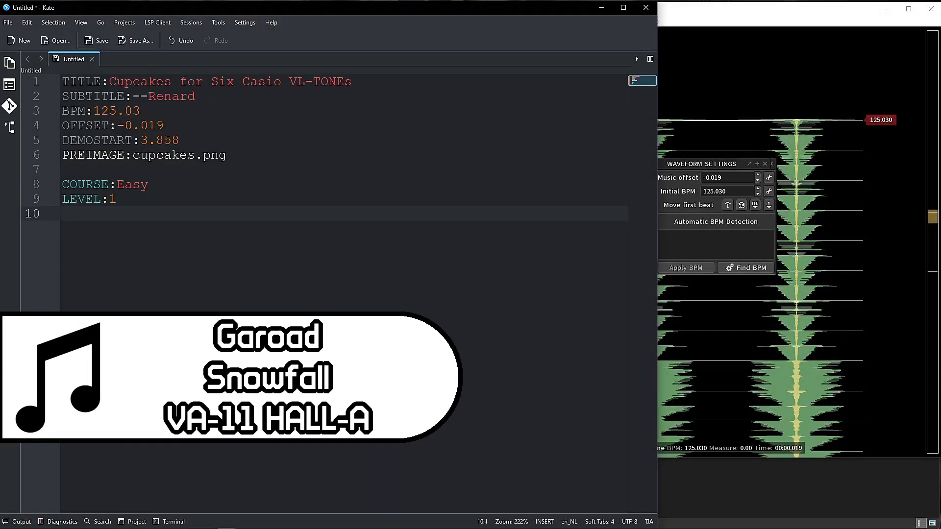
{"action": "type", "text": "BALLOON:"}
{"action": "key", "text": "Return"}
{"action": "type", "text": "SCOREINIT:"}
{"action": "key", "text": "Return"}
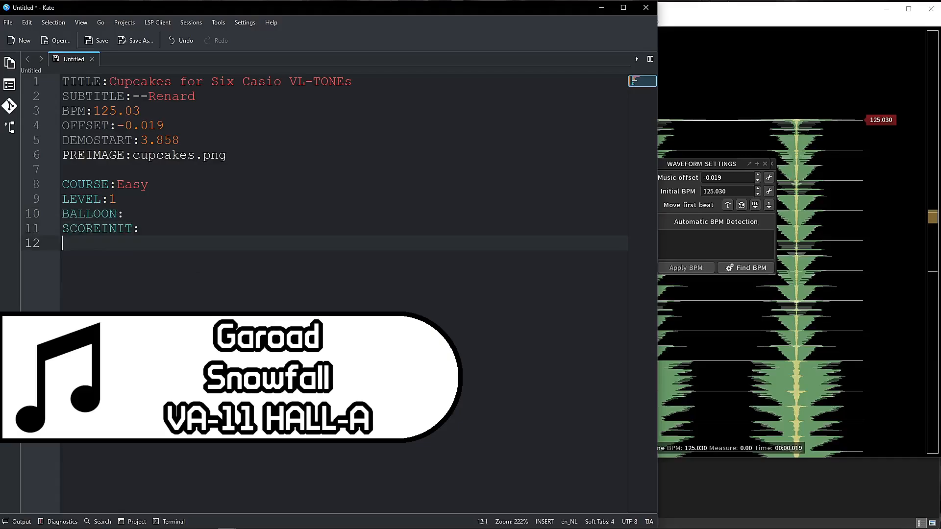
{"action": "type", "text": "SCOREDIFF:"}
{"action": "key", "text": "Return"}
Below the Easy course header, add a #START line, a run of comma-only empty measures and an #END line.
{"action": "key", "text": "Return"}
{"action": "type", "text": "#START"}
{"action": "key", "text": "Return"}
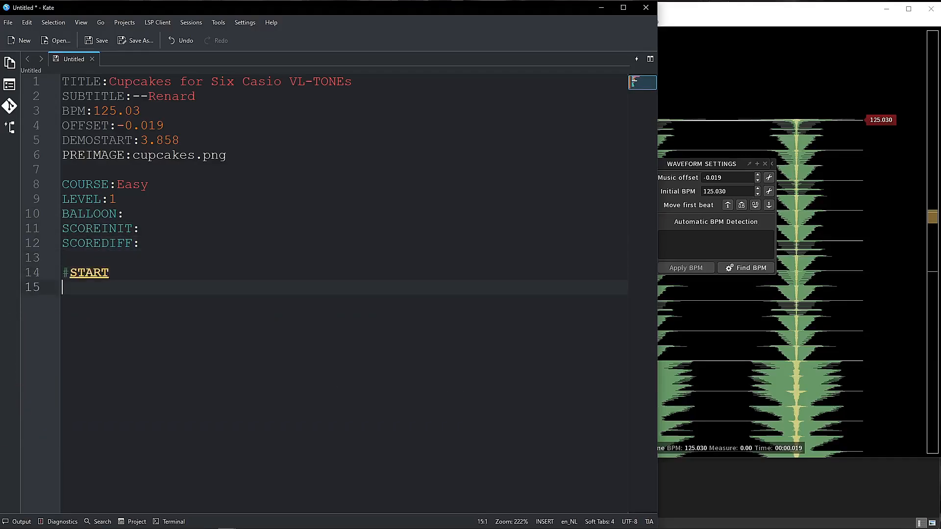
{"action": "type", "text": ", , , , , , , , #END"}
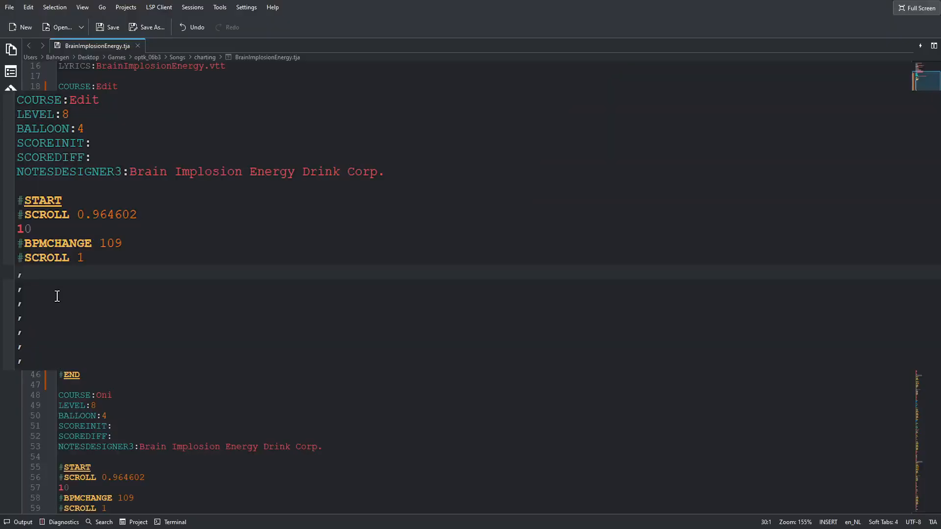
Fill the first four empty measures of the Edit course after #SCROLL 1 with 10201120, 10112010, 20101120 and 20102210.
{"action": "type", "text": "10201120"}
{"action": "key", "text": "Down"}
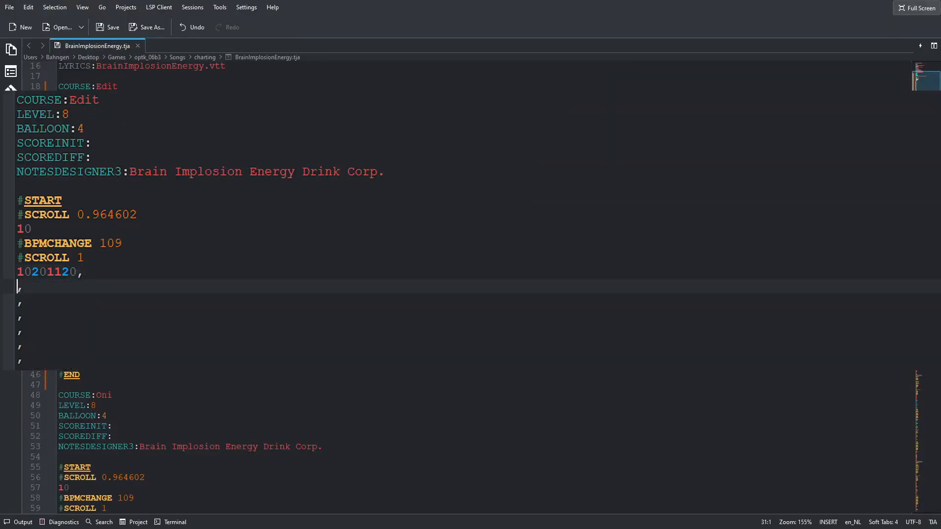
{"action": "type", "text": "10112010"}
{"action": "key", "text": "Down"}
{"action": "type", "text": "20101120"}
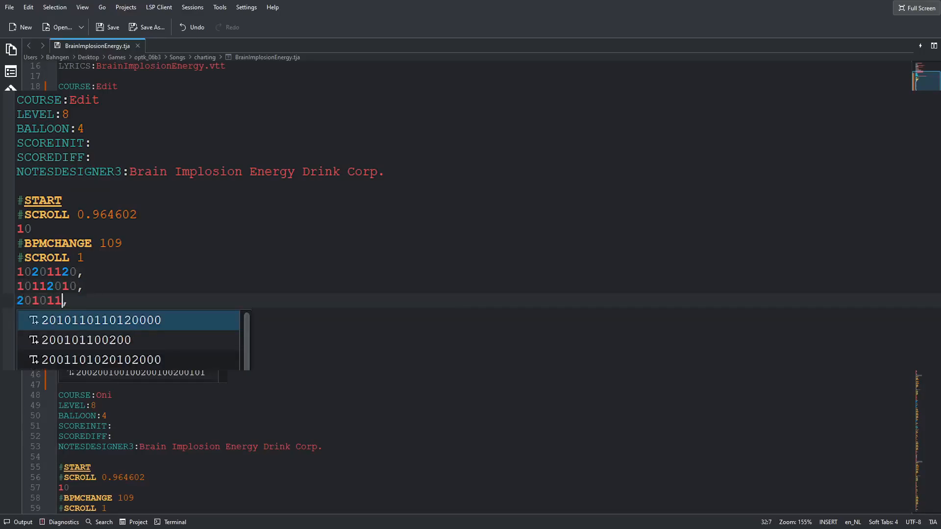
{"action": "key", "text": "Down"}
{"action": "type", "text": "20102"}
{"action": "type", "text": "210,"}
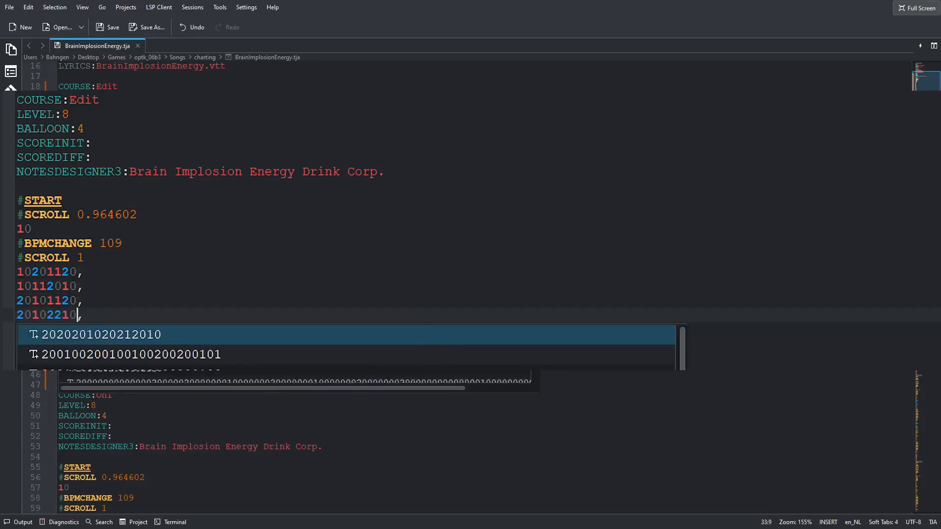
{"action": "key", "text": "Down"}
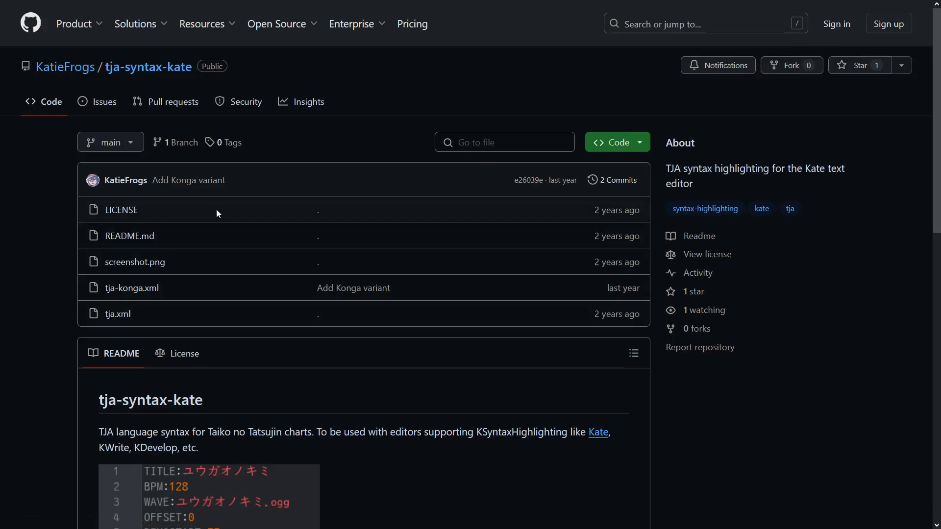
On GitHub, read the tja-syntax-kate README and its install directories, and open the tja.xml file.
{"action": "scroll", "coordinate": [216, 209], "scroll_direction": "down", "scroll_amount": 5}
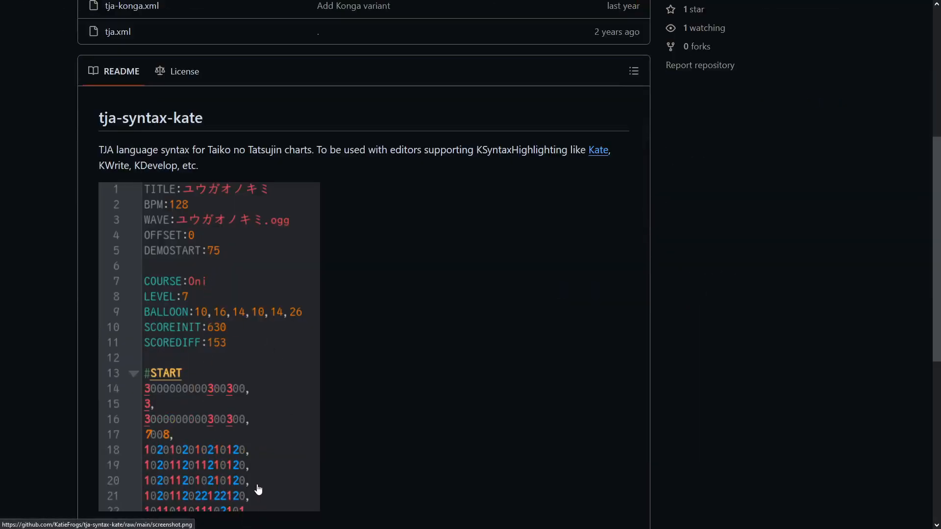
{"action": "scroll", "coordinate": [284, 359], "scroll_direction": "up", "scroll_amount": 5}
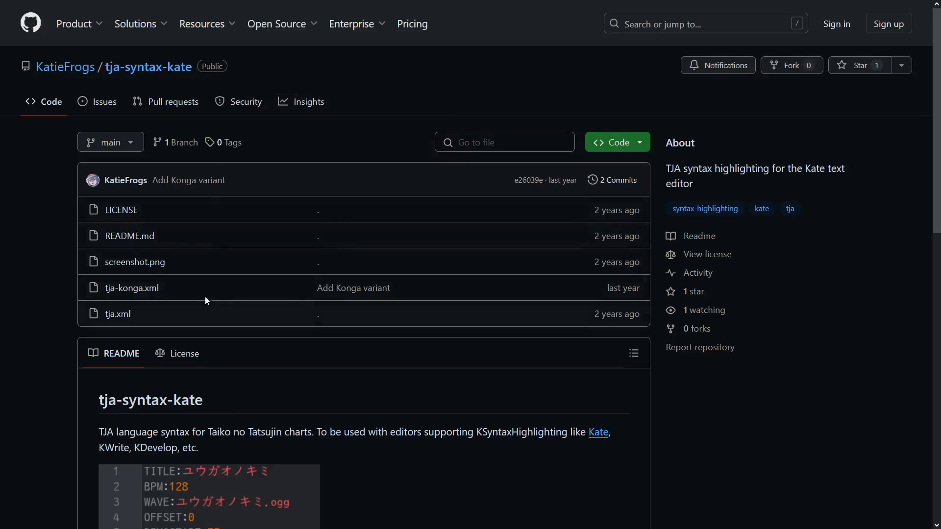
{"action": "scroll", "coordinate": [200, 382], "scroll_direction": "down", "scroll_amount": 10}
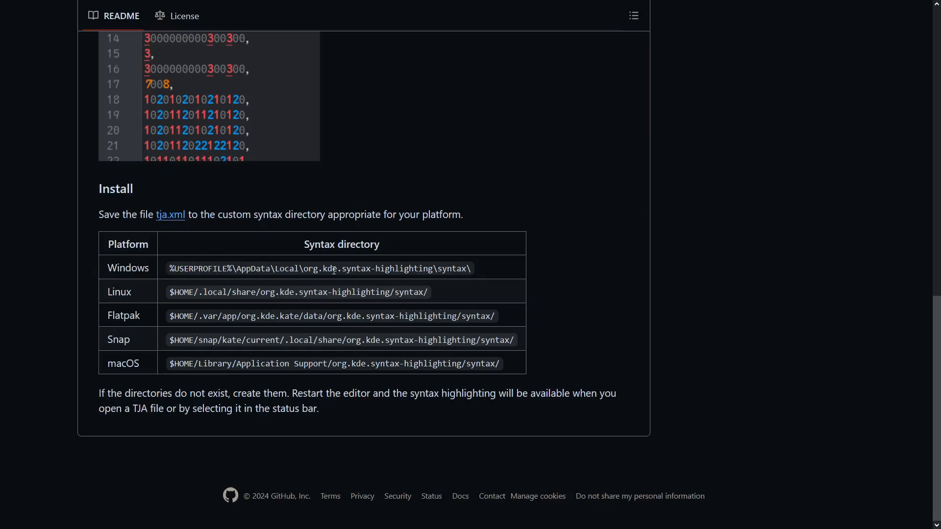
{"action": "scroll", "coordinate": [243, 230], "scroll_direction": "up", "scroll_amount": 10}
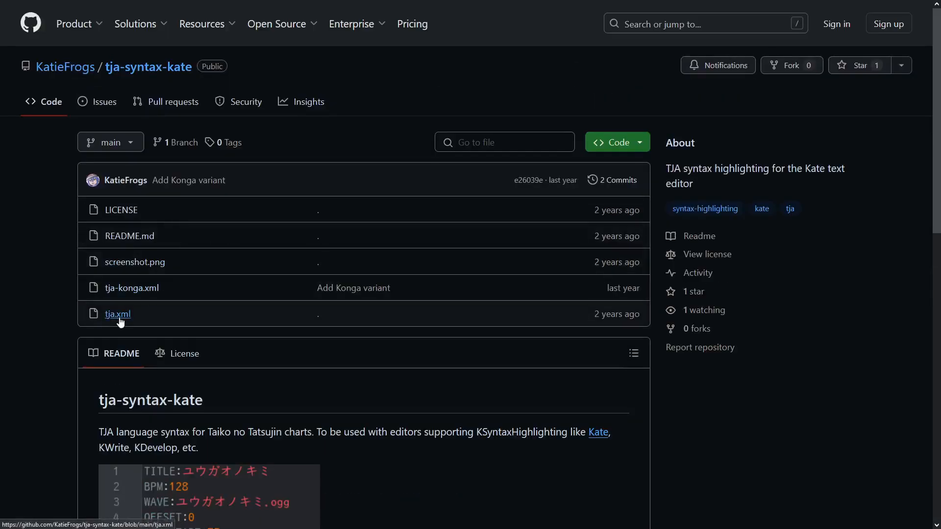
{"action": "left_click", "coordinate": [119, 318]}
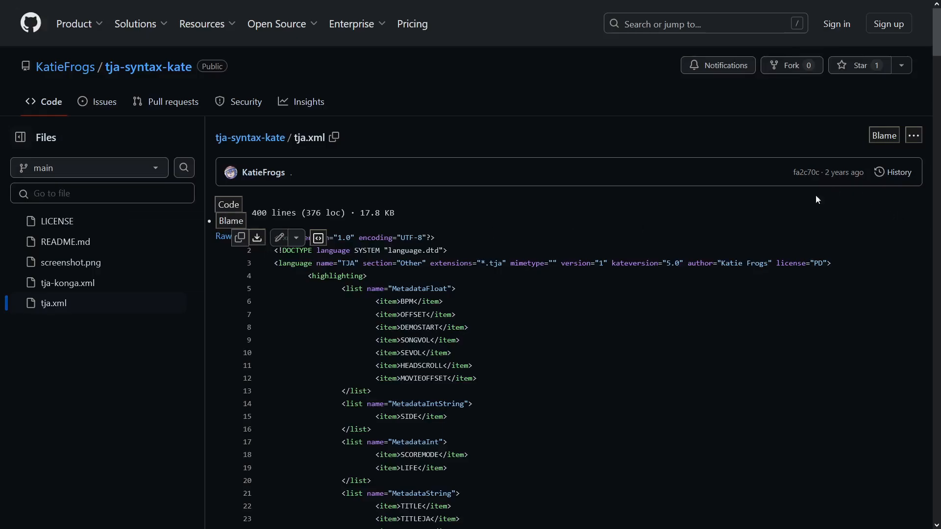
In File Explorer, open the syntax folder inside AppData\Local\org.kde.syntax-highlighting.
{"action": "key", "text": "super"}
{"action": "left_click", "coordinate": [91, 520]}
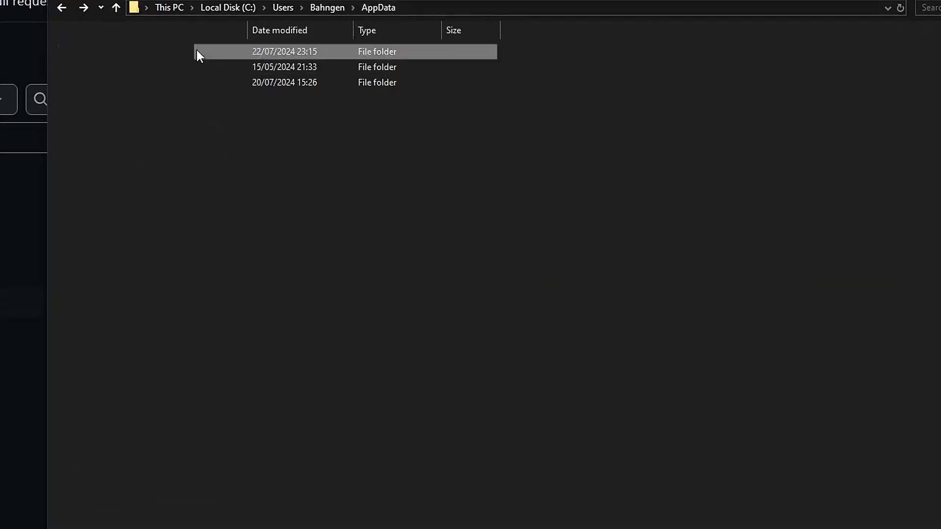
{"action": "double_click", "coordinate": [196, 51]}
{"action": "scroll", "coordinate": [137, 509], "scroll_direction": "down", "scroll_amount": 2}
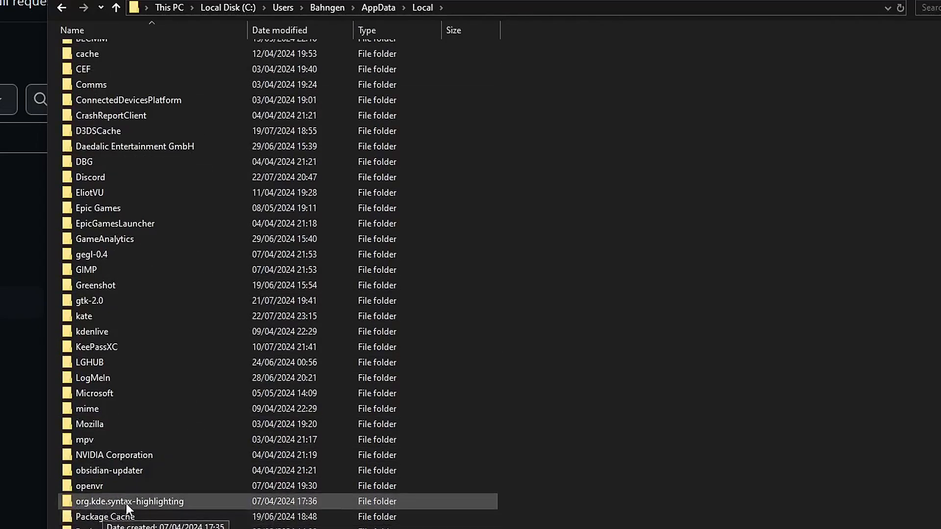
{"action": "double_click", "coordinate": [142, 503]}
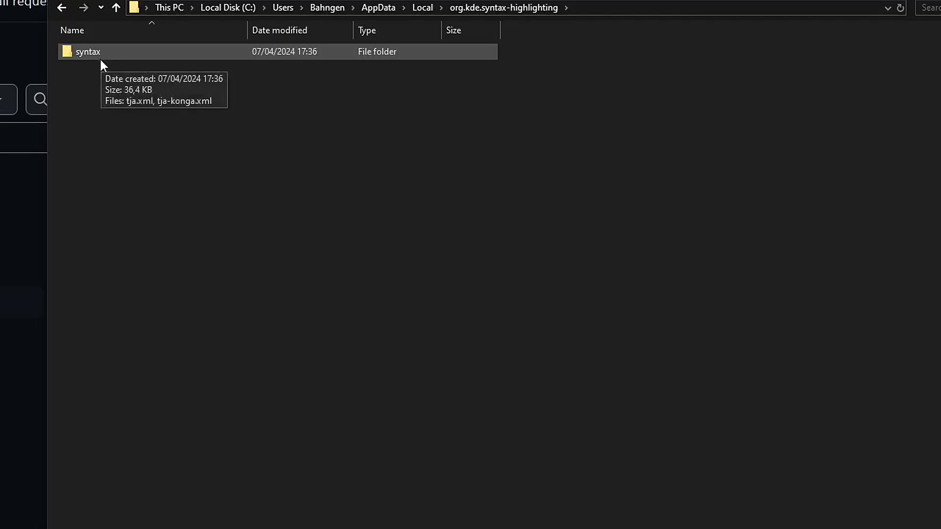
{"action": "double_click", "coordinate": [100, 55]}
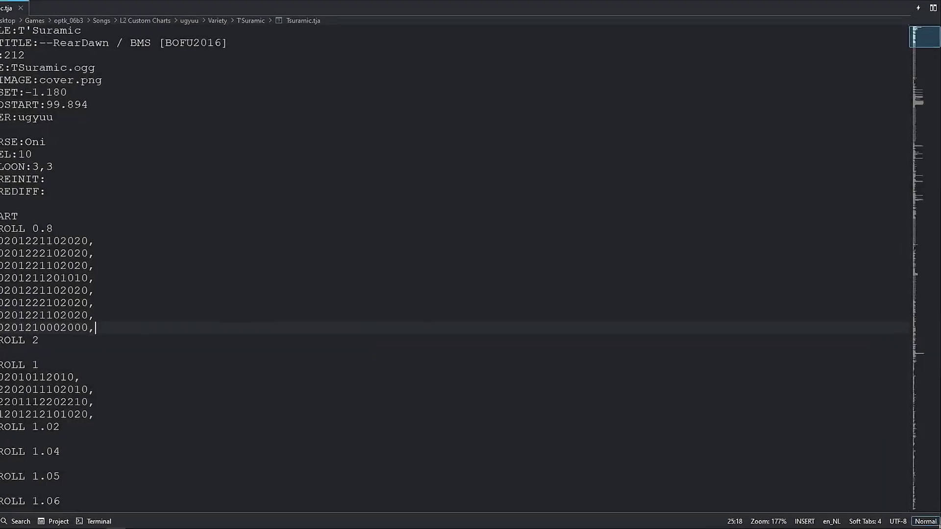
In Kate, set the syntax highlighting mode of Tsuramic.tja to TJA.
{"action": "left_click", "coordinate": [918, 516]}
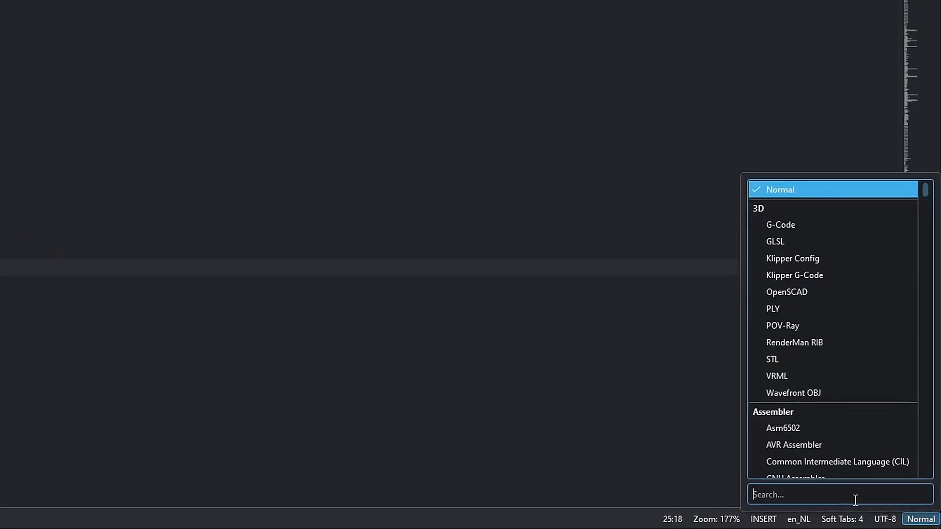
{"action": "left_click", "coordinate": [865, 495]}
{"action": "type", "text": "tja"}
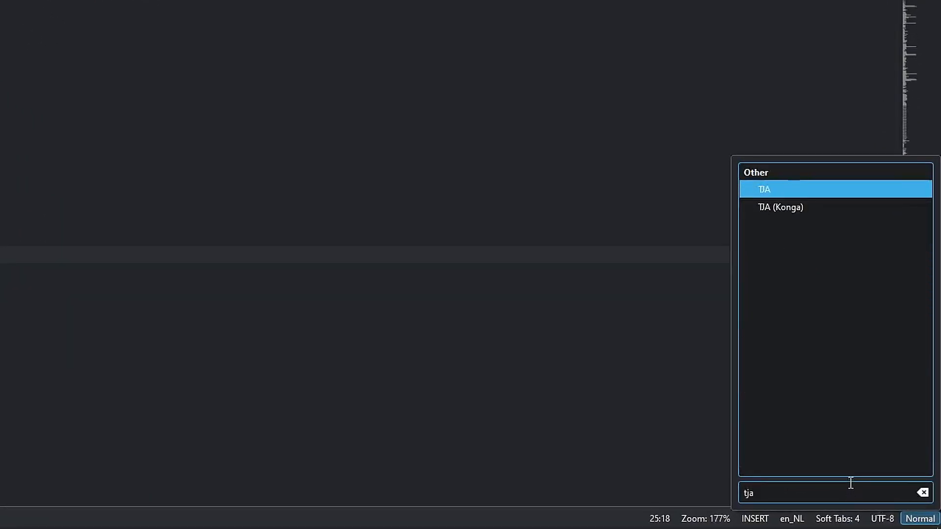
{"action": "left_click", "coordinate": [772, 189]}
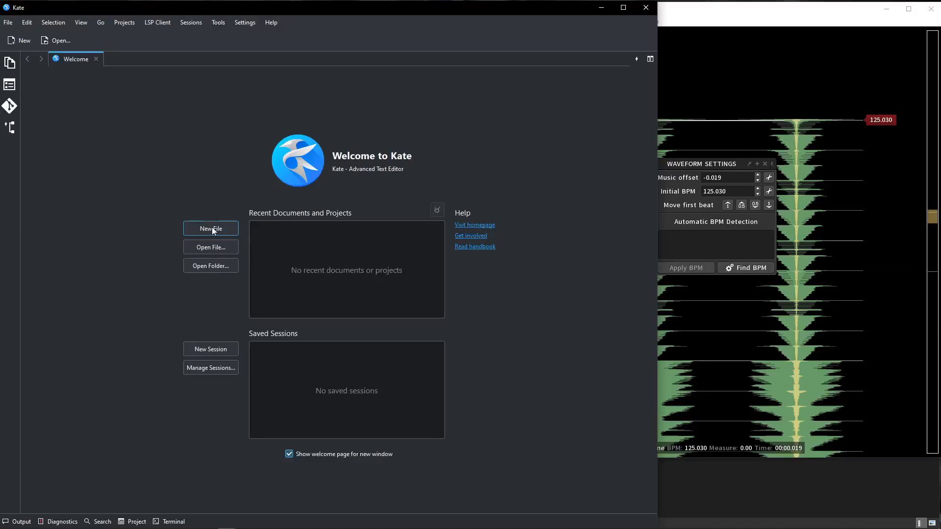
Create a new file with the lines TITLE:Cupcakes for Six Casio VL-TONEs and SUBTITLE:--Renard.
{"action": "left_click", "coordinate": [212, 228]}
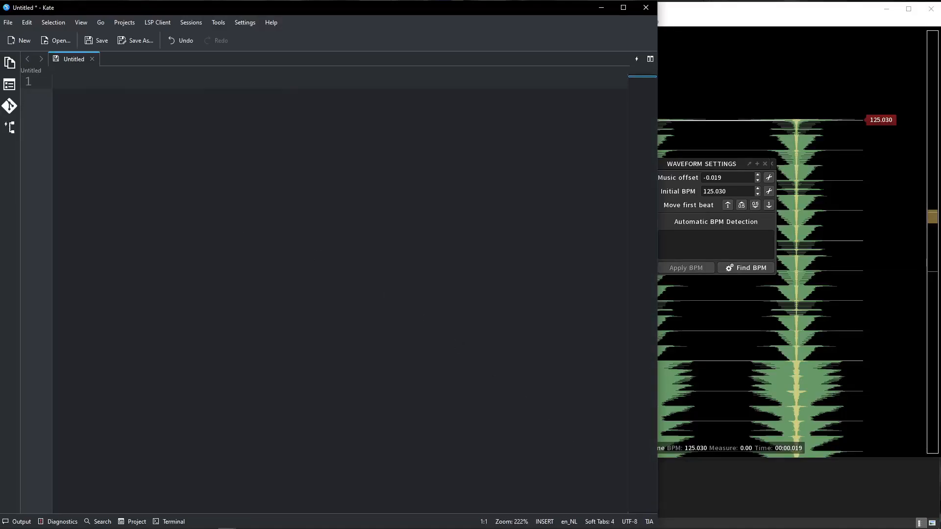
{"action": "type", "text": "TITLE:Cupcakes f"}
{"action": "type", "text": "or S"}
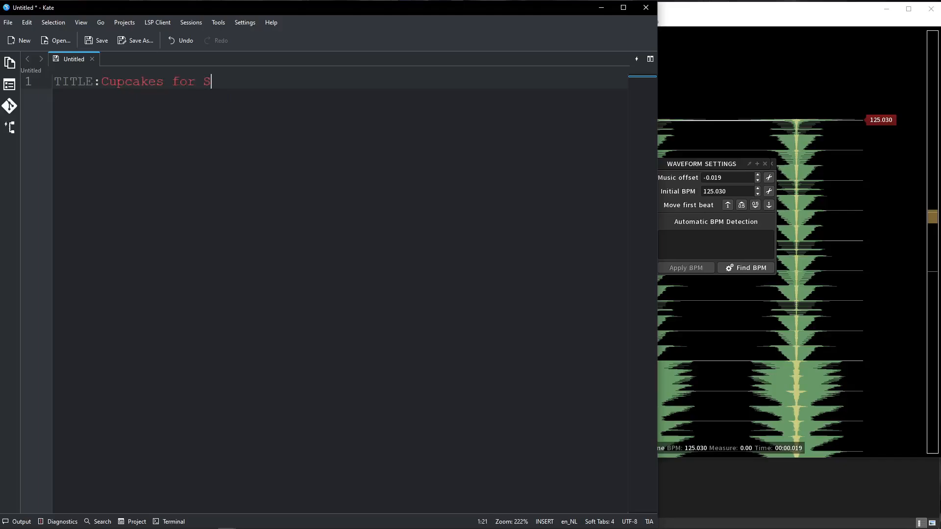
{"action": "type", "text": "ix Casio VL-TONEs"}
{"action": "key", "text": "Return"}
{"action": "type", "text": "SUBTITLE:--Renard"}
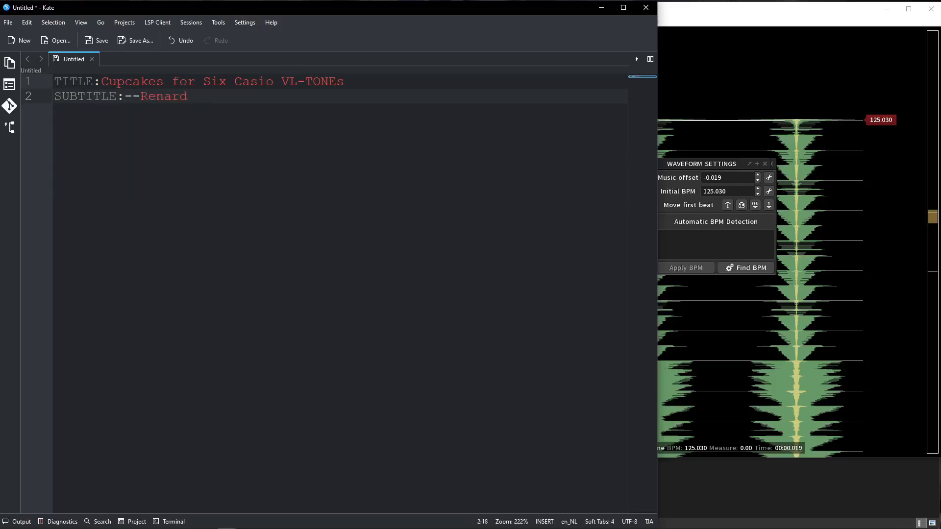
Check the initial BPM in ArrowVortex's waveform settings and add the line BPM:125.03 below the subtitle in Kate.
{"action": "key", "text": "Return"}
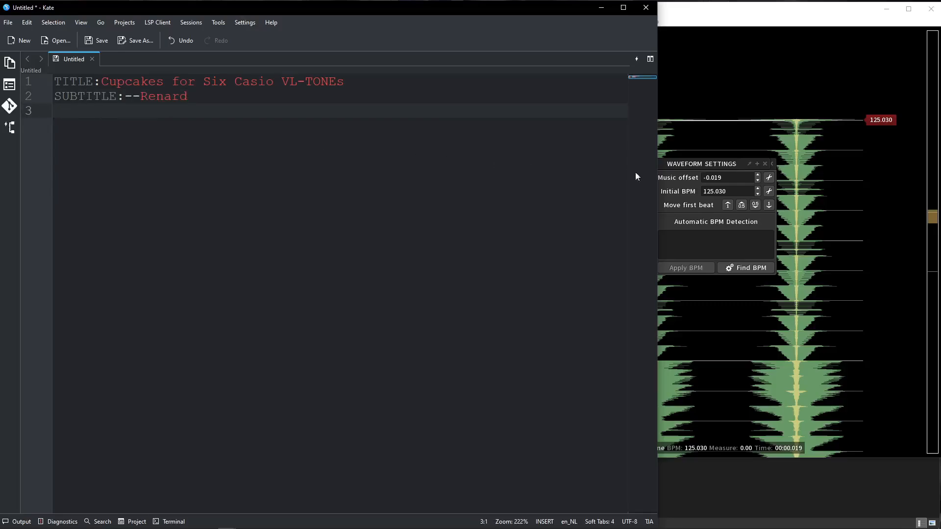
{"action": "left_click", "coordinate": [701, 166]}
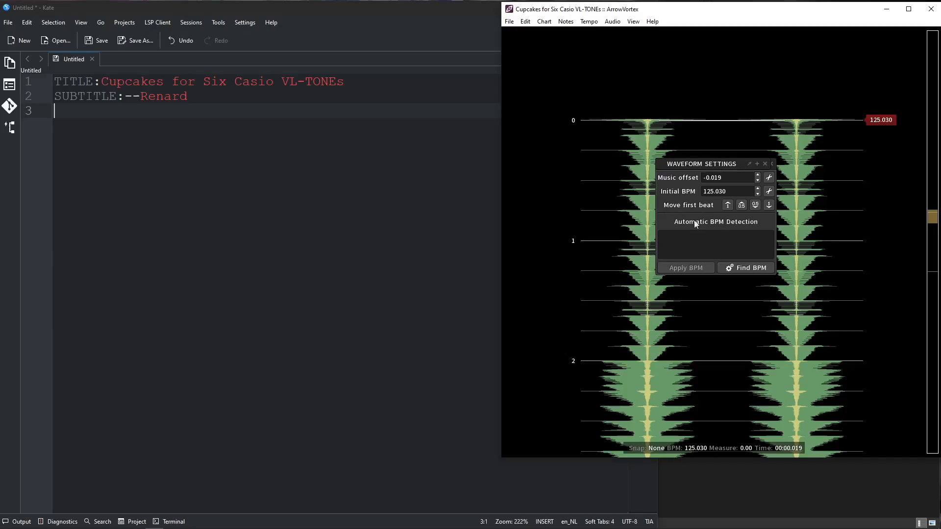
{"action": "left_click_drag", "start_coordinate": [730, 192], "coordinate": [665, 198]}
{"action": "left_click_drag", "start_coordinate": [723, 177], "coordinate": [668, 177]}
{"action": "left_click", "coordinate": [665, 197]}
{"action": "key", "text": "alt+Tab"}
{"action": "type", "text": "BPM:125.03"}
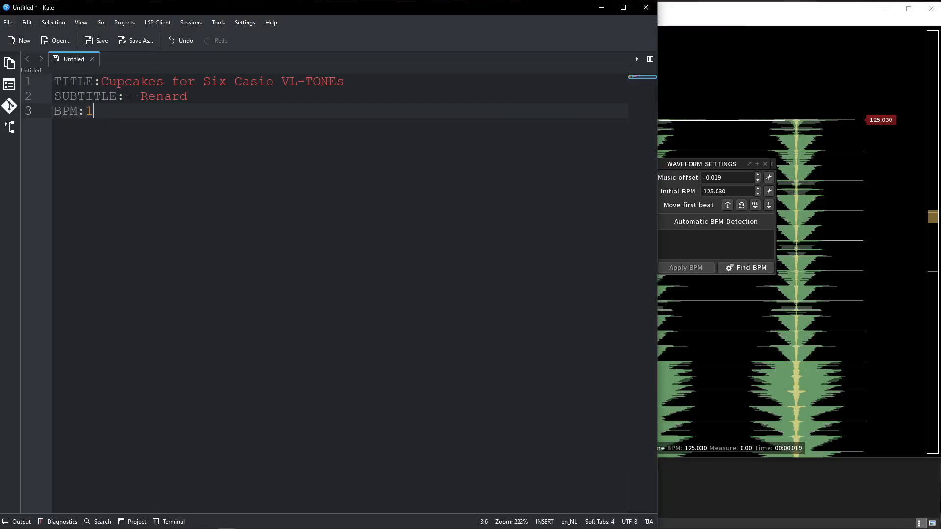
Add the header lines OFFSET:-0.019 and DEMOSTART:3.858 below the BPM line.
{"action": "key", "text": "Return"}
{"action": "type", "text": "OFFSET:-0"}
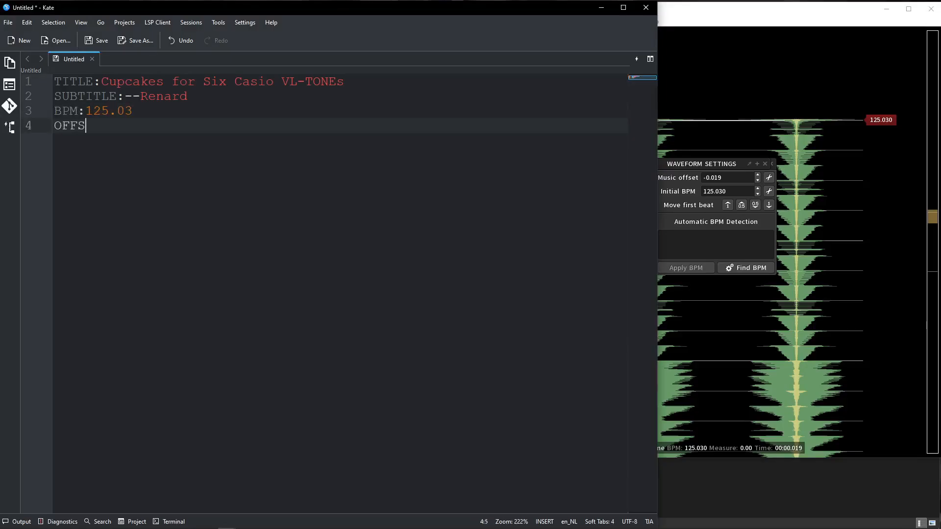
{"action": "type", "text": ".019"}
{"action": "key", "text": "Return"}
{"action": "type", "text": "DEMOSTART:3.858"}
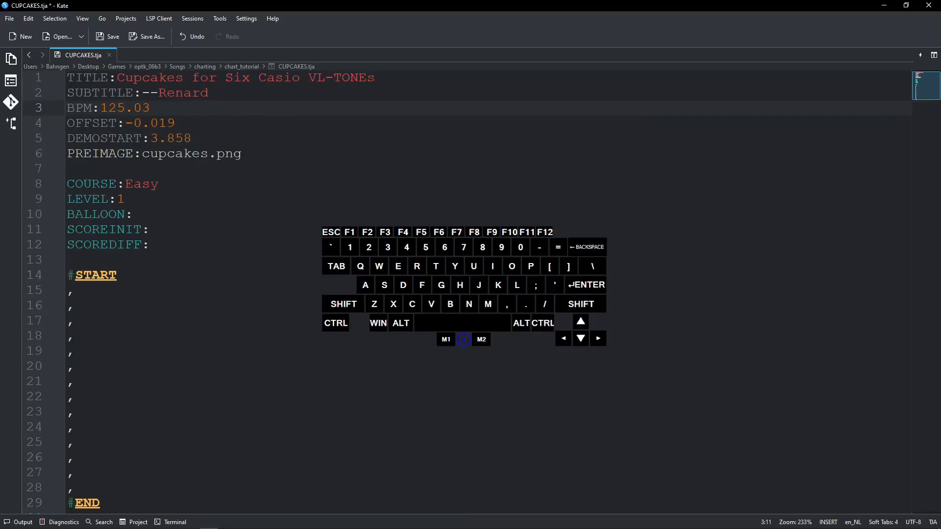
Insert the line WAVE:cupcakes.ogg below BPM, taking the audio file name from the chart_tutorial folder.
{"action": "key", "text": "Return"}
{"action": "type", "text": "WAVE"}
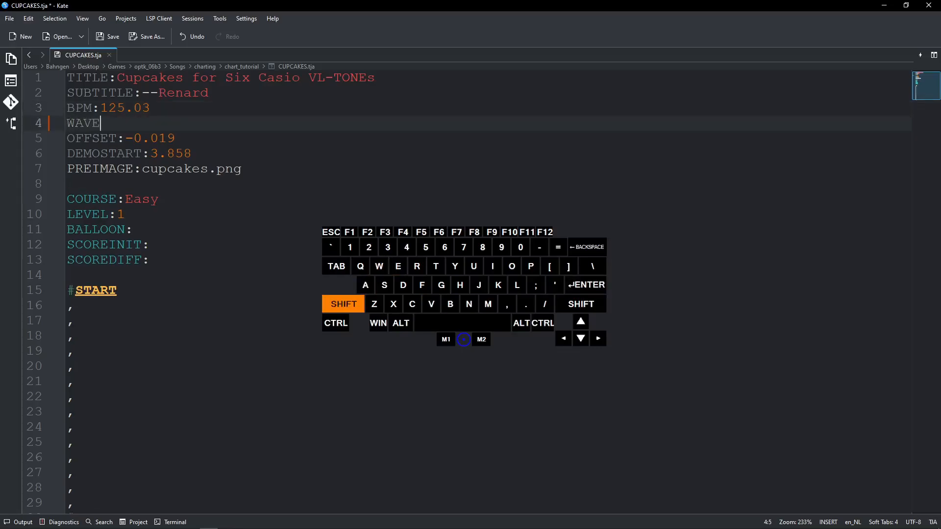
{"action": "type", "text": ":"}
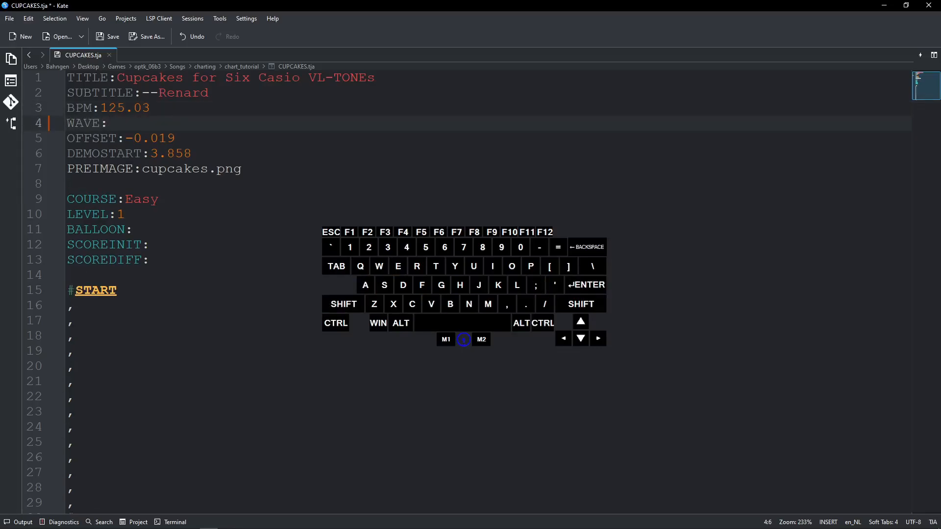
{"action": "left_click", "coordinate": [45, 526]}
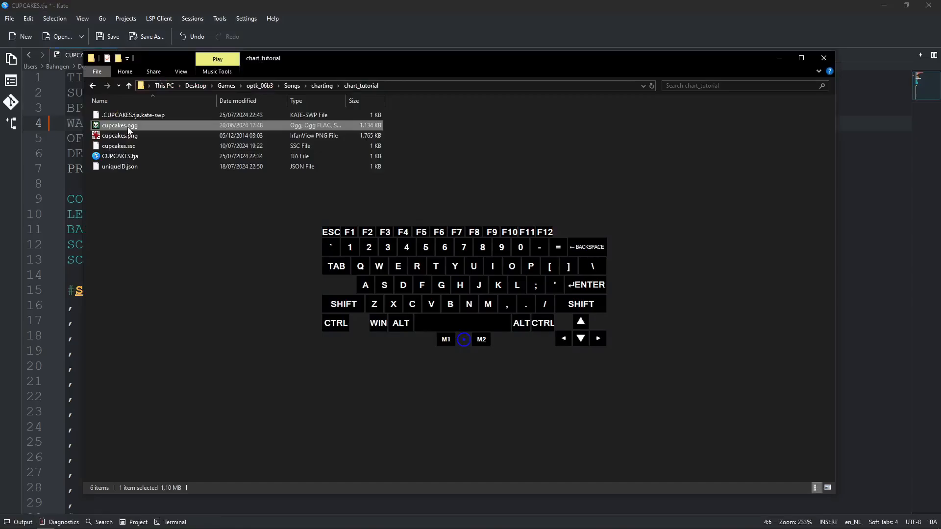
{"action": "left_click", "coordinate": [51, 136]}
{"action": "type", "text": "cupcakes.ogg"}
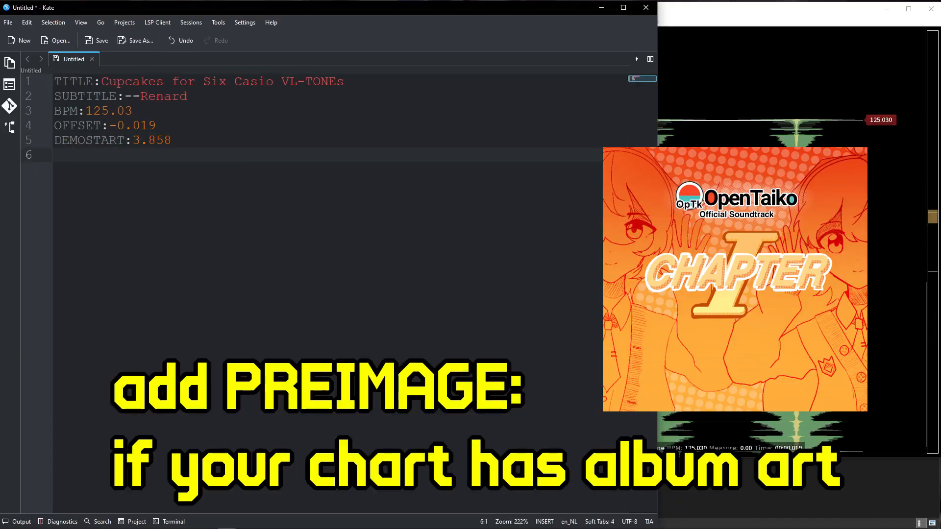
Add the line PREIMAGE:cupcakes.png below DEMOSTART, followed by a blank line.
{"action": "type", "text": "PREIMAGE:cupcakes.png"}
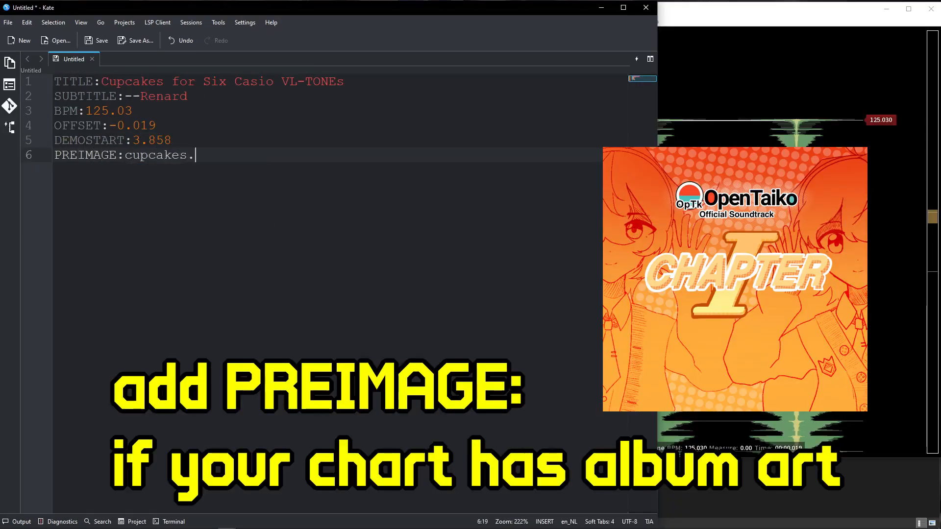
{"action": "key", "text": "Return"}
{"action": "key", "text": "Return"}
Start the course section with the lines COURSE:Easy and LEVEL:1.
{"action": "type", "text": "COURSE:"}
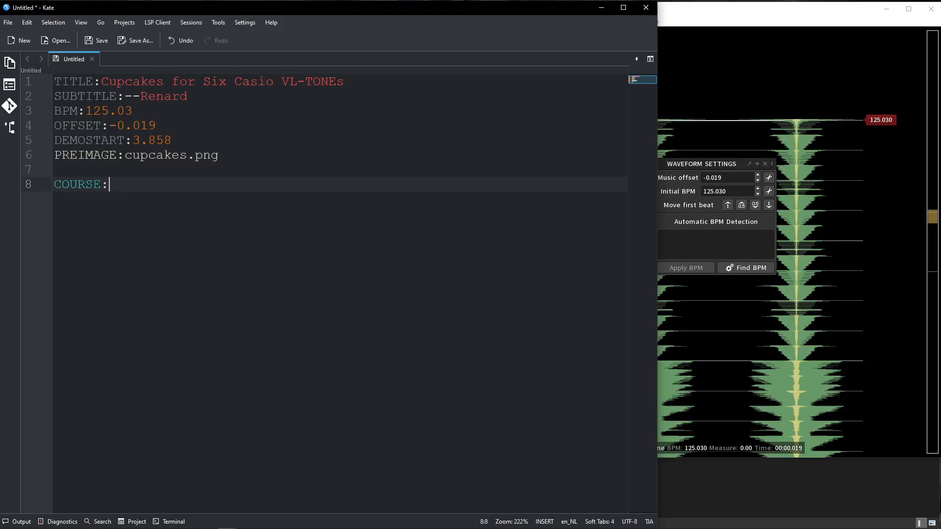
{"action": "type", "text": "Easy"}
{"action": "key", "text": "Return"}
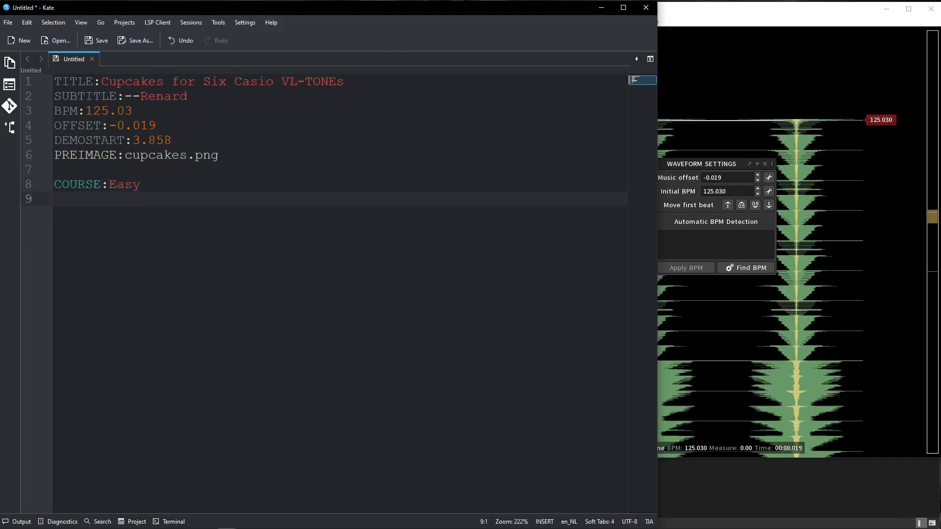
{"action": "type", "text": "LEVEL:1"}
{"action": "key", "text": "Return"}
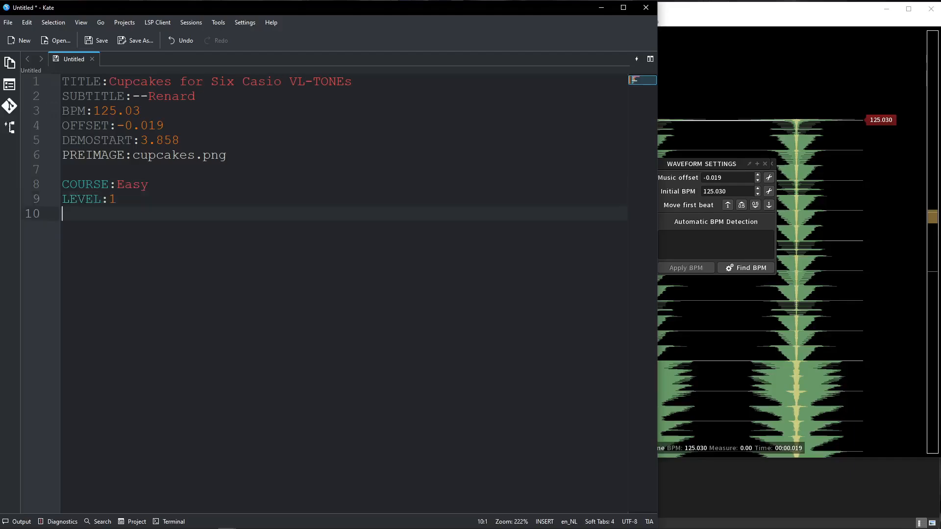
Add the lines BALLOON:, SCOREINIT: and SCOREDIFF: without values below LEVEL.
{"action": "type", "text": "Y"}
{"action": "type", "text": "BALLOON:"}
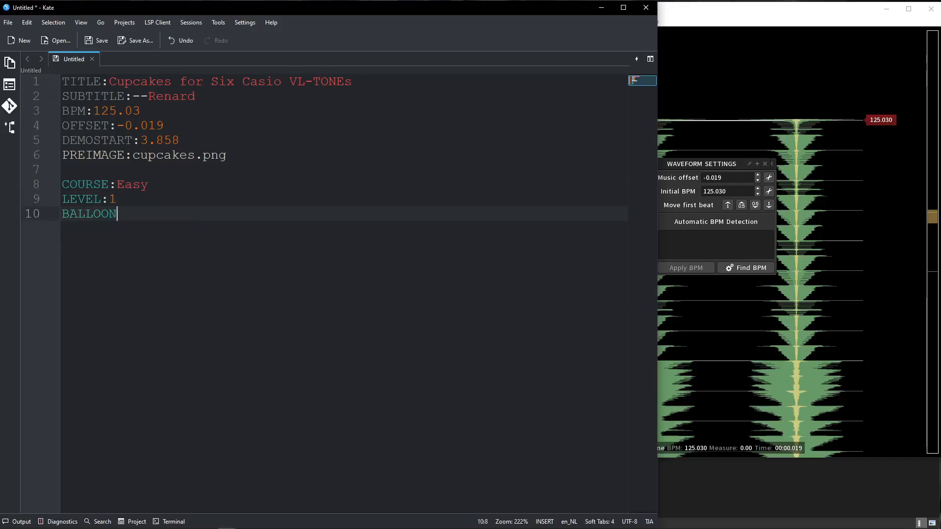
{"action": "key", "text": "Return"}
{"action": "type", "text": "SCOREINIT:"}
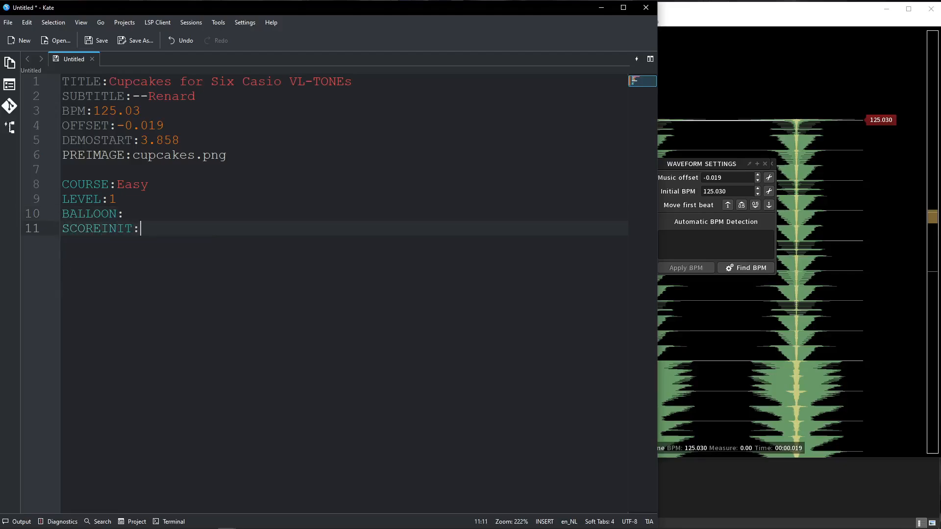
{"action": "key", "text": "Return"}
{"action": "type", "text": "SCOREDI"}
{"action": "key", "text": "Return"}
{"action": "type", "text": ":"}
{"action": "key", "text": "Return"}
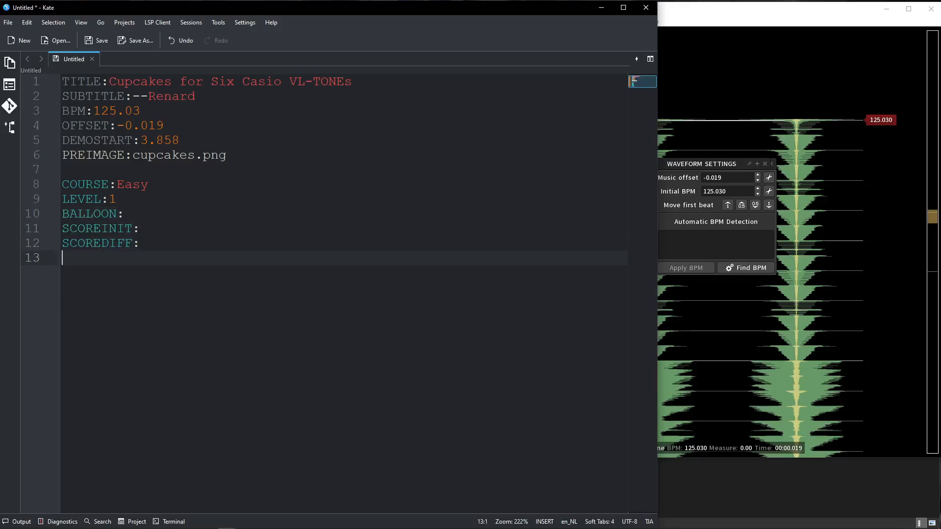
After a blank line, write #START, eight empty measures of one comma per line, and #END.
{"action": "key", "text": "Return"}
{"action": "type", "text": "#START"}
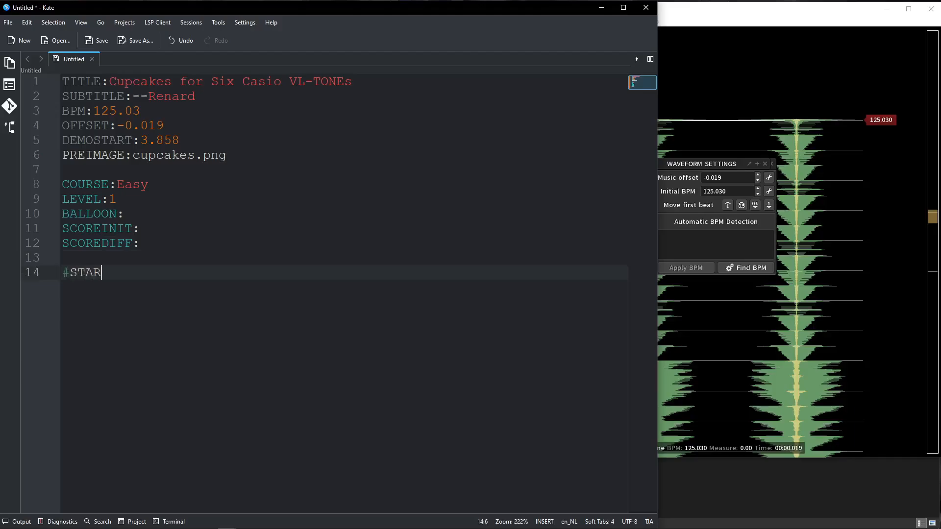
{"action": "key", "text": "Return"}
{"action": "type", "text": ","}
{"action": "key", "text": "Return"}
{"action": "type", "text": ","}
{"action": "key", "text": "Return"}
{"action": "type", "text": ","}
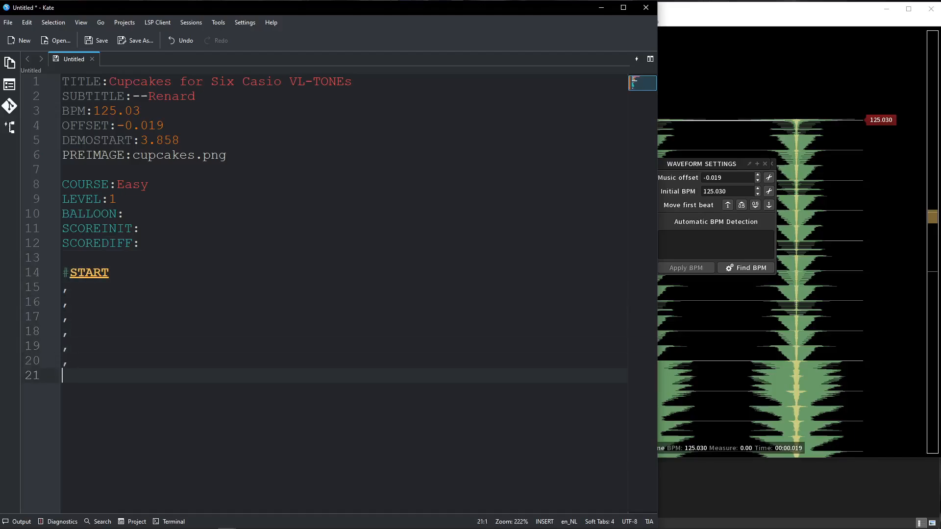
{"action": "type", "text": " , , , , , #END"}
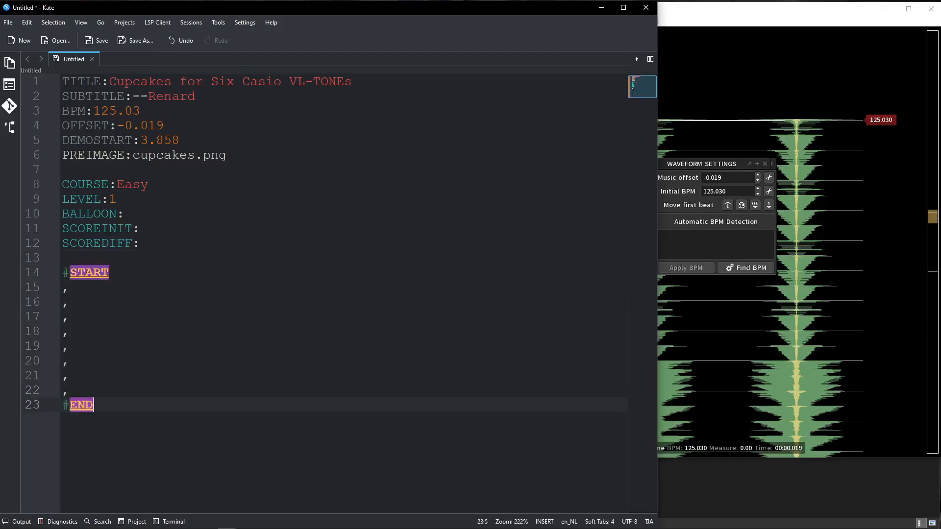
{"action": "key", "text": "Up"}
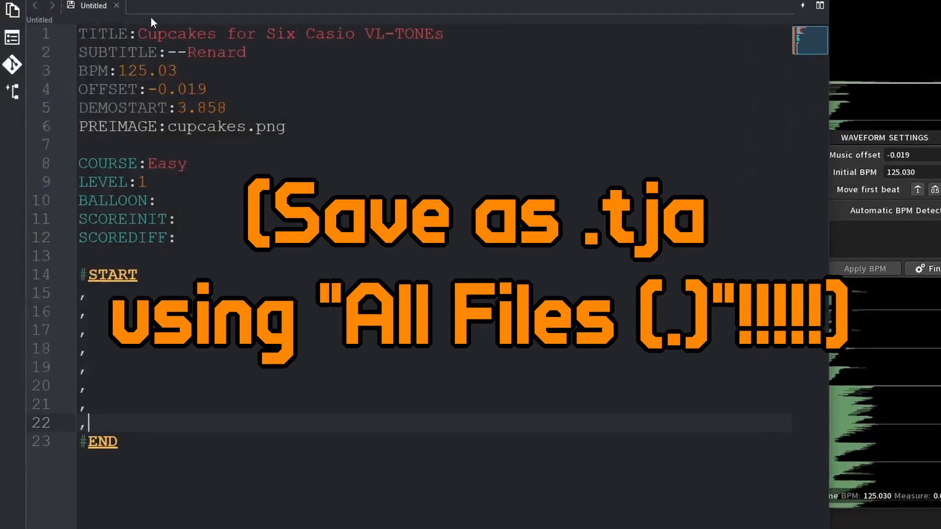
Save the file as CUPCAKES.tja with the file type All Files.
{"action": "key", "text": "ctrl+shift+s"}
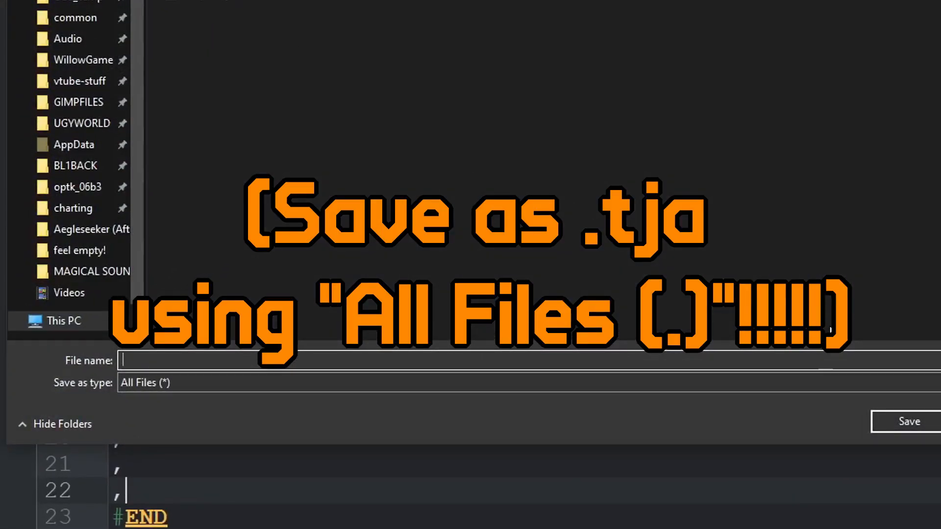
{"action": "type", "text": "CUPCAKES.T"}
{"action": "key", "text": "BackSpace"}
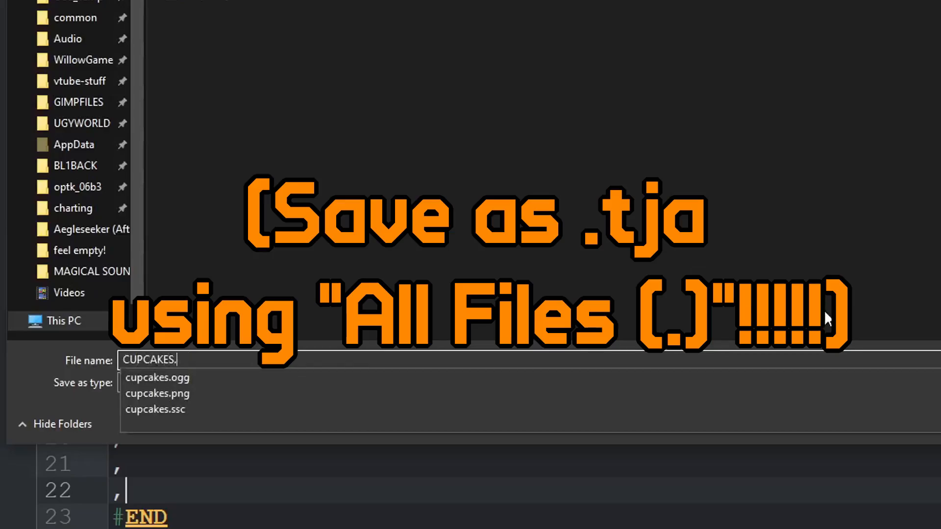
{"action": "type", "text": "tja"}
{"action": "left_click", "coordinate": [911, 423]}
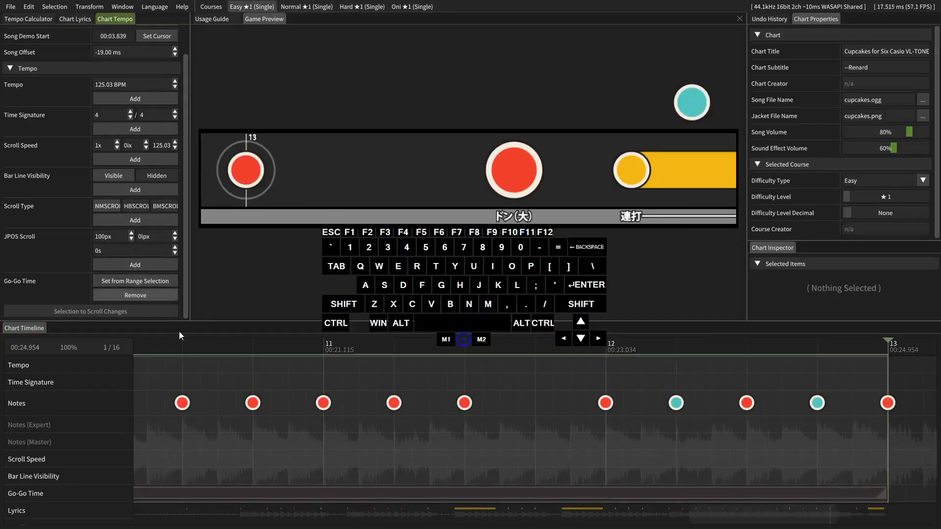
In Peepo Drum Kit, compare the notes of the Easy, Oni and Hard courses around measure 10.
{"action": "scroll", "coordinate": [373, 437], "scroll_direction": "up", "scroll_amount": 1}
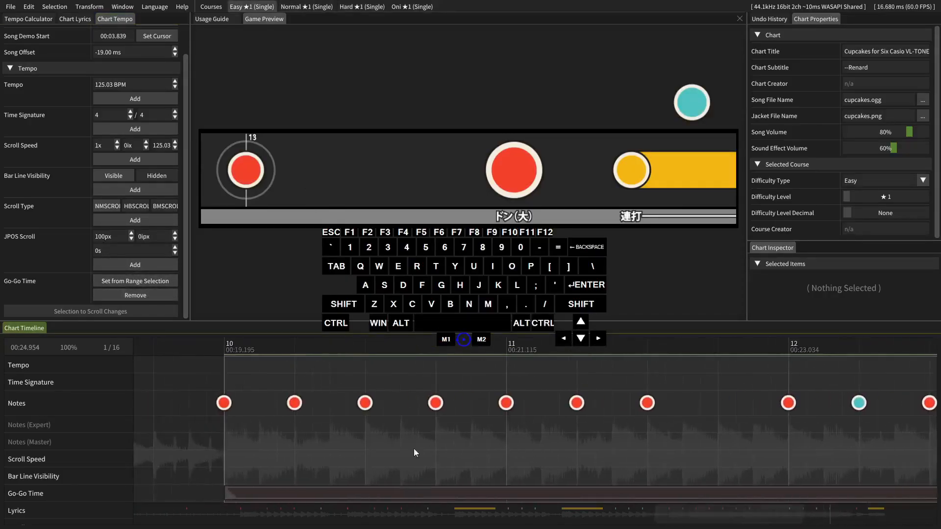
{"action": "left_click", "coordinate": [228, 448]}
{"action": "left_click", "coordinate": [411, 7]}
{"action": "scroll", "coordinate": [399, 429], "scroll_direction": "up", "scroll_amount": 5}
{"action": "scroll", "coordinate": [470, 406], "scroll_direction": "down", "scroll_amount": 1}
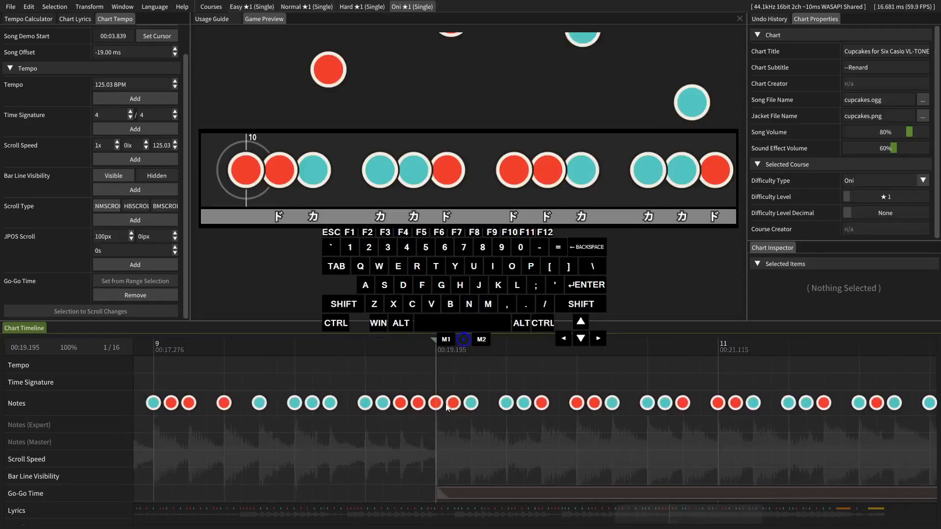
{"action": "left_click", "coordinate": [104, 145]}
{"action": "scroll", "coordinate": [104, 145], "scroll_direction": "up", "scroll_amount": 5}
{"action": "left_click", "coordinate": [362, 7]}
{"action": "left_click", "coordinate": [104, 146]}
{"action": "scroll", "coordinate": [104, 145], "scroll_direction": "up", "scroll_amount": 5}
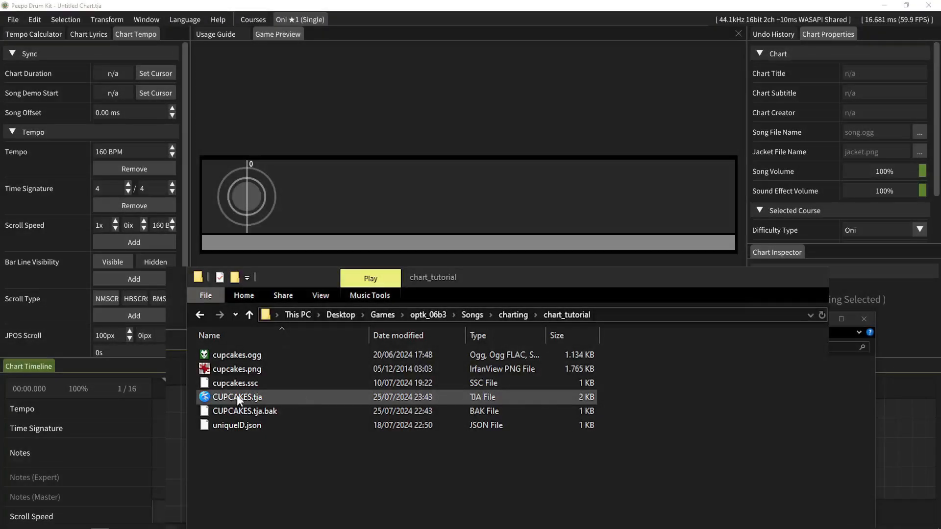
Load CUPCAKES.tja from the chart_tutorial folder into Peepo Drum Kit.
{"action": "left_click", "coordinate": [235, 397]}
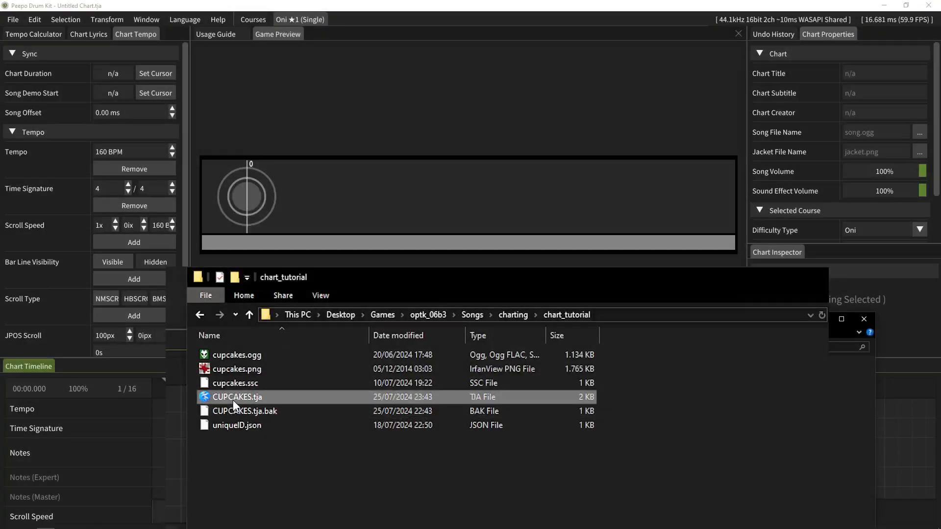
{"action": "left_click_drag", "start_coordinate": [233, 400], "coordinate": [308, 226]}
{"action": "left_click_drag", "start_coordinate": [328, 194], "coordinate": [328, 194]}
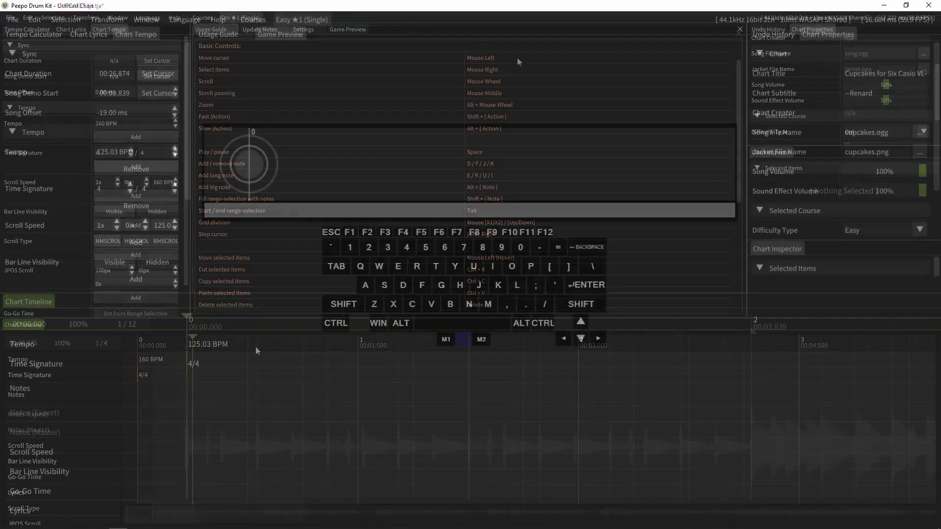
Set the grid division to 1/4, play the song briefly, and move the timeline cursor between beats, finishing at 00:01.920.
{"action": "key", "text": "Down"}
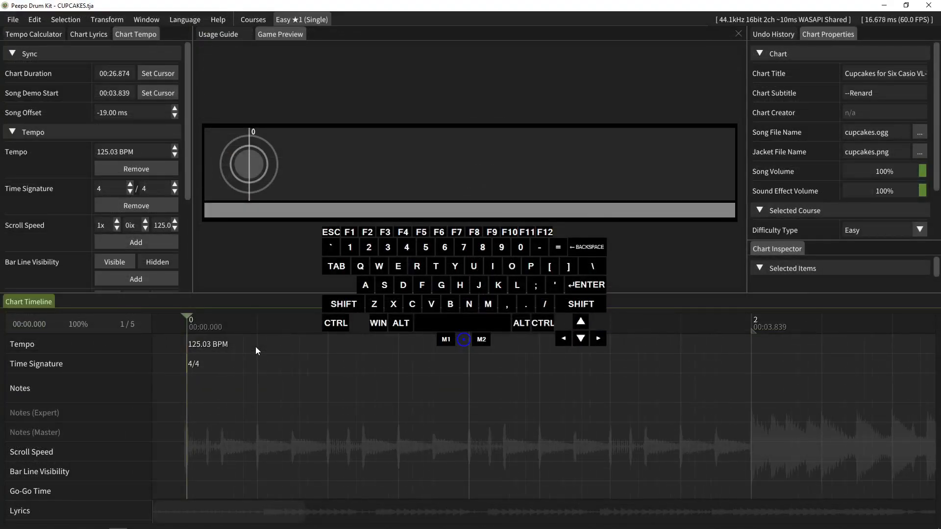
{"action": "key", "text": "space"}
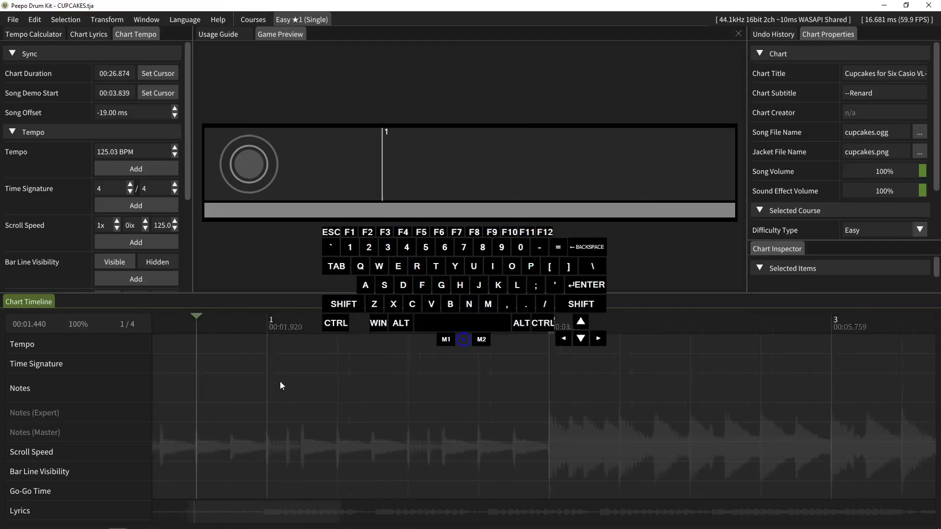
{"action": "key", "text": "Left"}
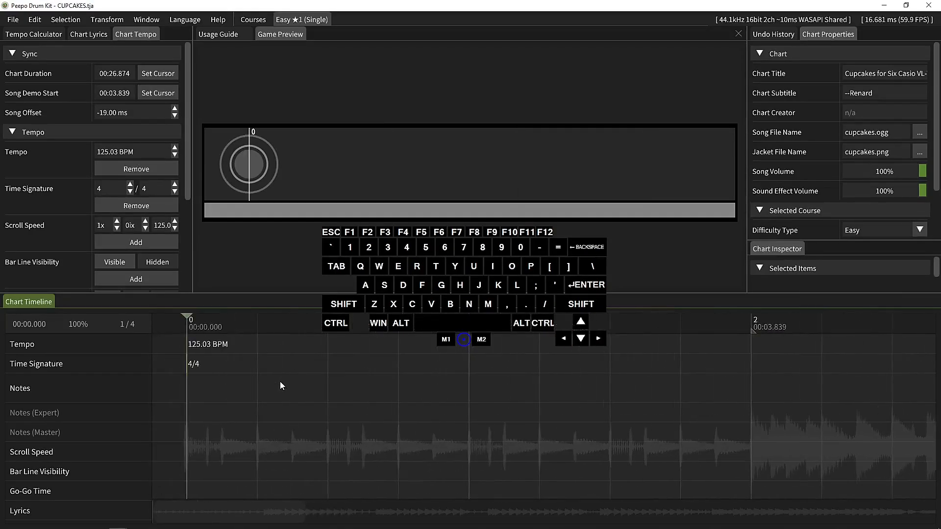
{"action": "left_click", "coordinate": [472, 390]}
{"action": "left_click", "coordinate": [633, 393]}
{"action": "left_click", "coordinate": [419, 392]}
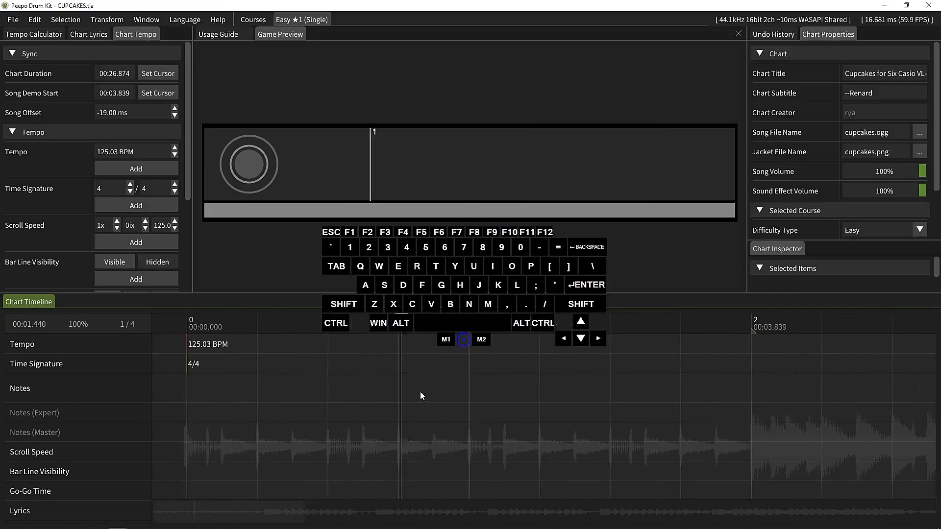
{"action": "left_click", "coordinate": [682, 387]}
{"action": "left_click", "coordinate": [748, 381]}
{"action": "left_click", "coordinate": [477, 386]}
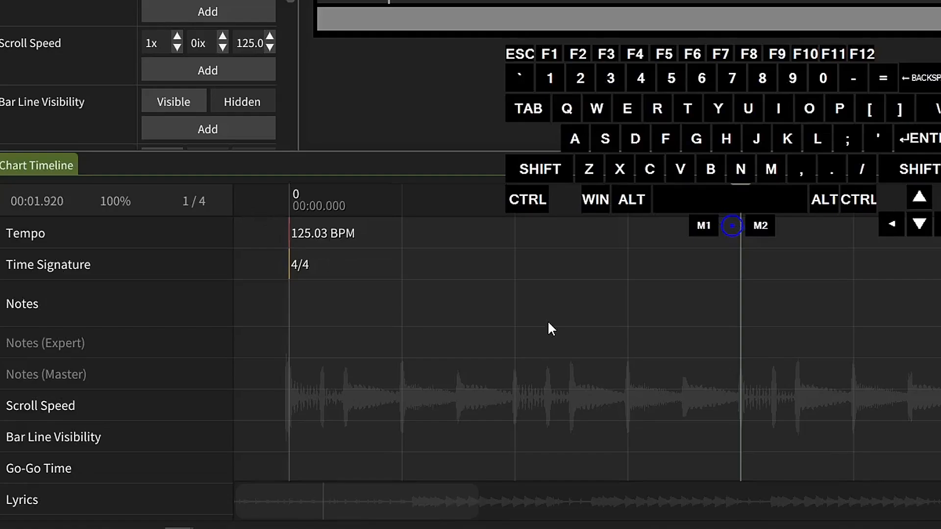
Cycle the timeline's grid division through finer and coarser values and return it to 1/4.
{"action": "key", "text": "Up"}
{"action": "key", "text": "Up"}
{"action": "key", "text": "Up"}
{"action": "key", "text": "Up"}
{"action": "key", "text": "Up"}
{"action": "key", "text": "Up"}
{"action": "key", "text": "Up"}
{"action": "key", "text": "Up"}
{"action": "key", "text": "Up"}
{"action": "key", "text": "Up"}
{"action": "key", "text": "Up"}
{"action": "key", "text": "Up"}
{"action": "key", "text": "Down"}
{"action": "key", "text": "Down"}
{"action": "key", "text": "Down"}
{"action": "key", "text": "Down"}
{"action": "key", "text": "Down"}
{"action": "key", "text": "Down"}
{"action": "key", "text": "Down"}
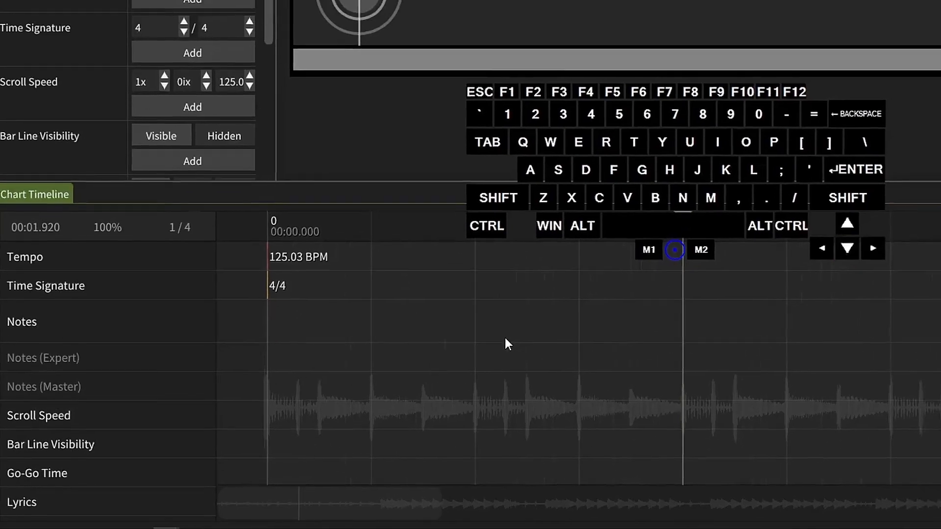
Set the grid division to 1/8 and place the timeline cursor at 00:00.000.
{"action": "key", "text": "Up"}
{"action": "key", "text": "Up"}
{"action": "key", "text": "Up"}
{"action": "key", "text": "Up"}
{"action": "left_click", "coordinate": [238, 325]}
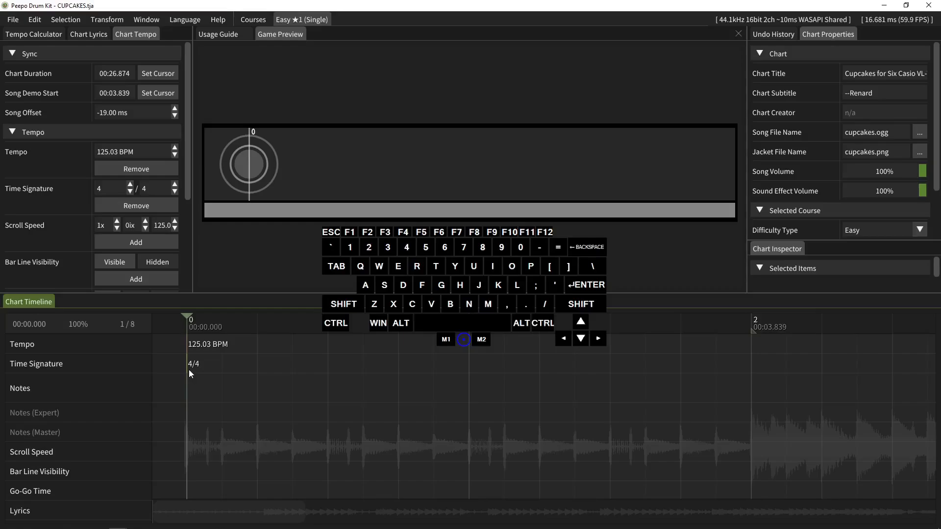
Place a small Don note at 00:00.000 on the Easy course's note row.
{"action": "key", "text": "f"}
{"action": "key", "text": "f"}
{"action": "key", "text": "f"}
{"action": "key", "text": "space"}
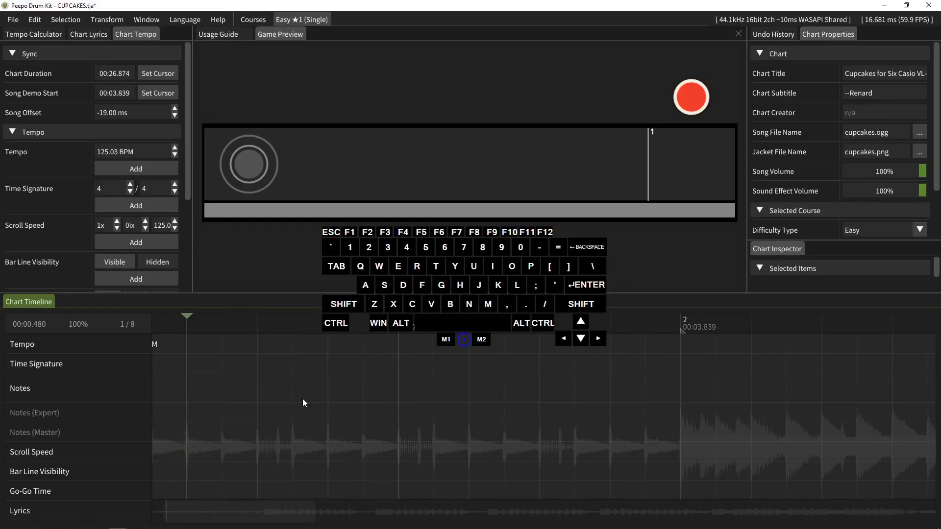
Add a small drumroll on the note row from 00:00.480 to 00:01.920.
{"action": "key", "text": "u"}
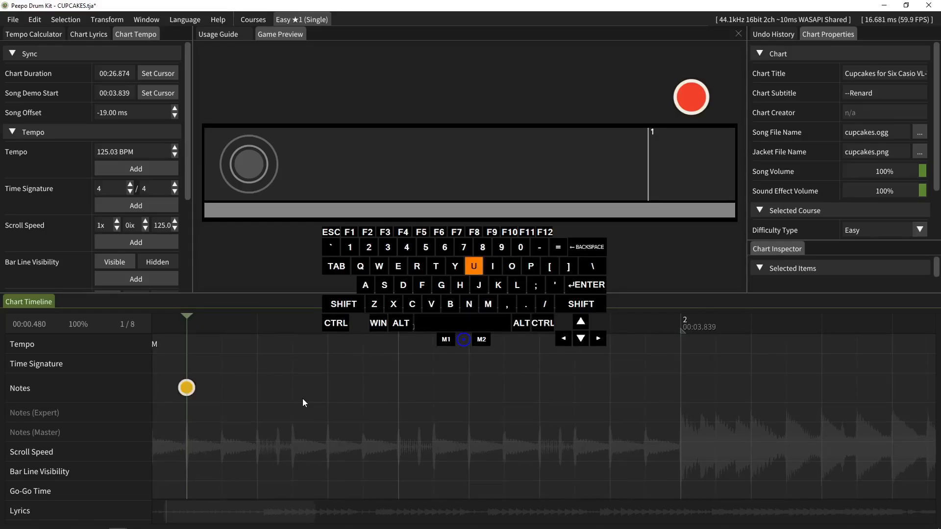
{"action": "key", "text": "Right"}
{"action": "key", "text": "Right"}
{"action": "key", "text": "Right"}
{"action": "key", "text": "Right"}
{"action": "key", "text": "Right"}
{"action": "key", "text": "Right"}
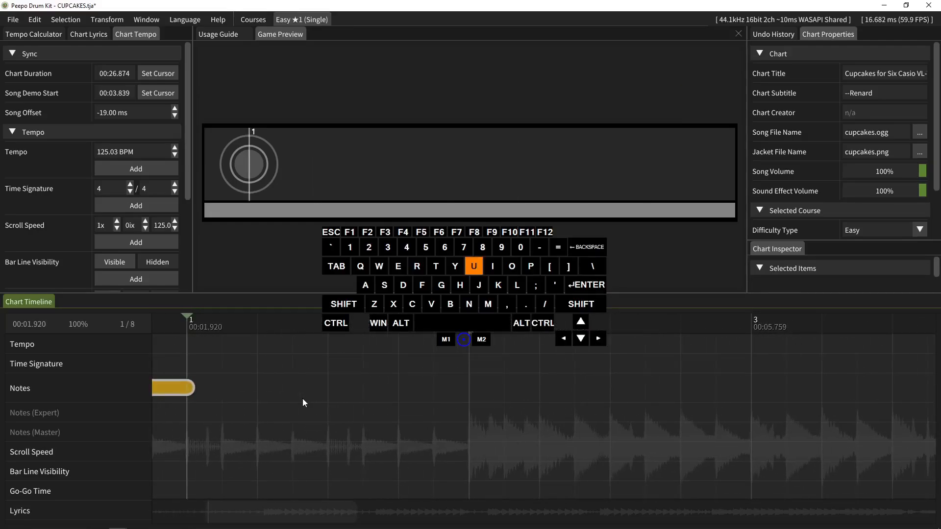
Keep the grid division at 1/8, return the timeline cursor to 00:00.000 and play back the Don note and drumroll.
{"action": "key", "text": "Down"}
{"action": "key", "text": "Left"}
{"action": "key", "text": "Left"}
{"action": "key", "text": "Left"}
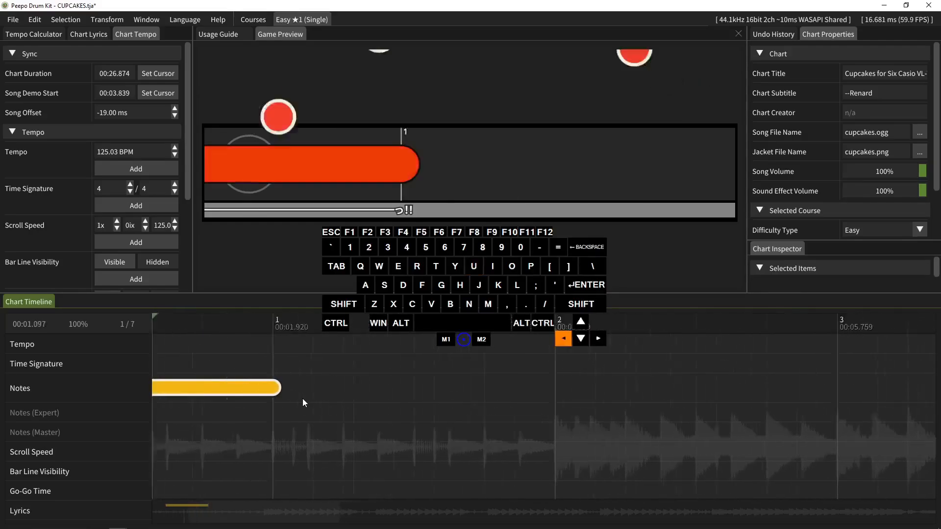
{"action": "key", "text": "Up"}
{"action": "key", "text": "Left"}
{"action": "key", "text": "Left"}
{"action": "key", "text": "Left"}
{"action": "key", "text": "Left"}
{"action": "key", "text": "Left"}
{"action": "key", "text": "Left"}
{"action": "key", "text": "Left"}
{"action": "key", "text": "Left"}
{"action": "key", "text": "Left"}
{"action": "key", "text": "Left"}
{"action": "key", "text": "Left"}
{"action": "key", "text": "Left"}
{"action": "key", "text": "Left"}
{"action": "key", "text": "Left"}
{"action": "key", "text": "Left"}
{"action": "key", "text": "Left"}
{"action": "key", "text": "Left"}
{"action": "key", "text": "Left"}
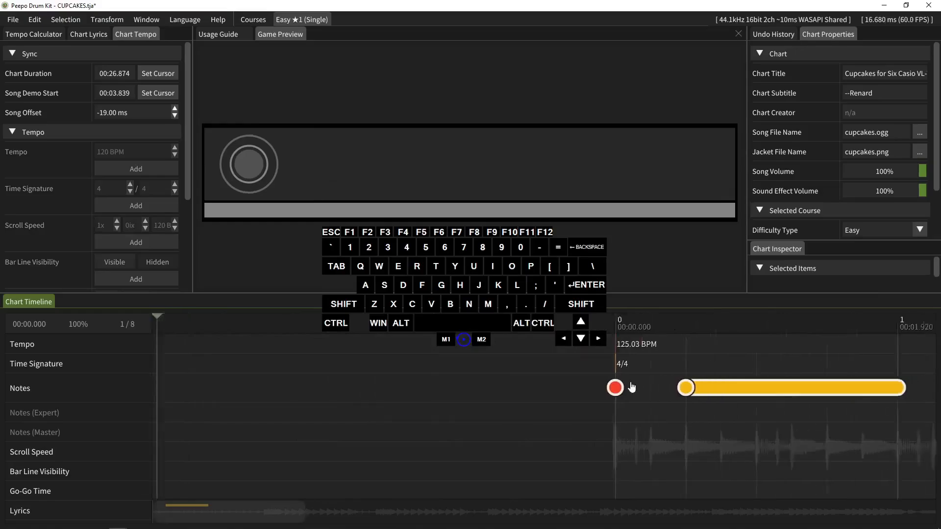
{"action": "key", "text": "space"}
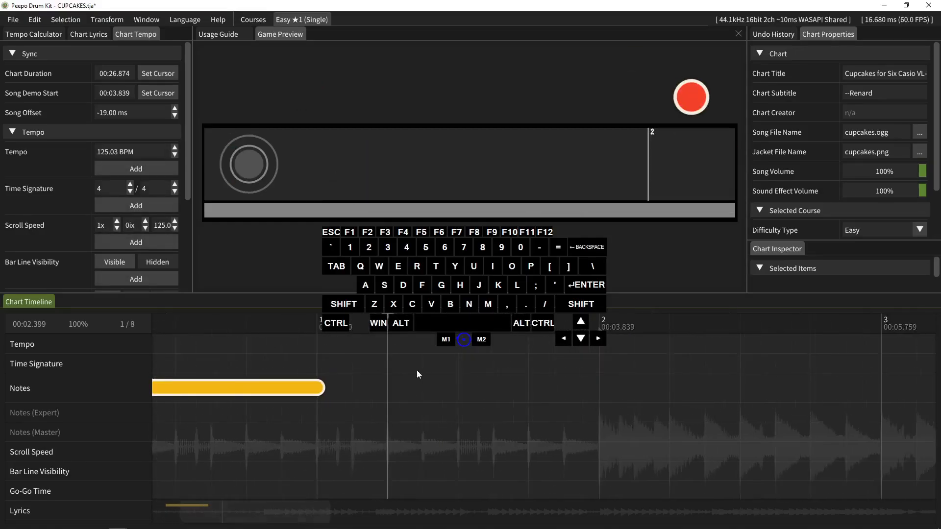
Place a big Don note at 00:02.399 and a big Ka note at 00:02.879.
{"action": "key", "text": "alt"}
{"action": "key", "text": "alt+f"}
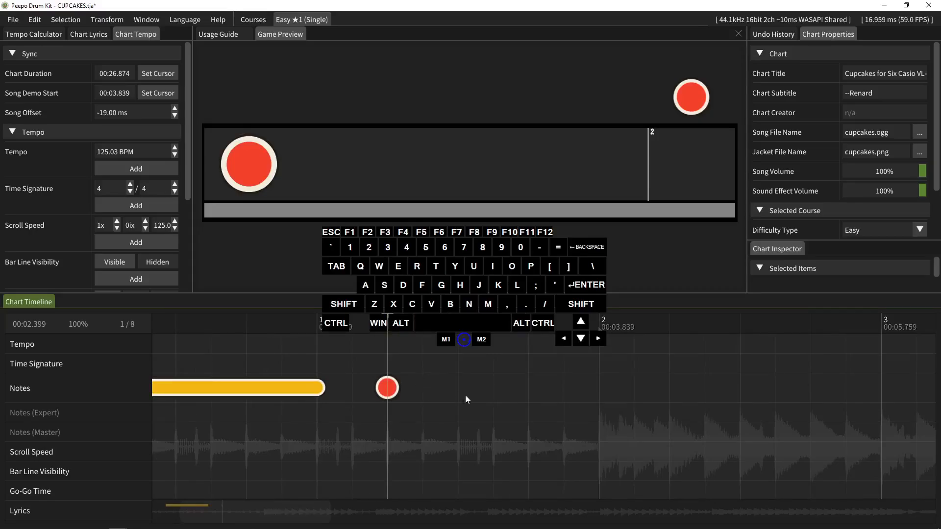
{"action": "scroll", "coordinate": [465, 395], "scroll_direction": "down", "scroll_amount": 2}
{"action": "key", "text": "alt+k"}
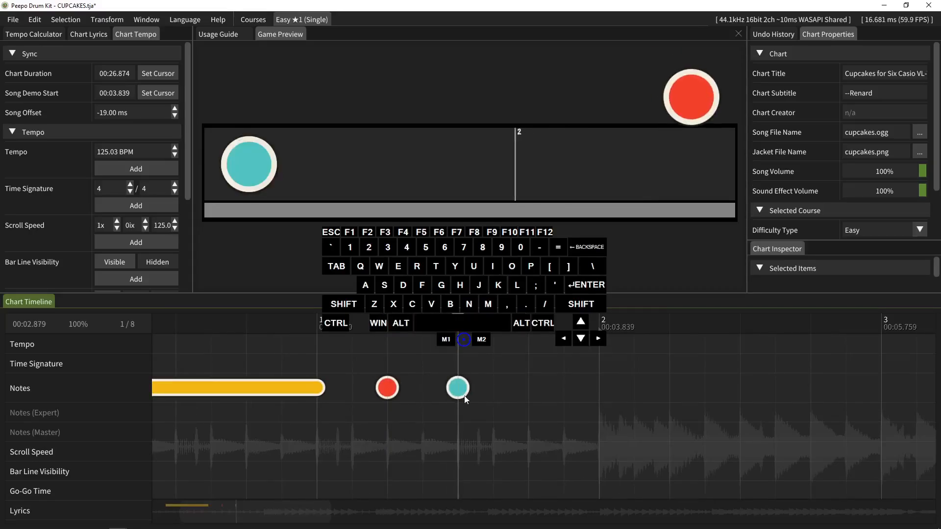
Add a big drumroll on the note row from 00:03.359 to 00:03.839.
{"action": "scroll", "coordinate": [539, 402], "scroll_direction": "down", "scroll_amount": 2}
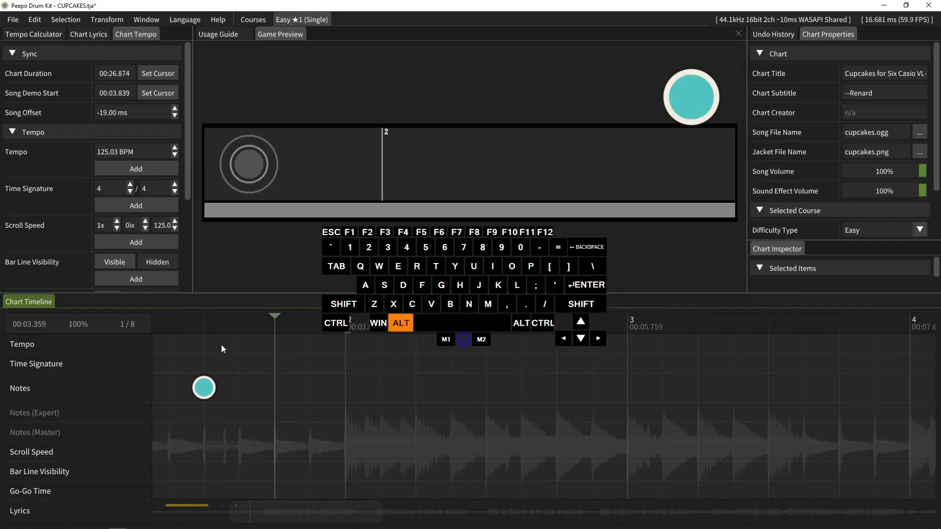
{"action": "key", "text": "alt+u"}
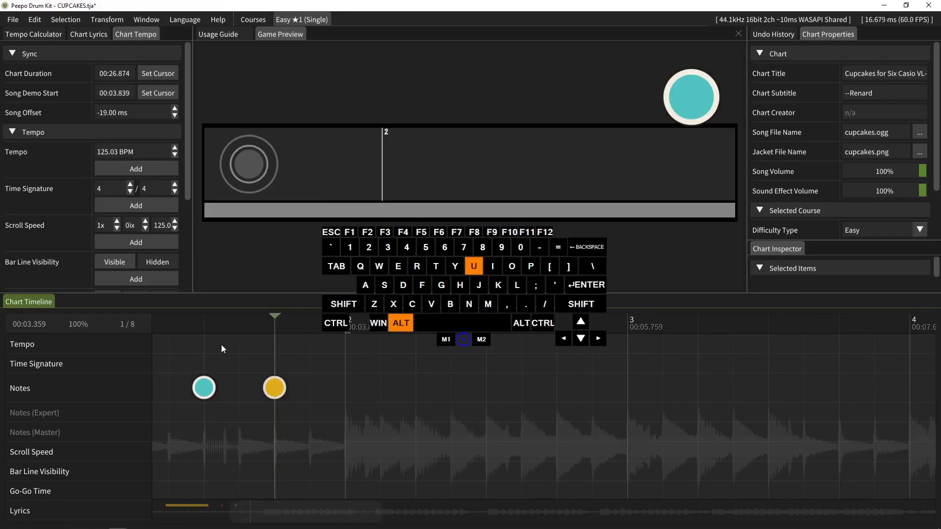
{"action": "scroll", "coordinate": [222, 344], "scroll_direction": "down", "scroll_amount": 2}
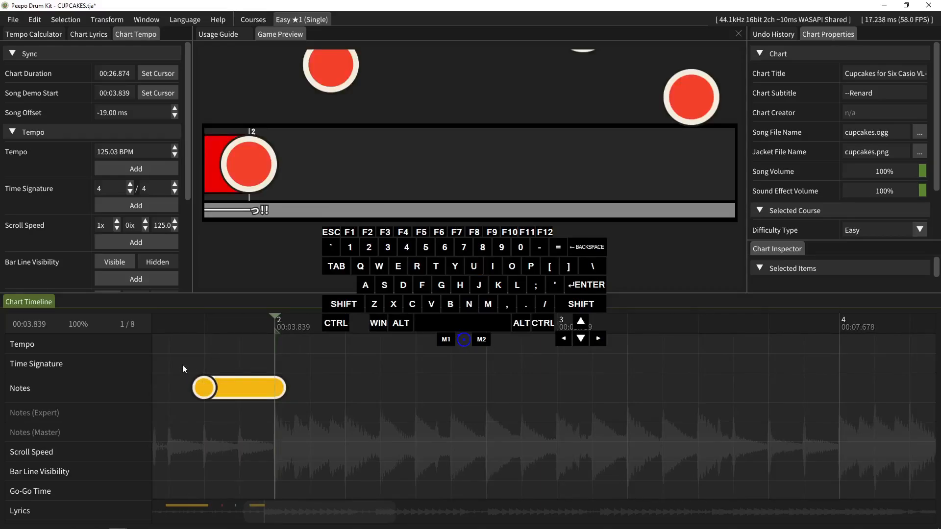
Open the Usage Guide and look through the list of basic and note-placing controls.
{"action": "left_click_drag", "start_coordinate": [315, 366], "coordinate": [492, 370]}
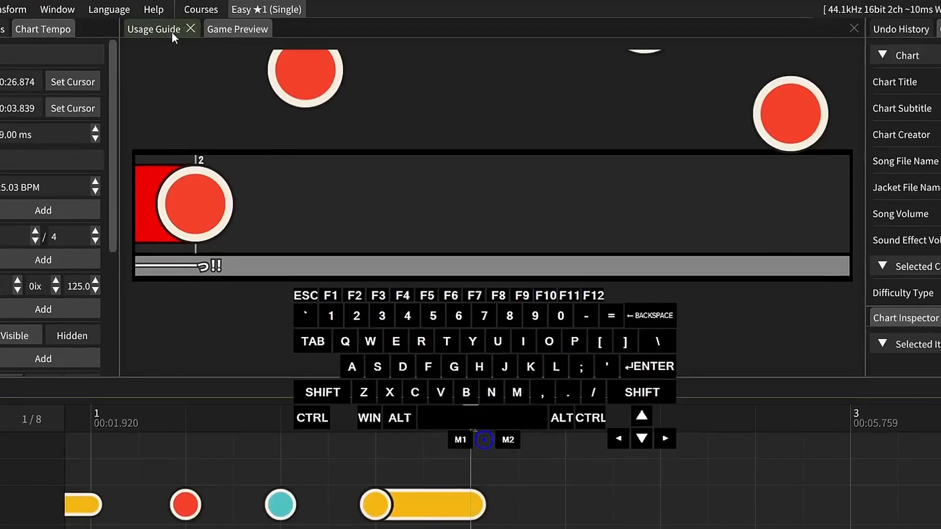
{"action": "left_click", "coordinate": [171, 31]}
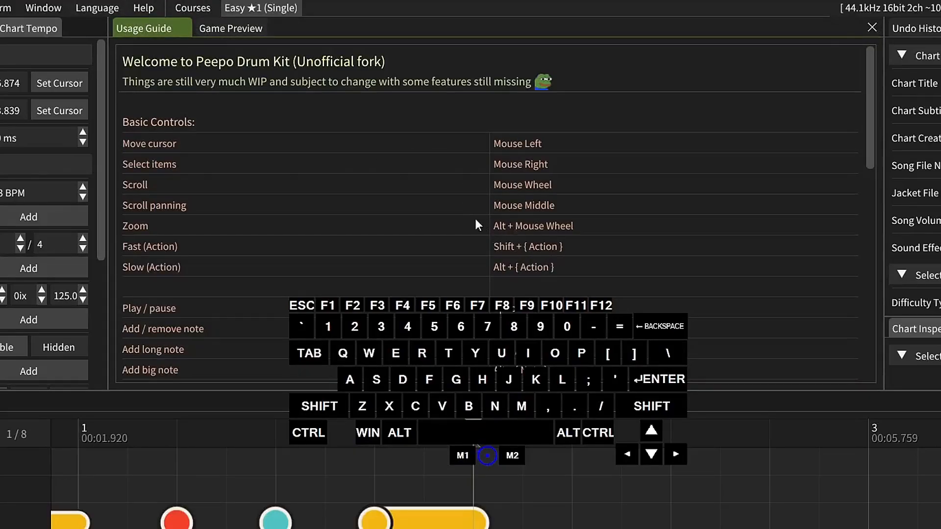
{"action": "scroll", "coordinate": [475, 221], "scroll_direction": "down", "scroll_amount": 4}
Delete all the notes in the first two measures and place the timeline cursor at 00:00.000.
{"action": "left_click_drag", "start_coordinate": [809, 445], "coordinate": [208, 377]}
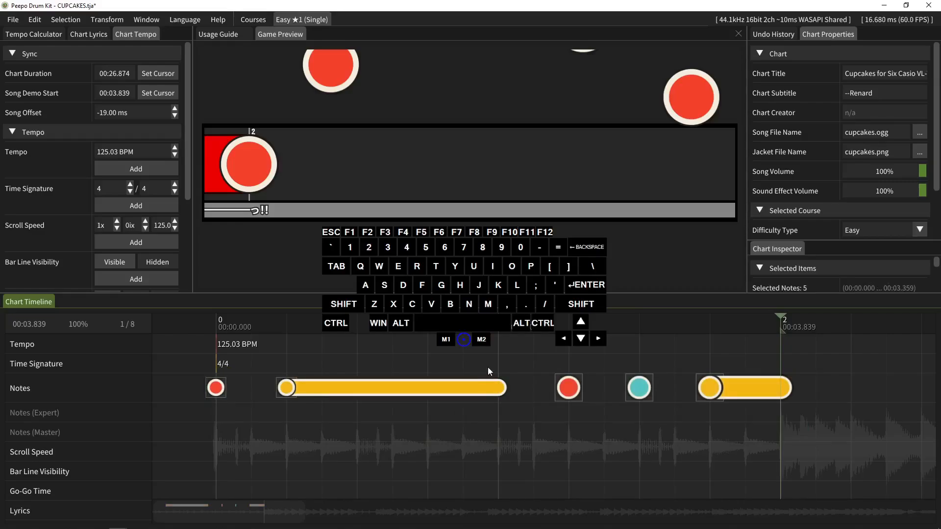
{"action": "key", "text": "Delete"}
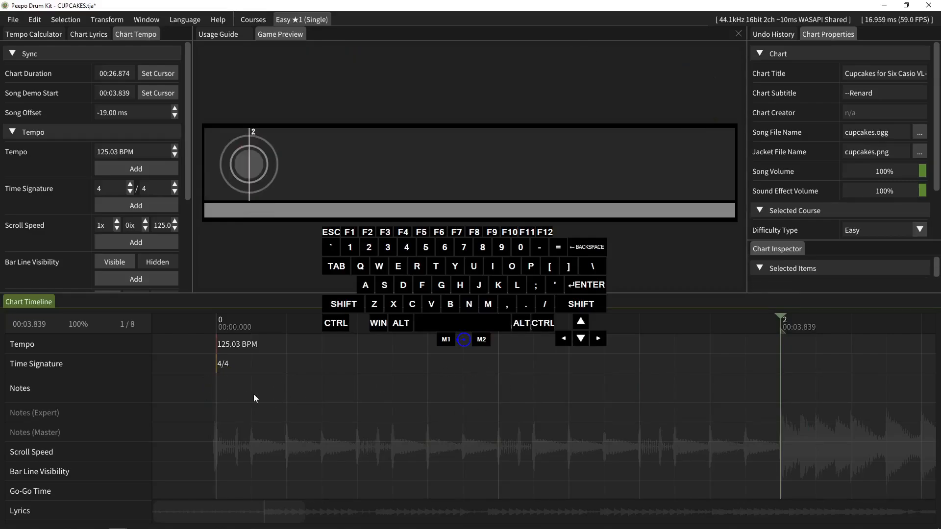
{"action": "left_click", "coordinate": [213, 393]}
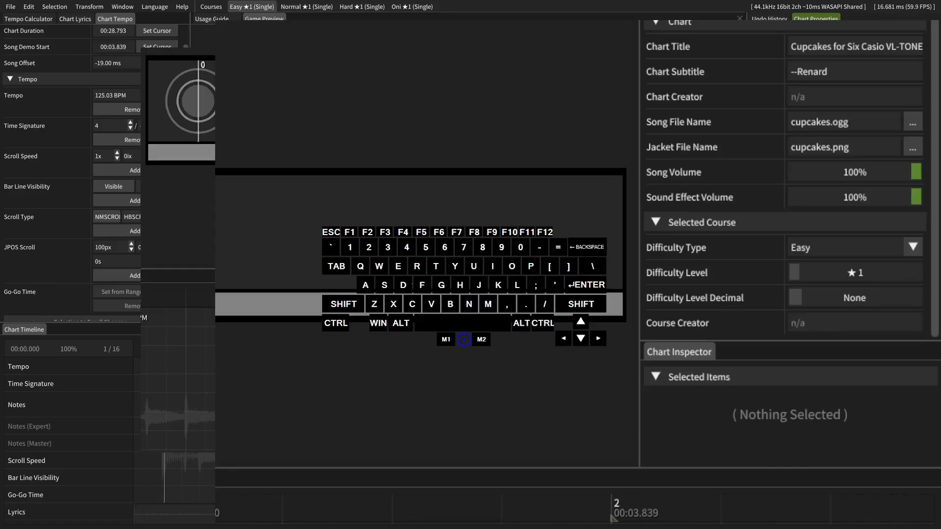
Set the chart's song volume to 80% and its sound effect volume to 60%.
{"action": "left_click", "coordinate": [875, 169]}
{"action": "left_click", "coordinate": [836, 198]}
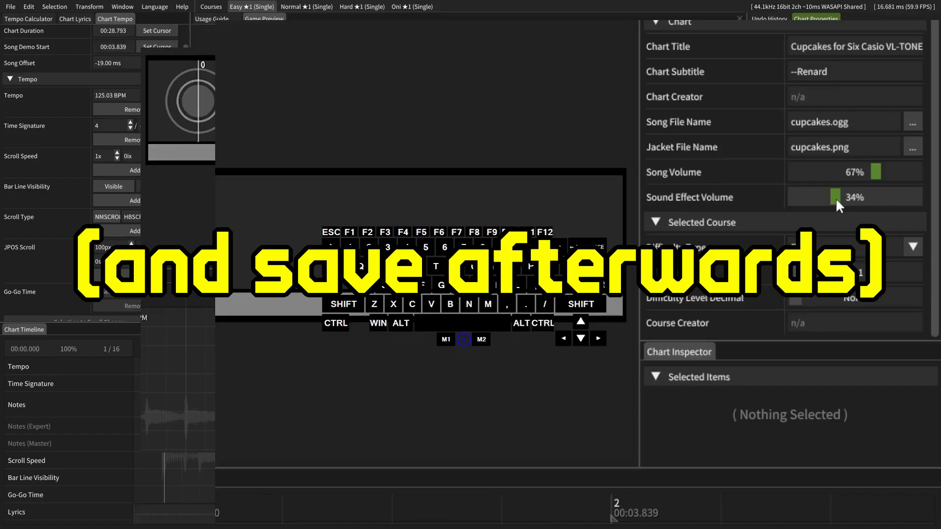
{"action": "left_click", "coordinate": [901, 167]}
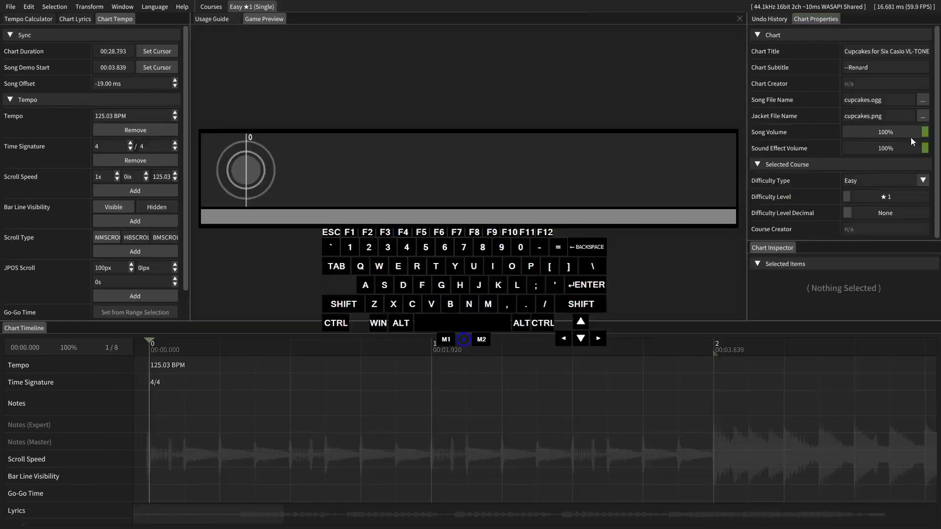
{"action": "left_click_drag", "start_coordinate": [910, 133], "coordinate": [894, 151]}
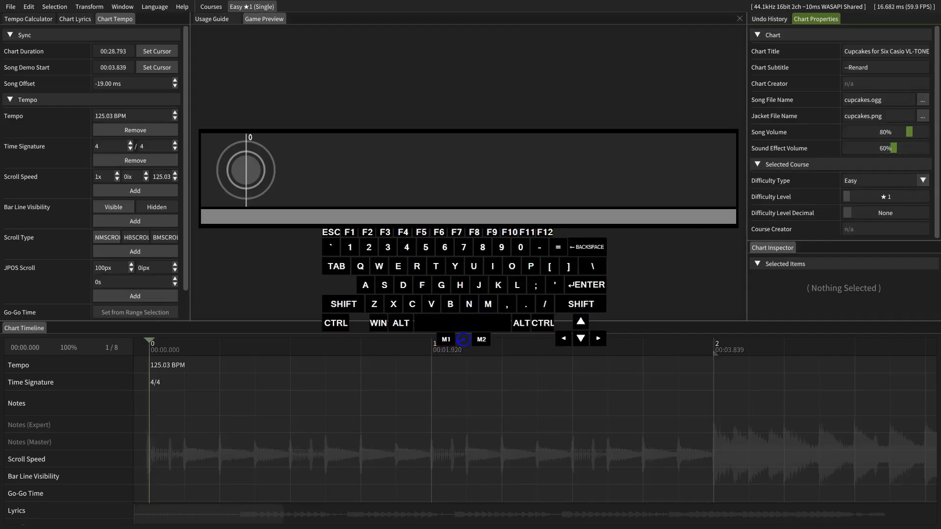
Play the song from 00:00.000 to hear the first two measures.
{"action": "left_click", "coordinate": [149, 363]}
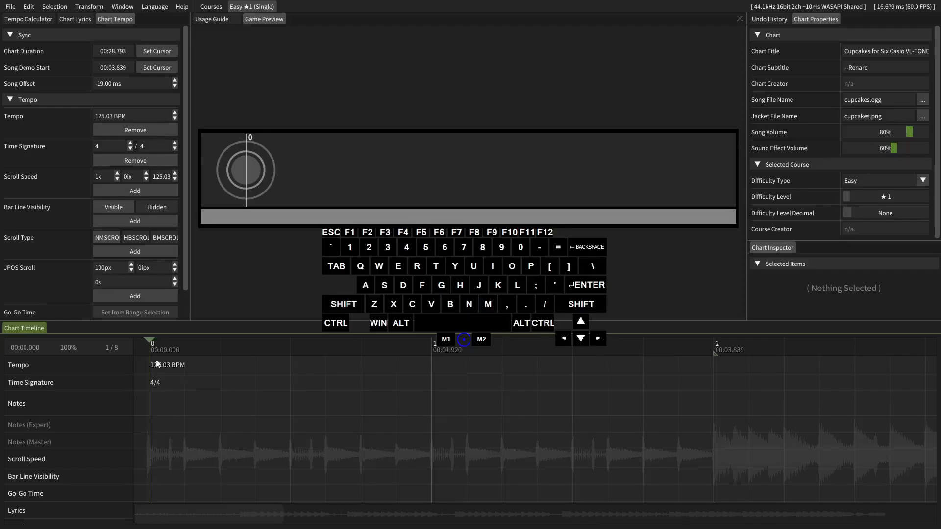
{"action": "key", "text": "space"}
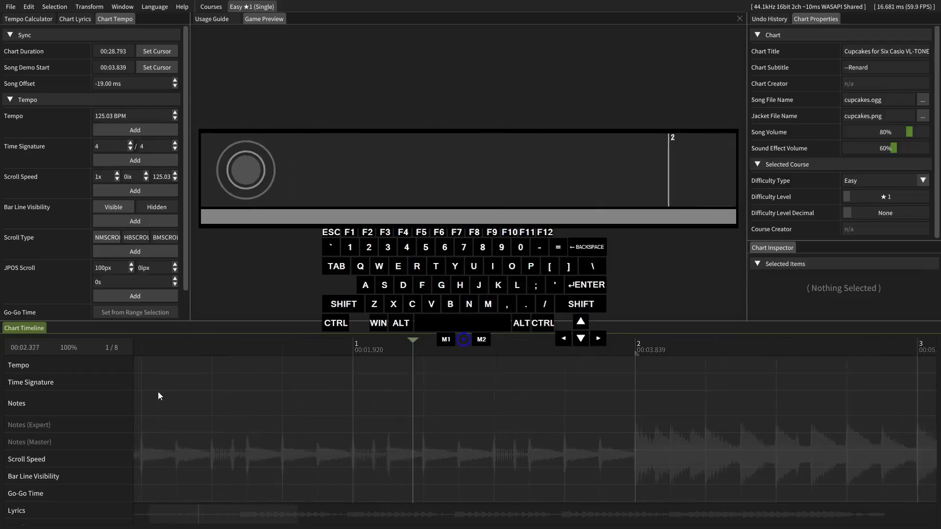
{"action": "key", "text": "space"}
{"action": "scroll", "coordinate": [321, 415], "scroll_direction": "up", "scroll_amount": 5}
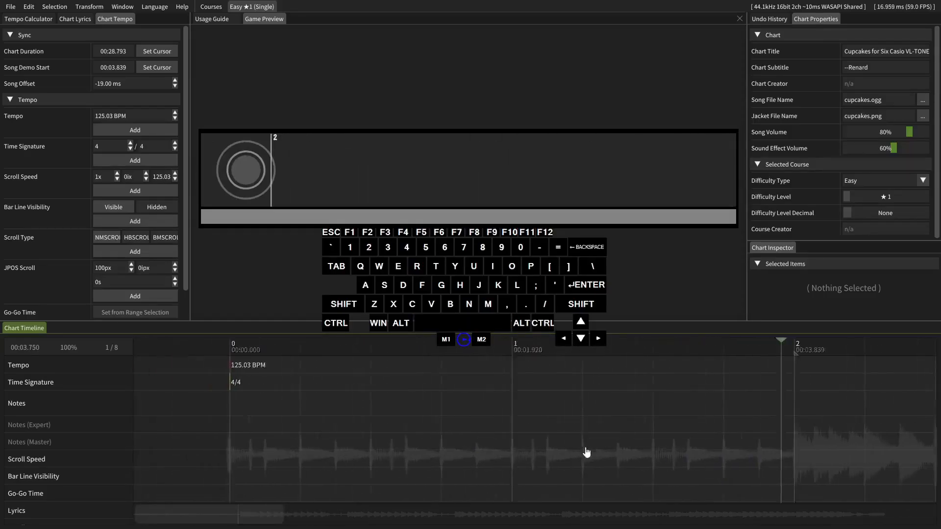
Place small Don notes at 00:00.000 and 00:01.920, the starts of the first two measures.
{"action": "left_click", "coordinate": [325, 409]}
{"action": "scroll", "coordinate": [439, 436], "scroll_direction": "down", "scroll_amount": 3}
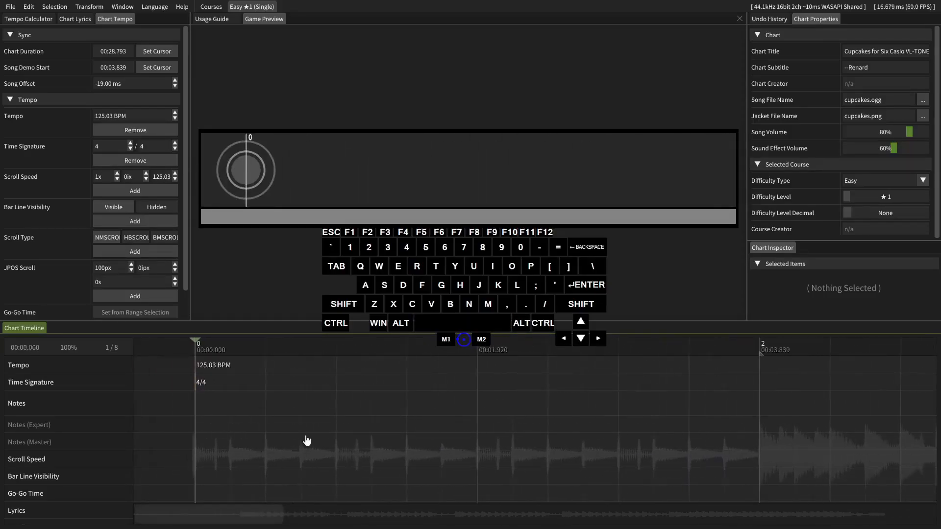
{"action": "key", "text": "j"}
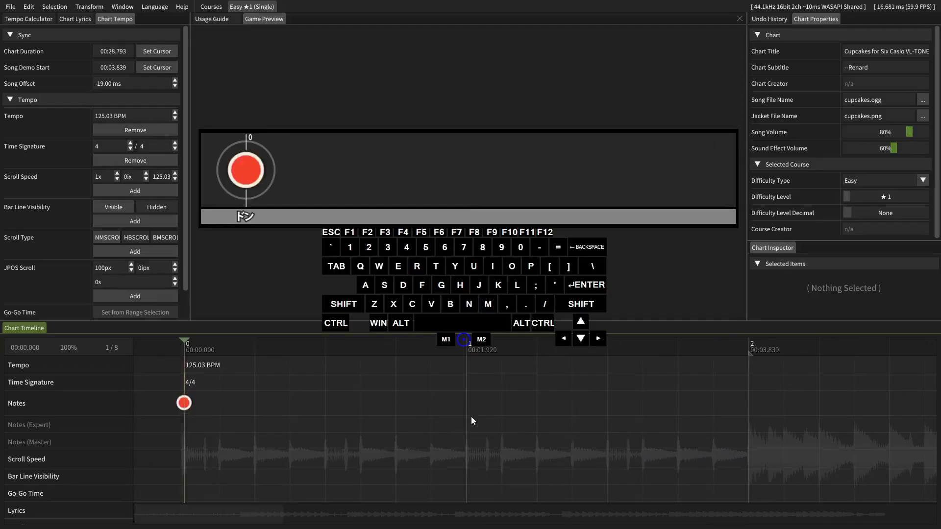
{"action": "left_click", "coordinate": [469, 417]}
{"action": "key", "text": "j"}
Play back the opening measures to check the two Don notes against the song.
{"action": "left_click_drag", "start_coordinate": [393, 430], "coordinate": [547, 432]}
{"action": "left_click", "coordinate": [296, 396]}
{"action": "key", "text": "space"}
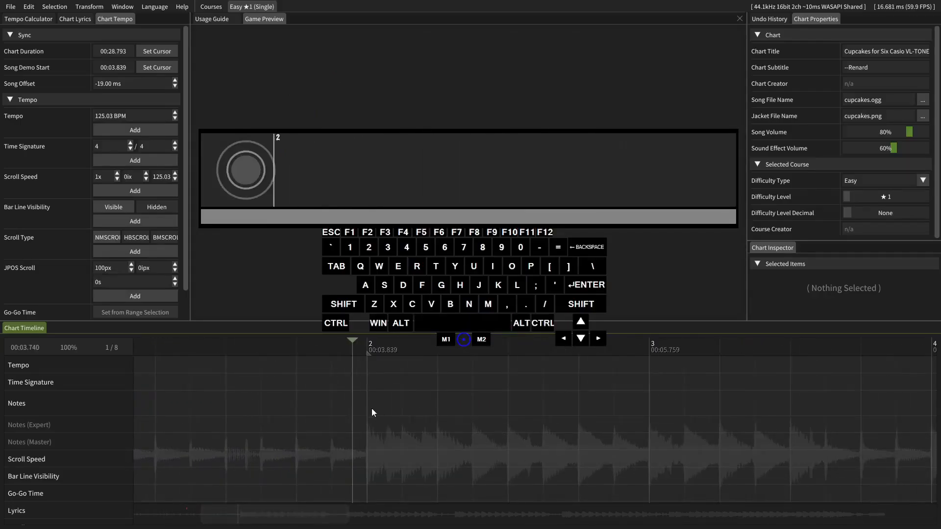
Play the song from 00:03.839 to hear the rhythm of measures 2 and 3.
{"action": "left_click", "coordinate": [373, 405]}
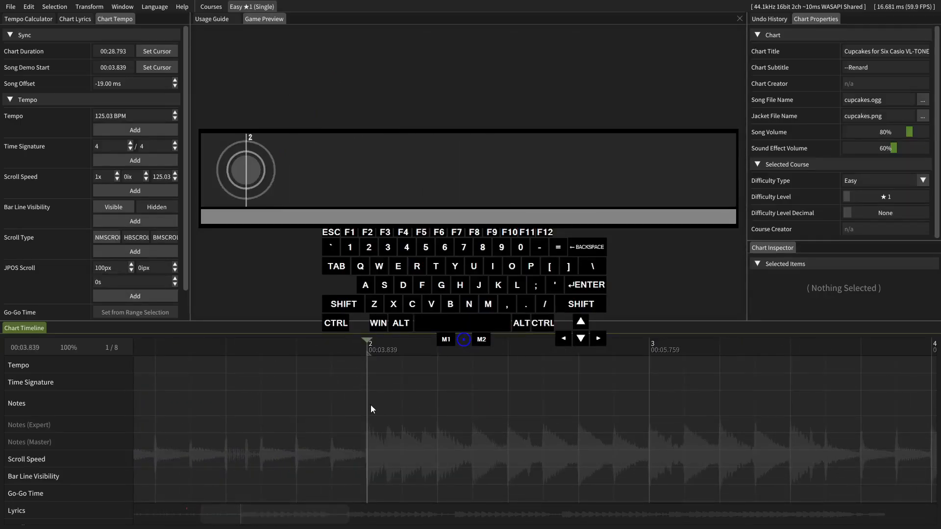
{"action": "key", "text": "space"}
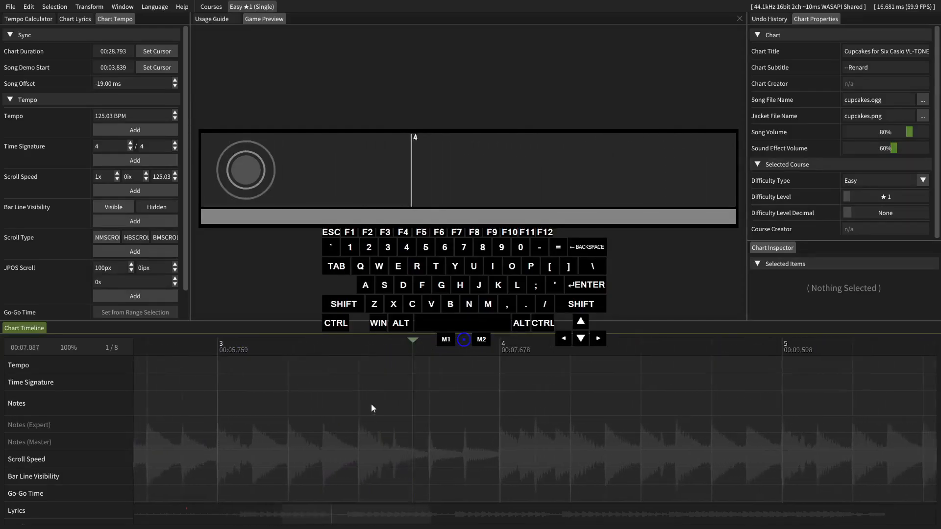
{"action": "key", "text": "space"}
Place small Don notes on beats one, three and four of measure 2 and on the first beat of measure 3.
{"action": "left_click", "coordinate": [298, 399]}
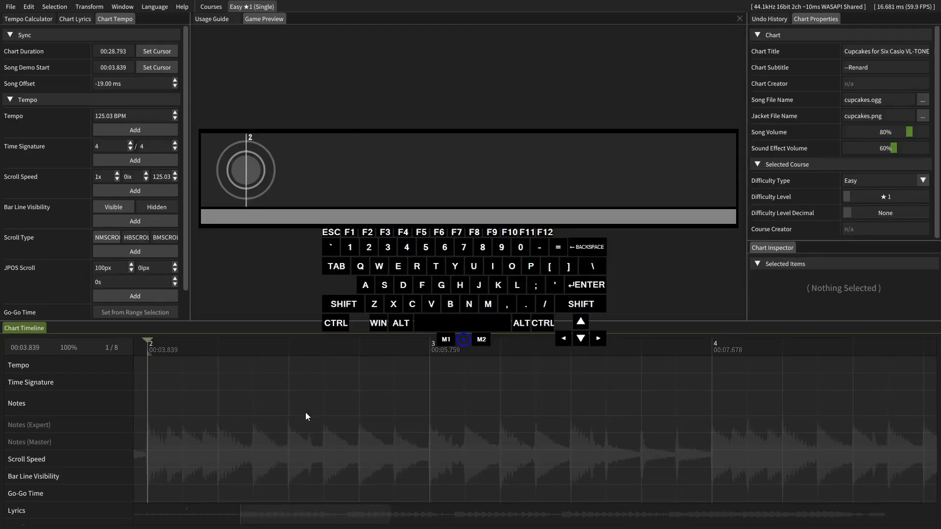
{"action": "key", "text": "j"}
{"action": "key", "text": "space"}
{"action": "key", "text": "j"}
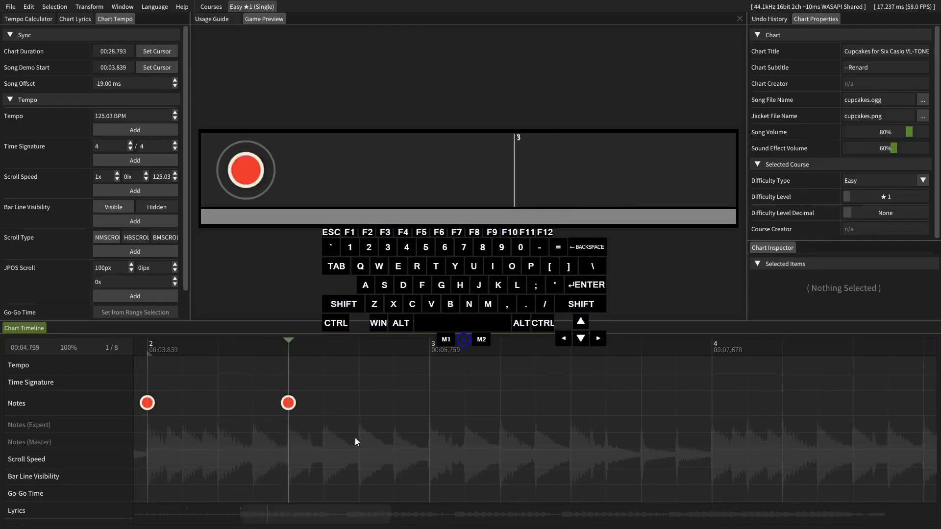
{"action": "key", "text": "j"}
{"action": "left_click", "coordinate": [430, 438]}
{"action": "key", "text": "j"}
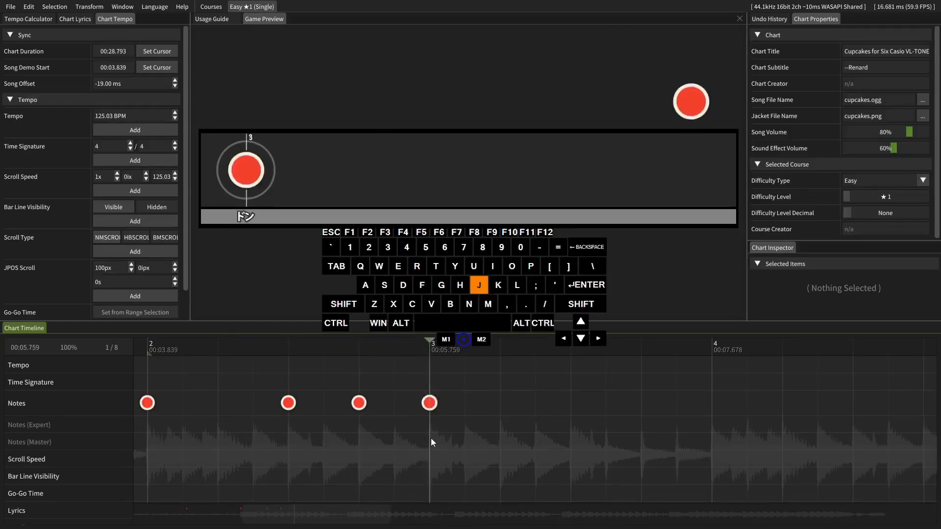
Place a small Ka note at 00:06.718, on the third beat of measure 3.
{"action": "left_click", "coordinate": [575, 431]}
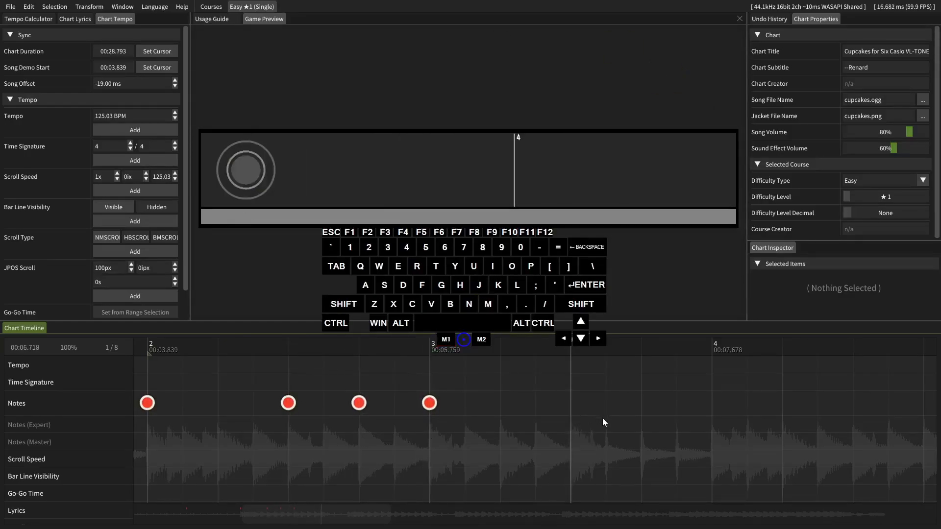
{"action": "left_click_drag", "start_coordinate": [602, 419], "coordinate": [463, 419]}
{"action": "key", "text": "k"}
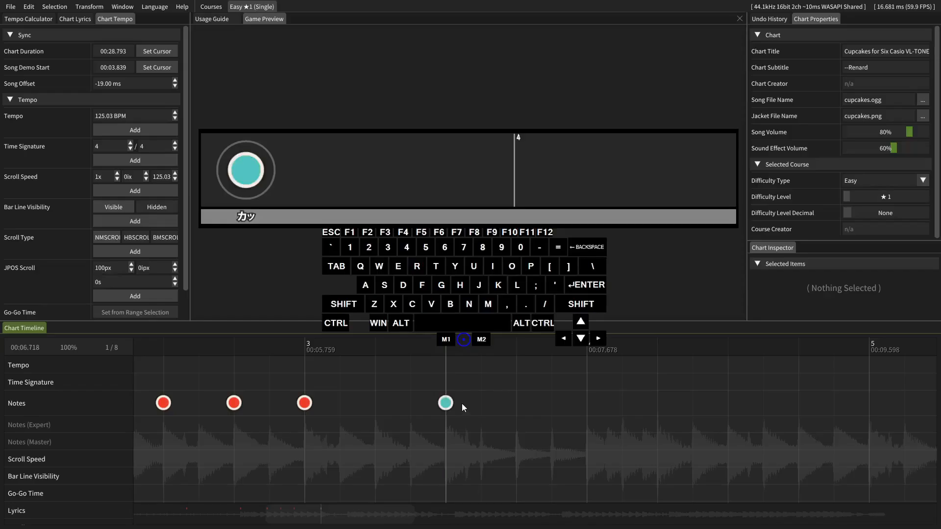
Play back the notes of measures 2 and 3 from 00:03.839.
{"action": "left_click_drag", "start_coordinate": [416, 396], "coordinate": [683, 428]}
{"action": "left_click", "coordinate": [299, 396]}
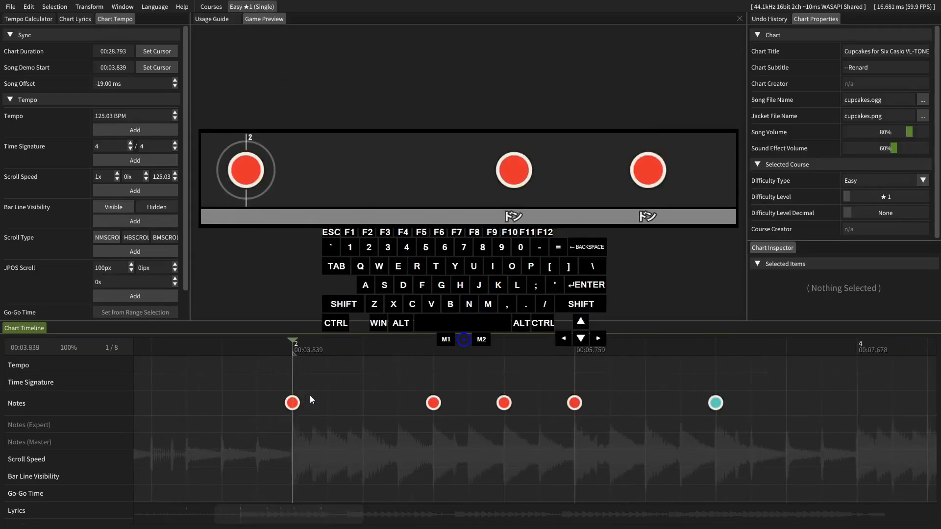
{"action": "key", "text": "space"}
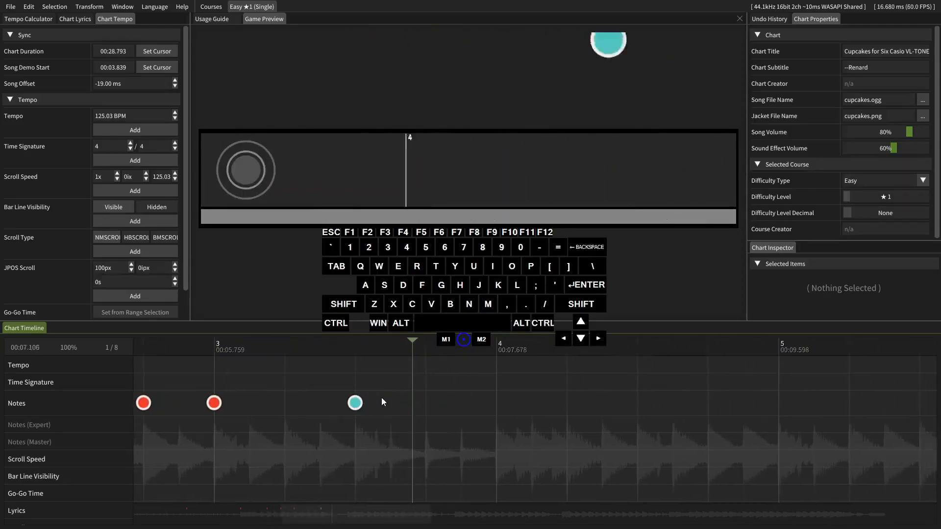
{"action": "key", "text": "space"}
Play the song from measure 4 to hear the rhythm of the following measures.
{"action": "left_click_drag", "start_coordinate": [407, 398], "coordinate": [321, 406]}
{"action": "left_click", "coordinate": [500, 404]}
{"action": "key", "text": "space"}
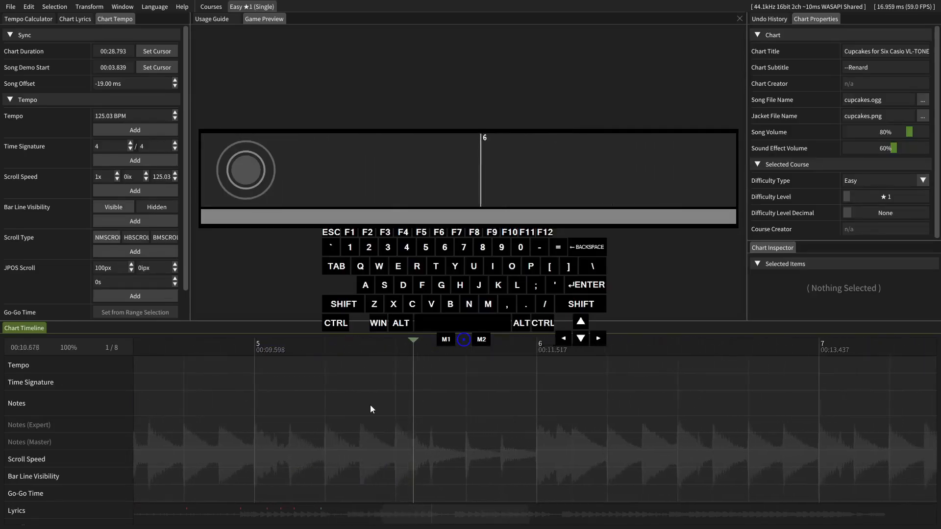
Select and copy the four Don notes and the Ka note in measures 2 and 3.
{"action": "key", "text": "space"}
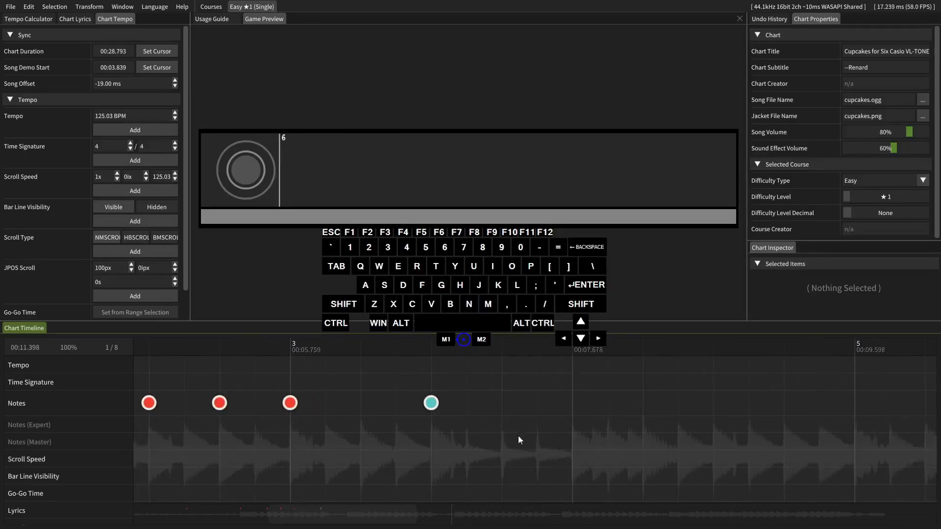
{"action": "scroll", "coordinate": [735, 451], "scroll_direction": "up", "scroll_amount": 2}
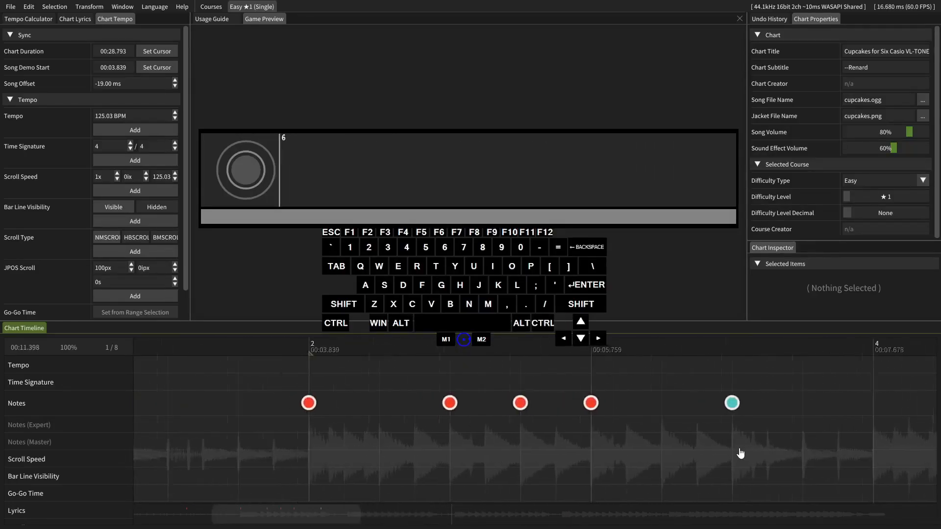
{"action": "right_click", "coordinate": [297, 373]}
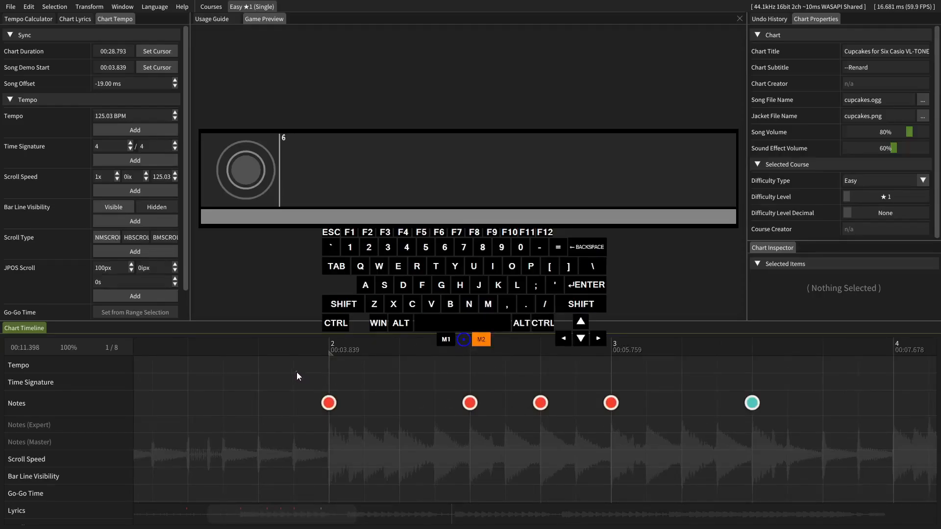
{"action": "left_click_drag", "start_coordinate": [303, 384], "coordinate": [816, 448]}
{"action": "left_click", "coordinate": [808, 448]}
{"action": "left_click_drag", "start_coordinate": [760, 441], "coordinate": [677, 442]}
{"action": "key", "text": "ctrl+c"}
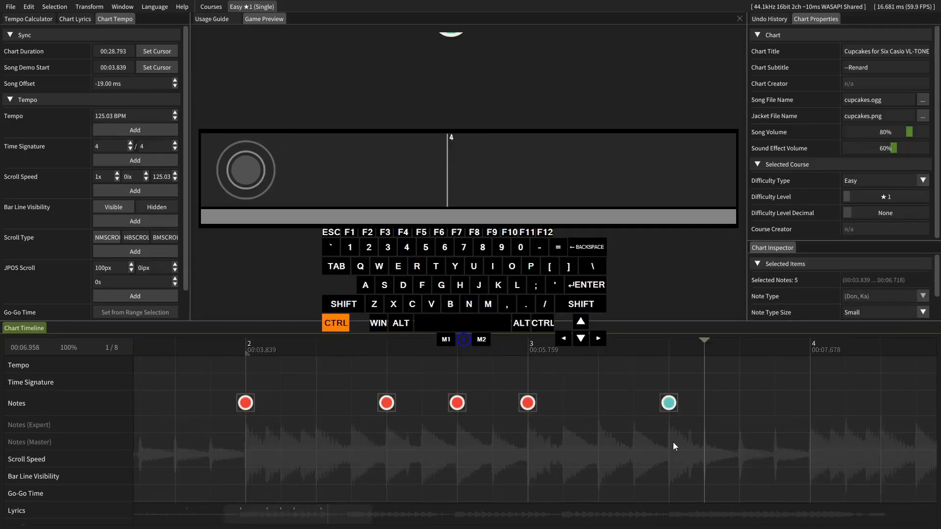
Paste the copied notes at the start of measure 4, at 00:07.678, and play them back.
{"action": "scroll", "coordinate": [512, 397], "scroll_direction": "down", "scroll_amount": 5}
{"action": "scroll", "coordinate": [524, 398], "scroll_direction": "down", "scroll_amount": 3}
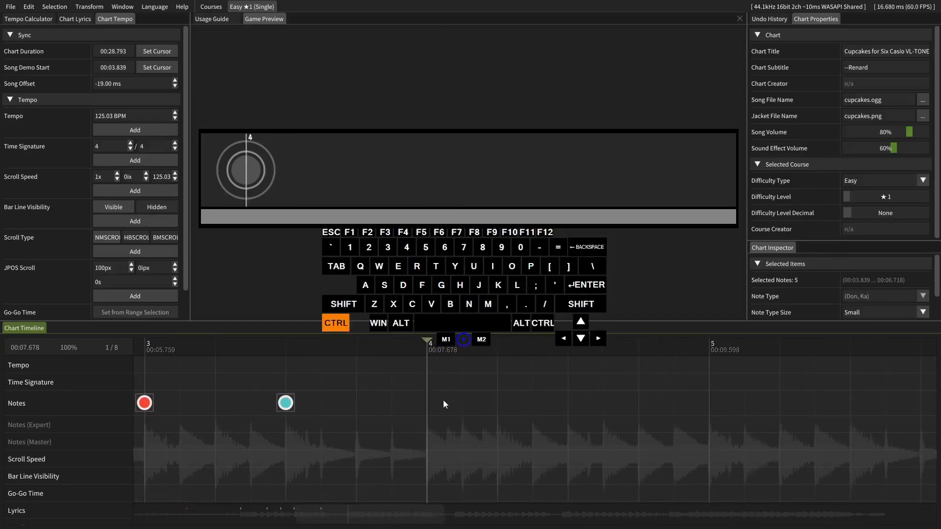
{"action": "key", "text": "ctrl+v"}
{"action": "left_click_drag", "start_coordinate": [378, 413], "coordinate": [257, 428]}
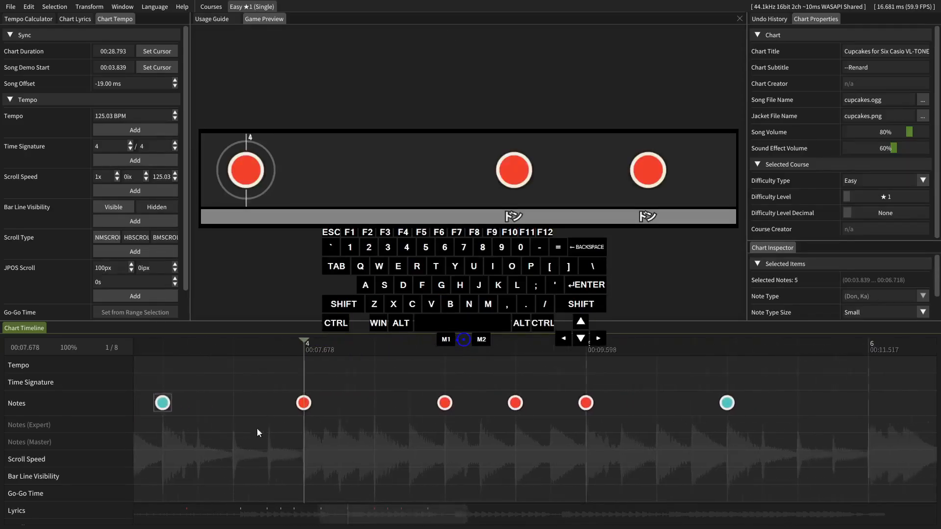
{"action": "key", "text": "space"}
{"action": "right_click", "coordinate": [298, 404]}
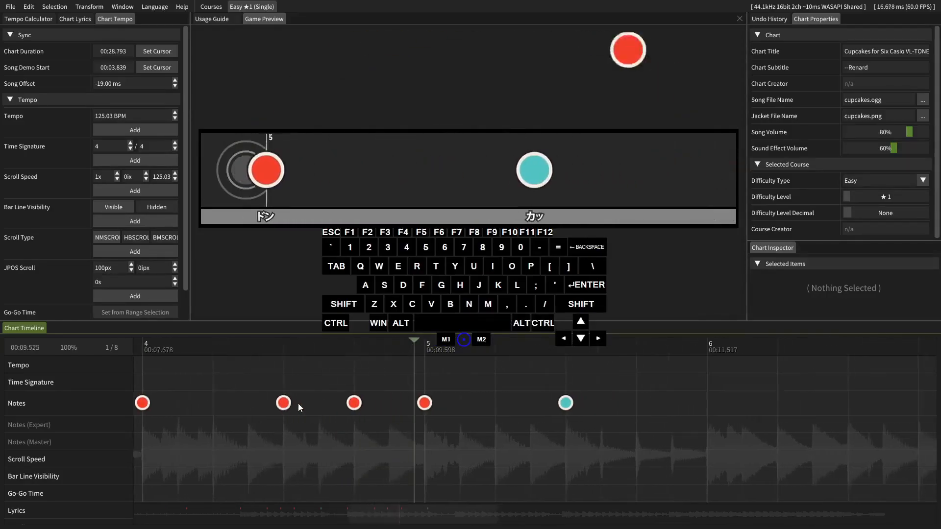
{"action": "key", "text": "space"}
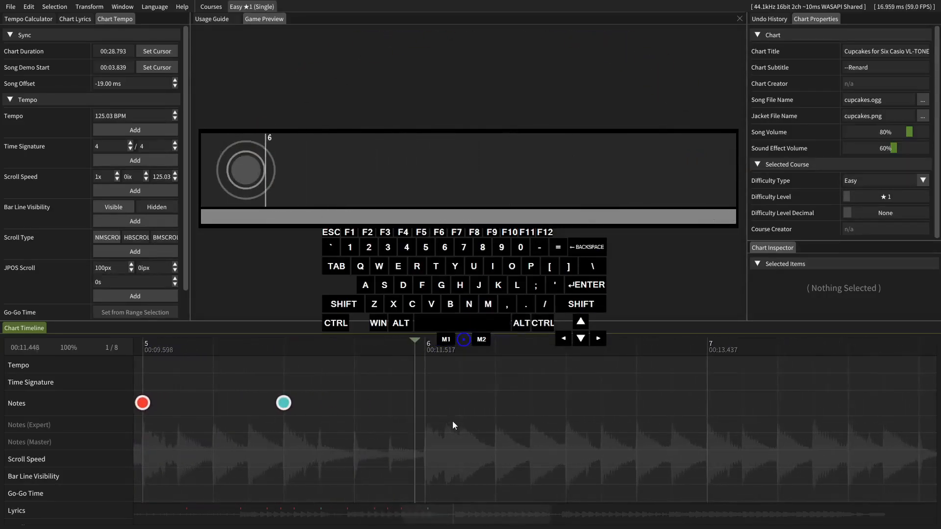
Play the song from the start of measure 6, at 00:11.517, to hear its rhythm.
{"action": "left_click", "coordinate": [431, 430]}
{"action": "left_click_drag", "start_coordinate": [466, 439], "coordinate": [357, 430]}
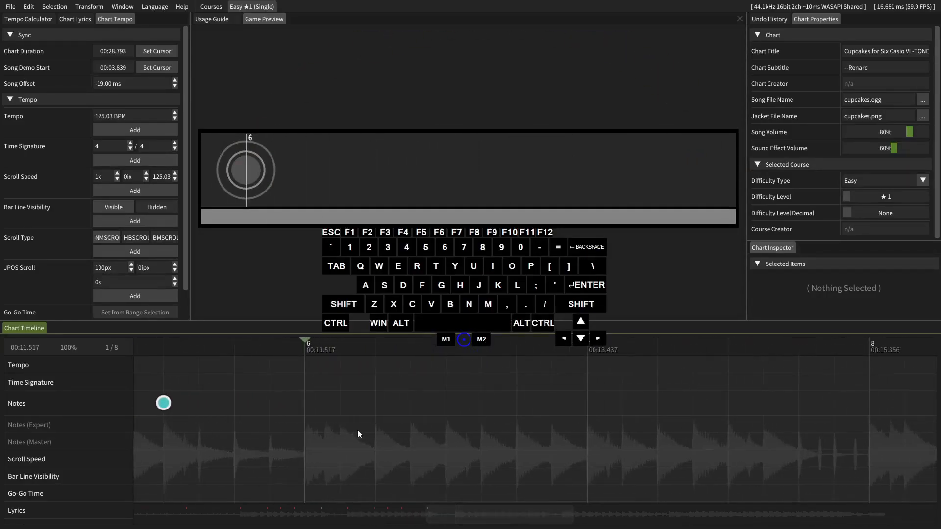
{"action": "key", "text": "space"}
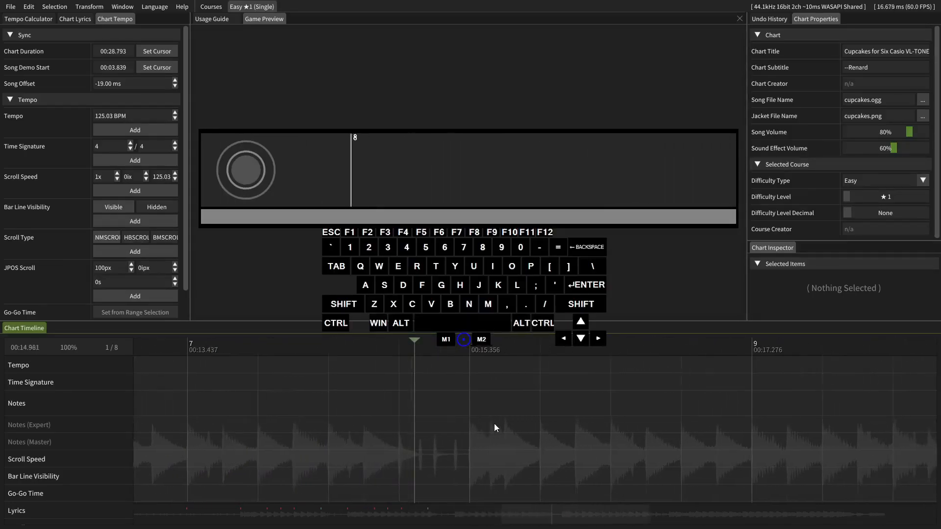
{"action": "key", "text": "space"}
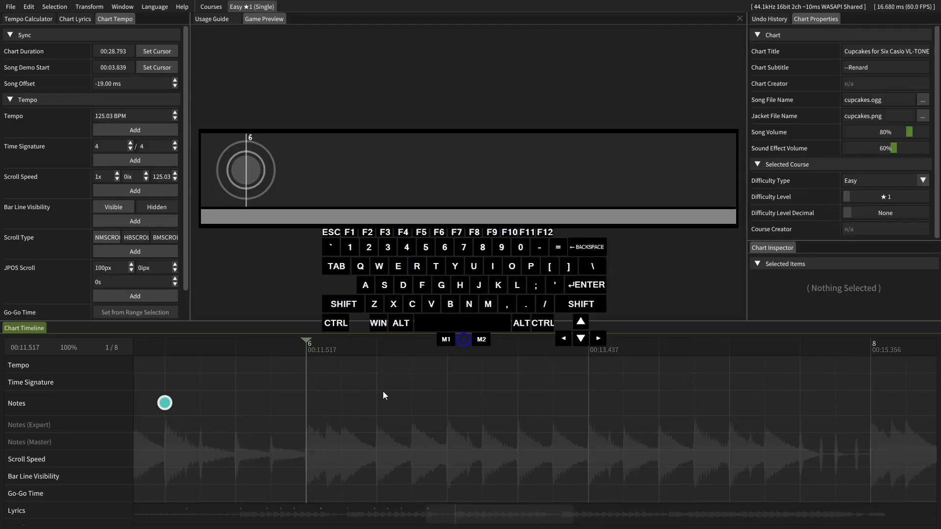
Place a drumroll from the start of measure 6 to its fourth beat at 00:12.957.
{"action": "key", "text": "u"}
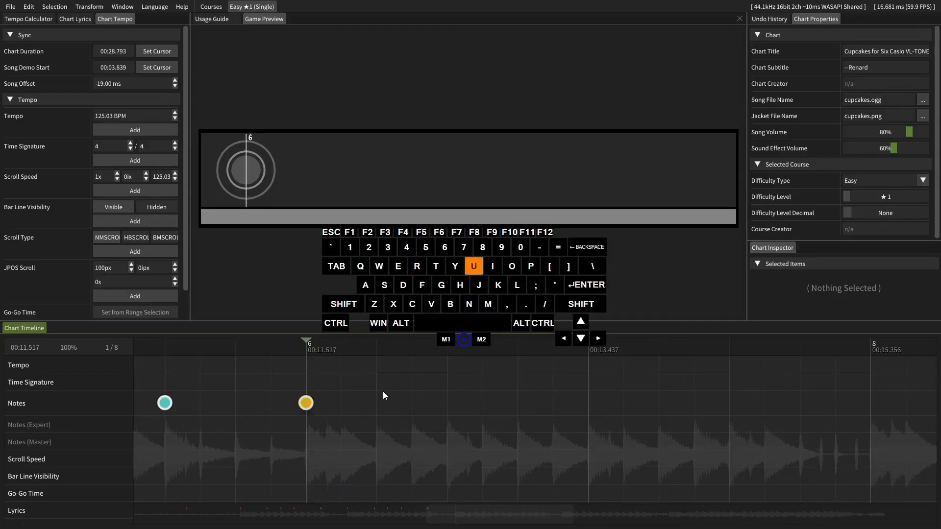
{"action": "key", "text": "space"}
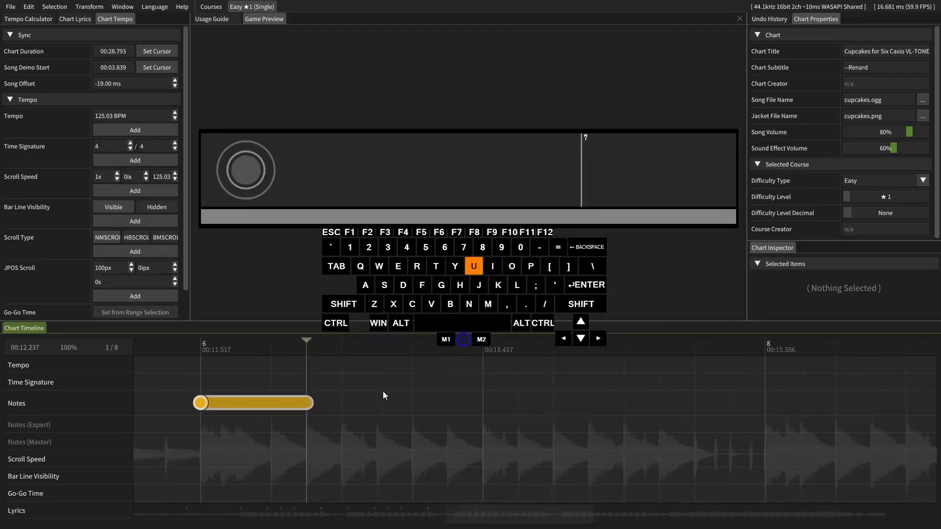
{"action": "key", "text": "Right"}
{"action": "key", "text": "Right"}
{"action": "left_click_drag", "start_coordinate": [383, 391], "coordinate": [585, 409]}
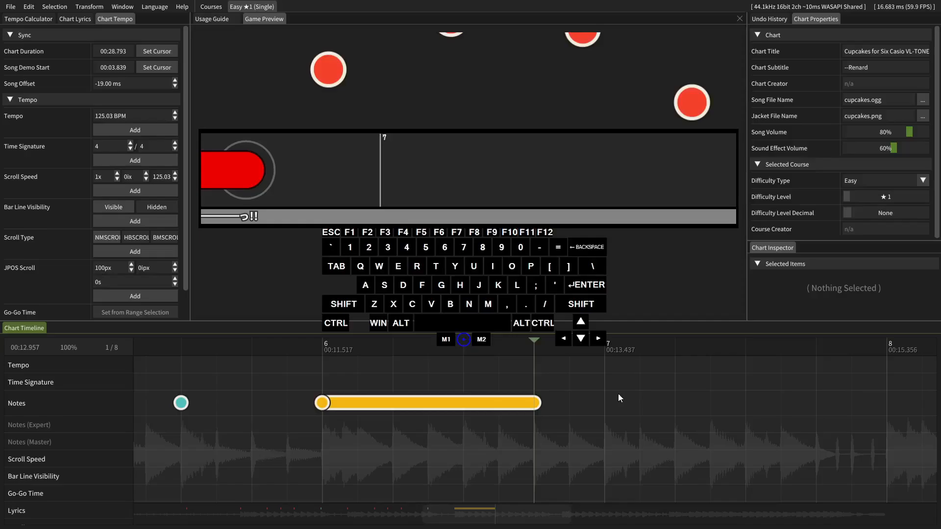
Place small Ka notes on beats one, two and three of measure 7, from 00:13.437 to 00:14.397.
{"action": "key", "text": "Right"}
{"action": "key", "text": "Right"}
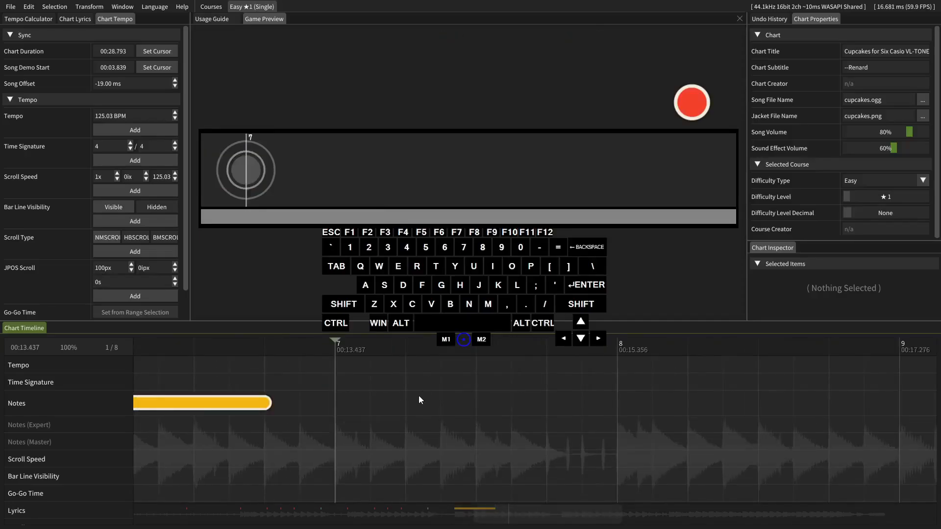
{"action": "key", "text": "k"}
{"action": "key", "text": "Right"}
{"action": "key", "text": "Right"}
{"action": "key", "text": "k"}
{"action": "key", "text": "Right"}
{"action": "key", "text": "Right"}
{"action": "key", "text": "Right"}
{"action": "key", "text": "Left"}
{"action": "key", "text": "k"}
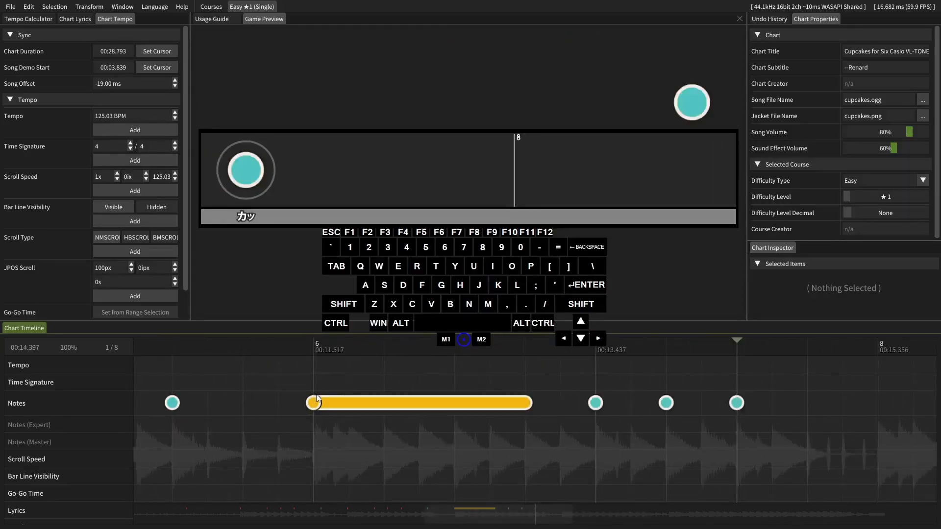
Play back the drumroll and Ka notes from the start of measure 6.
{"action": "left_click", "coordinate": [313, 397]}
{"action": "key", "text": "space"}
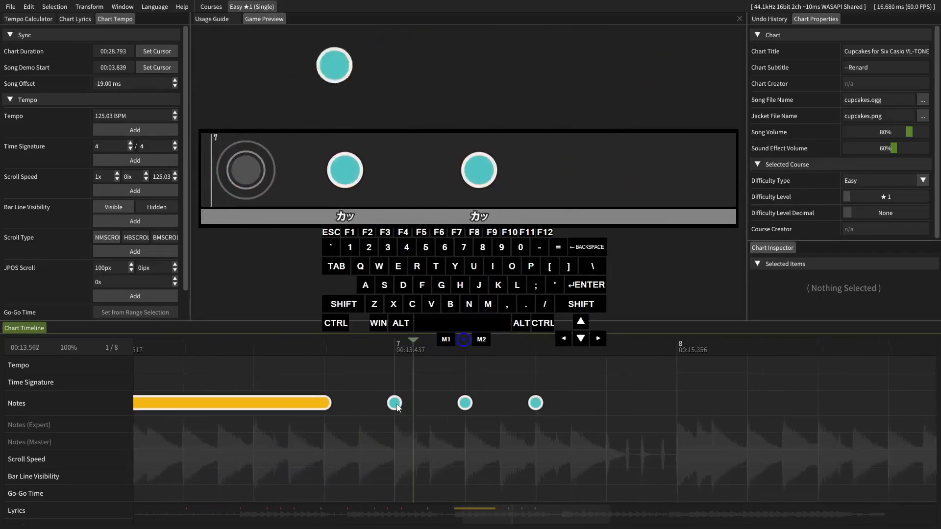
{"action": "key", "text": "space"}
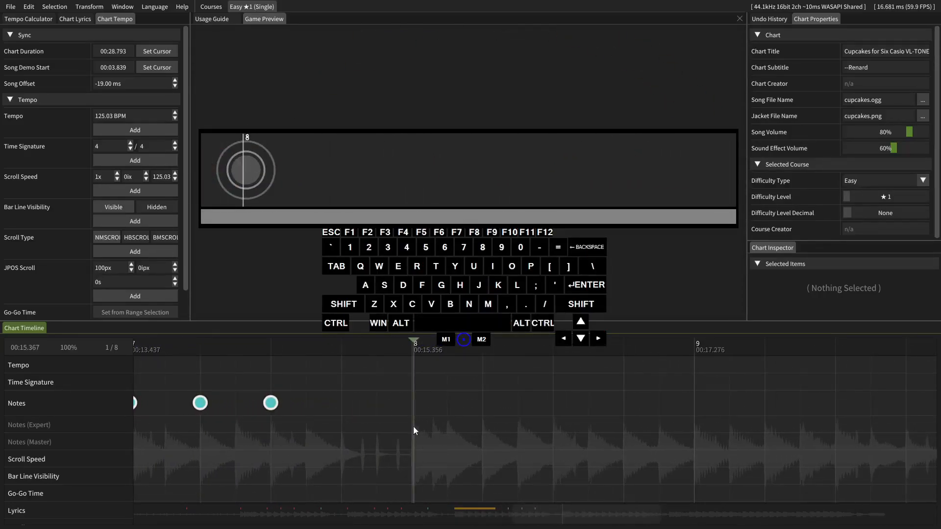
Play the song from measure 8 to hear the rhythm of measures 8 and 9.
{"action": "left_click", "coordinate": [414, 427]}
{"action": "key", "text": "space"}
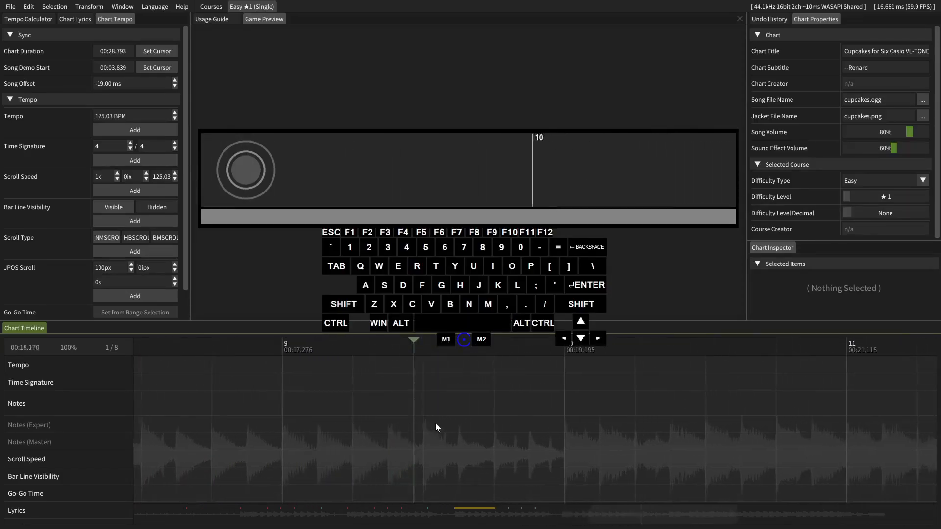
{"action": "key", "text": "space"}
Copy the drumroll and three Ka notes of measures 6 and 7 to measure 8, at 00:15.356, and play them back.
{"action": "left_click_drag", "start_coordinate": [439, 402], "coordinate": [587, 495]}
{"action": "scroll", "coordinate": [559, 475], "scroll_direction": "up", "scroll_amount": 10}
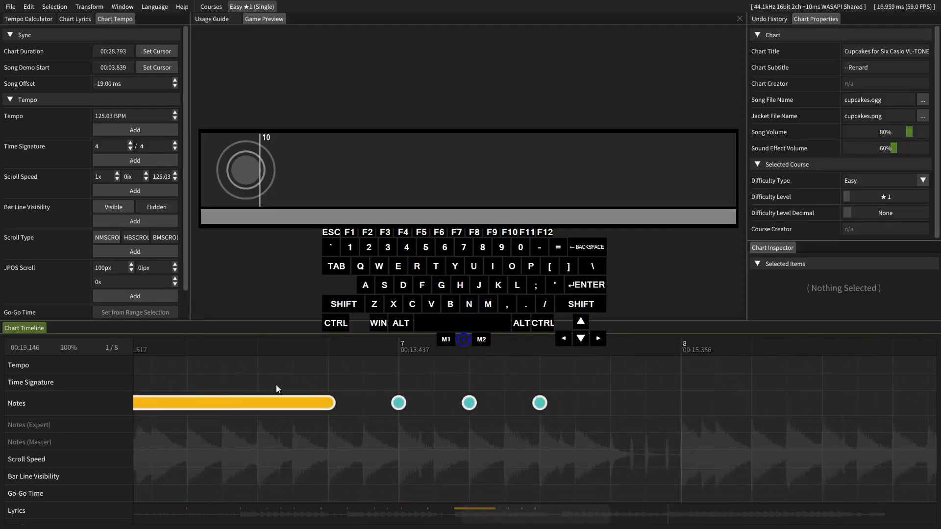
{"action": "scroll", "coordinate": [281, 386], "scroll_direction": "up", "scroll_amount": 2}
{"action": "left_click_drag", "start_coordinate": [257, 383], "coordinate": [832, 445]}
{"action": "scroll", "coordinate": [746, 439], "scroll_direction": "down", "scroll_amount": 7}
{"action": "left_click", "coordinate": [214, 413]}
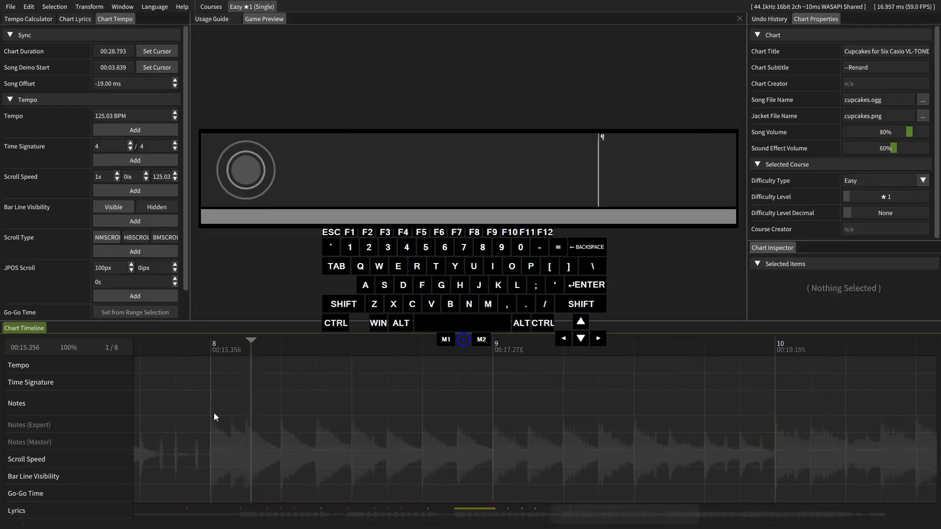
{"action": "key", "text": "ctrl+v"}
{"action": "key", "text": "space"}
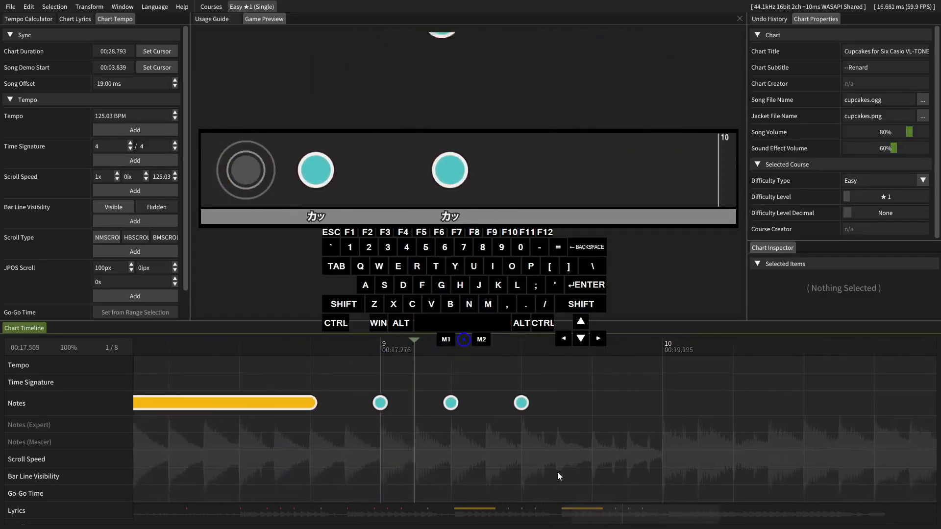
{"action": "key", "text": "space"}
Play the song from the start of measure 10, at 00:19.195, to hear its rhythm.
{"action": "left_click", "coordinate": [418, 422]}
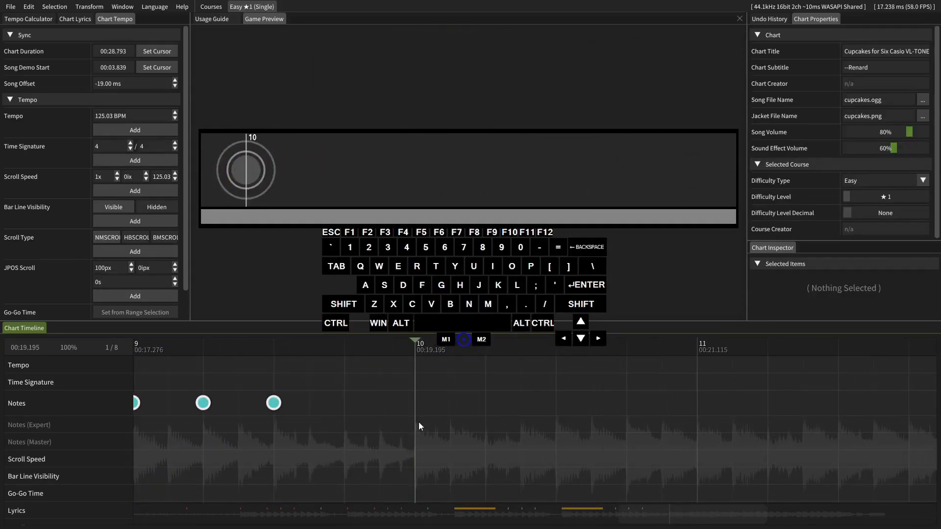
{"action": "scroll", "coordinate": [392, 402], "scroll_direction": "down", "scroll_amount": 3}
{"action": "key", "text": "space"}
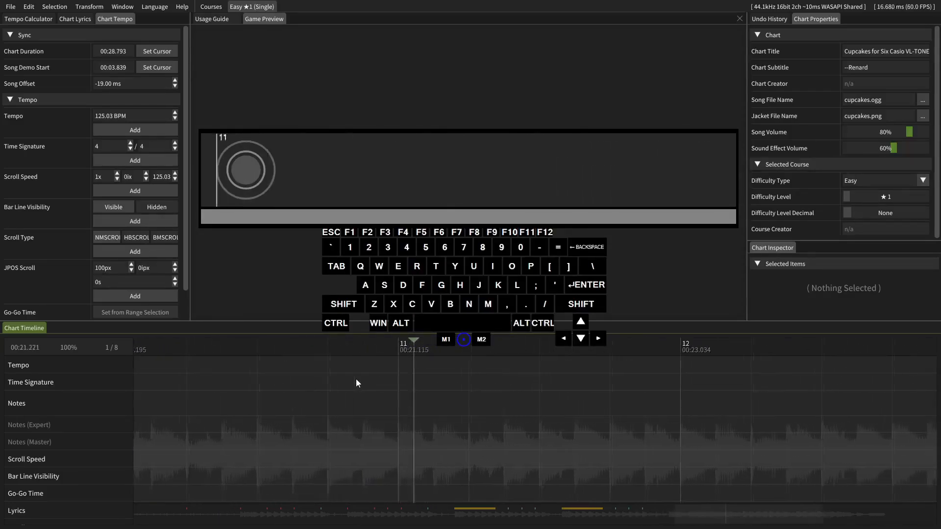
{"action": "key", "text": "space"}
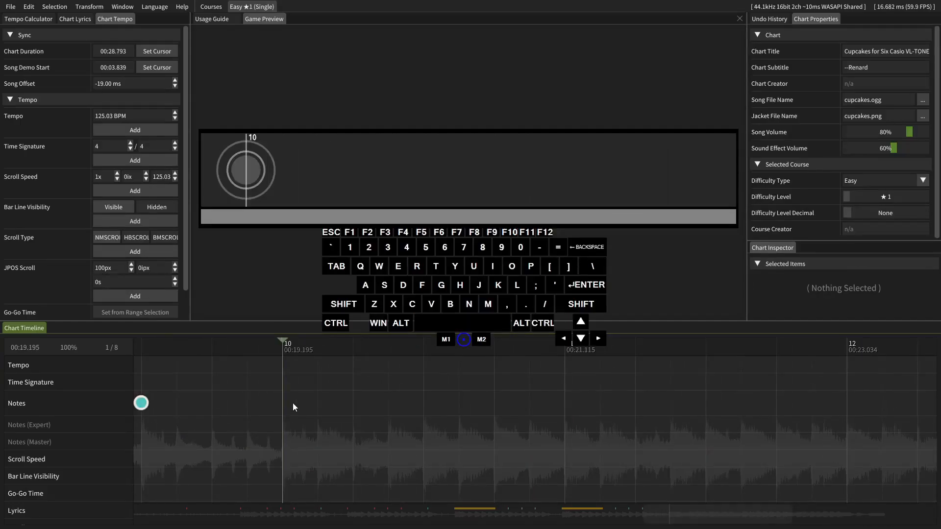
Place seven small Don notes, one on every beat from the start of measure 10 to the third beat of measure 11.
{"action": "key", "text": "j"}
{"action": "left_click", "coordinate": [362, 424]}
{"action": "key", "text": "j"}
{"action": "left_click", "coordinate": [425, 423]}
{"action": "key", "text": "j"}
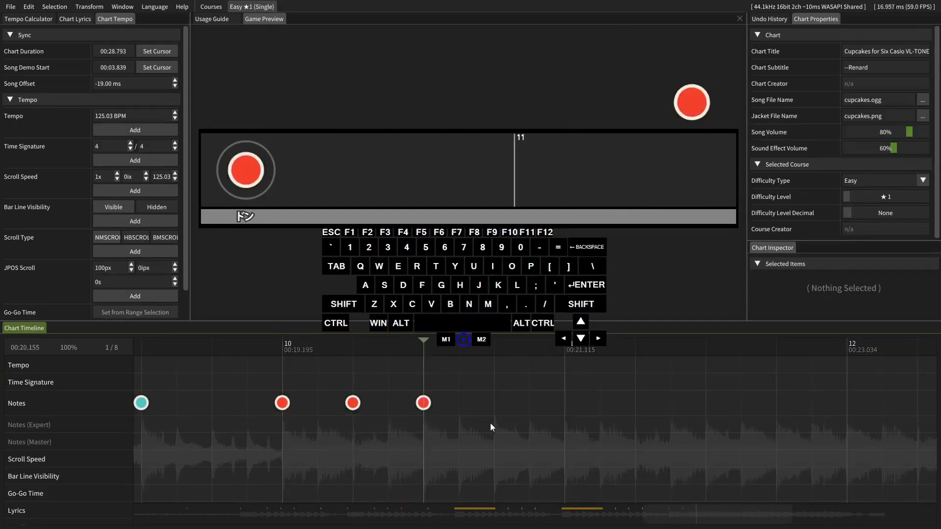
{"action": "left_click", "coordinate": [504, 425]}
{"action": "key", "text": "j"}
{"action": "left_click", "coordinate": [571, 413]}
{"action": "key", "text": "j"}
{"action": "left_click", "coordinate": [646, 404]}
{"action": "key", "text": "j"}
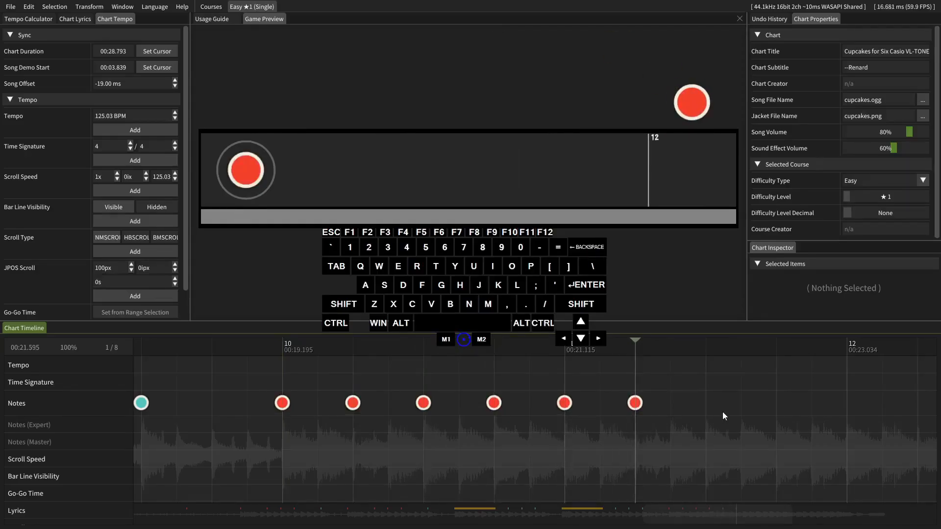
{"action": "left_click", "coordinate": [723, 415]}
{"action": "key", "text": "j"}
Play back the Don notes of measures 10 and 11 and review them on the timeline.
{"action": "key", "text": "space"}
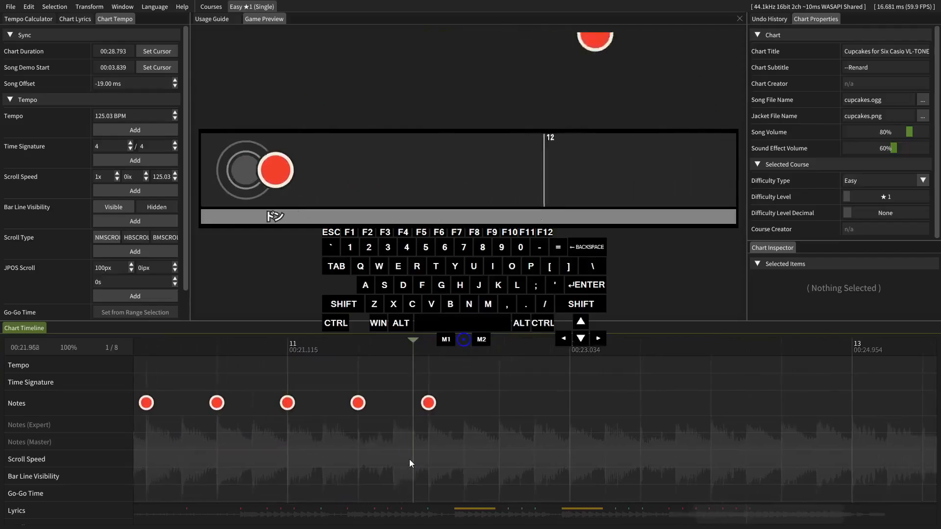
{"action": "key", "text": "space"}
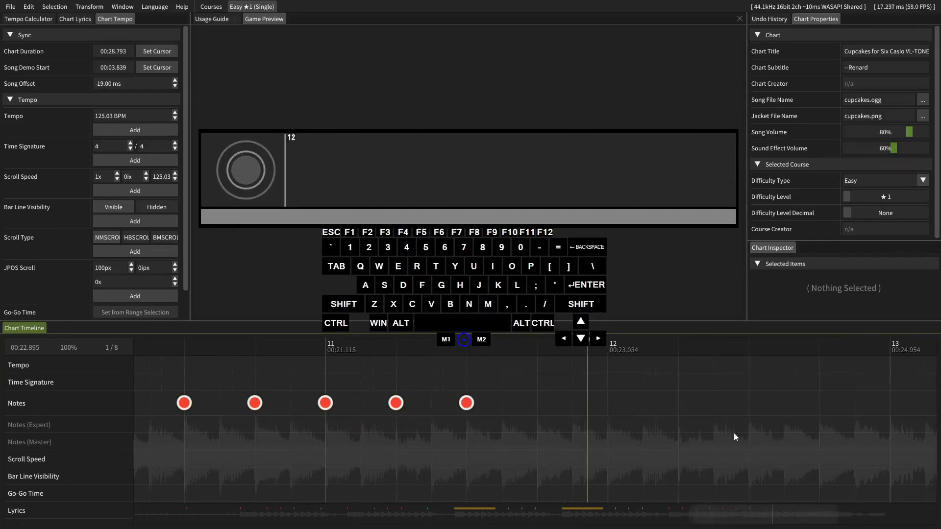
{"action": "left_click_drag", "start_coordinate": [735, 436], "coordinate": [348, 406]}
{"action": "left_click_drag", "start_coordinate": [392, 448], "coordinate": [818, 431]}
{"action": "left_click_drag", "start_coordinate": [192, 399], "coordinate": [457, 433]}
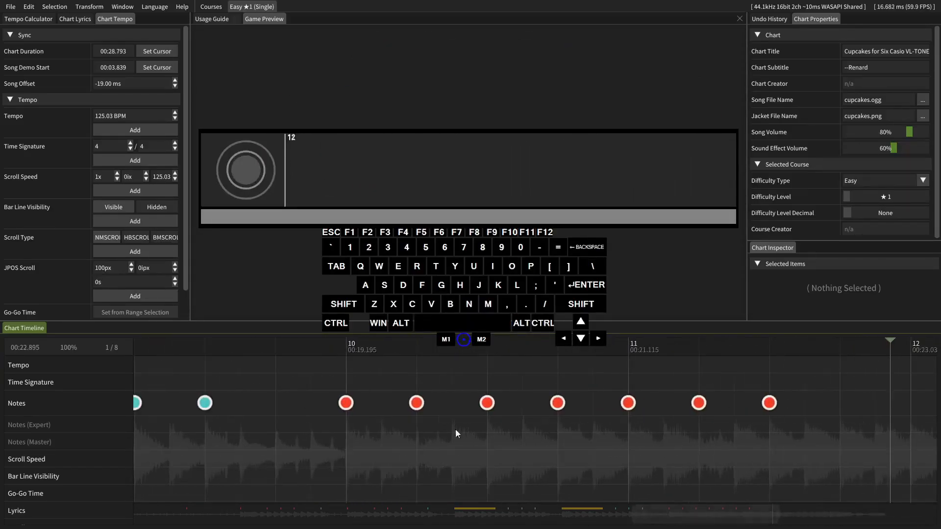
{"action": "left_click_drag", "start_coordinate": [884, 448], "coordinate": [405, 442]}
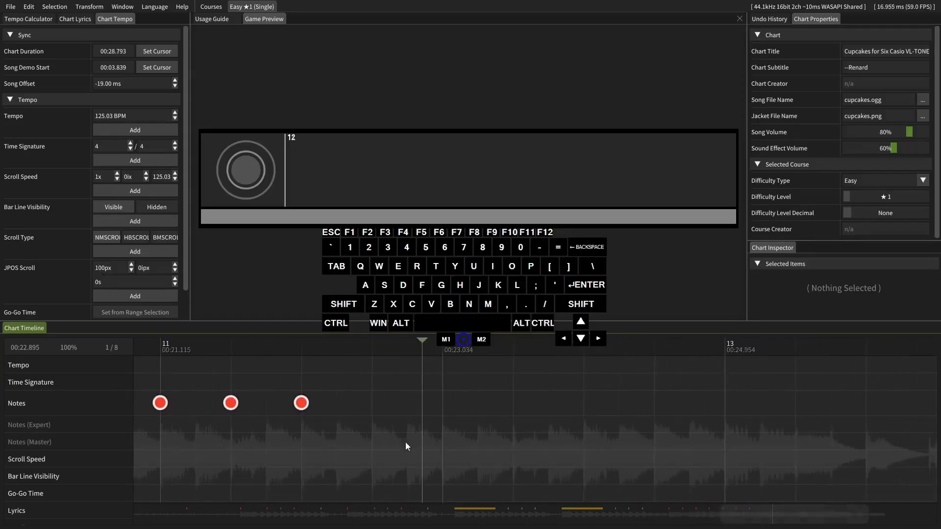
Play the song from the start of measure 12, at 00:23.034, to hear the ending.
{"action": "left_click", "coordinate": [449, 419]}
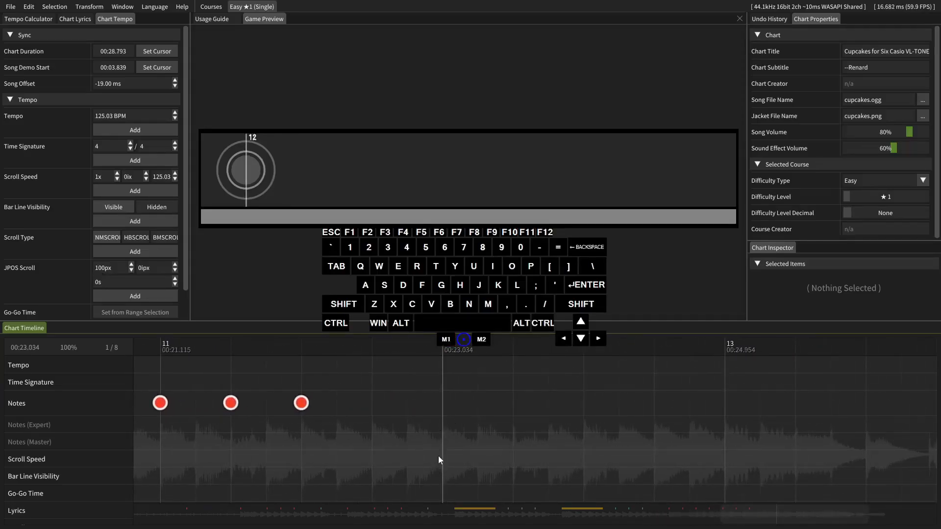
{"action": "key", "text": "space"}
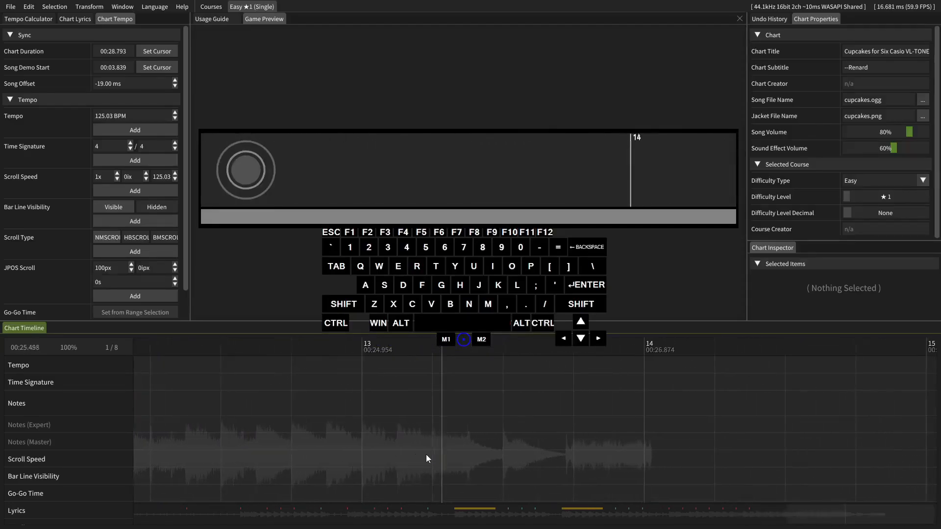
{"action": "key", "text": "space"}
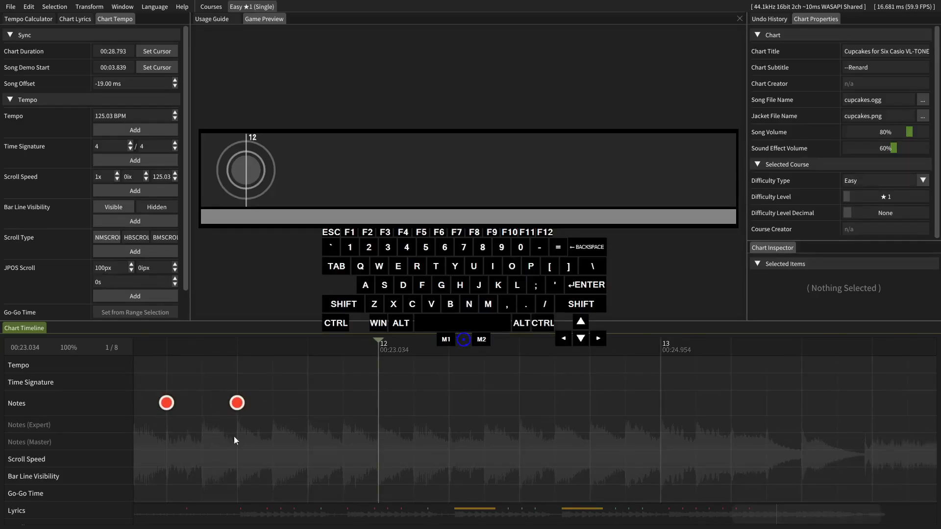
Place alternating small Don and Ka notes on every beat of measure 12, ending with a Don at the start of measure 13.
{"action": "key", "text": "f"}
{"action": "left_click", "coordinate": [461, 457]}
{"action": "key", "text": "d"}
{"action": "left_click", "coordinate": [528, 443]}
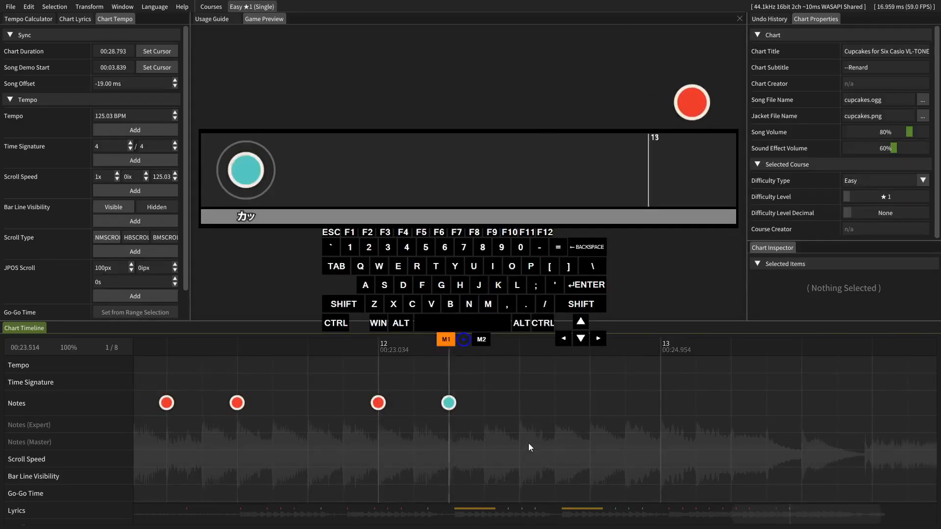
{"action": "key", "text": "f"}
{"action": "left_click", "coordinate": [601, 419]}
{"action": "key", "text": "k"}
{"action": "left_click", "coordinate": [662, 412]}
{"action": "key", "text": "j"}
Play back the Don and Ka pattern of measure 12.
{"action": "left_click", "coordinate": [381, 418]}
{"action": "key", "text": "space"}
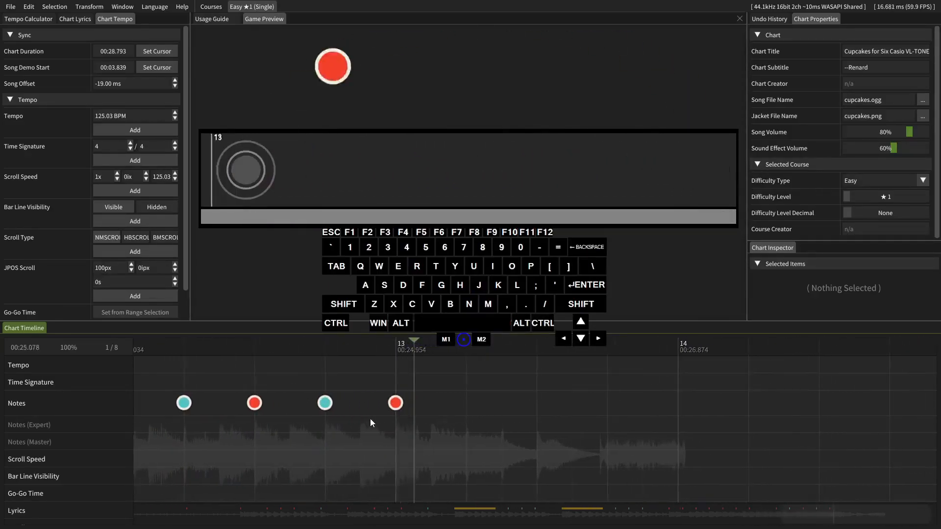
{"action": "key", "text": "space"}
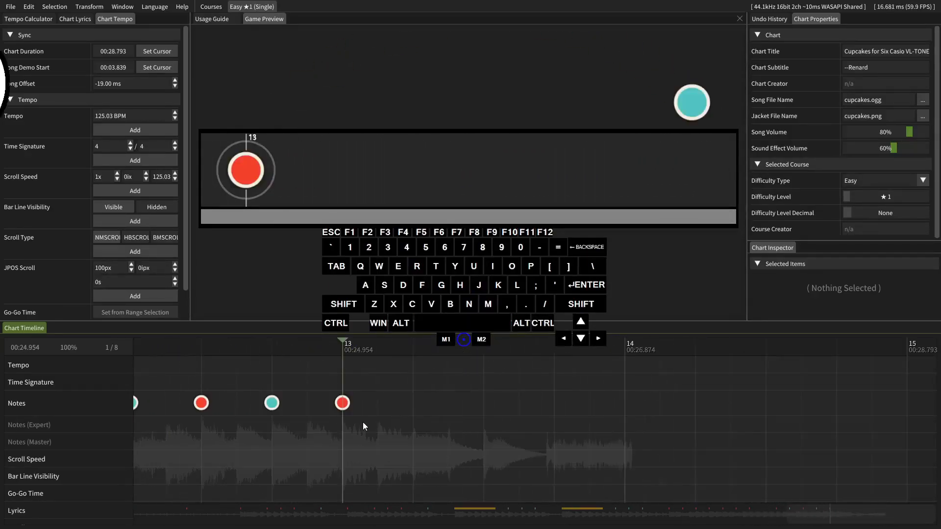
Place a large Don note on the third beat of measure 13, at 00:25.914, and play back the ending from it.
{"action": "left_click", "coordinate": [485, 429], "text": "alt"}
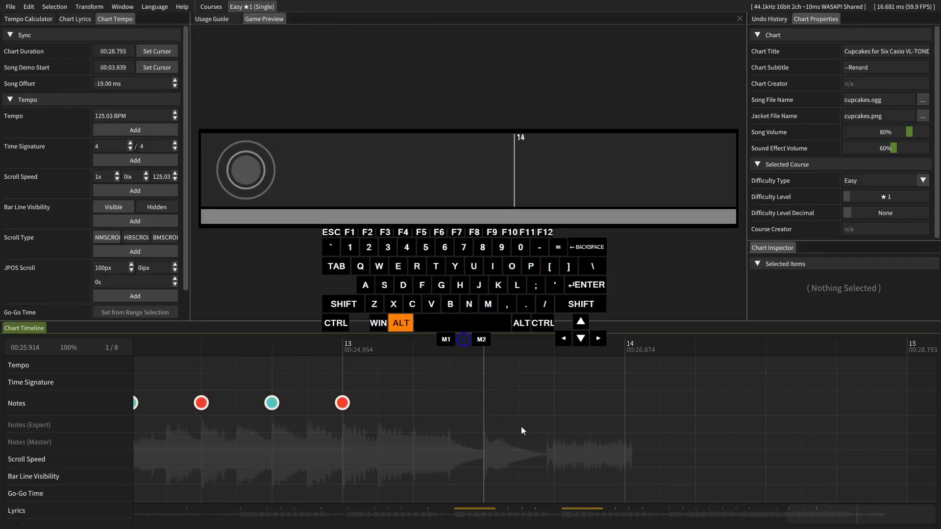
{"action": "key", "text": "alt+f"}
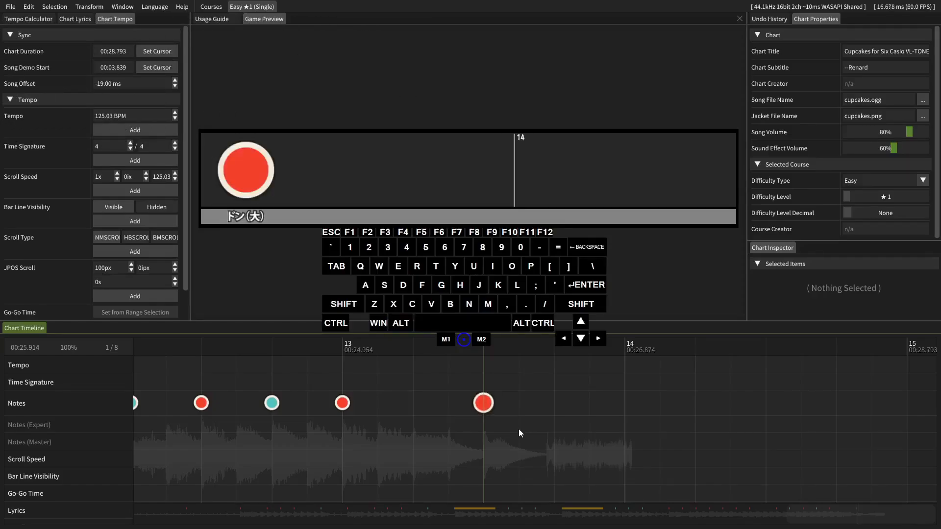
{"action": "left_click", "coordinate": [554, 431]}
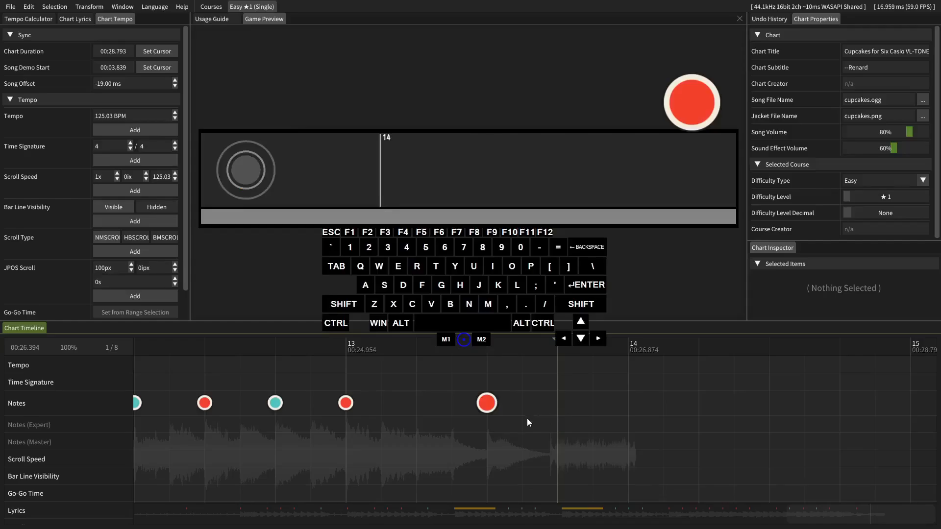
{"action": "left_click", "coordinate": [499, 427]}
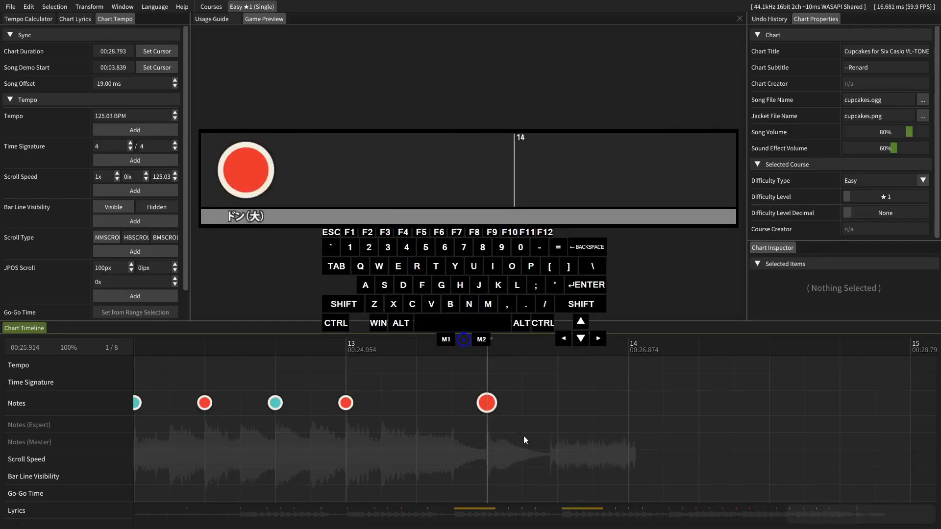
{"action": "key", "text": "space"}
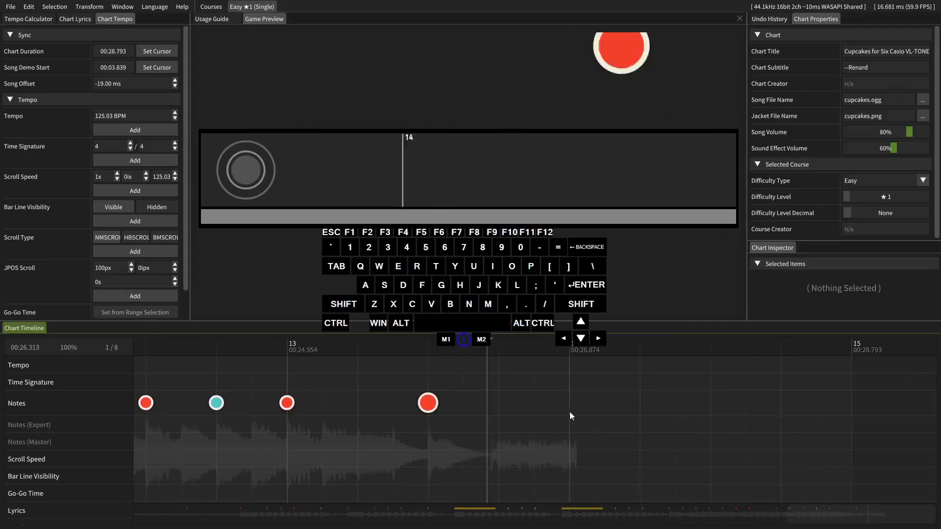
{"action": "key", "text": "space"}
With a 1/32 grid, place a drumroll from 00:26.334 to the start of measure 14 at 00:26.874.
{"action": "scroll", "coordinate": [571, 412], "scroll_direction": "up", "scroll_amount": 4}
{"action": "left_click", "coordinate": [594, 418]}
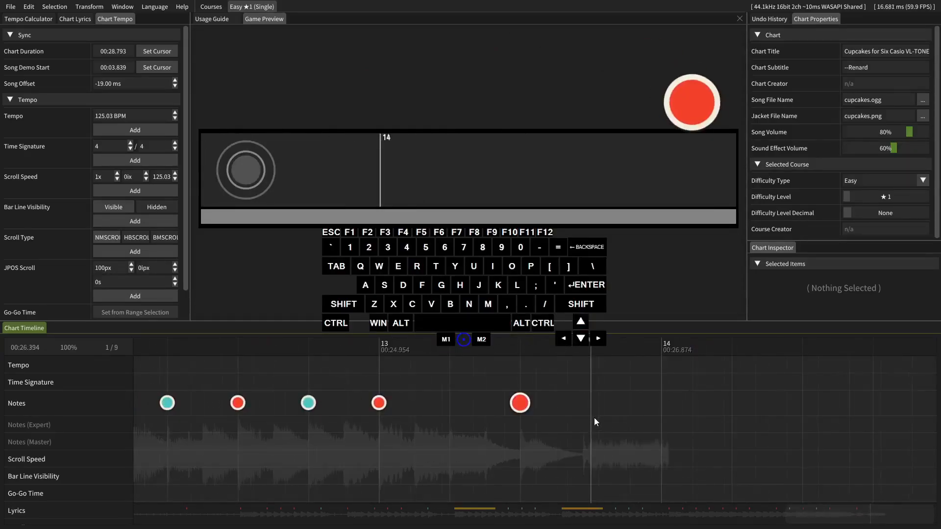
{"action": "key", "text": "Up"}
{"action": "key", "text": "Left"}
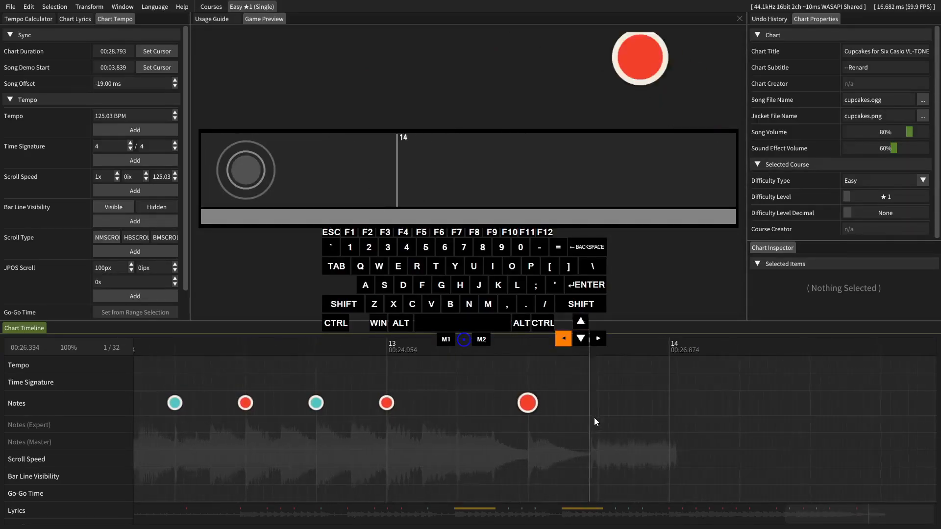
{"action": "key", "text": "u"}
{"action": "key", "text": "Right"}
{"action": "key", "text": "Right"}
{"action": "key", "text": "Right"}
{"action": "key", "text": "Right"}
{"action": "key", "text": "Right"}
{"action": "key", "text": "Right"}
{"action": "key", "text": "Right"}
{"action": "key", "text": "Right"}
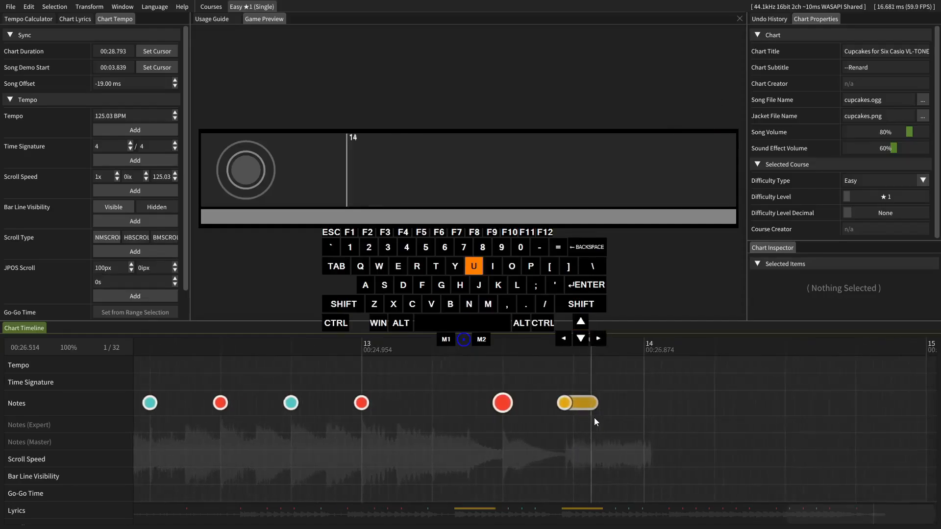
{"action": "key", "text": "Right"}
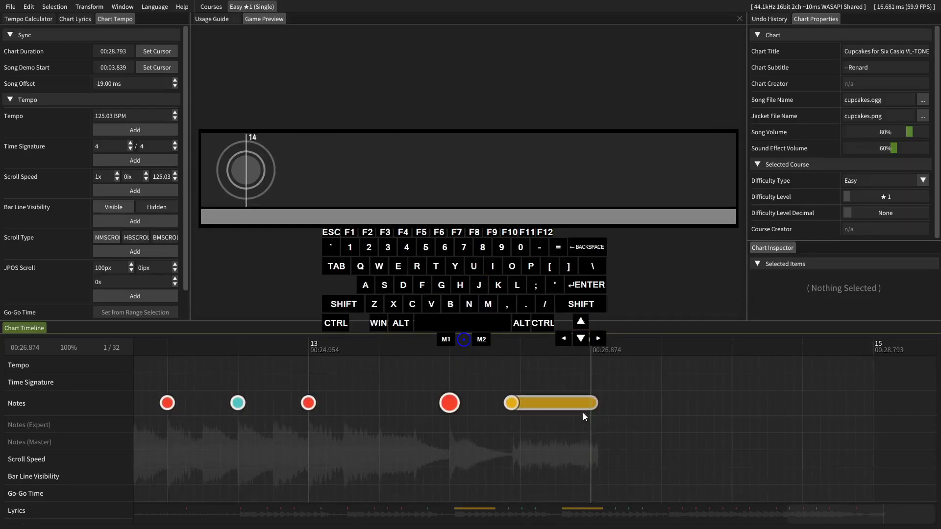
Save the completed Easy chart to CUPCAKES.tja.
{"action": "left_click_drag", "start_coordinate": [526, 419], "coordinate": [718, 427]}
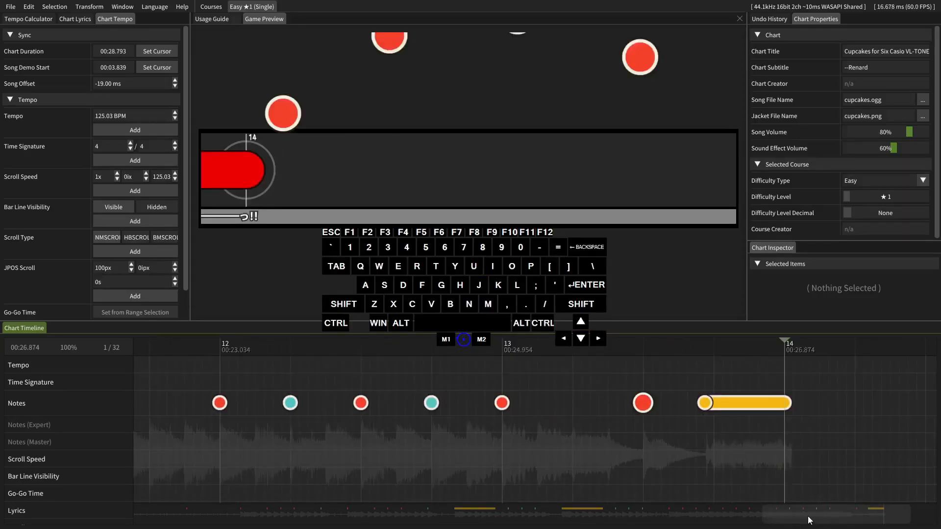
{"action": "left_click_drag", "start_coordinate": [799, 524], "coordinate": [509, 518]}
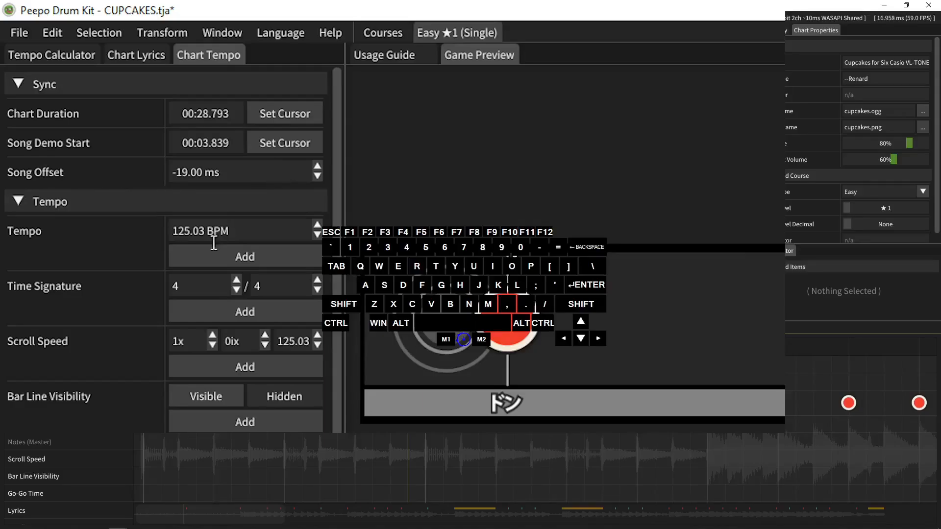
{"action": "left_click", "coordinate": [18, 33]}
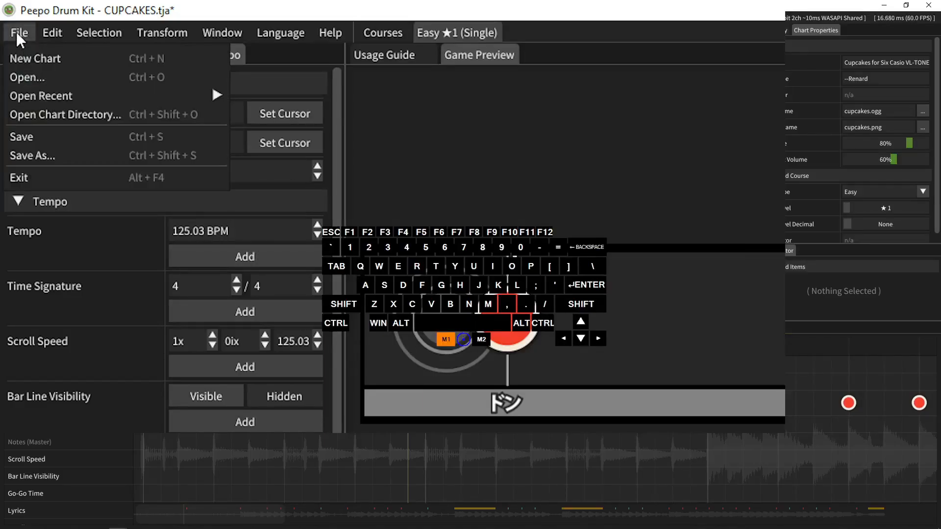
{"action": "left_click", "coordinate": [46, 138]}
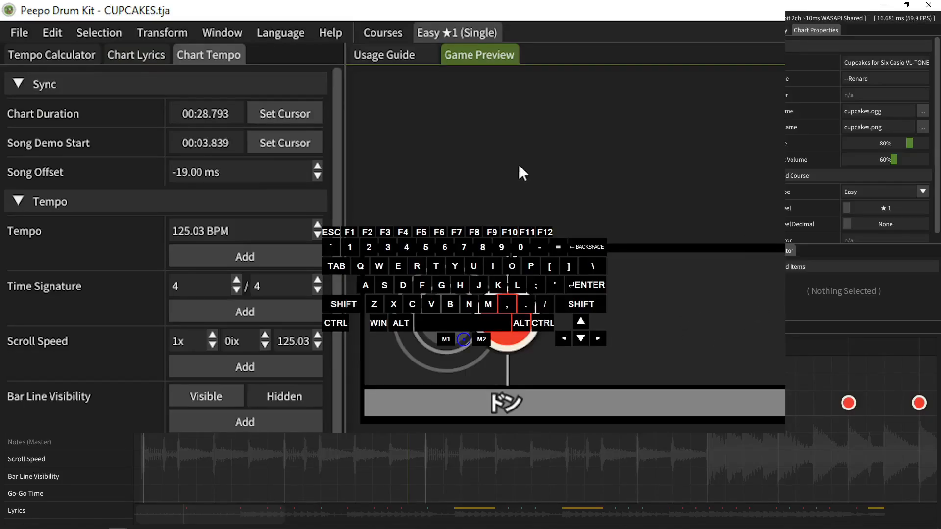
Add a new Normal course to the chart.
{"action": "left_click", "coordinate": [398, 35]}
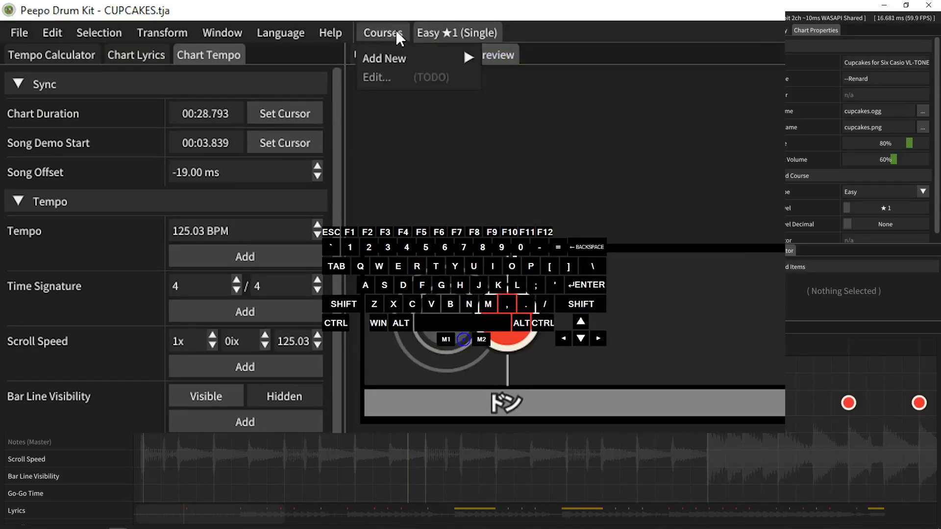
{"action": "left_click", "coordinate": [396, 33]}
{"action": "left_click", "coordinate": [396, 35]}
{"action": "mouse_move", "coordinate": [401, 58]}
{"action": "left_click", "coordinate": [509, 77]}
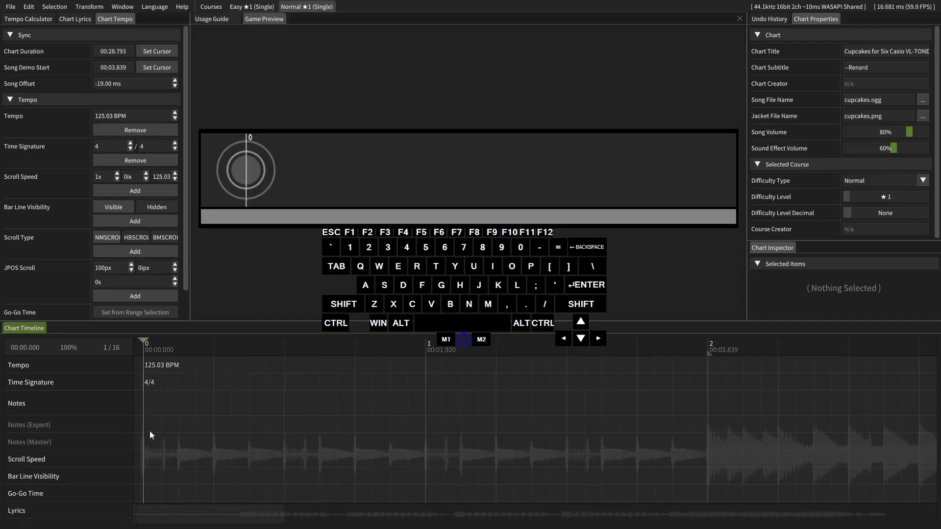
Listen to the intro and place small Don notes on the first and third beats of measures 0 and 1.
{"action": "key", "text": "space"}
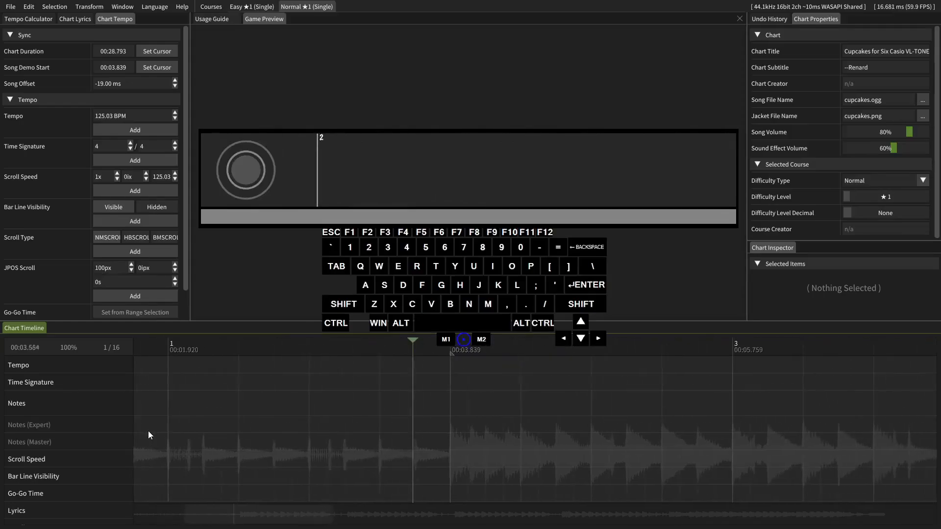
{"action": "key", "text": "space"}
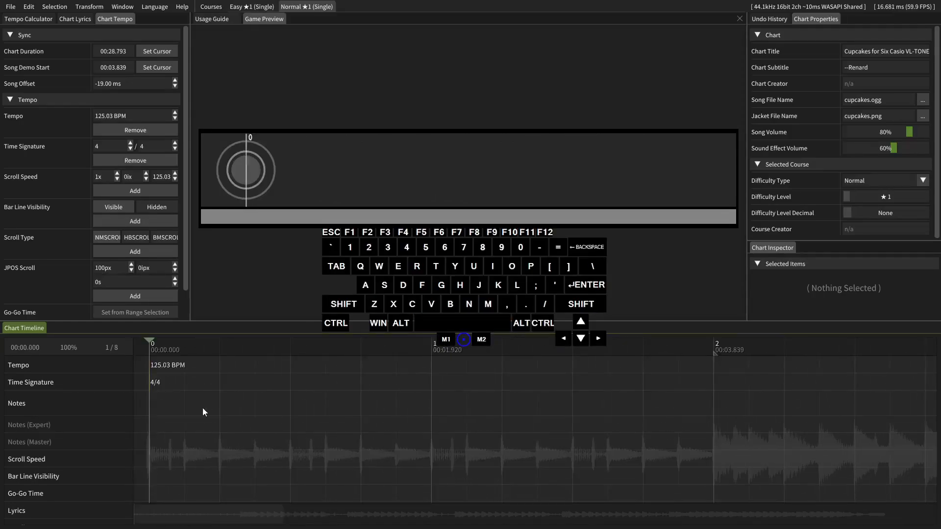
{"action": "key", "text": "j"}
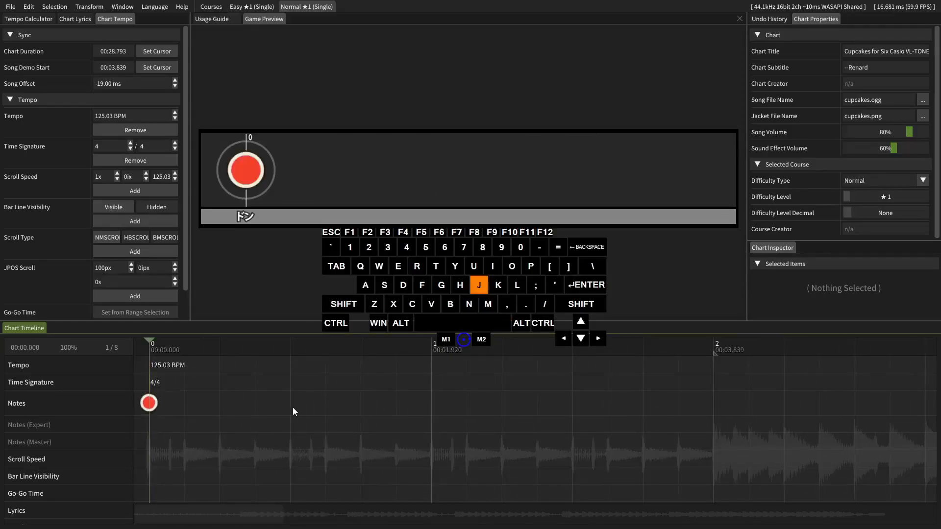
{"action": "left_click", "coordinate": [295, 405]}
{"action": "key", "text": "j"}
{"action": "left_click", "coordinate": [463, 401]}
{"action": "key", "text": "j"}
{"action": "left_click", "coordinate": [586, 410]}
{"action": "key", "text": "j"}
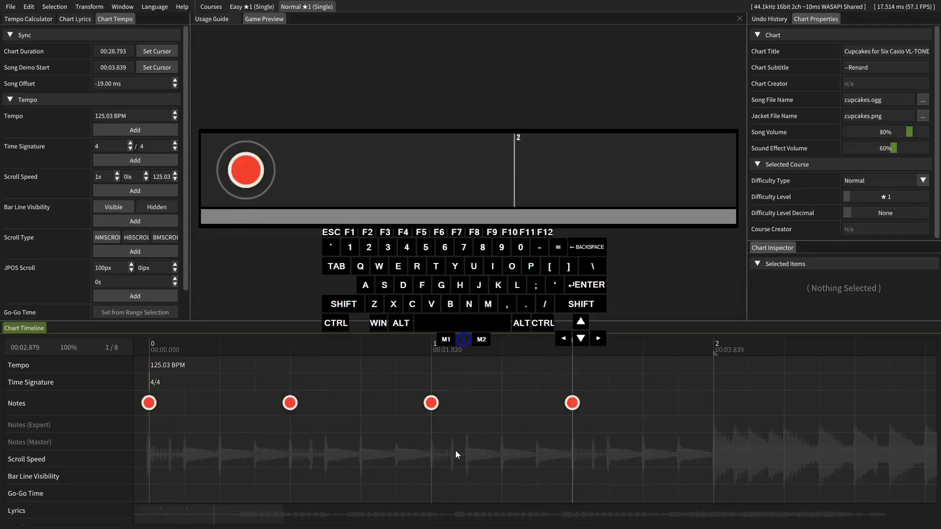
Play back the Normal course from the start of measure 0 to hear the intro notes and the following rhythm.
{"action": "left_click", "coordinate": [152, 422]}
{"action": "key", "text": "space"}
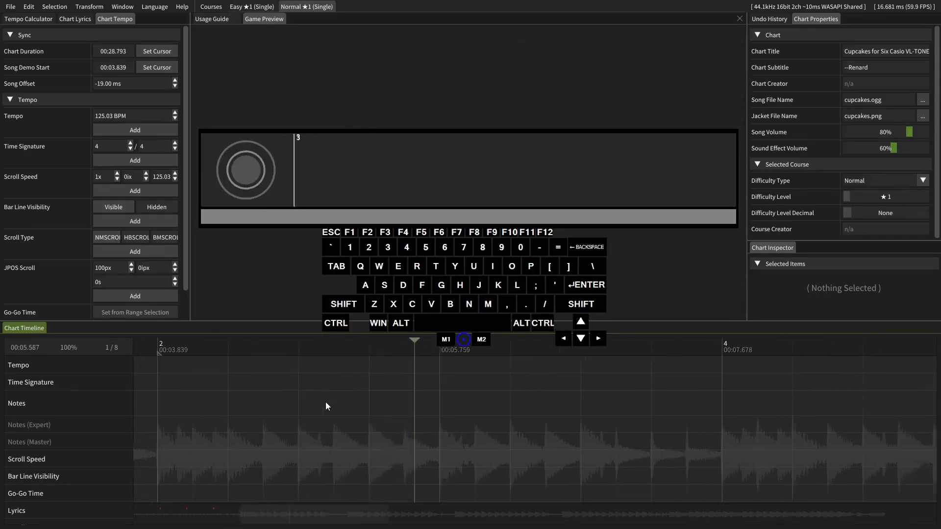
{"action": "key", "text": "space"}
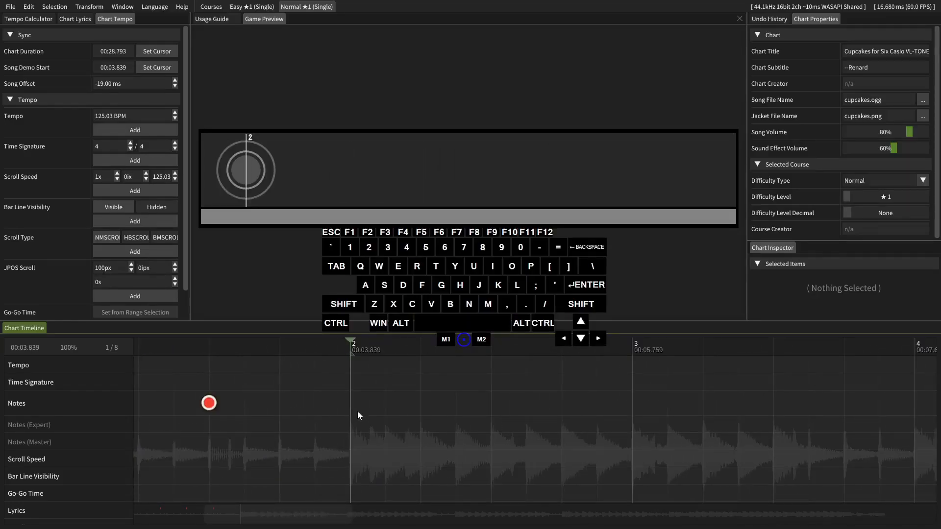
Place a one-beat drumroll from the start of measure 2, at 00:03.839, to its second beat.
{"action": "key", "text": "u"}
{"action": "key", "text": "Right"}
{"action": "key", "text": "Right"}
{"action": "key", "text": "Right"}
{"action": "key", "text": "Right"}
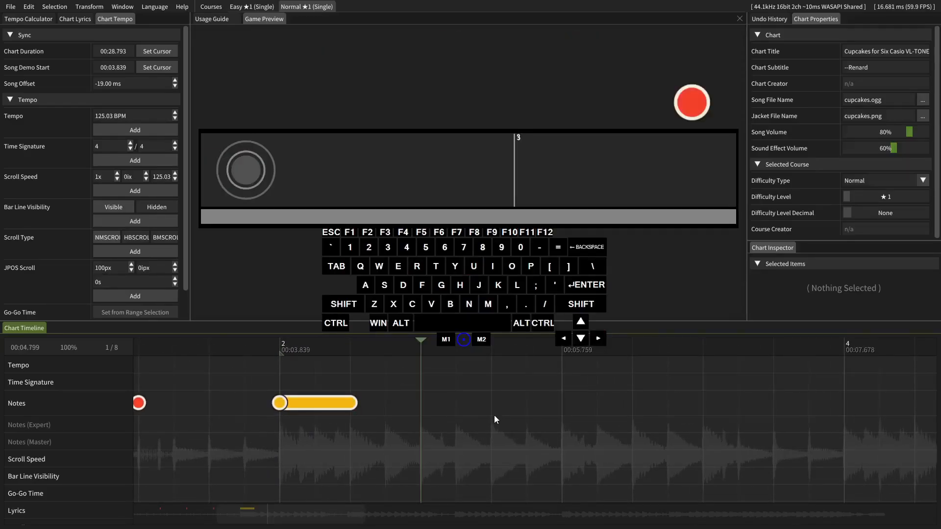
Place small Don notes on the third and fourth beats of measure 2.
{"action": "key", "text": "j"}
{"action": "key", "text": "Right"}
{"action": "key", "text": "Right"}
{"action": "key", "text": "j"}
{"action": "key", "text": "Right"}
{"action": "key", "text": "Right"}
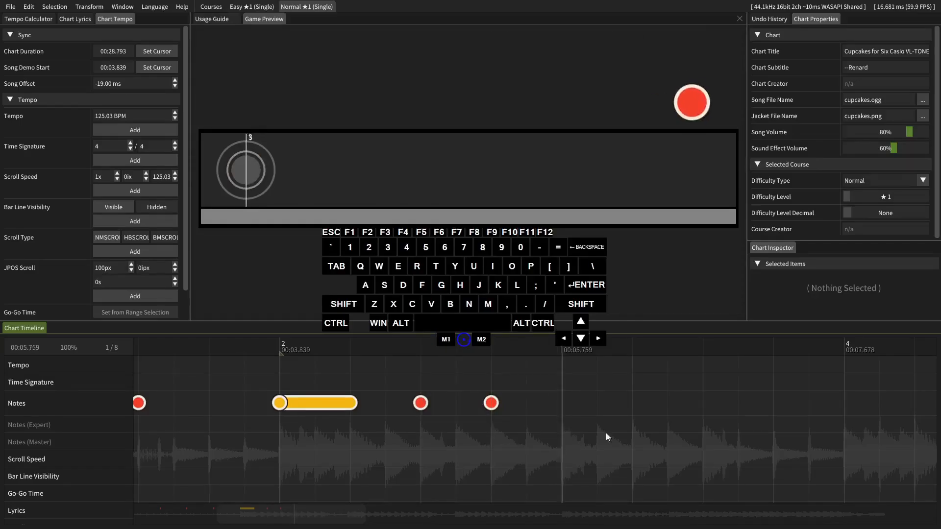
Place four small Ka notes in measure 3: on beats one, two and three and halfway between beats two and three.
{"action": "key", "text": "k"}
{"action": "key", "text": "Right"}
{"action": "key", "text": "Right"}
{"action": "key", "text": "k"}
{"action": "key", "text": "Right"}
{"action": "key", "text": "k"}
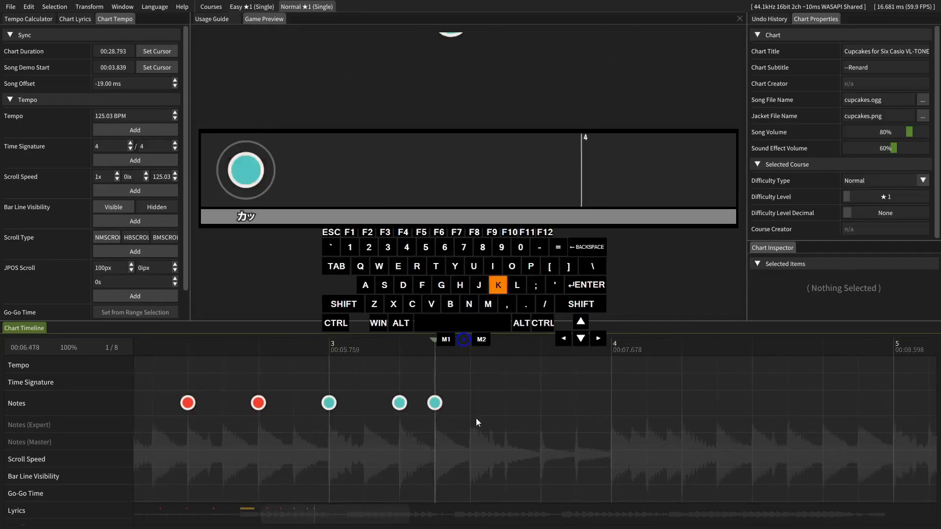
{"action": "key", "text": "Right"}
{"action": "key", "text": "k"}
Play back the notes of measures 2 and 3 from 00:03.839.
{"action": "scroll", "coordinate": [417, 443], "scroll_direction": "up", "scroll_amount": 6}
{"action": "left_click", "coordinate": [360, 398]}
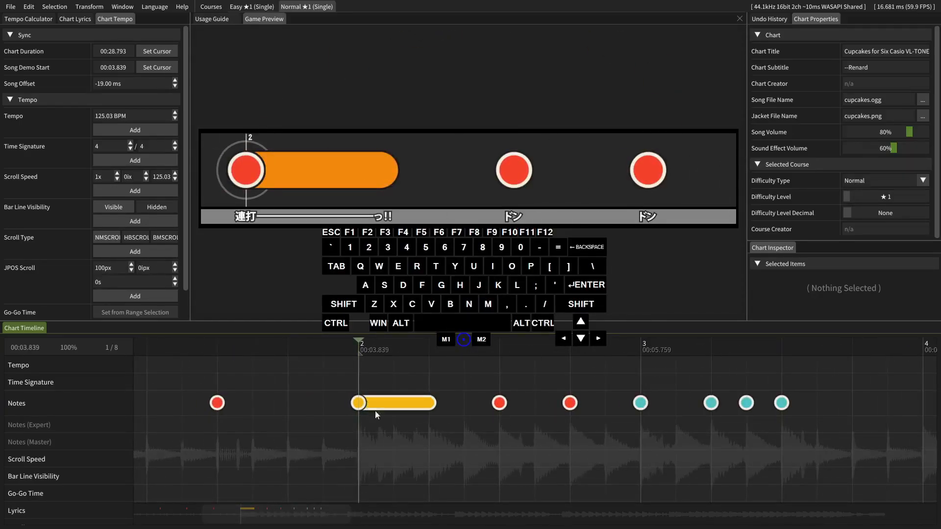
{"action": "key", "text": "space"}
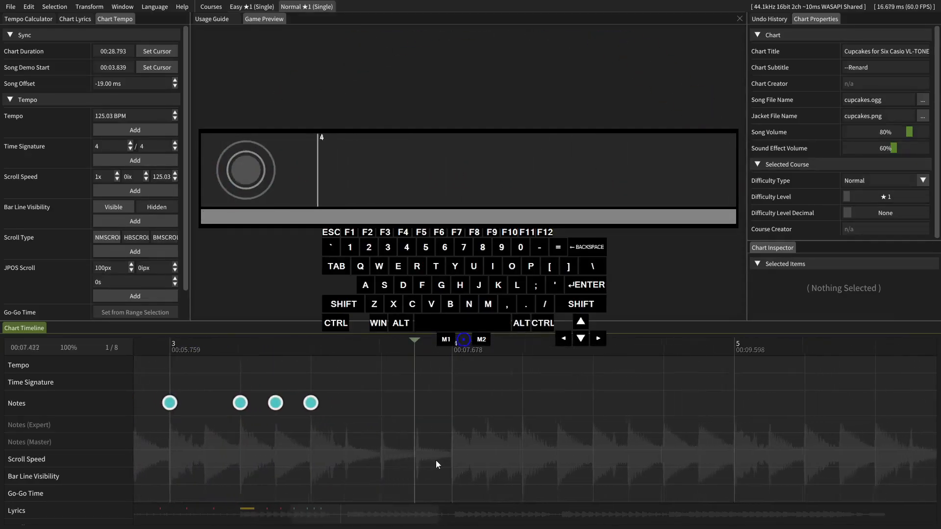
{"action": "key", "text": "space"}
Copy the notes of measures 2 and 3 and paste them at the start of measure 4, at 00:07.678.
{"action": "left_click", "coordinate": [517, 459]}
{"action": "scroll", "coordinate": [573, 456], "scroll_direction": "down", "scroll_amount": 3}
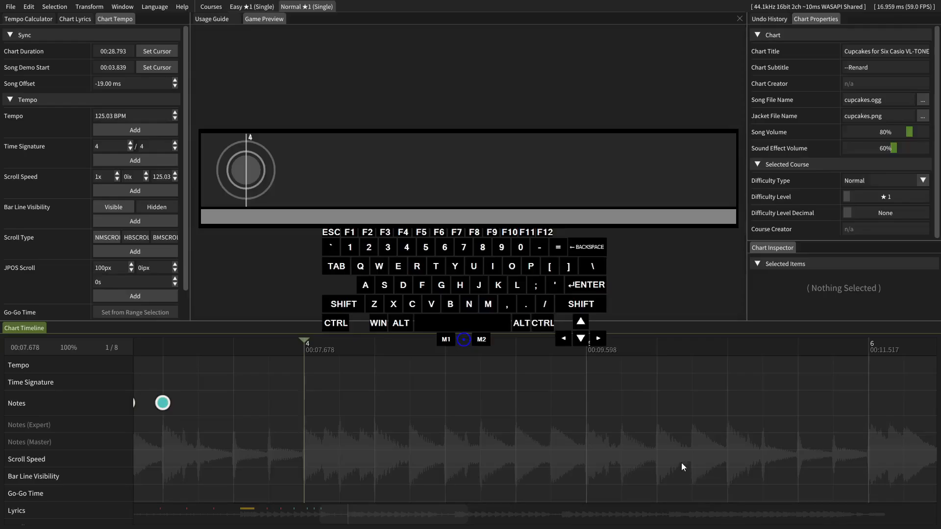
{"action": "scroll", "coordinate": [618, 456], "scroll_direction": "up", "scroll_amount": 7}
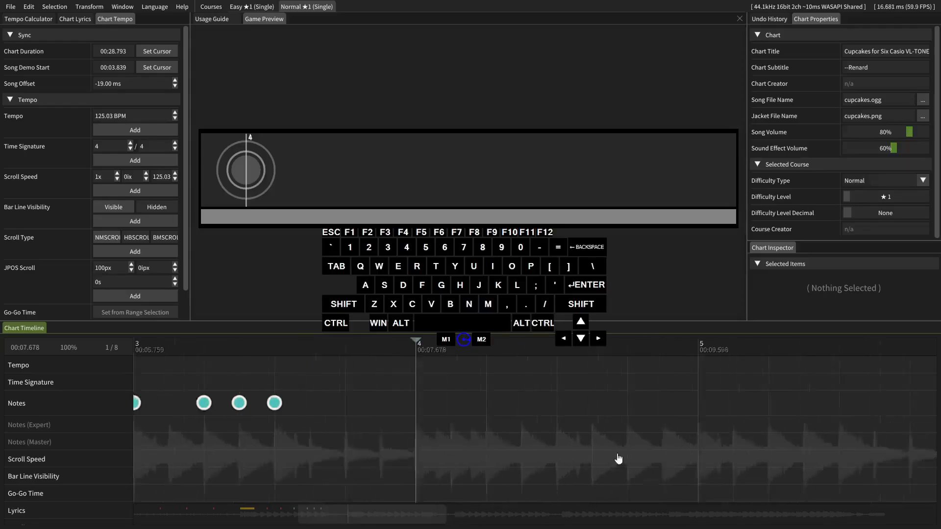
{"action": "left_click_drag", "start_coordinate": [679, 426], "coordinate": [197, 386]}
{"action": "key", "text": "ctrl+c"}
{"action": "scroll", "coordinate": [353, 444], "scroll_direction": "down", "scroll_amount": 7}
{"action": "key", "text": "ctrl+v"}
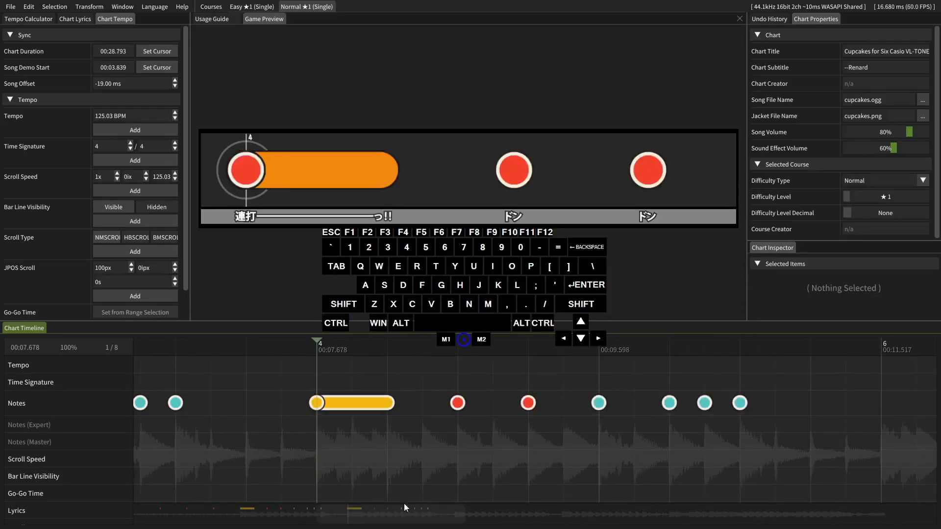
Play back the pasted notes of measures 4 and 5, and play the song from measure 6 to hear its rhythm.
{"action": "key", "text": "space"}
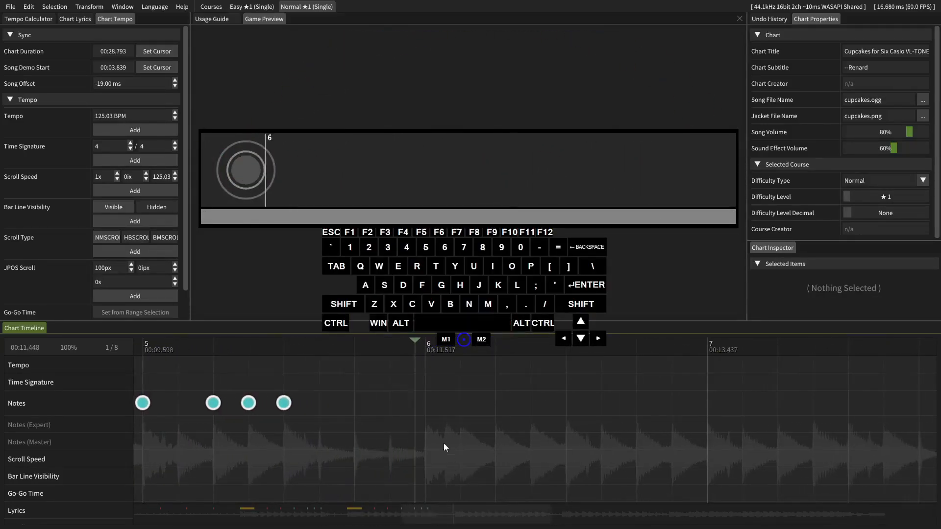
{"action": "left_click", "coordinate": [425, 418]}
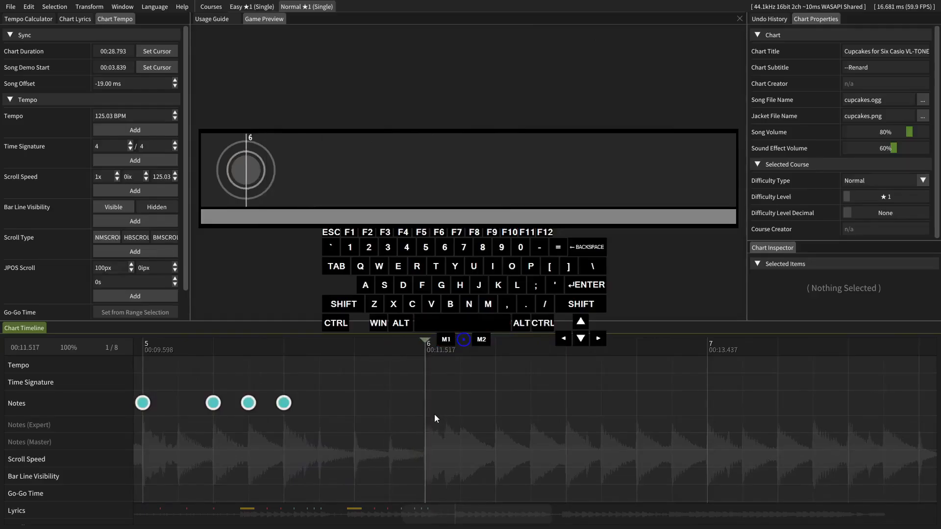
{"action": "key", "text": "space"}
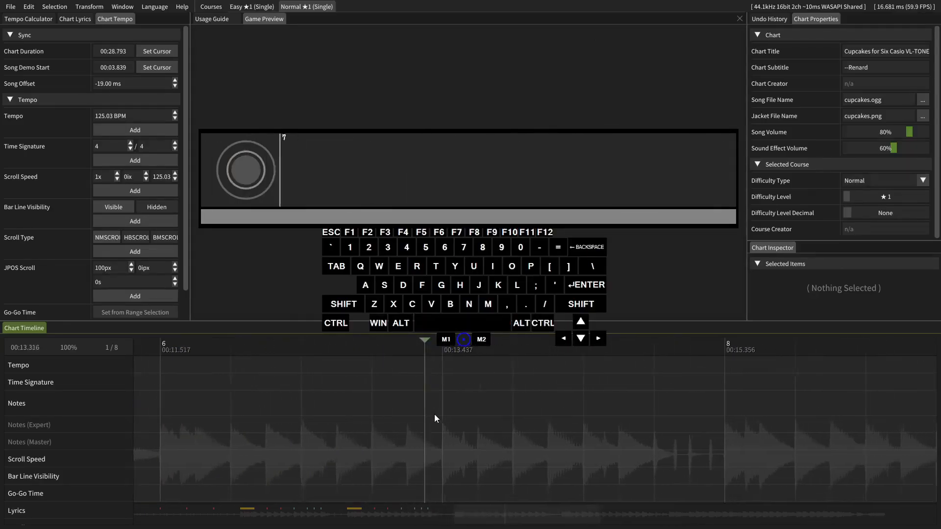
Stop playback and place five small Ka notes in measure 6: on beats one to four and halfway between beats one and two.
{"action": "key", "text": "space"}
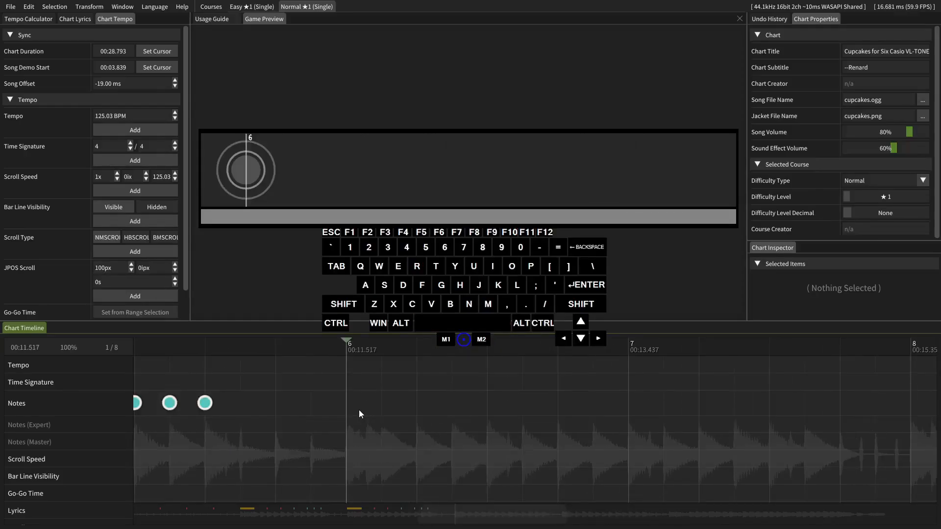
{"action": "left_click_drag", "start_coordinate": [359, 409], "coordinate": [283, 393]}
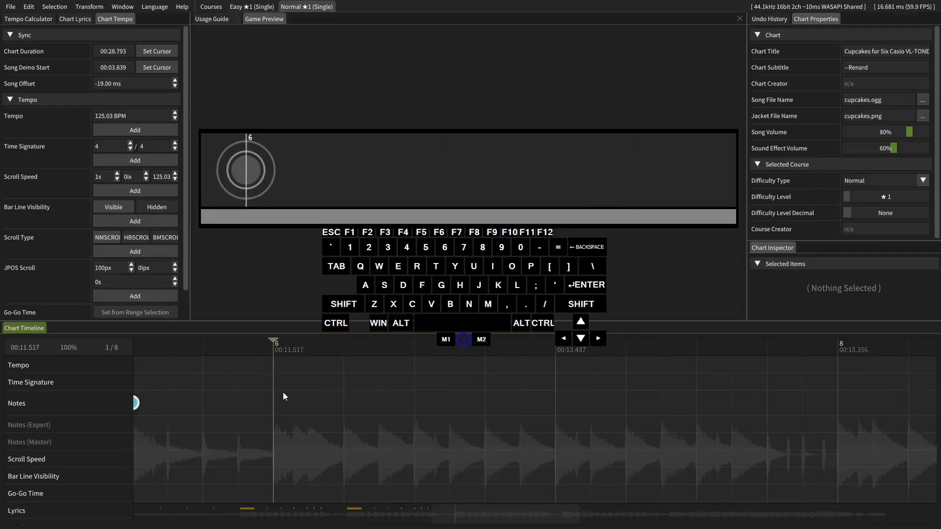
{"action": "key", "text": "k"}
{"action": "key", "text": "Right"}
{"action": "key", "text": "k"}
{"action": "key", "text": "Right"}
{"action": "key", "text": "k"}
{"action": "key", "text": "Right"}
{"action": "key", "text": "Right"}
{"action": "key", "text": "k"}
{"action": "key", "text": "Right"}
{"action": "key", "text": "Right"}
{"action": "key", "text": "k"}
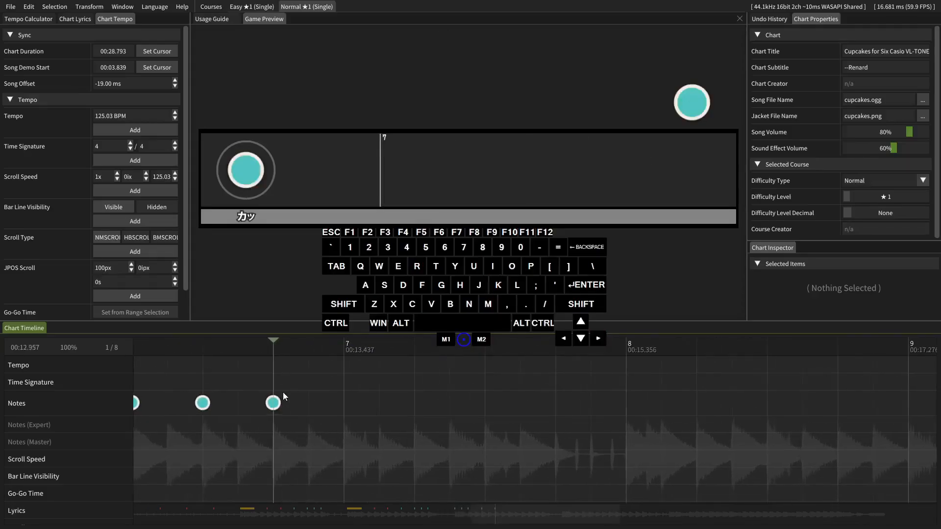
Place three small Don notes in measure 7, on beats one, two and three.
{"action": "key", "text": "Right"}
{"action": "key", "text": "Right"}
{"action": "key", "text": "d"}
{"action": "key", "text": "Right"}
{"action": "key", "text": "Right"}
{"action": "key", "text": "d"}
{"action": "key", "text": "Right"}
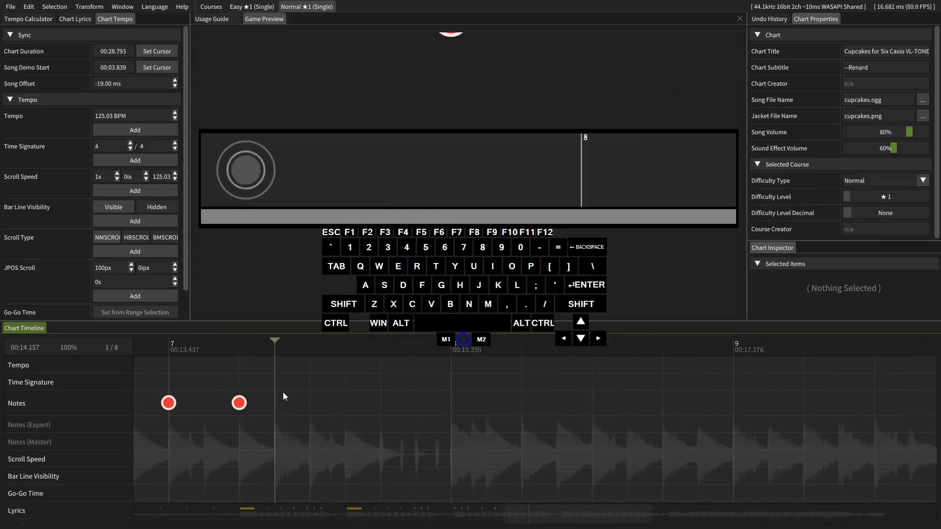
{"action": "key", "text": "Right"}
{"action": "key", "text": "d"}
Play back the new notes of measures 6 and 7 from 00:11.517.
{"action": "scroll", "coordinate": [283, 391], "scroll_direction": "up", "scroll_amount": 6}
{"action": "left_click", "coordinate": [415, 409]}
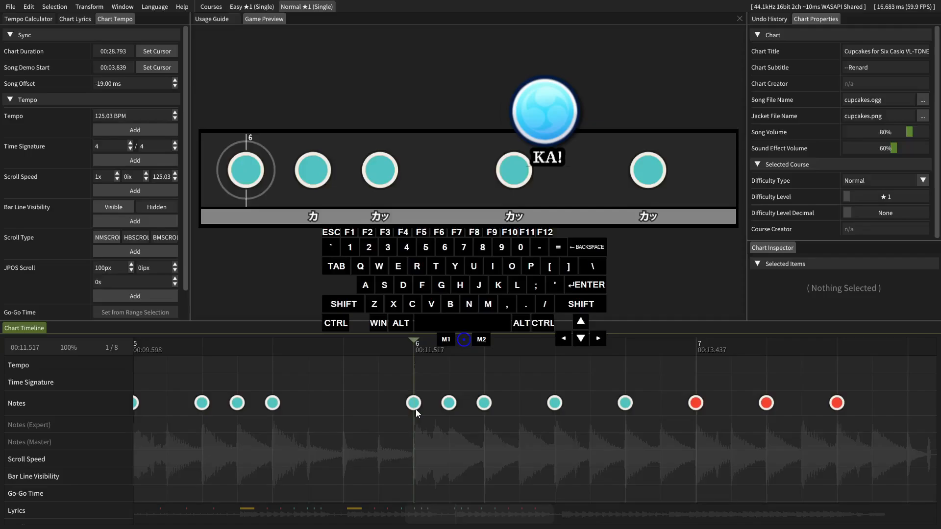
{"action": "scroll", "coordinate": [416, 410], "scroll_direction": "right", "scroll_amount": 3}
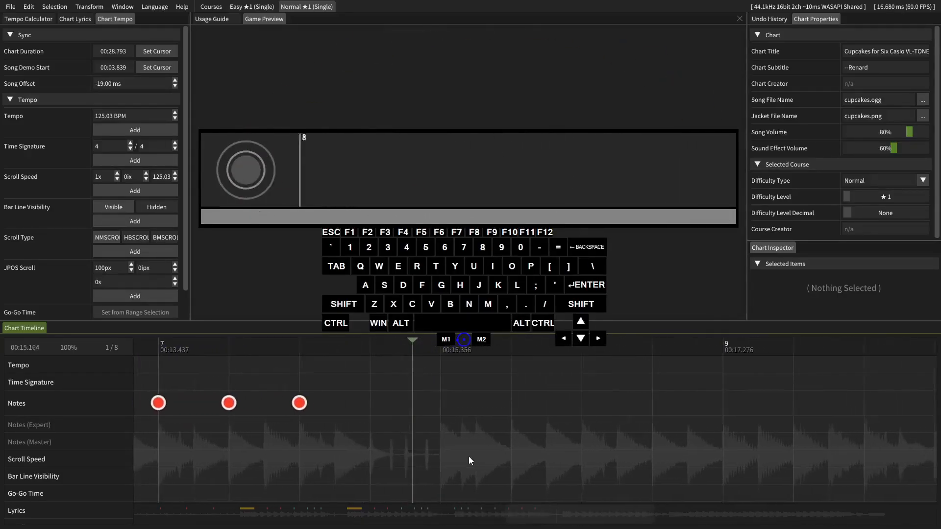
{"action": "key", "text": "space"}
Copy the notes of measures 6 and 7 and paste them at the start of measure 8, at 00:15.356.
{"action": "scroll", "coordinate": [475, 449], "scroll_direction": "left", "scroll_amount": 1}
{"action": "left_click", "coordinate": [487, 434]}
{"action": "left_click", "coordinate": [447, 438]}
{"action": "scroll", "coordinate": [416, 436], "scroll_direction": "right", "scroll_amount": 1}
{"action": "left_click", "coordinate": [446, 423]}
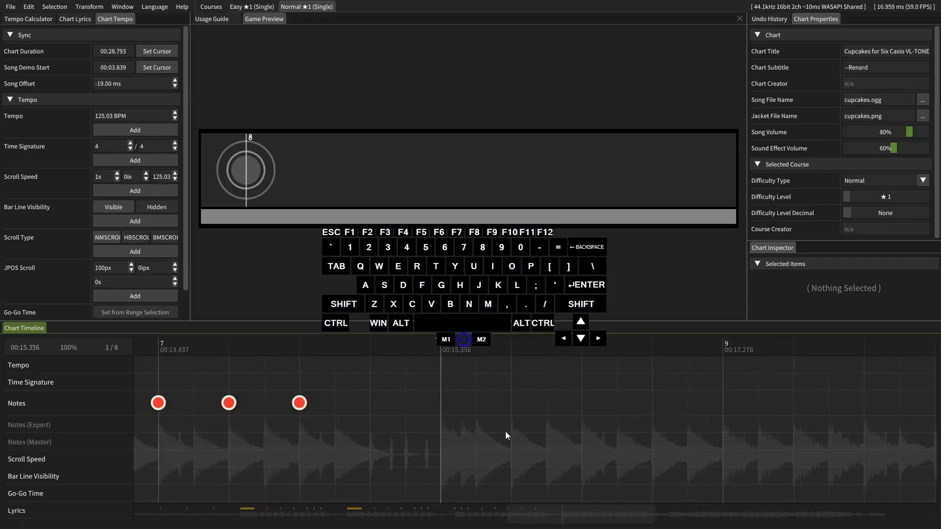
{"action": "left_click_drag", "start_coordinate": [373, 435], "coordinate": [797, 433]}
{"action": "left_click_drag", "start_coordinate": [757, 428], "coordinate": [239, 375]}
{"action": "right_click", "coordinate": [681, 478]}
{"action": "scroll", "coordinate": [681, 477], "scroll_direction": "right", "scroll_amount": 3}
{"action": "key", "text": "ctrl+v"}
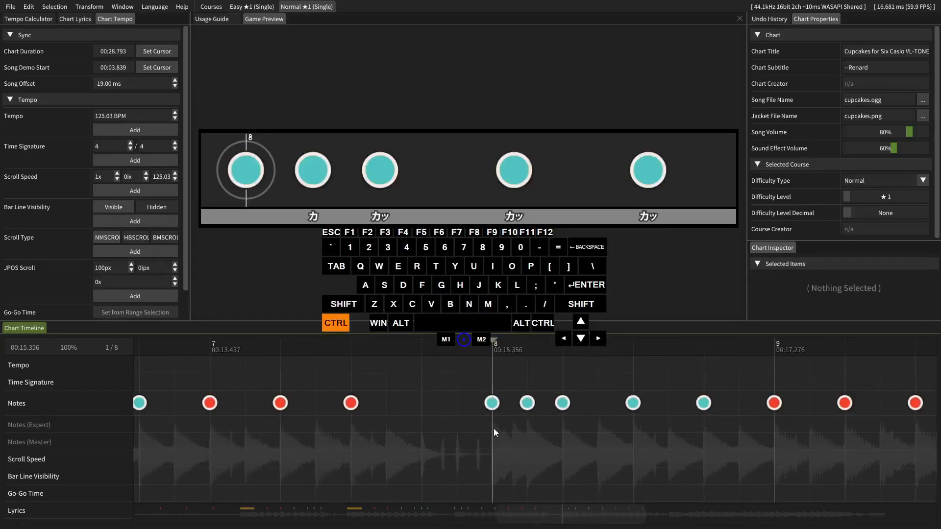
Replace the Don note on beat two of measure 9 with a small Ka note.
{"action": "scroll", "coordinate": [493, 428], "scroll_direction": "right", "scroll_amount": 3}
{"action": "left_click", "coordinate": [488, 402]}
{"action": "key", "text": "k"}
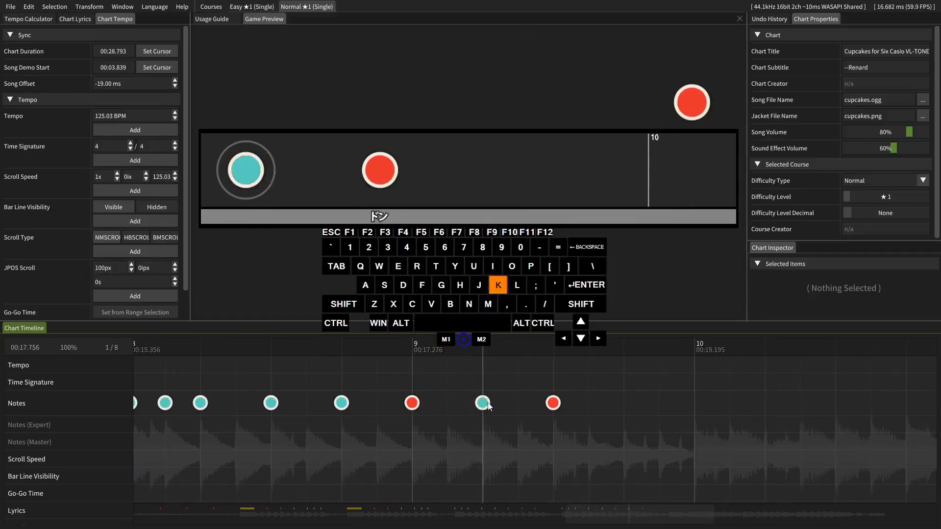
Play back the alternating notes around measure 9 of the Normal chart.
{"action": "scroll", "coordinate": [390, 428], "scroll_direction": "left", "scroll_amount": 3}
{"action": "left_click", "coordinate": [382, 413]}
{"action": "key", "text": "space"}
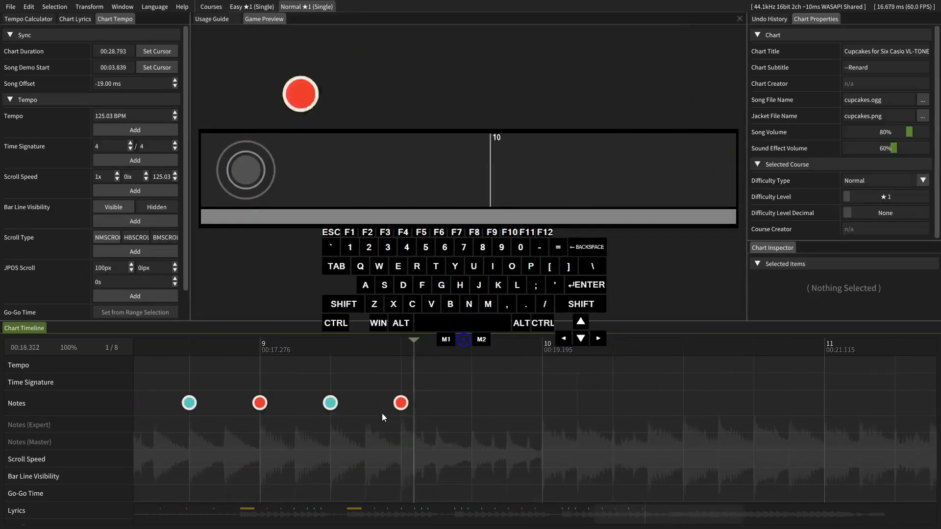
Place alternating red Don and blue Ka notes on the four beats of measure 10, starting with a Don.
{"action": "scroll", "coordinate": [425, 440], "scroll_direction": "right", "scroll_amount": 3}
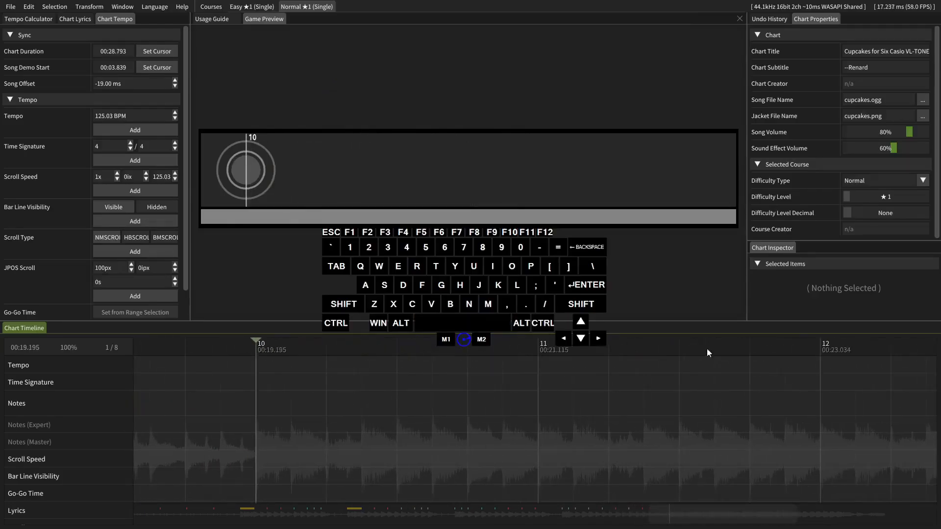
{"action": "scroll", "coordinate": [378, 419], "scroll_direction": "right", "scroll_amount": 1}
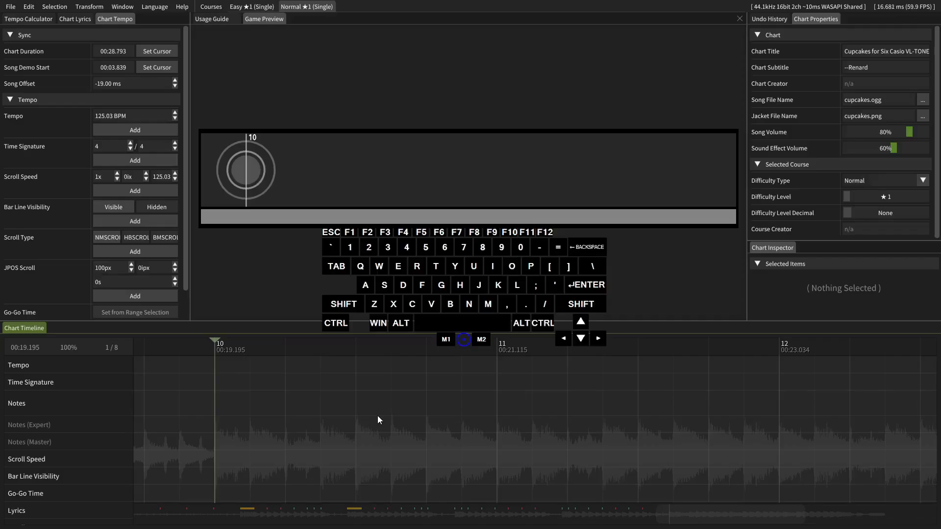
{"action": "key", "text": "space"}
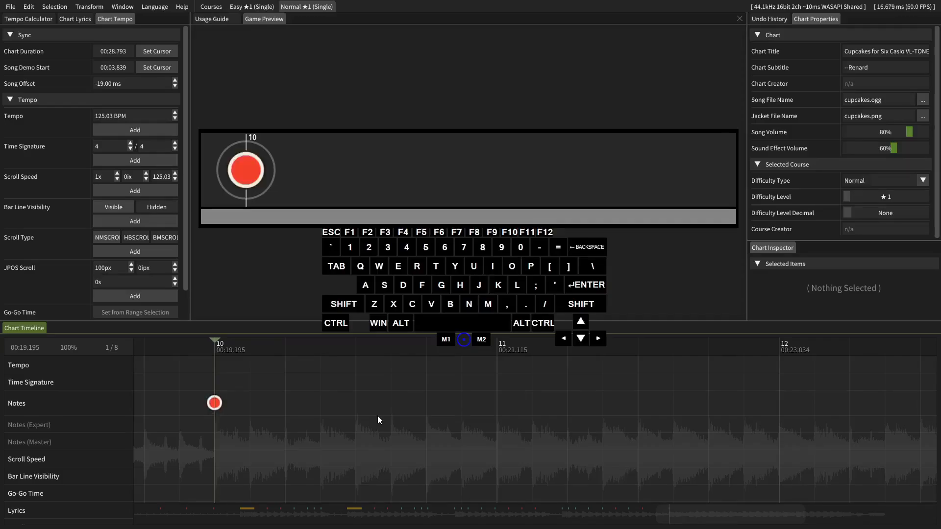
{"action": "key", "text": "Right"}
{"action": "key", "text": "k"}
{"action": "key", "text": "Right"}
{"action": "key", "text": "Right"}
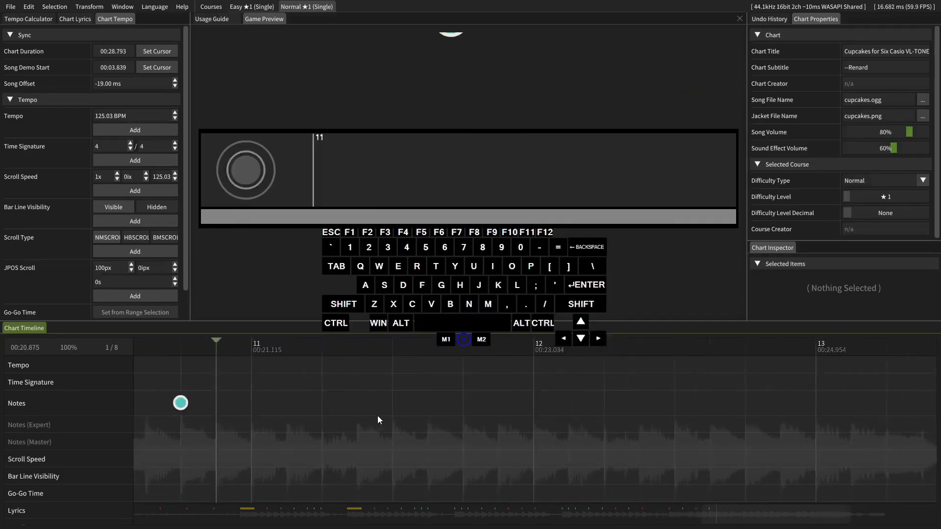
Continue the alternating Don and Ka notes on every beat of measure 11, ending with a Don at the start of measure 12.
{"action": "key", "text": "j"}
{"action": "key", "text": "Right"}
{"action": "key", "text": "Right"}
{"action": "key", "text": "k"}
{"action": "key", "text": "Right"}
{"action": "key", "text": "Right"}
{"action": "key", "text": "j"}
{"action": "key", "text": "Right"}
{"action": "key", "text": "Right"}
{"action": "key", "text": "k"}
{"action": "key", "text": "Right"}
{"action": "key", "text": "Right"}
{"action": "key", "text": "j"}
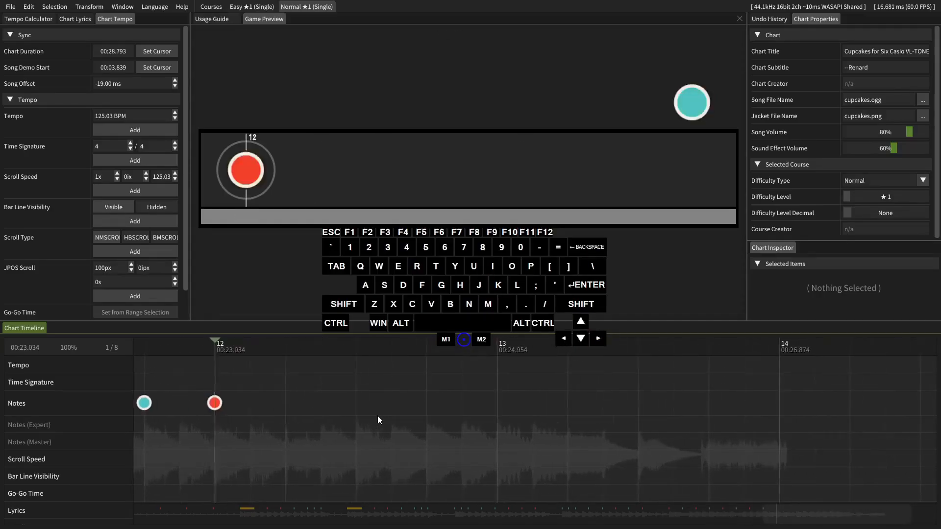
Play back the new notes of measures 10 to 12, including the uncharted music that follows toward measure 14.
{"action": "scroll", "coordinate": [377, 416], "scroll_direction": "up", "scroll_amount": 8}
{"action": "left_click", "coordinate": [299, 422]}
{"action": "key", "text": "space"}
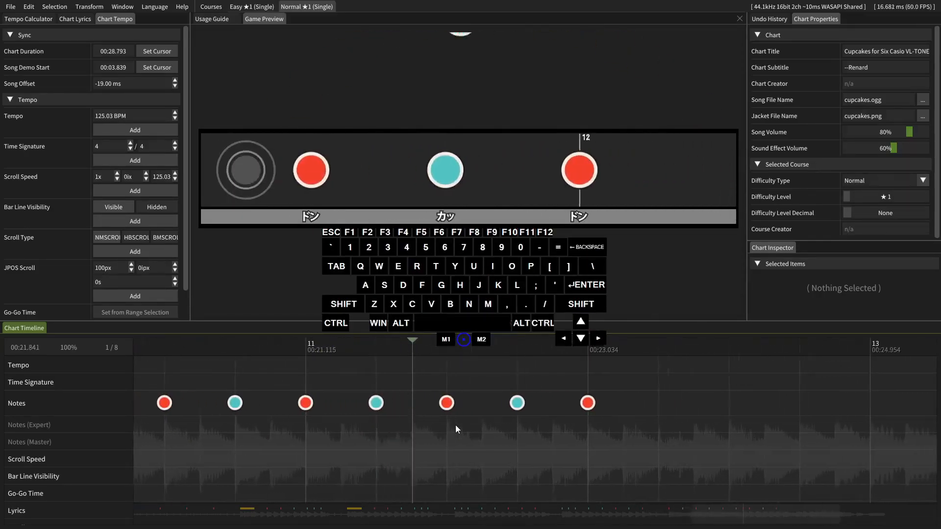
{"action": "key", "text": "space"}
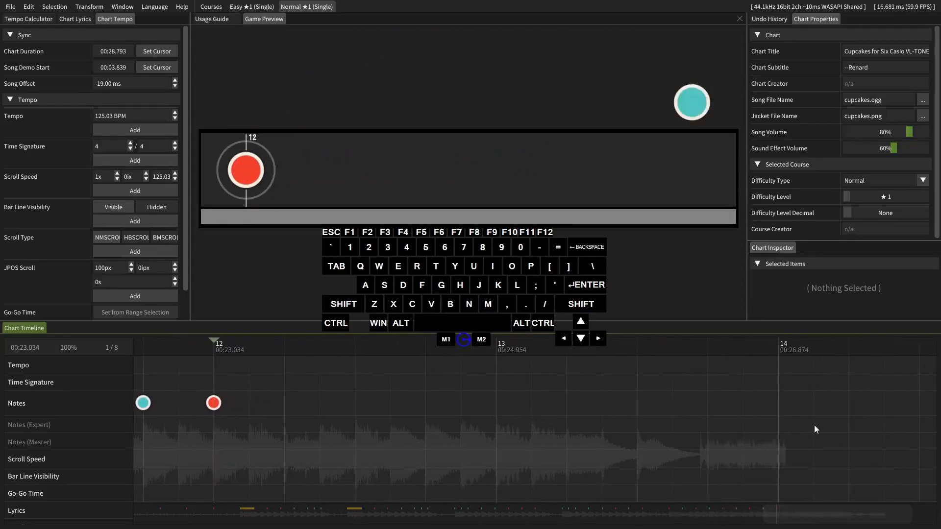
{"action": "key", "text": "space"}
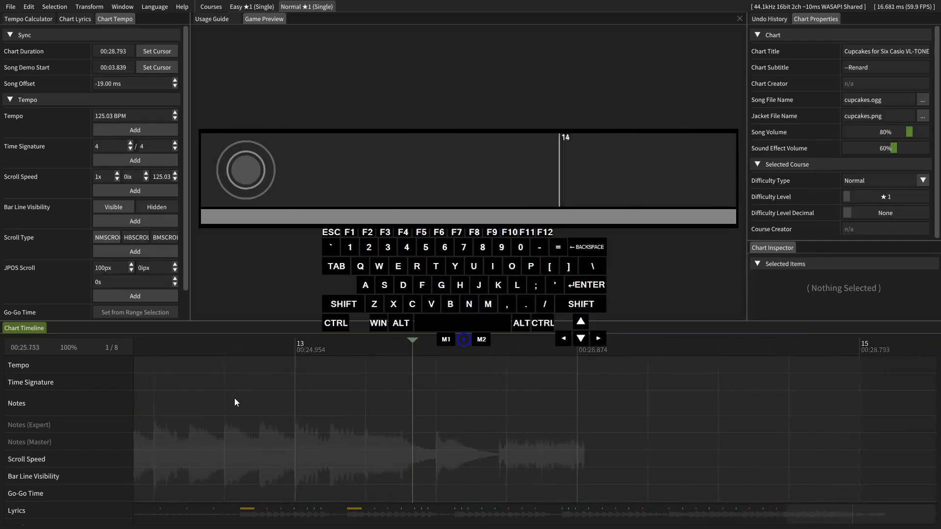
{"action": "key", "text": "space"}
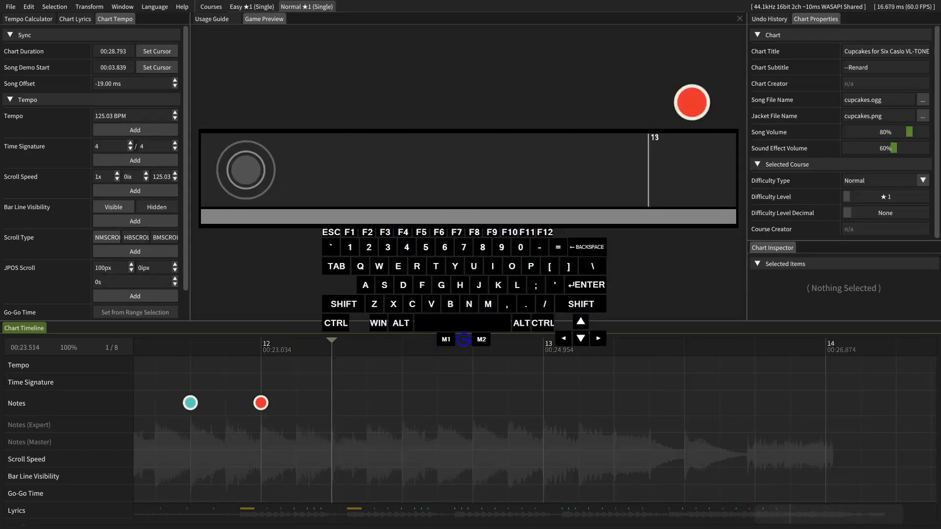
Place a Don on beat 2 of measure 12, Ka notes on beats 3 and 4, and two Ka notes a half beat apart opening measure 13.
{"action": "key", "text": "f"}
{"action": "left_click", "coordinate": [408, 434]}
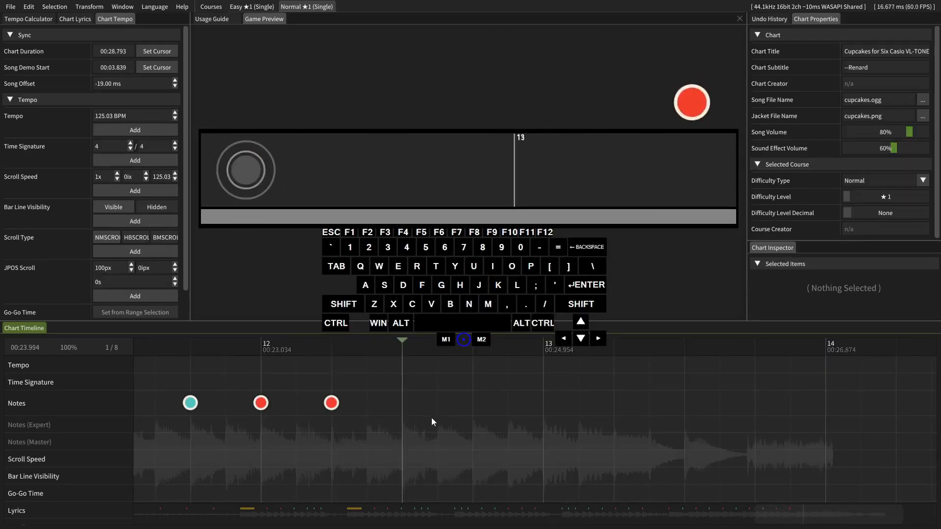
{"action": "key", "text": "k"}
{"action": "key", "text": "k"}
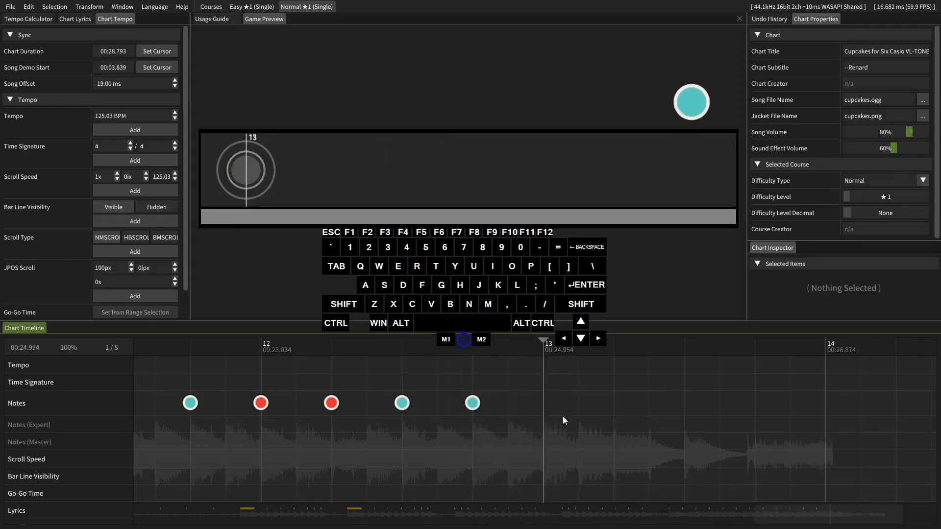
{"action": "key", "text": "k"}
{"action": "left_click", "coordinate": [582, 413]}
{"action": "key", "text": "k"}
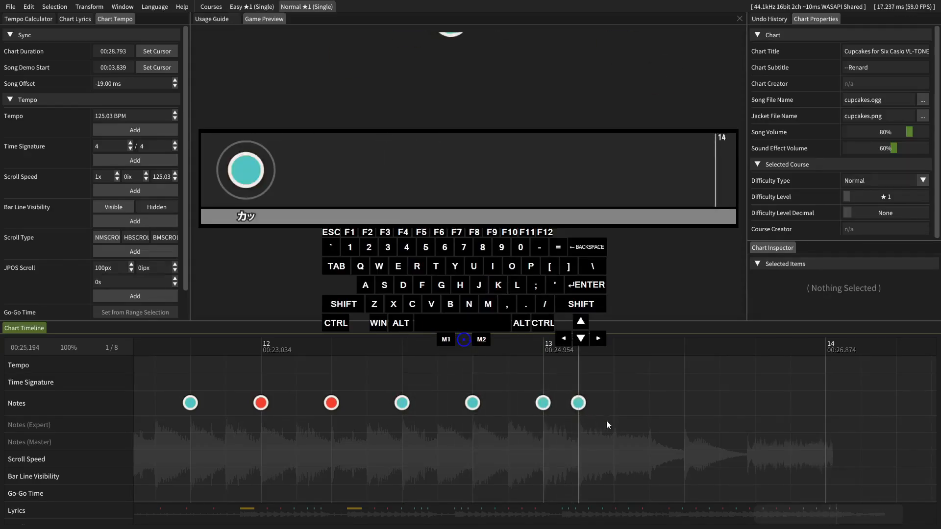
{"action": "left_click_drag", "start_coordinate": [606, 419], "coordinate": [461, 419]}
{"action": "key", "text": "space"}
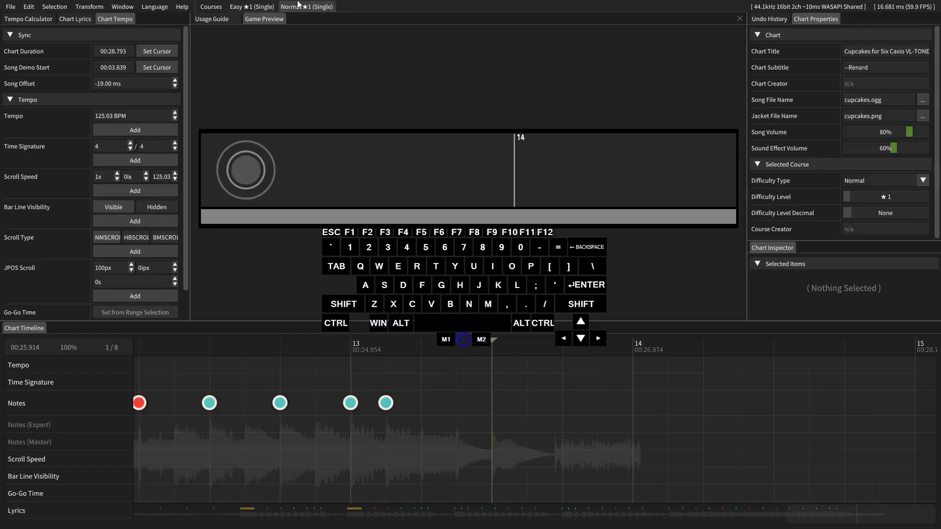
Copy the large Don and the drumroll before measure 14 from the Easy chart into the Normal chart at 00:25.914.
{"action": "left_click", "coordinate": [255, 6]}
{"action": "left_click_drag", "start_coordinate": [469, 378], "coordinate": [600, 426]}
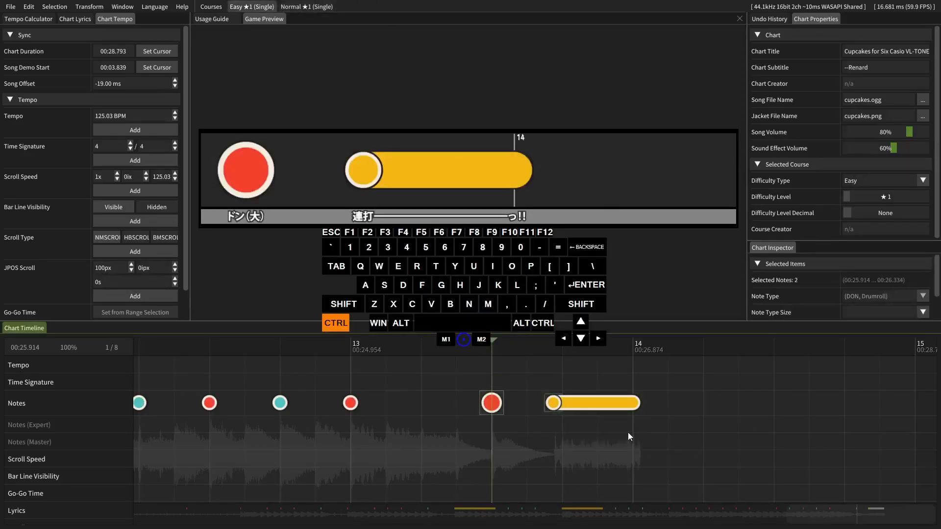
{"action": "left_click", "coordinate": [330, 6]}
{"action": "key", "text": "ctrl+v"}
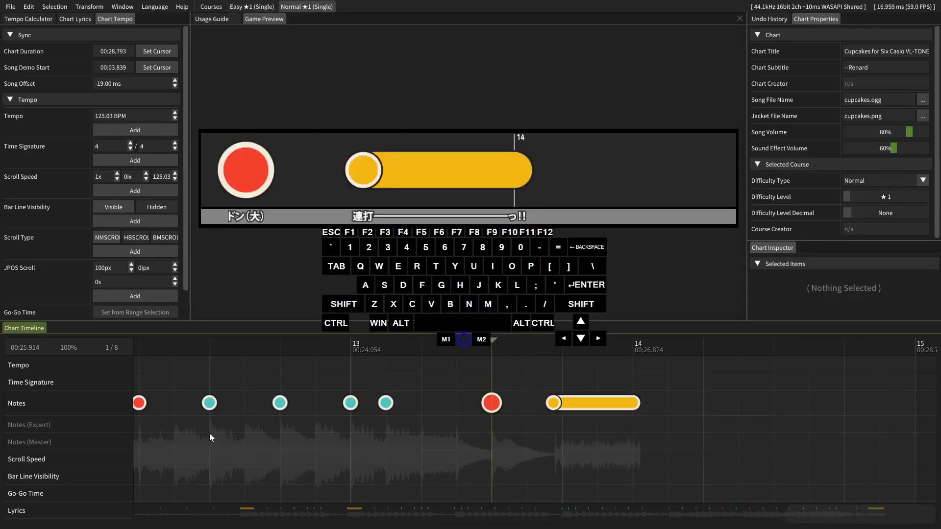
Play back the ending of the Normal chart from measure 13 through the drumroll.
{"action": "left_click_drag", "start_coordinate": [210, 433], "coordinate": [452, 434]}
{"action": "left_click", "coordinate": [381, 403]}
{"action": "key", "text": "space"}
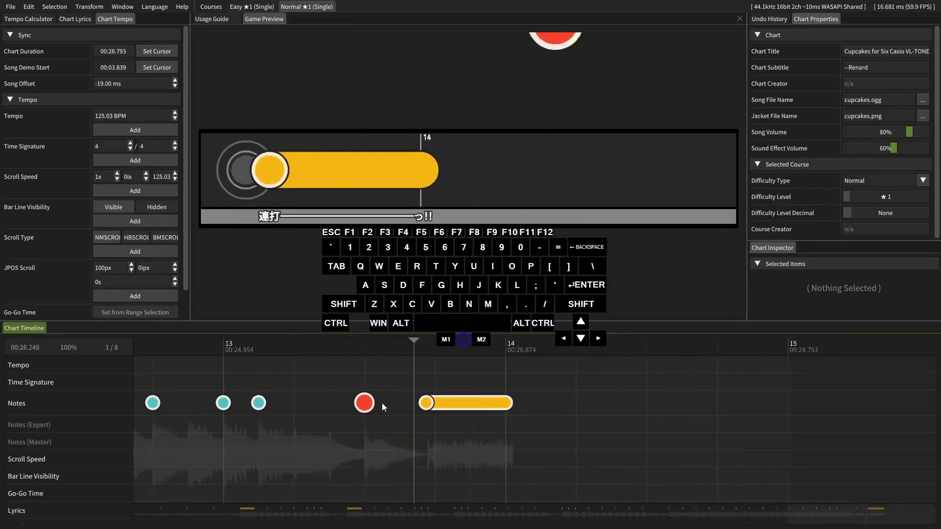
{"action": "left_click", "coordinate": [579, 434]}
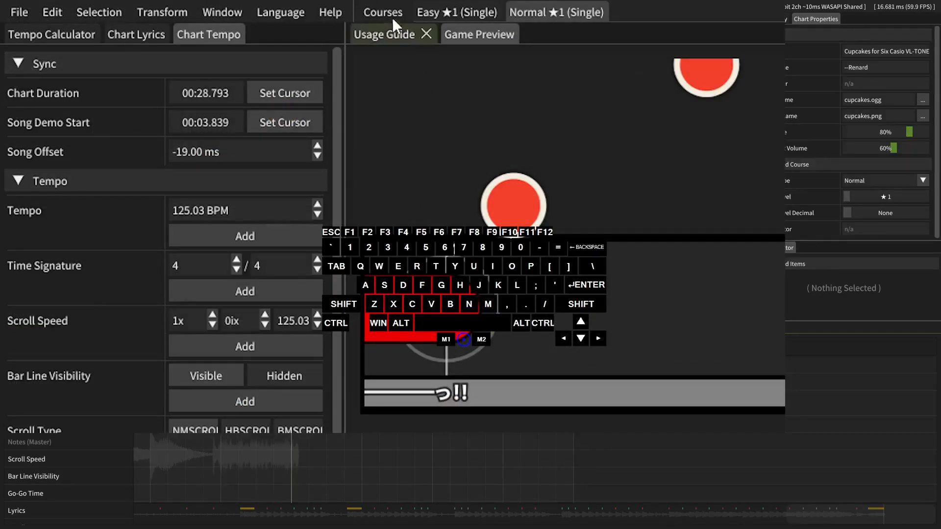
Add a new Hard course to the chart.
{"action": "left_click", "coordinate": [383, 11]}
{"action": "mouse_move", "coordinate": [405, 36]}
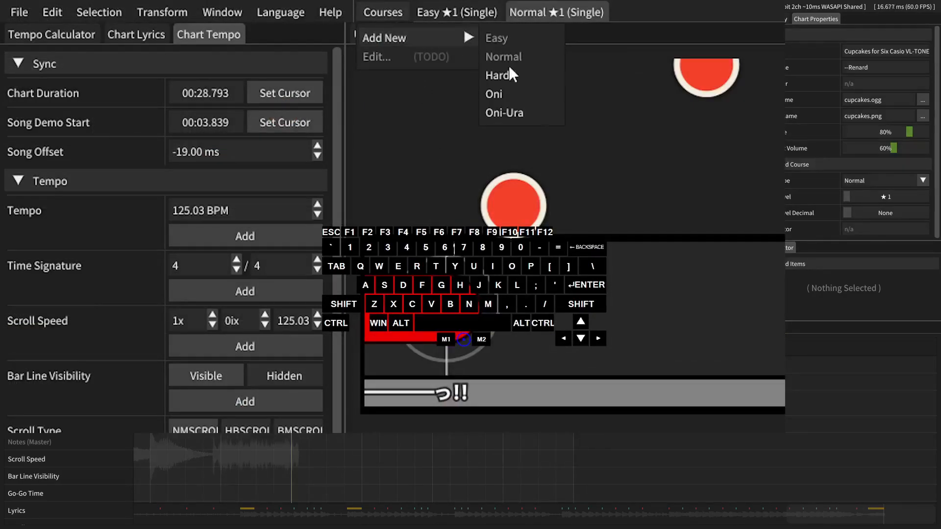
{"action": "left_click", "coordinate": [519, 76]}
Play the song's intro from the beginning of the empty Hard chart.
{"action": "left_click_drag", "start_coordinate": [241, 510], "coordinate": [225, 520]}
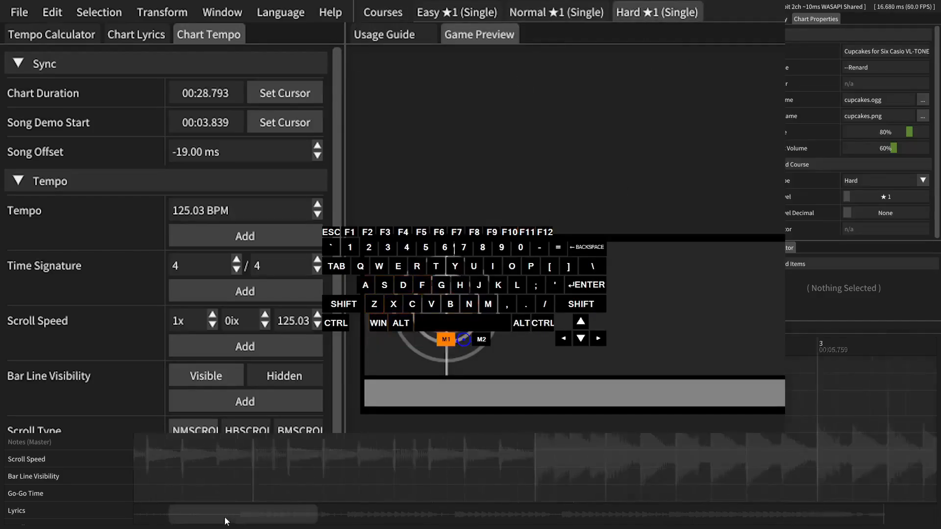
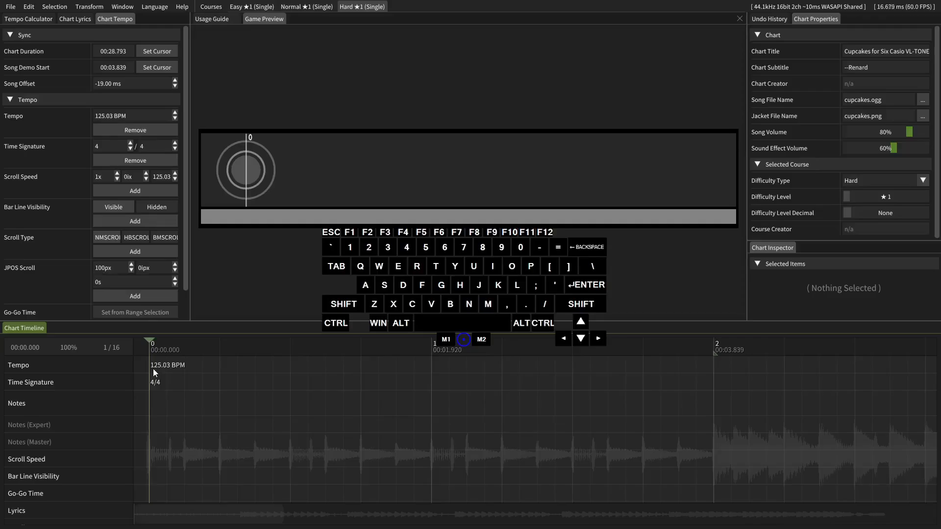
{"action": "key", "text": "space"}
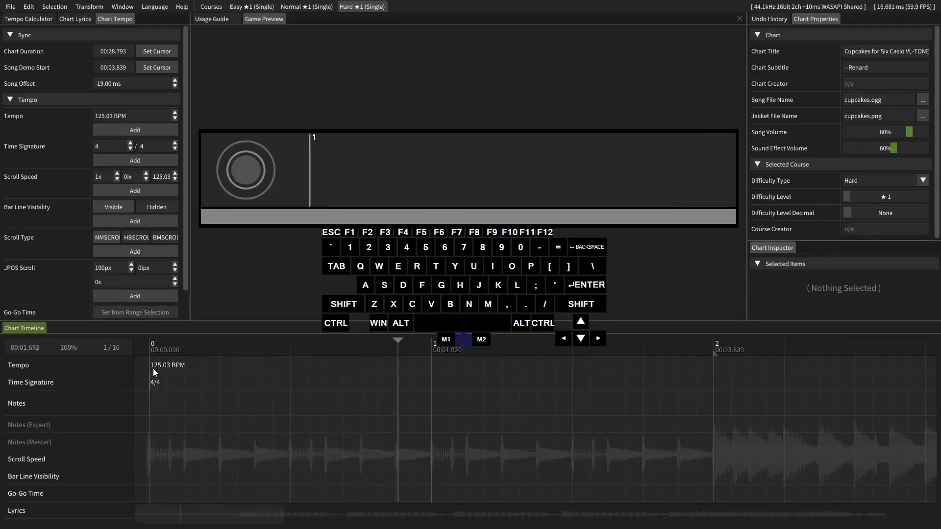
{"action": "key", "text": "space"}
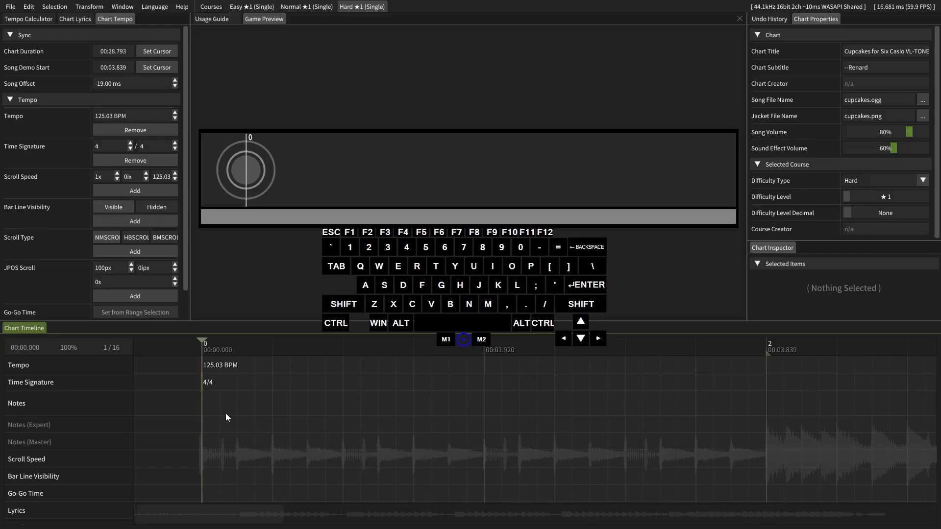
Place alternating Don, Ka, Don, Ka notes at half-beat spacing from 00:00.000 in measure 0 of the Hard chart.
{"action": "key", "text": "f"}
{"action": "key", "text": "Right"}
{"action": "key", "text": "Right"}
{"action": "key", "text": "d"}
{"action": "key", "text": "Right"}
{"action": "key", "text": "Right"}
{"action": "key", "text": "f"}
{"action": "key", "text": "Right"}
{"action": "key", "text": "Right"}
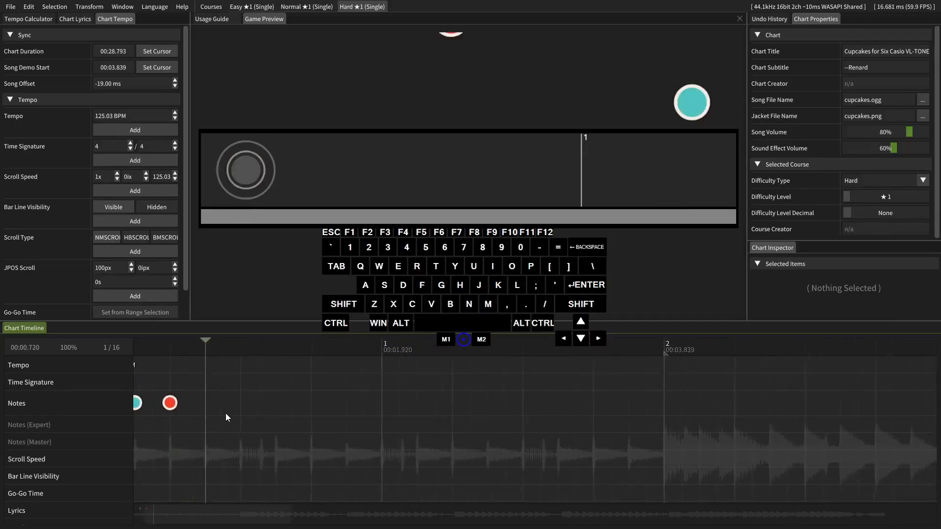
{"action": "key", "text": "d"}
{"action": "key", "text": "Right"}
{"action": "key", "text": "Right"}
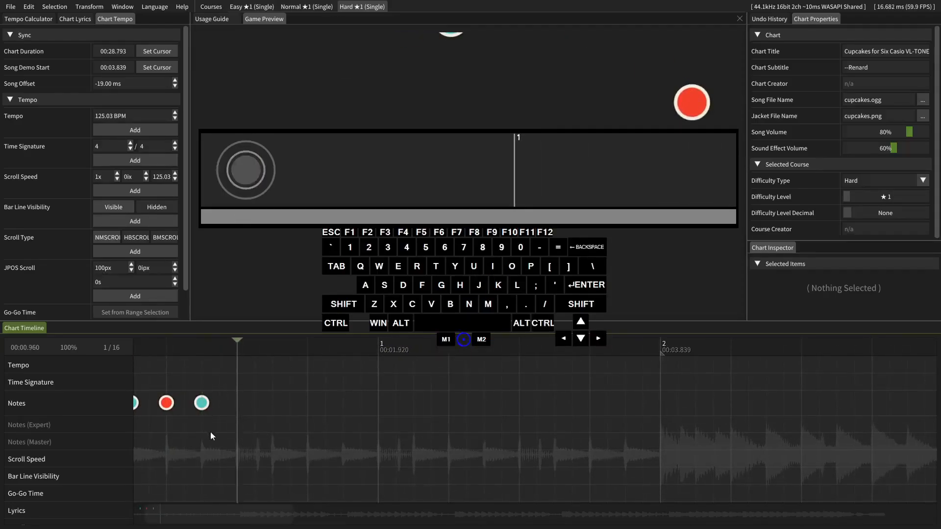
Add alternating Ka and Don notes every half beat from 00:01.200 to the start of measure 2, leaving beat 3 of measure 1 empty.
{"action": "scroll", "coordinate": [242, 405], "scroll_direction": "up", "scroll_amount": 2}
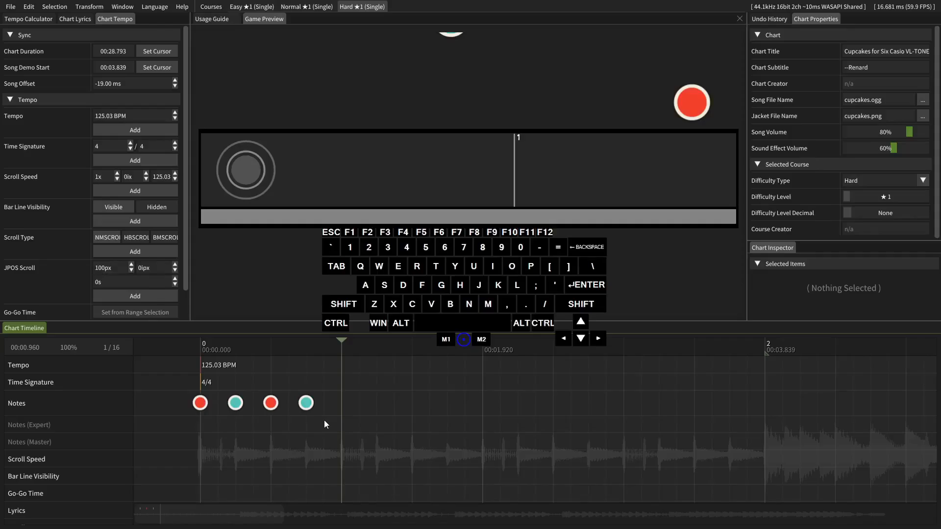
{"action": "left_click", "coordinate": [377, 429]}
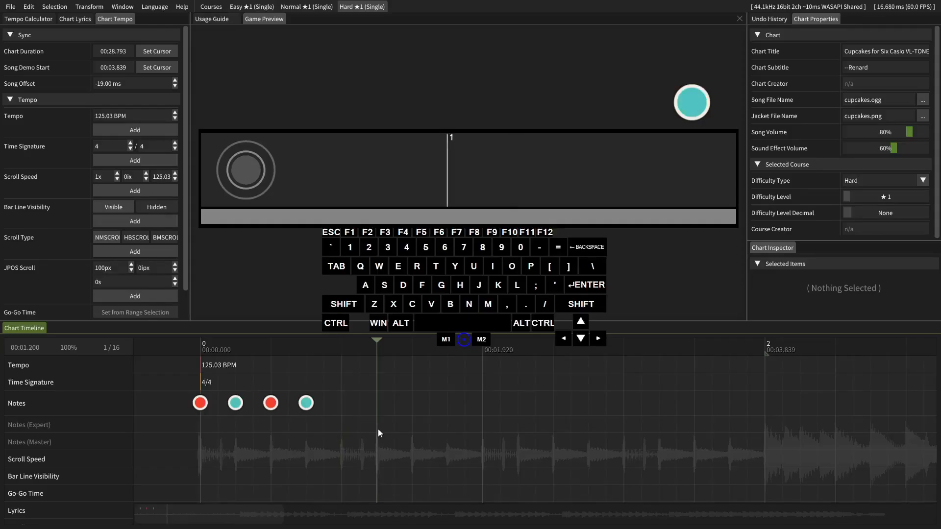
{"action": "key", "text": "space"}
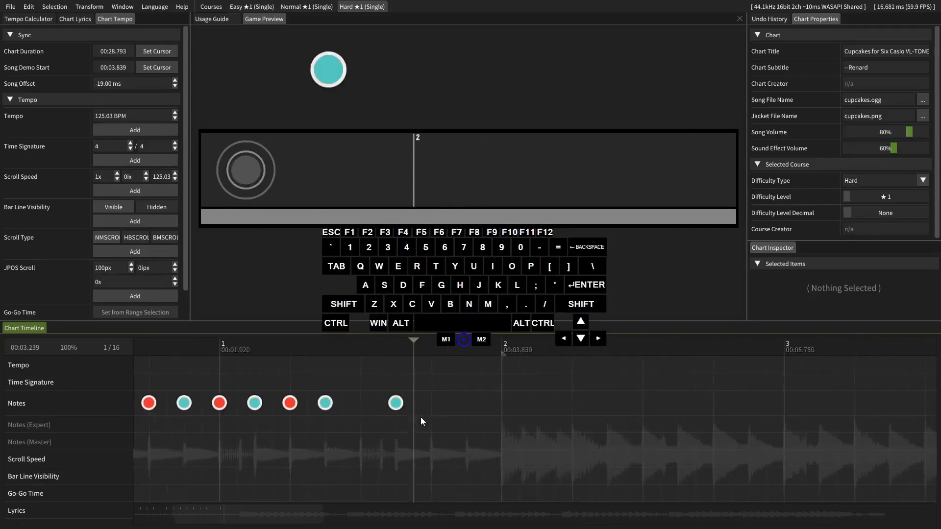
{"action": "key", "text": "Right"}
{"action": "key", "text": "f"}
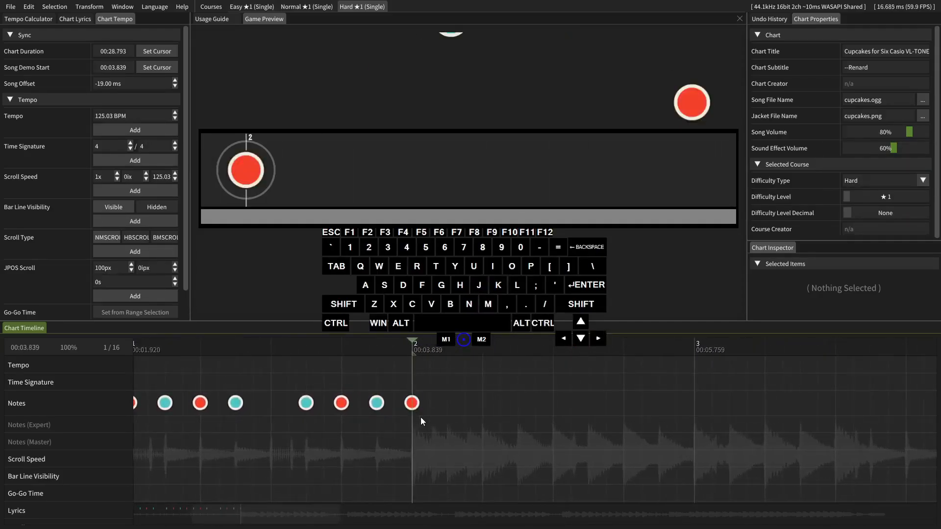
Play back the Hard chart's opening notes and the uncharted music of measures 2 and 3.
{"action": "scroll", "coordinate": [553, 447], "scroll_direction": "up", "scroll_amount": 9}
{"action": "left_click", "coordinate": [377, 416]}
{"action": "key", "text": "space"}
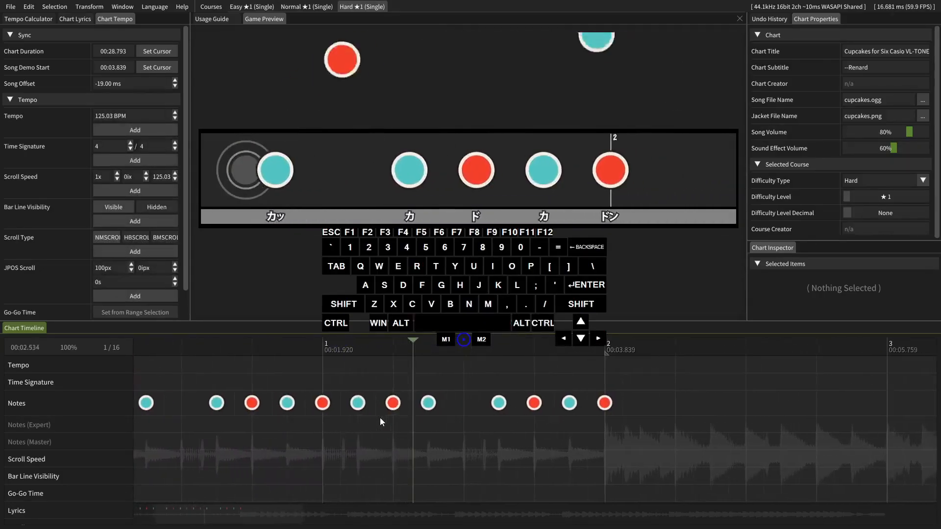
{"action": "key", "text": "space"}
{"action": "key", "text": "Right"}
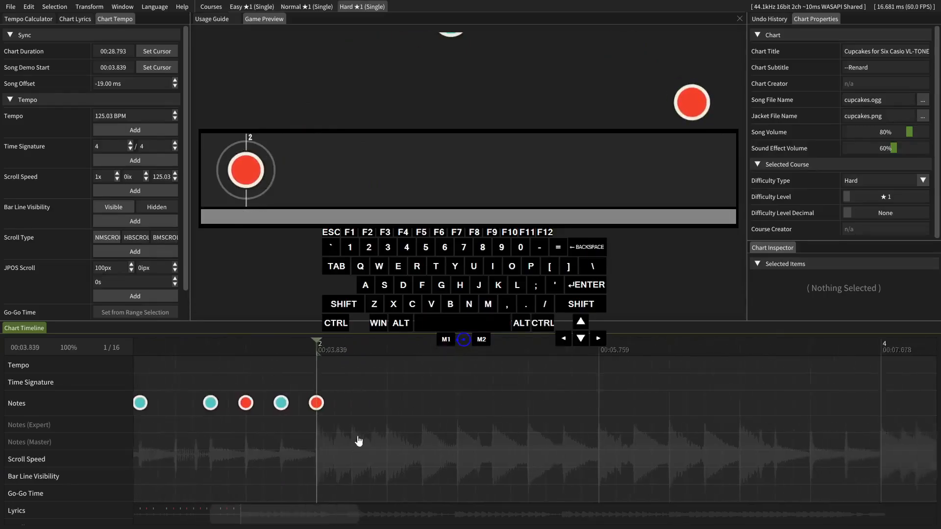
{"action": "key", "text": "Right"}
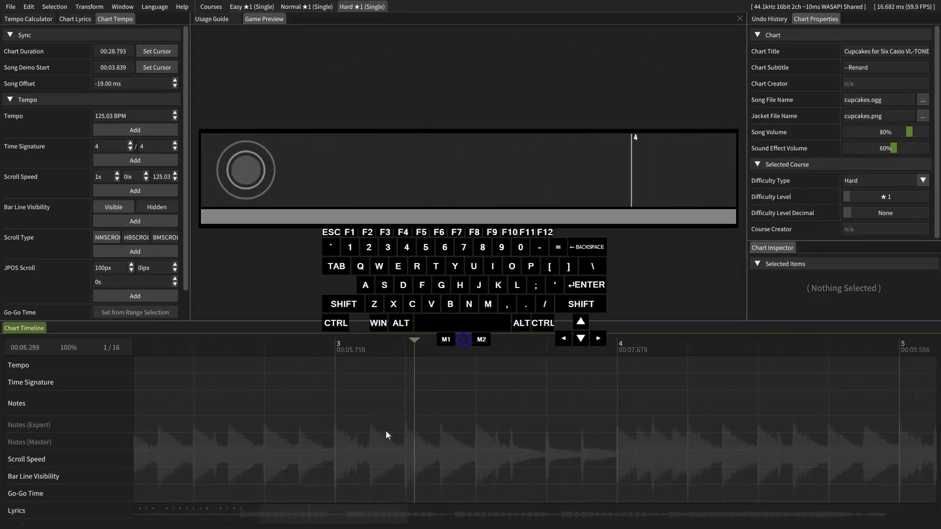
{"action": "key", "text": "space"}
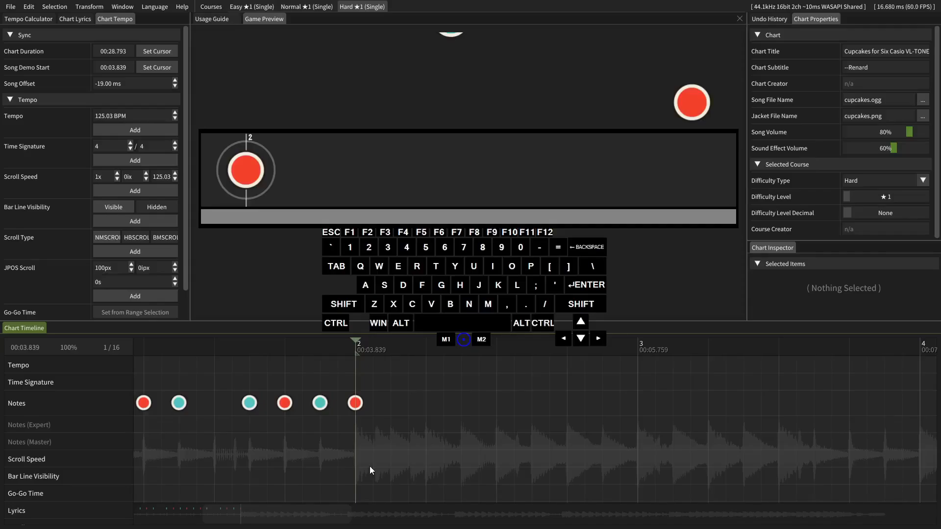
Continue measure 2 with Don, Don, Ka, Ka notes at half-beat spacing after its opening Don.
{"action": "scroll", "coordinate": [371, 445], "scroll_direction": "right", "scroll_amount": 1}
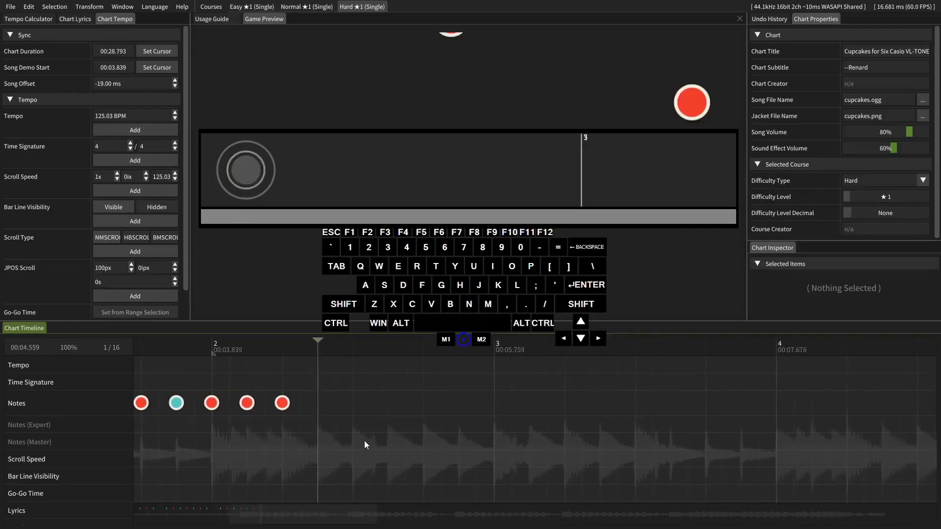
{"action": "key", "text": "d"}
{"action": "key", "text": "Right"}
{"action": "key", "text": "Right"}
{"action": "key", "text": "d"}
{"action": "key", "text": "Left"}
{"action": "key", "text": "Left"}
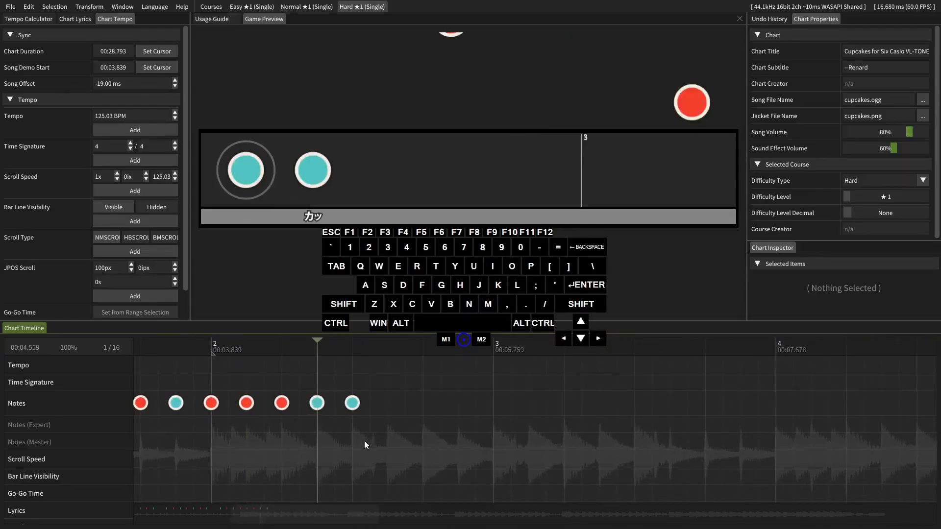
Finish measure 2 with Don, Ka, Don notes every half beat from 00:05.039 to 00:05.519 and play the result.
{"action": "key", "text": "Right"}
{"action": "key", "text": "Right"}
{"action": "key", "text": "Right"}
{"action": "key", "text": "j"}
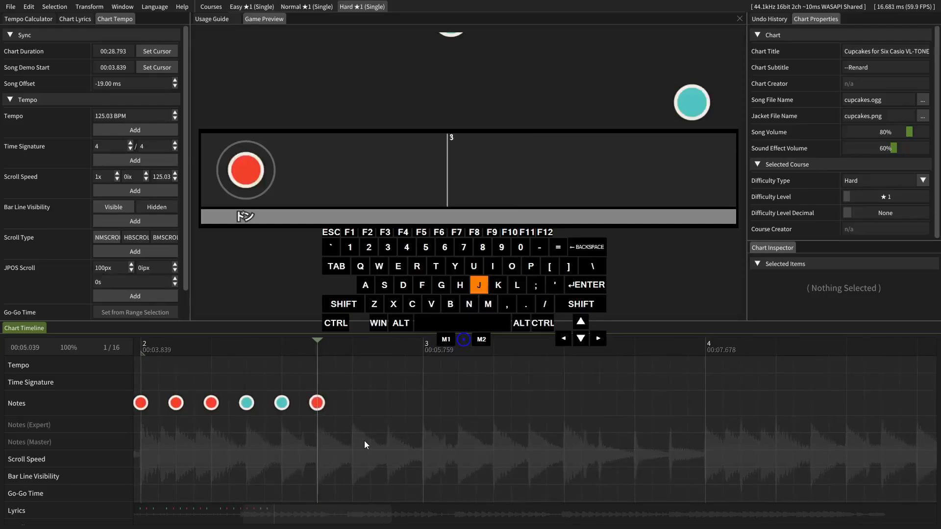
{"action": "key", "text": "Right"}
{"action": "key", "text": "k"}
{"action": "key", "text": "Right"}
{"action": "key", "text": "j"}
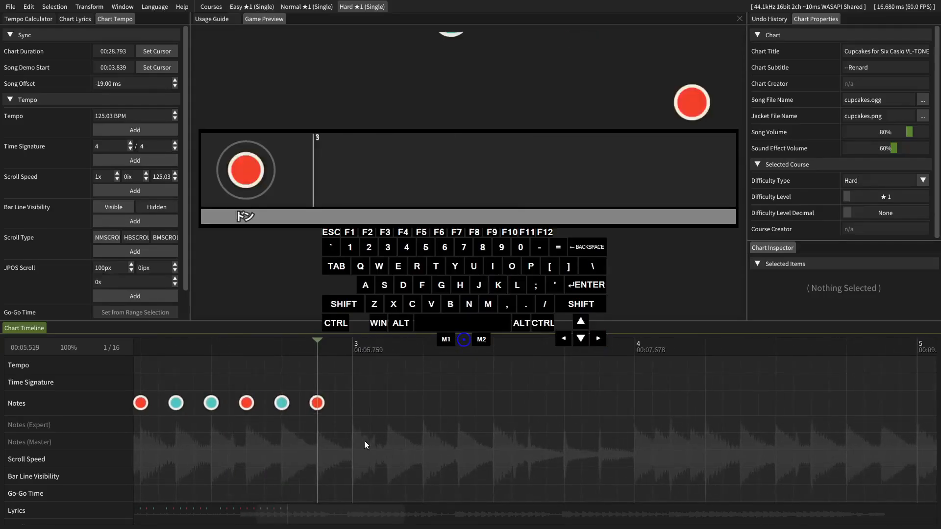
{"action": "key", "text": "Right"}
{"action": "key", "text": "space"}
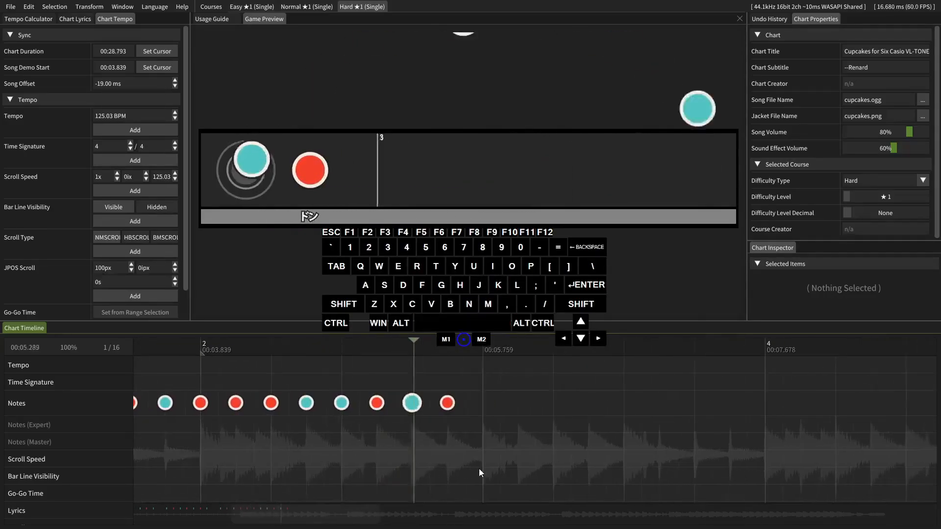
{"action": "key", "text": "space"}
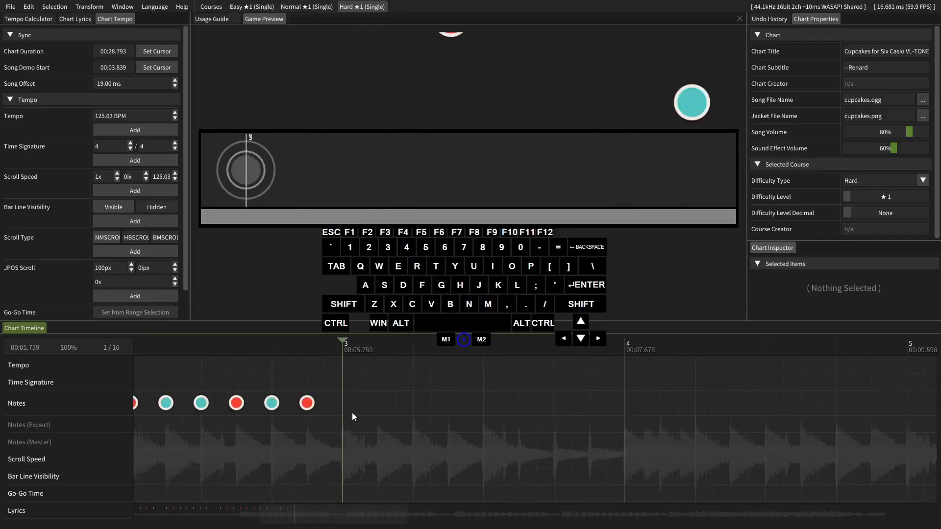
Add Ka, Don, Don, Ka, Ka notes every half beat from the start of measure 3 (00:05.759) to 00:06.718.
{"action": "key", "text": "k"}
{"action": "key", "text": "Right"}
{"action": "key", "text": "Right"}
{"action": "key", "text": "j"}
{"action": "key", "text": "Right"}
{"action": "key", "text": "Right"}
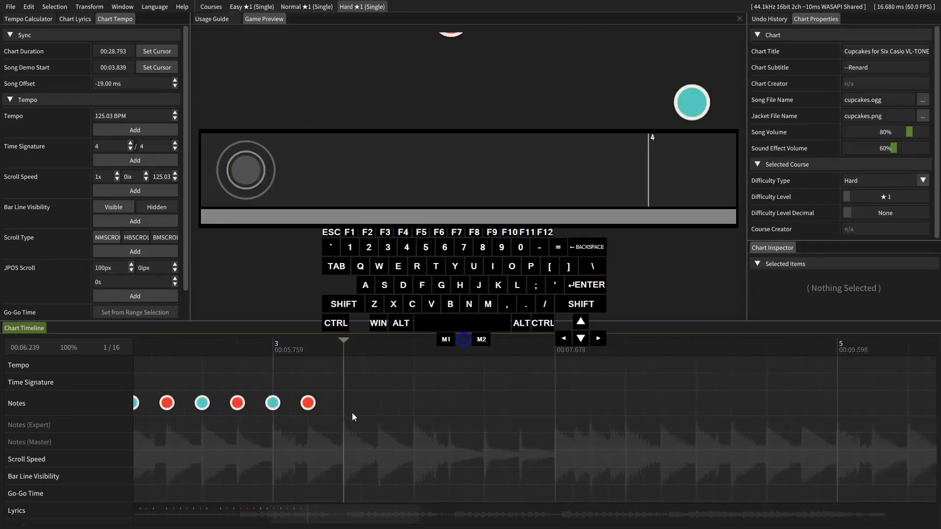
{"action": "key", "text": "j"}
{"action": "key", "text": "Right"}
{"action": "key", "text": "Right"}
{"action": "key", "text": "k"}
{"action": "key", "text": "Right"}
{"action": "key", "text": "Right"}
{"action": "key", "text": "k"}
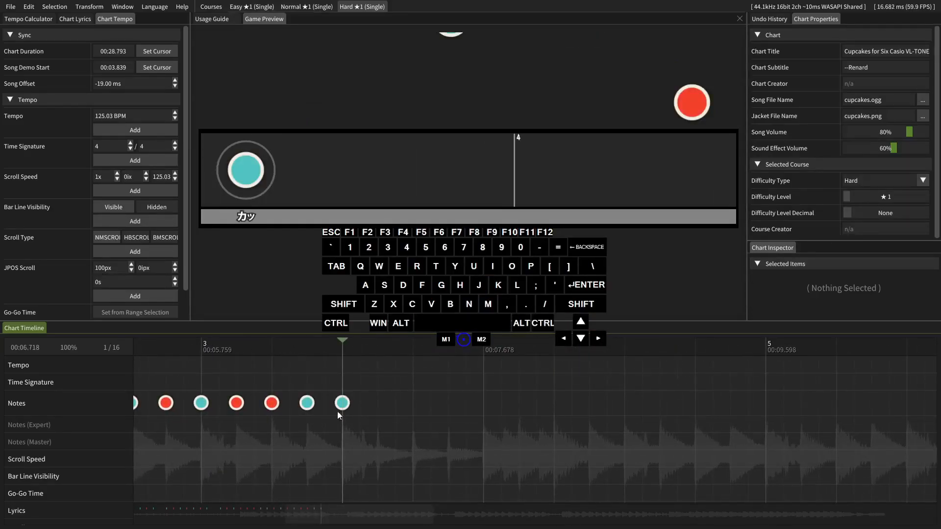
Play back the notes of measures 2 and 3.
{"action": "left_click_drag", "start_coordinate": [251, 424], "coordinate": [660, 434]}
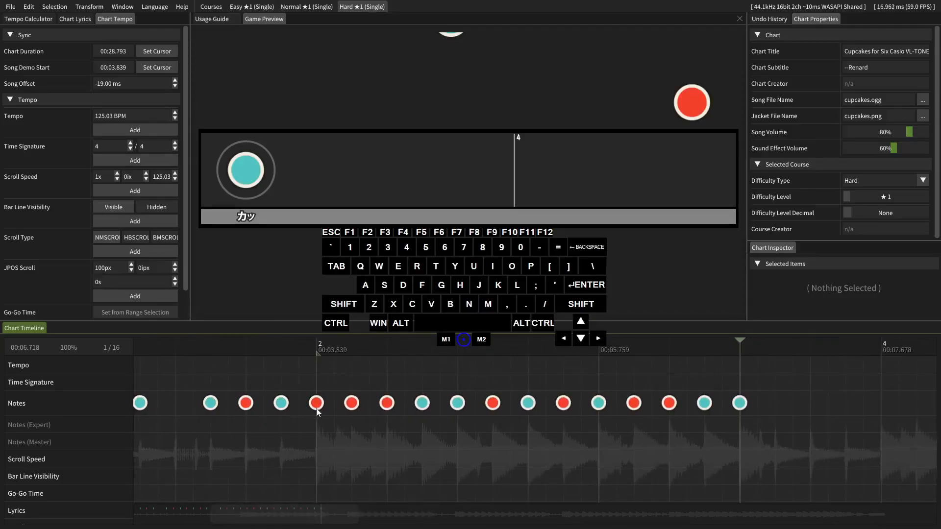
{"action": "key", "text": "space"}
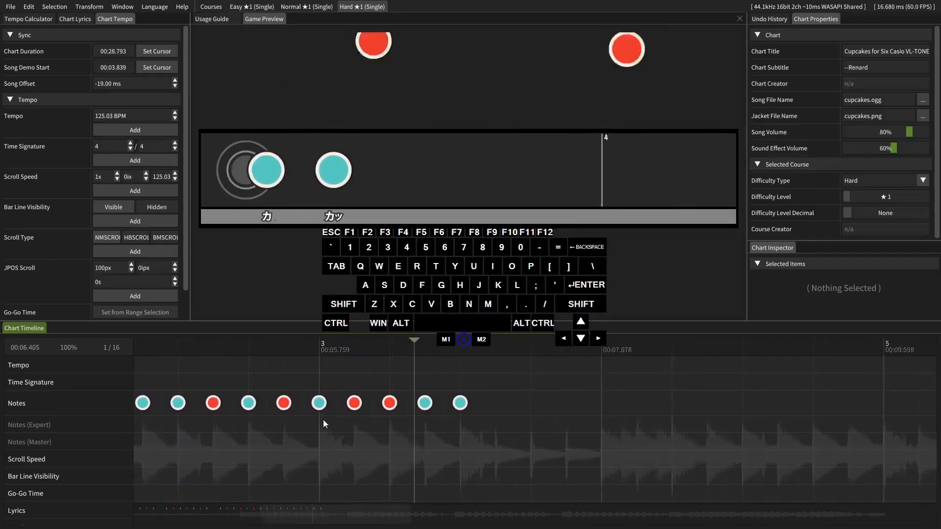
{"action": "key", "text": "space"}
Copy the notes of measures 2 and 3 to the start of measure 4 (00:07.678) and play back the pasted section.
{"action": "left_click_drag", "start_coordinate": [323, 420], "coordinate": [499, 380]}
{"action": "key", "text": "ctrl+c"}
{"action": "left_click_drag", "start_coordinate": [713, 412], "coordinate": [267, 420]}
{"action": "left_click", "coordinate": [618, 412]}
{"action": "key", "text": "ctrl+v"}
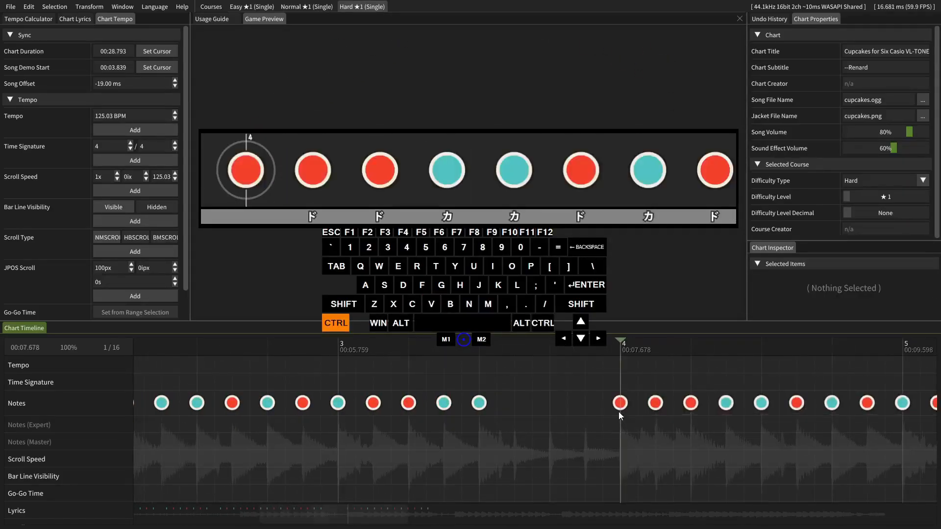
{"action": "left_click_drag", "start_coordinate": [619, 412], "coordinate": [141, 407]}
{"action": "key", "text": "space"}
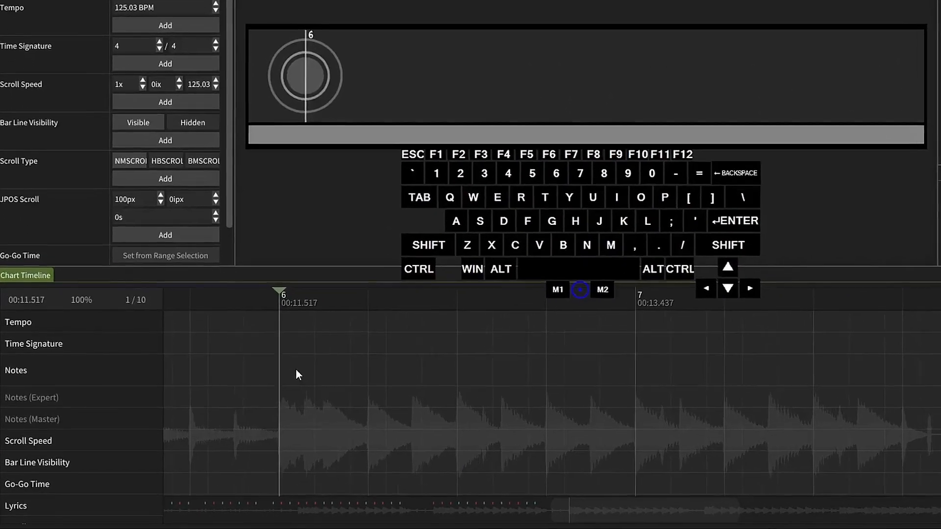
Set the grid division to 1/8 and place five Ka notes every half beat from the start of measure 6 (00:11.517).
{"action": "key", "text": "Down"}
{"action": "key", "text": "Down"}
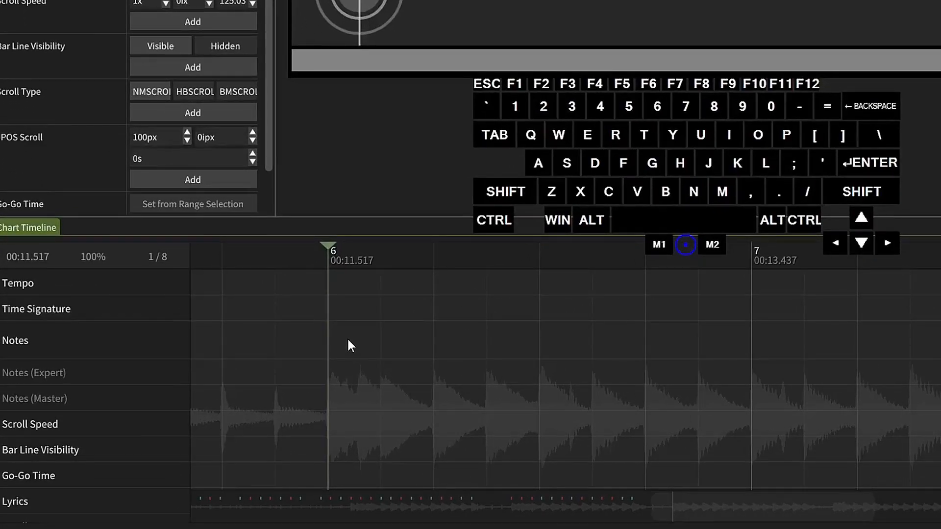
{"action": "key", "text": "k"}
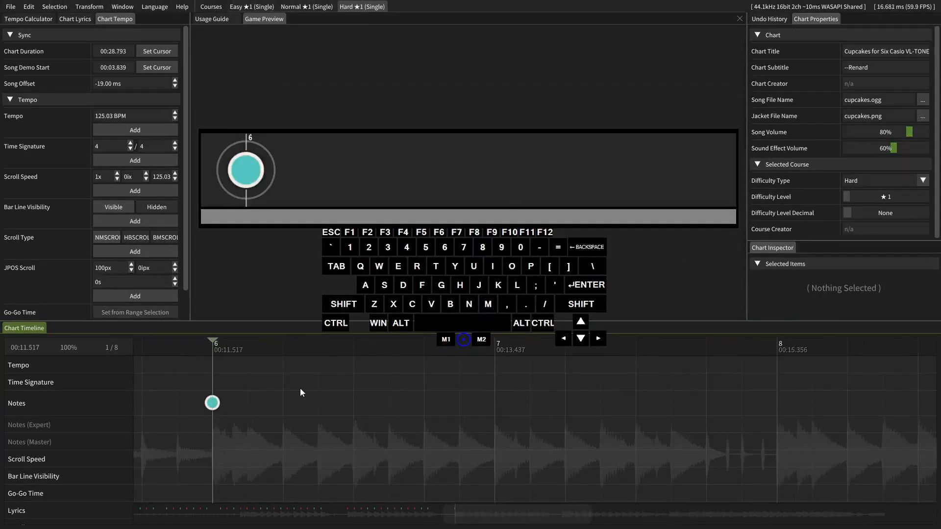
{"action": "key", "text": "Right"}
{"action": "key", "text": "k"}
{"action": "key", "text": "Right"}
{"action": "key", "text": "k"}
{"action": "key", "text": "Right"}
{"action": "key", "text": "k"}
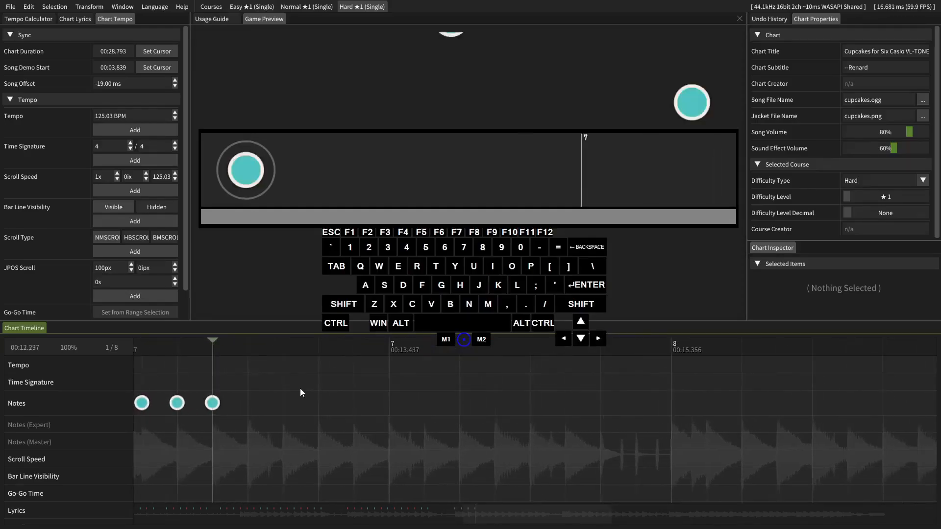
{"action": "key", "text": "Right"}
{"action": "key", "text": "k"}
Fill the last three half beats of measure 6 with Don notes from 00:12.717 to 00:13.197 and play the measure.
{"action": "scroll", "coordinate": [314, 392], "scroll_direction": "up", "scroll_amount": 2}
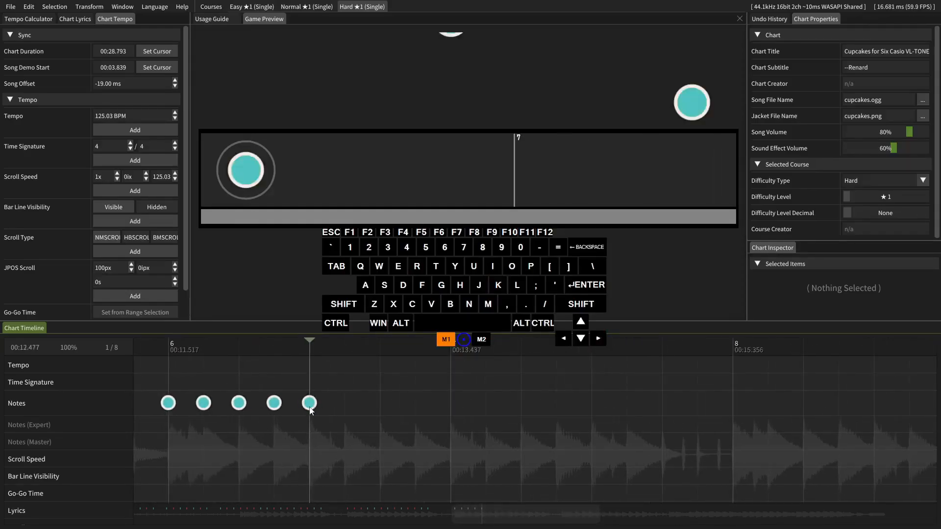
{"action": "key", "text": "space"}
{"action": "key", "text": "space"}
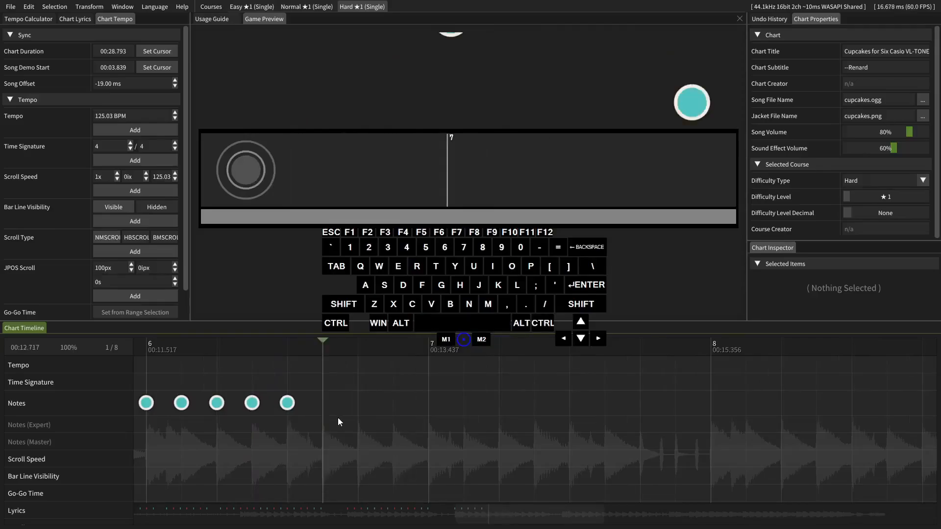
{"action": "key", "text": "j"}
{"action": "key", "text": "Right"}
{"action": "key", "text": "Right"}
{"action": "key", "text": "j"}
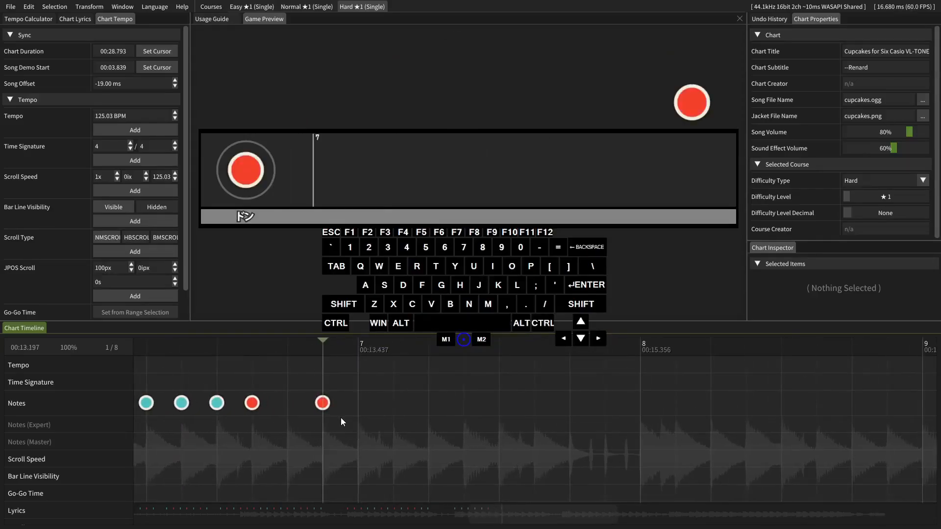
{"action": "key", "text": "Left"}
{"action": "key", "text": "j"}
{"action": "key", "text": "Left"}
{"action": "key", "text": "space"}
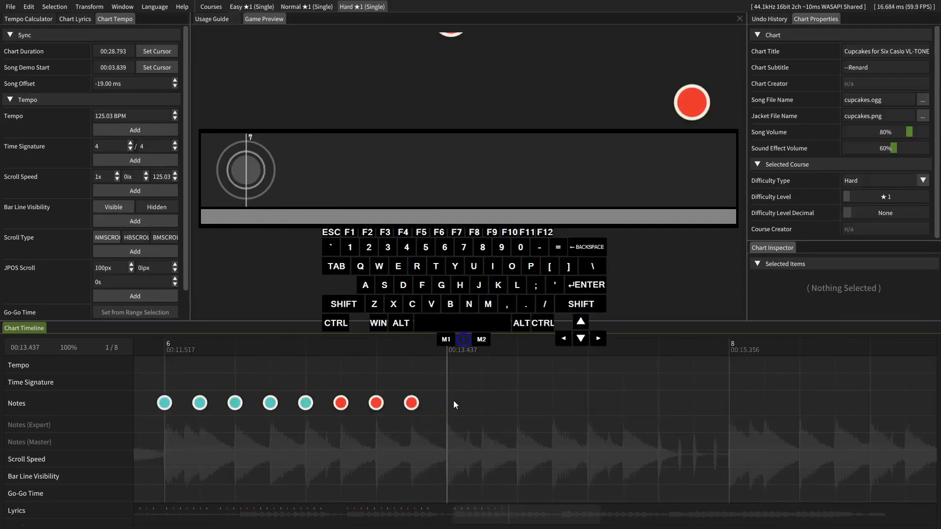
Add Ka, Don, Don, Ka, Ka, Don every half beat from 00:13.437 to 00:14.636 in measure 7 and play it back.
{"action": "key", "text": "k"}
{"action": "key", "text": "Right"}
{"action": "key", "text": "j"}
{"action": "key", "text": "Right"}
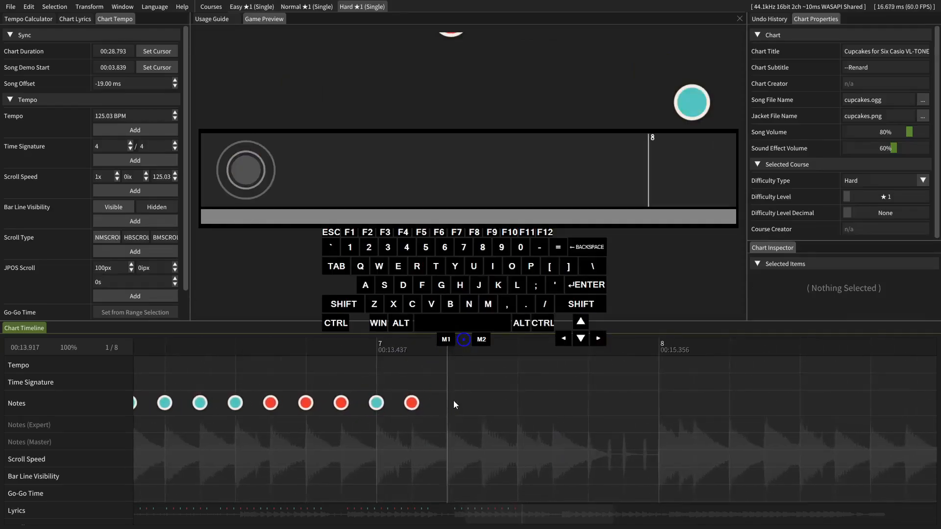
{"action": "key", "text": "j"}
{"action": "key", "text": "Right"}
{"action": "key", "text": "k"}
{"action": "key", "text": "Right"}
{"action": "key", "text": "k"}
{"action": "key", "text": "Right"}
{"action": "key", "text": "j"}
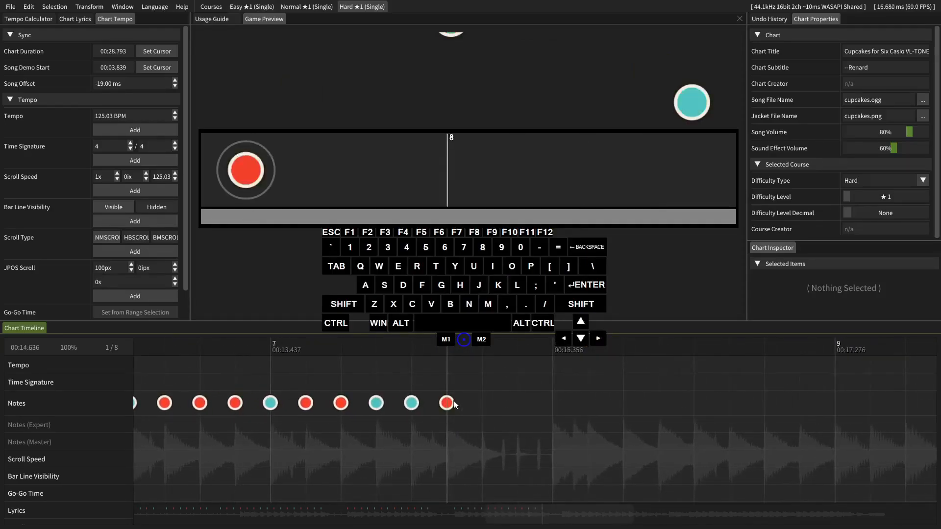
{"action": "scroll", "coordinate": [460, 407], "scroll_direction": "up", "scroll_amount": 10}
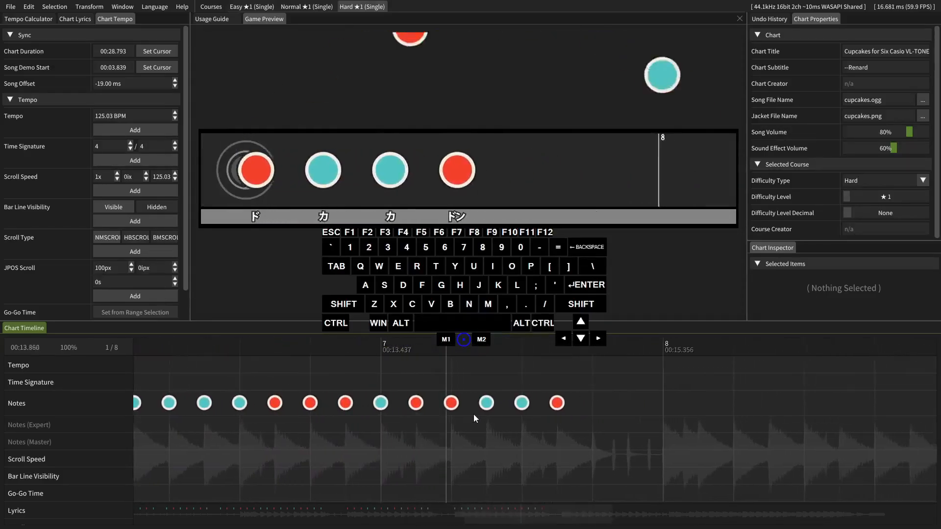
{"action": "key", "text": "space"}
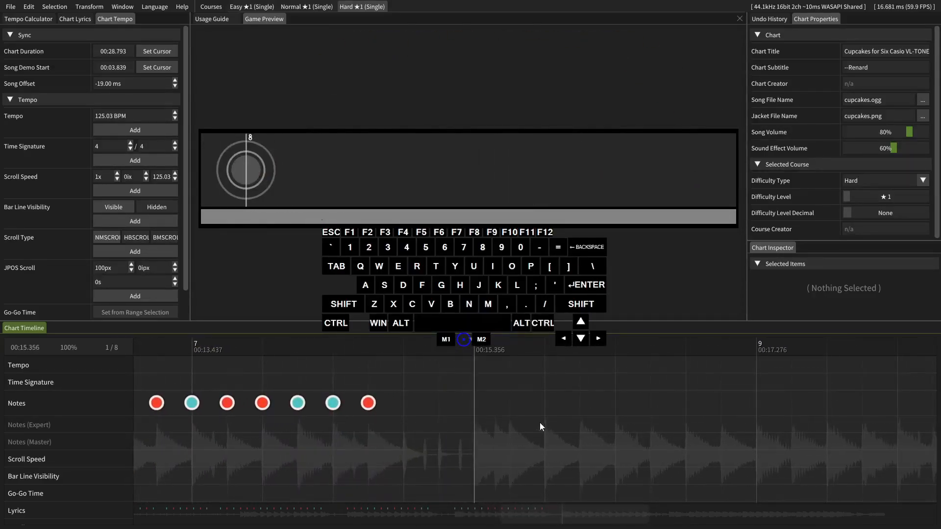
Copy the notes of measures 6 and 7 to the start of measure 8 (00:15.356) and play them back.
{"action": "left_click_drag", "start_coordinate": [539, 424], "coordinate": [381, 415]}
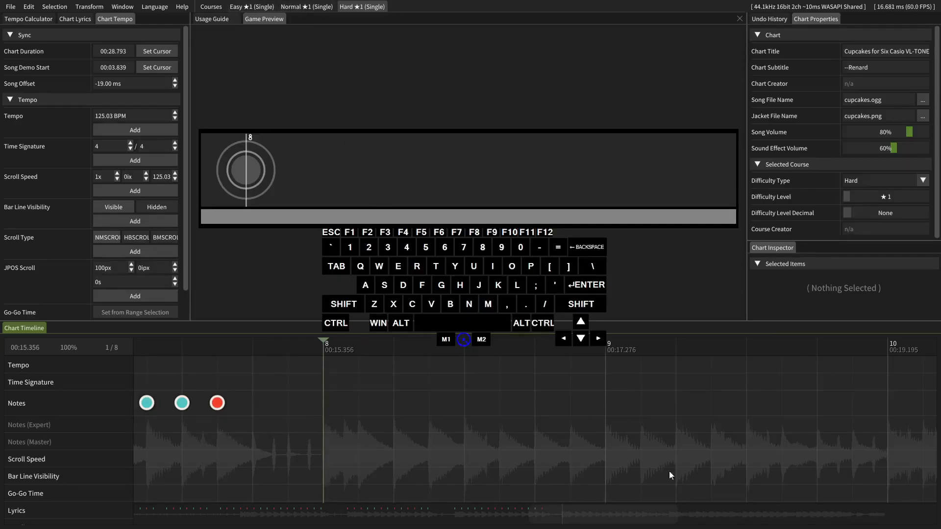
{"action": "scroll", "coordinate": [617, 385], "scroll_direction": "up", "scroll_amount": 5}
{"action": "left_click_drag", "start_coordinate": [697, 453], "coordinate": [192, 353]}
{"action": "left_click", "coordinate": [408, 478]}
{"action": "key", "text": "ctrl+v"}
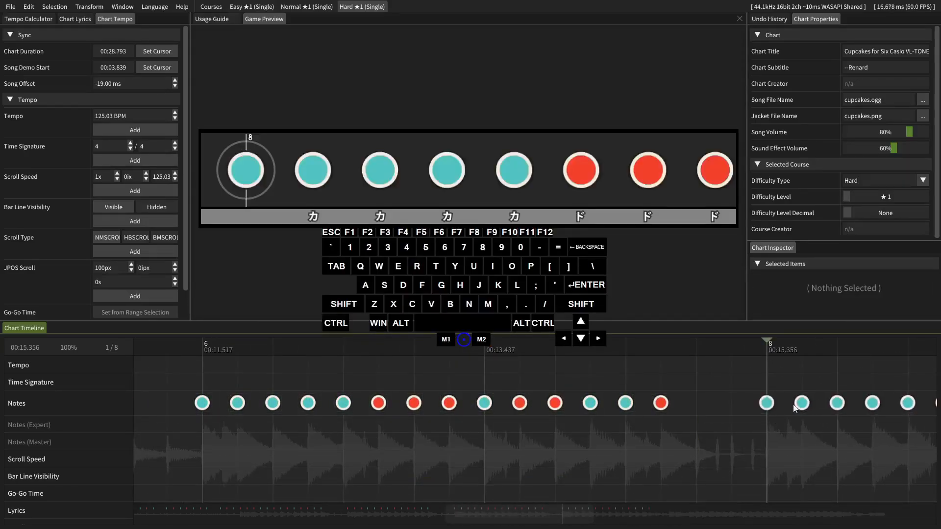
{"action": "scroll", "coordinate": [354, 390], "scroll_direction": "down", "scroll_amount": 3}
{"action": "left_click_drag", "start_coordinate": [353, 387], "coordinate": [197, 391]}
{"action": "key", "text": "space"}
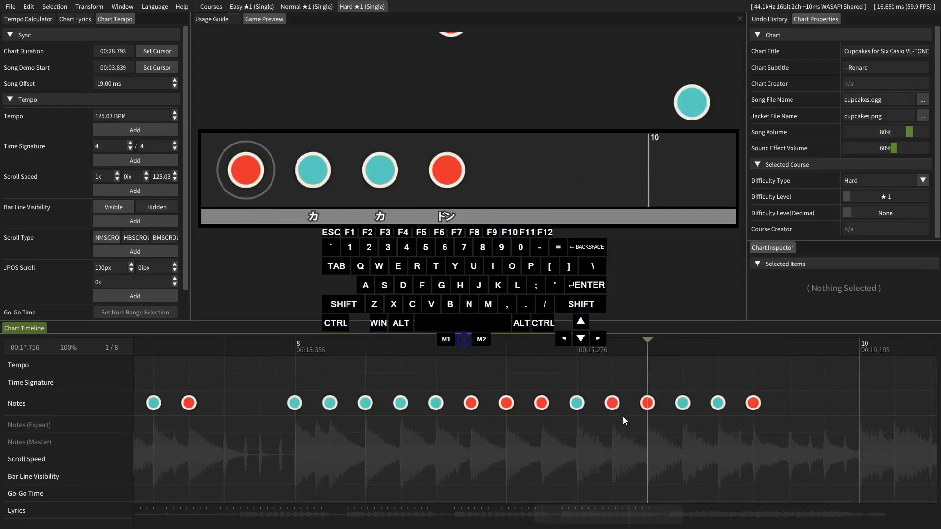
In measure 9, change the note at 00:17.756 to Ka and the one at 00:17.996 to Don.
{"action": "key", "text": "k"}
{"action": "key", "text": "Right"}
{"action": "key", "text": "j"}
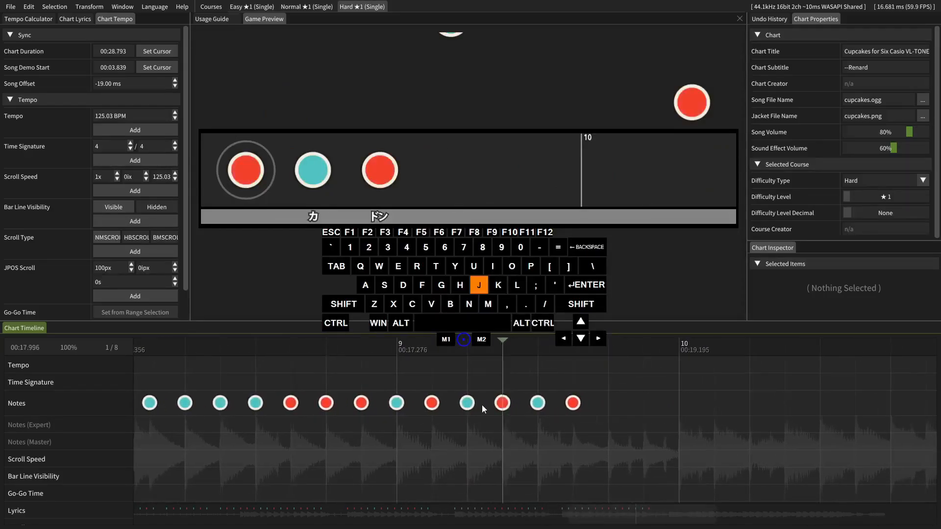
Put Ka notes on the last three half beats of measure 9, replacing the final Don.
{"action": "key", "text": "Right"}
{"action": "key", "text": "Right"}
{"action": "key", "text": "k"}
{"action": "key", "text": "Right"}
{"action": "key", "text": "k"}
{"action": "key", "text": "Right"}
{"action": "key", "text": "k"}
{"action": "key", "text": "Right"}
{"action": "left_click_drag", "start_coordinate": [481, 406], "coordinate": [513, 419]}
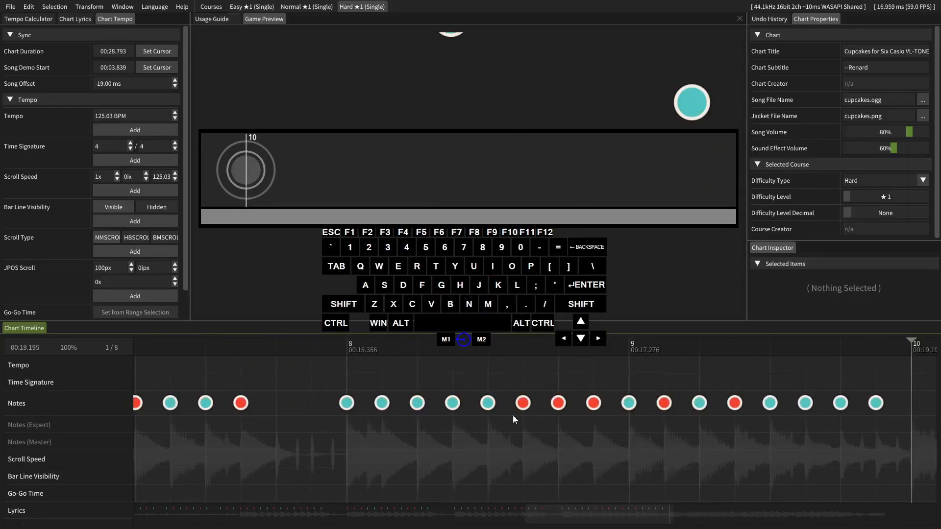
Play back the revised notes of measures 8 and 9.
{"action": "left_click", "coordinate": [353, 399]}
{"action": "key", "text": "space"}
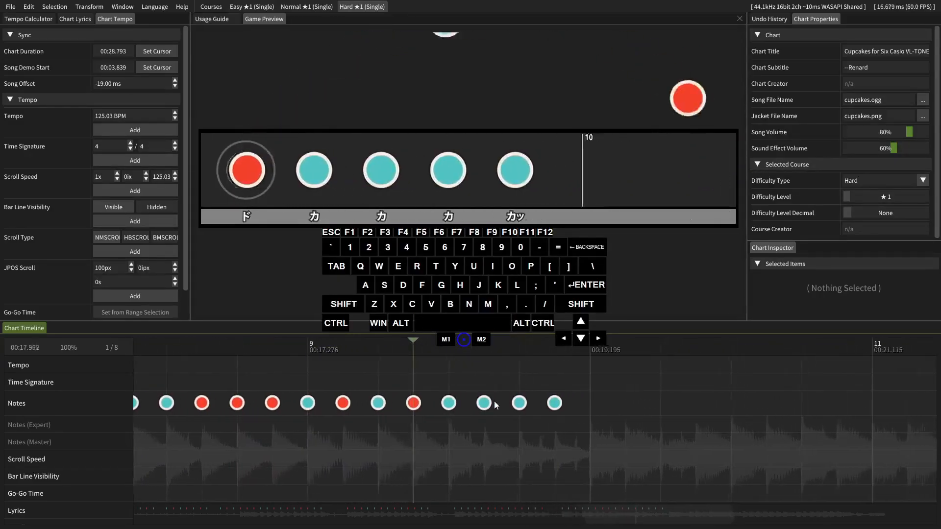
{"action": "key", "text": "space"}
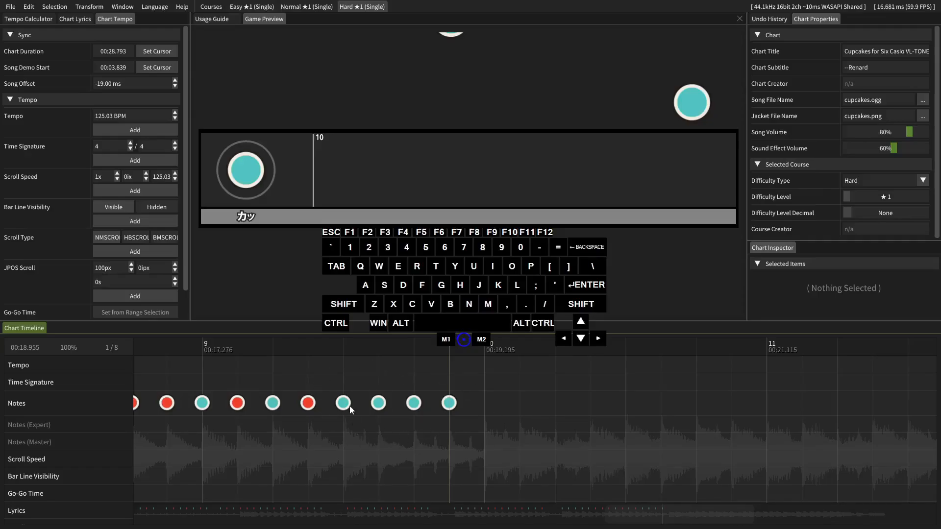
{"action": "key", "text": "space"}
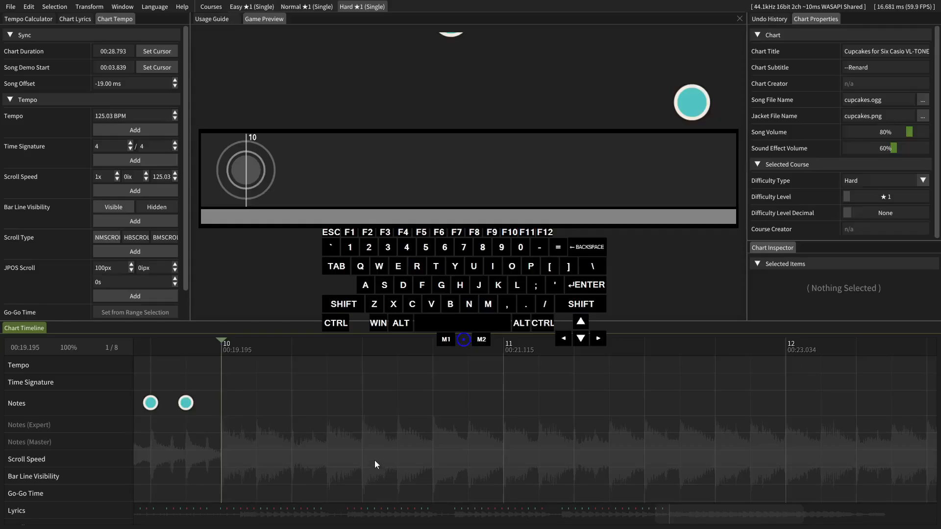
Place Don, Ka, Ka, Don notes every half beat from the start of measure 10 (00:19.195) to 00:19.915.
{"action": "left_click_drag", "start_coordinate": [263, 401], "coordinate": [367, 428]}
{"action": "key", "text": "f"}
{"action": "key", "text": "Right"}
{"action": "key", "text": "k"}
{"action": "key", "text": "Right"}
{"action": "key", "text": "k"}
{"action": "key", "text": "Right"}
{"action": "key", "text": "j"}
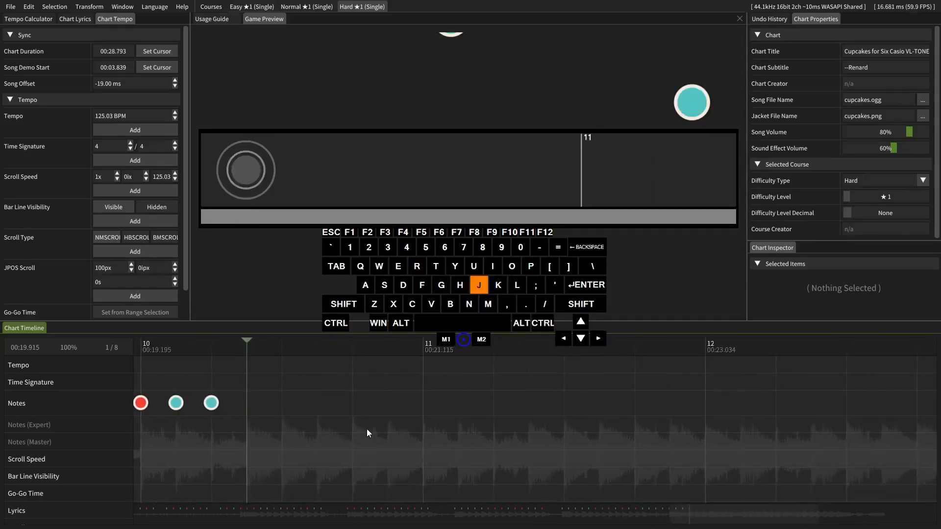
Fill the second half of measure 10 with Don, Ka, Ka, Don notes at half-beat spacing.
{"action": "key", "text": "Right"}
{"action": "key", "text": "j"}
{"action": "key", "text": "Right"}
{"action": "key", "text": "k"}
{"action": "key", "text": "Right"}
{"action": "key", "text": "k"}
{"action": "key", "text": "Right"}
{"action": "key", "text": "Right"}
{"action": "key", "text": "j"}
{"action": "key", "text": "Right"}
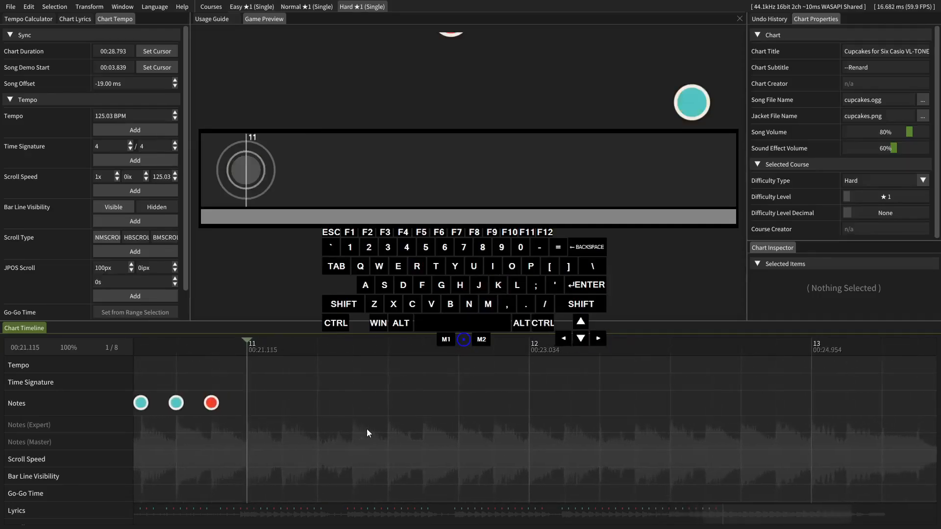
Place a Don note at the start of measure 11 (00:21.115), followed by three Ka notes at half-beat spacing.
{"action": "key", "text": "j"}
{"action": "scroll", "coordinate": [296, 409], "scroll_direction": "up", "scroll_amount": 3}
{"action": "left_click", "coordinate": [271, 410]}
{"action": "key", "text": "space"}
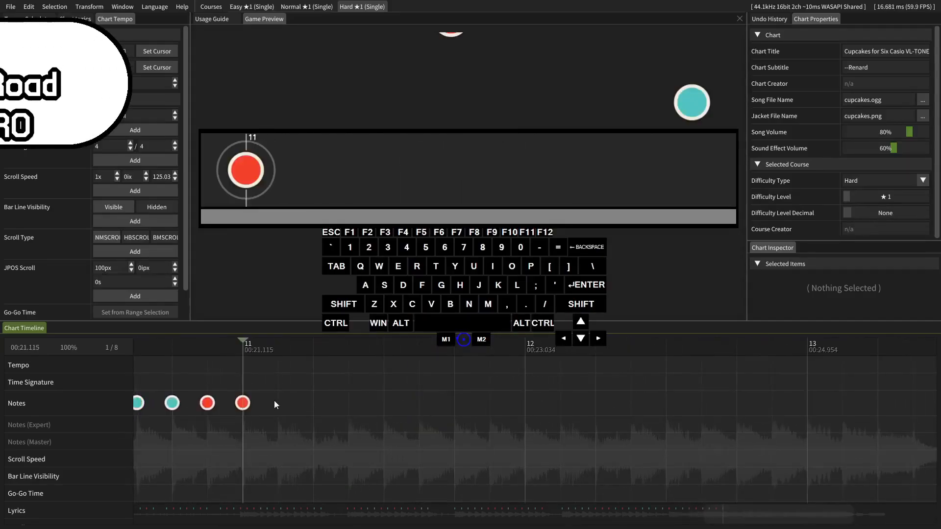
{"action": "left_click", "coordinate": [284, 403]}
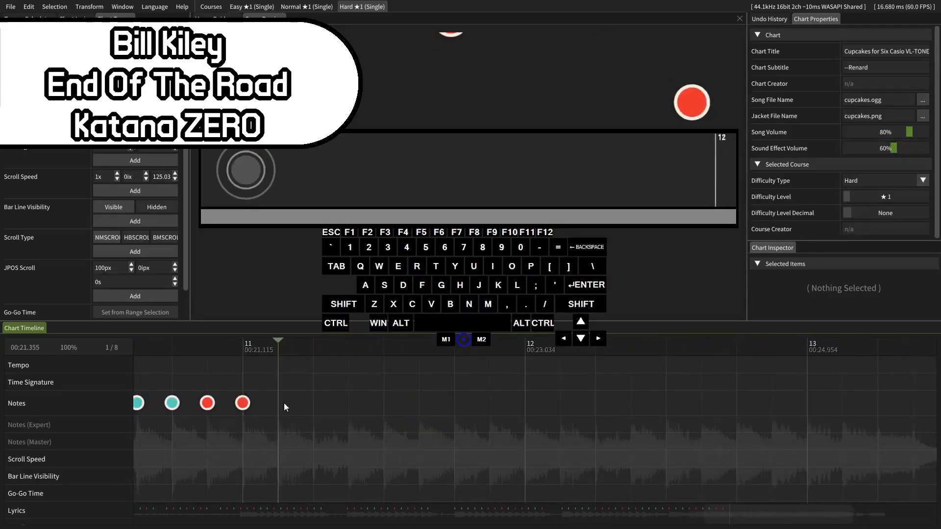
{"action": "key", "text": "k"}
{"action": "key", "text": "Right"}
{"action": "key", "text": "k"}
{"action": "key", "text": "Right"}
{"action": "key", "text": "k"}
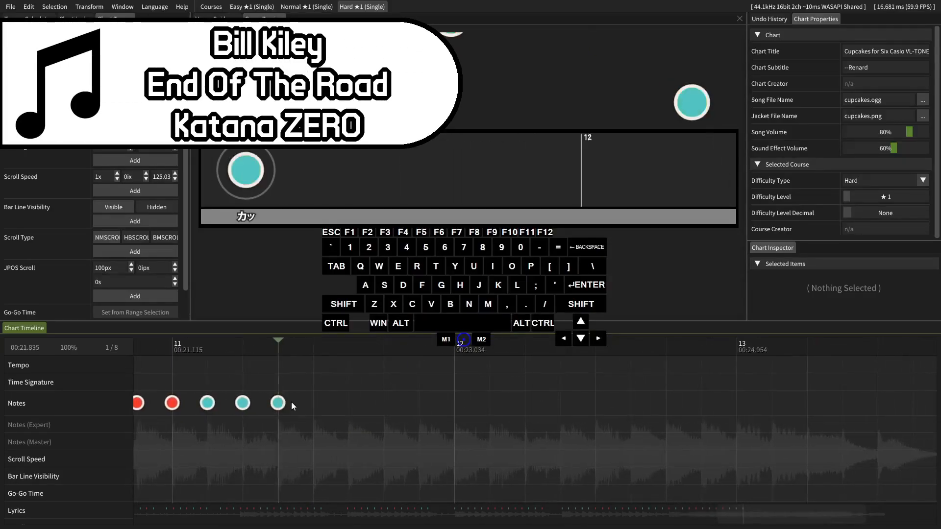
Replace the Ka at 00:21.835 with a Don, fill the rest of measure 11 with half-beat Ka notes, and put a Don at measure 12's start.
{"action": "key", "text": "j"}
{"action": "key", "text": "Right"}
{"action": "key", "text": "k"}
{"action": "key", "text": "Right"}
{"action": "key", "text": "k"}
{"action": "key", "text": "Right"}
{"action": "key", "text": "k"}
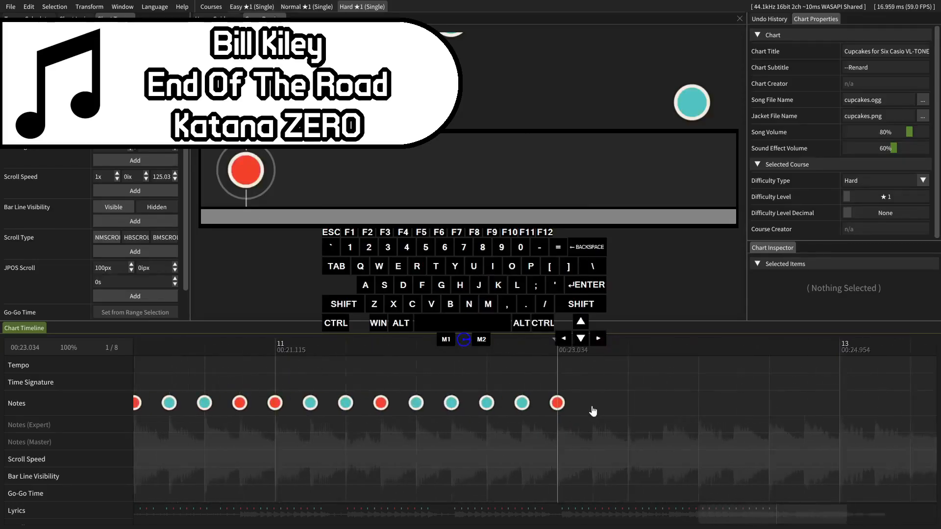
Play back the notes of measure 11 and listen to the music of measures 12 and 13.
{"action": "key", "text": "space"}
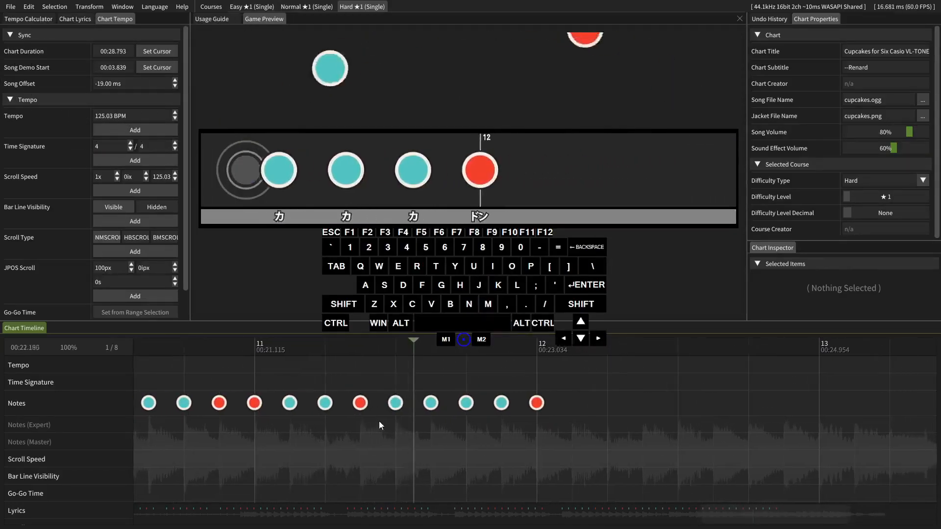
{"action": "key", "text": "space"}
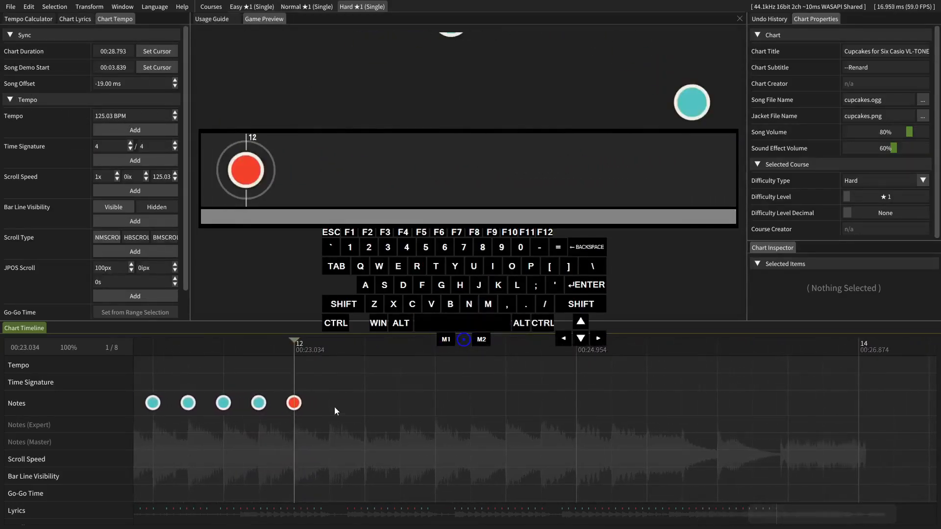
{"action": "key", "text": "space"}
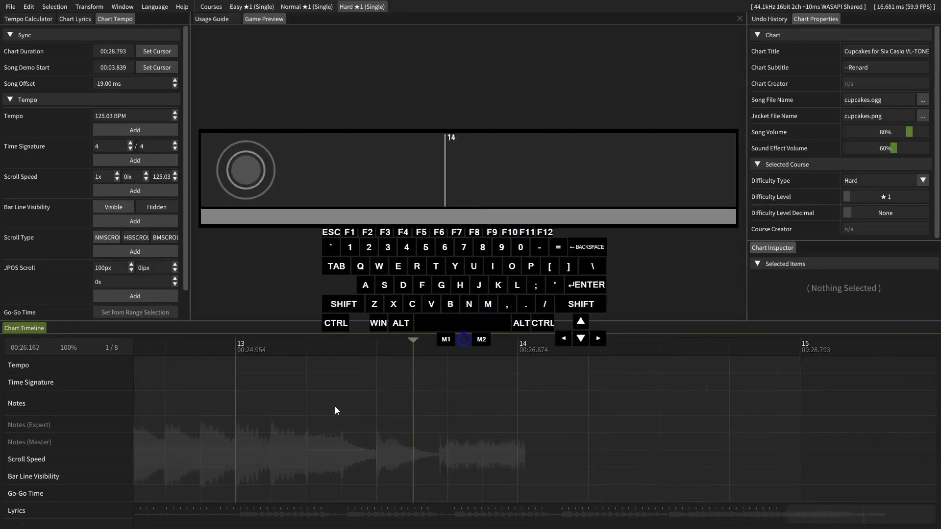
{"action": "key", "text": "space"}
Place Ka, Ka, Don, Don, Don notes at half-beat spacing in measure 12, from 00:23.274 to 00:24.234.
{"action": "left_click", "coordinate": [407, 412]}
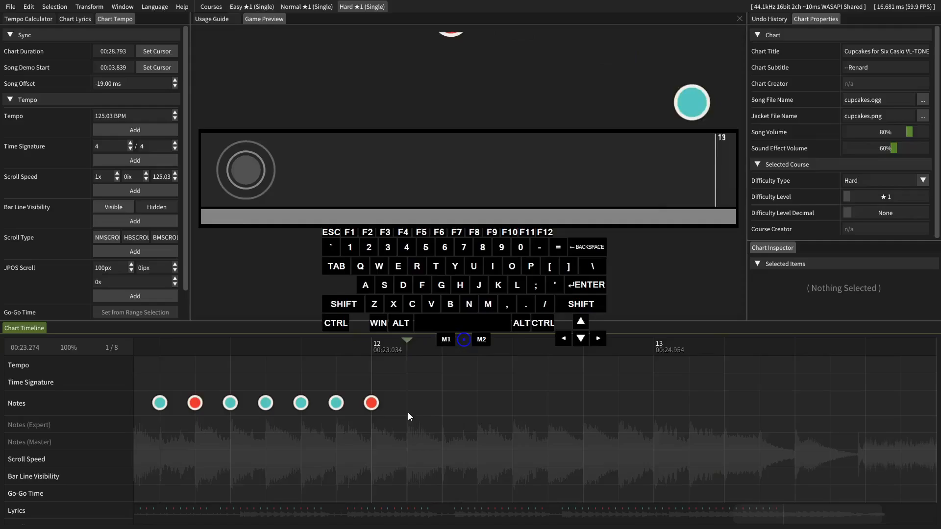
{"action": "key", "text": "d"}
{"action": "key", "text": "Right"}
{"action": "key", "text": "d"}
{"action": "key", "text": "Right"}
{"action": "key", "text": "f"}
{"action": "key", "text": "Right"}
{"action": "key", "text": "f"}
{"action": "key", "text": "Right"}
{"action": "key", "text": "f"}
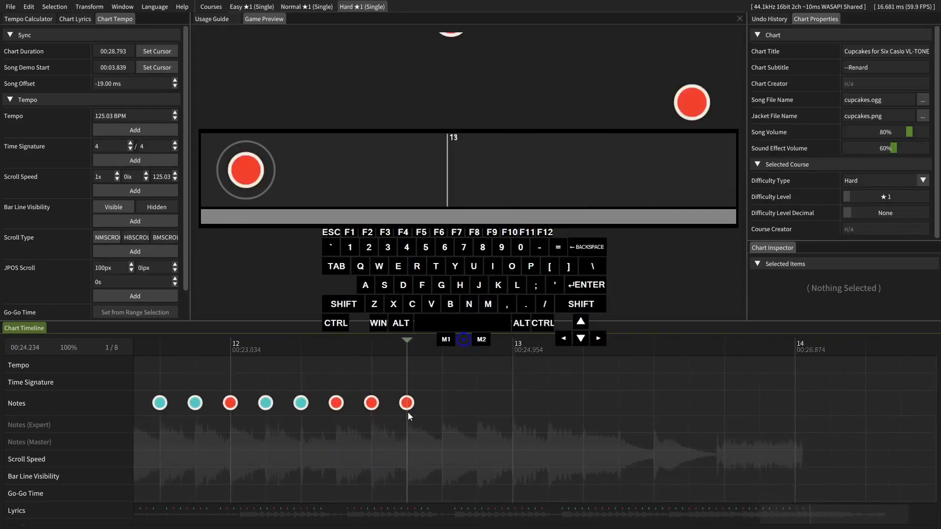
Finish measure 12 with Ka notes at half-beat spacing, running through the start of measure 13 (00:24.954).
{"action": "key", "text": "Right"}
{"action": "key", "text": "k"}
{"action": "key", "text": "Right"}
{"action": "key", "text": "k"}
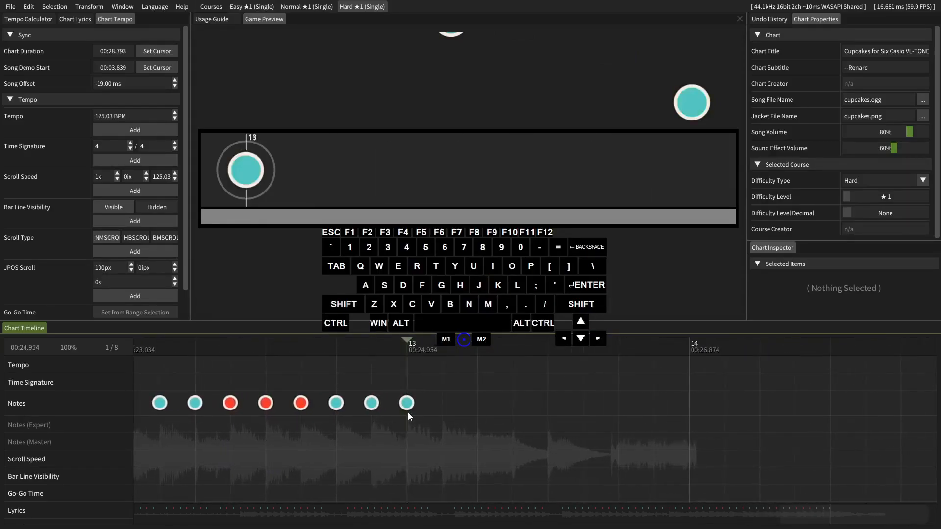
Put big Ka notes at 00:24.954 and 00:25.194 in measure 13, and a big Don on its third beat at 00:25.914.
{"action": "scroll", "coordinate": [407, 413], "scroll_direction": "down", "scroll_amount": 1}
{"action": "key", "text": "alt"}
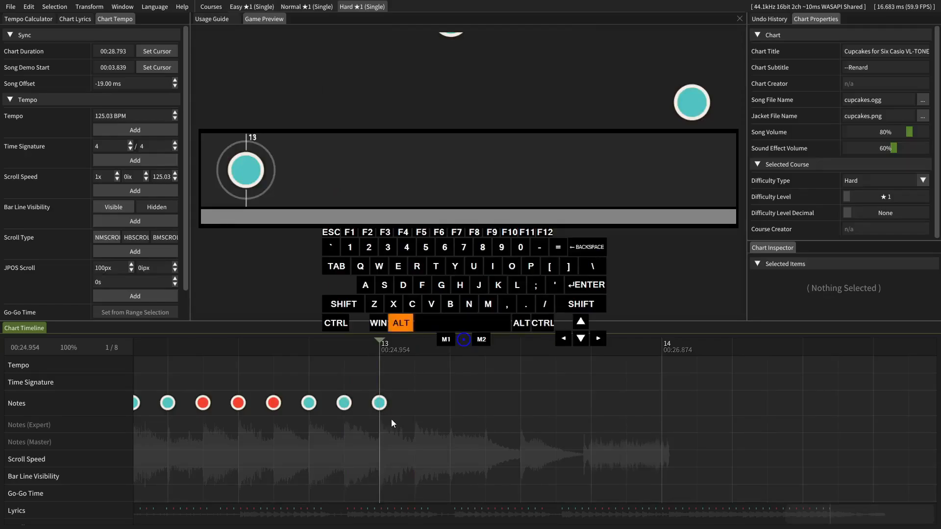
{"action": "key", "text": "alt+k"}
{"action": "key", "text": "alt+k"}
{"action": "left_click", "coordinate": [420, 420], "text": "alt"}
{"action": "key", "text": "alt+k"}
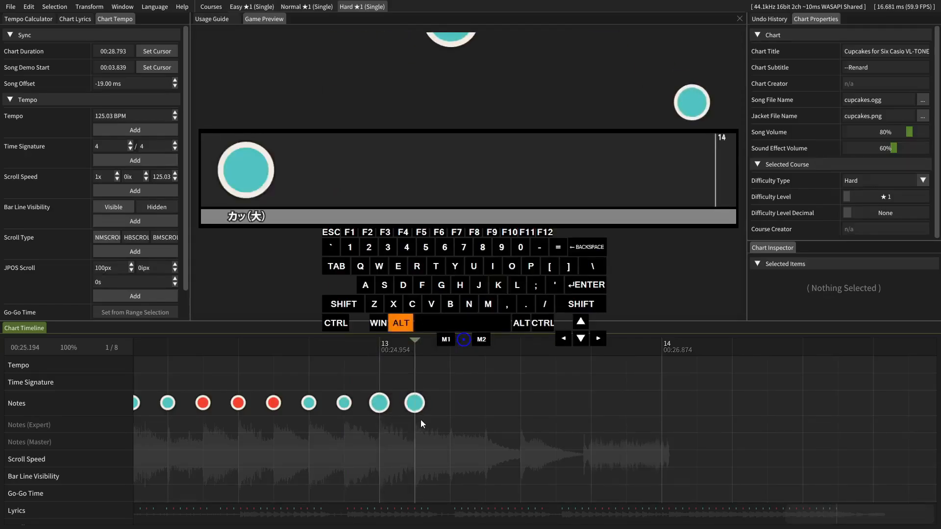
{"action": "key", "text": "alt+j"}
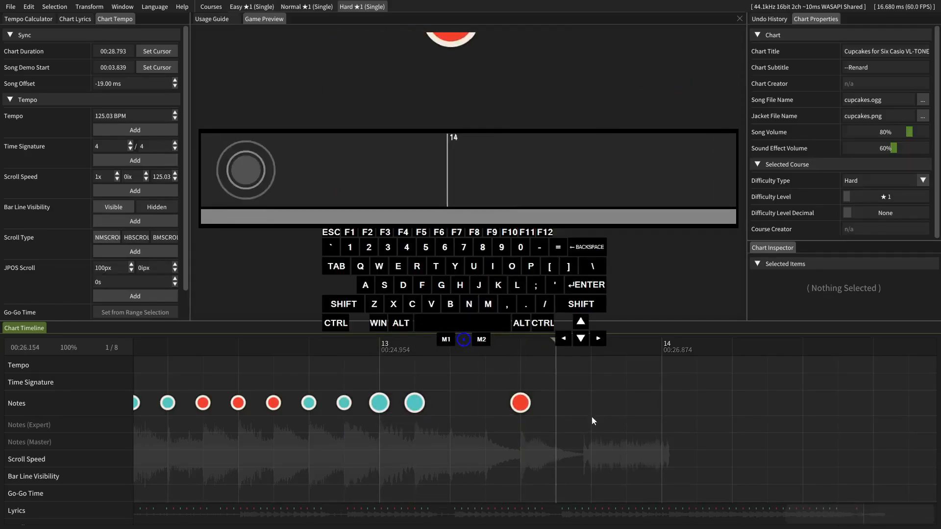
{"action": "left_click", "coordinate": [592, 417]}
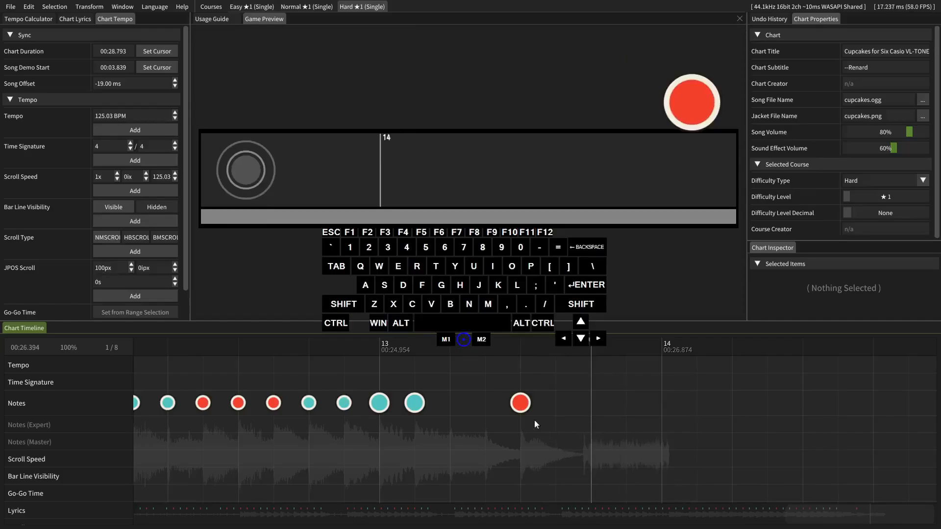
Replace the big Ka at 00:25.194 with a one-beat balloon note of 4 hits.
{"action": "left_click", "coordinate": [416, 402]}
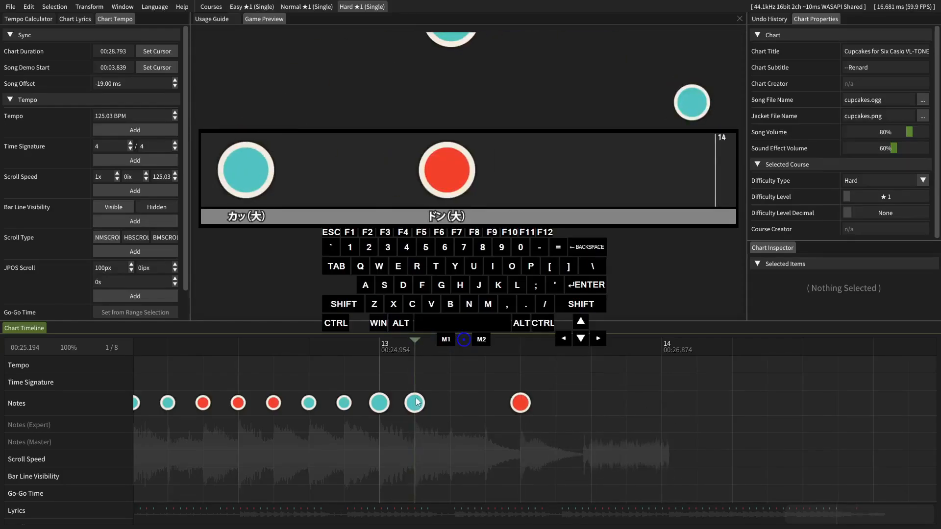
{"action": "key", "text": "Up"}
{"action": "key", "text": "Up"}
{"action": "key", "text": "i"}
{"action": "key", "text": "Right"}
{"action": "key", "text": "Right"}
{"action": "key", "text": "Right"}
{"action": "key", "text": "Right"}
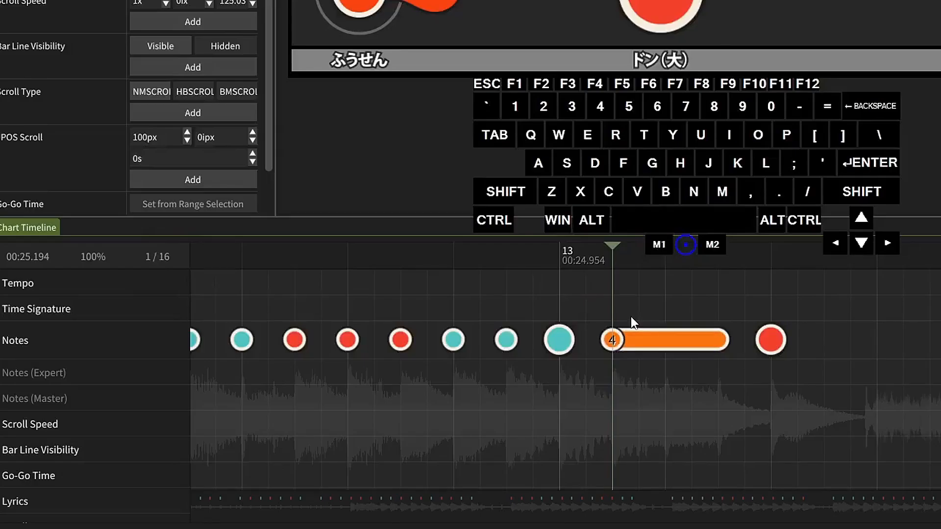
{"action": "key", "text": "Down"}
{"action": "key", "text": "i"}
{"action": "scroll", "coordinate": [631, 316], "scroll_direction": "up", "scroll_amount": 2}
{"action": "scroll", "coordinate": [678, 314], "scroll_direction": "down", "scroll_amount": 3}
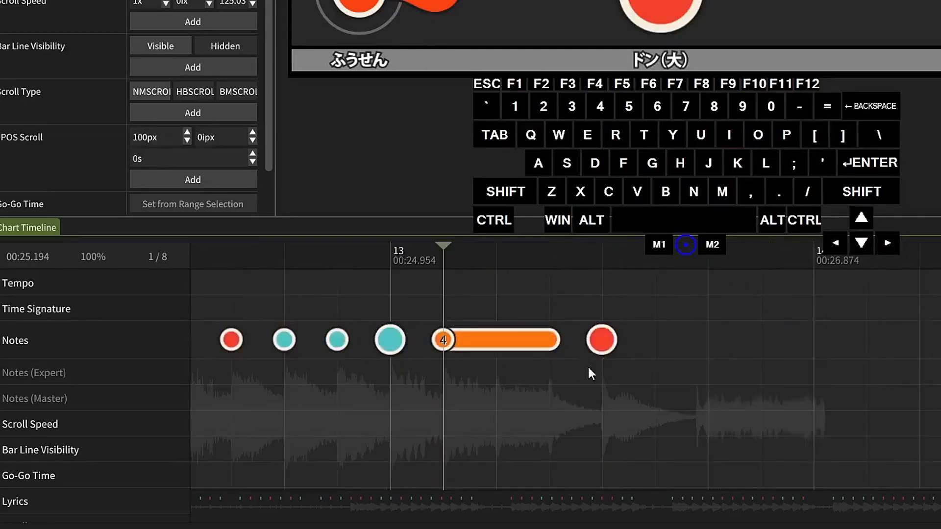
Copy the closing drumroll from the Normal chart and paste it after the big Don in measure 13 of the Hard chart.
{"action": "left_click", "coordinate": [396, 344]}
{"action": "left_click", "coordinate": [449, 348]}
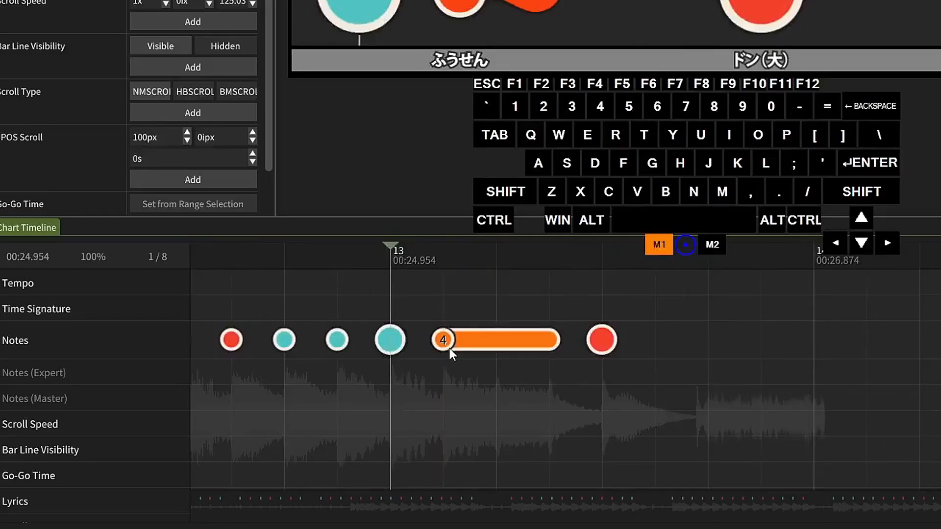
{"action": "left_click", "coordinate": [615, 366]}
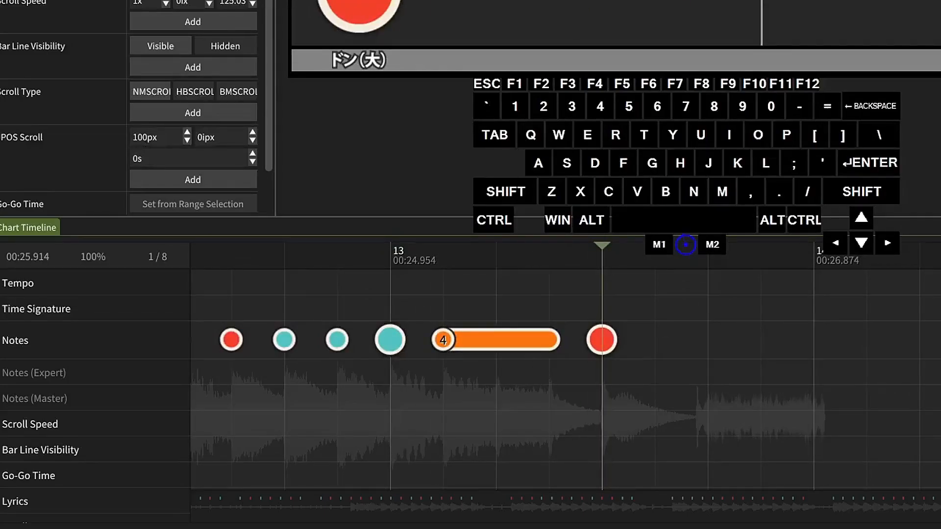
{"action": "left_click", "coordinate": [551, 1]}
{"action": "left_click_drag", "start_coordinate": [550, 277], "coordinate": [930, 422]}
{"action": "key", "text": "ctrl+c"}
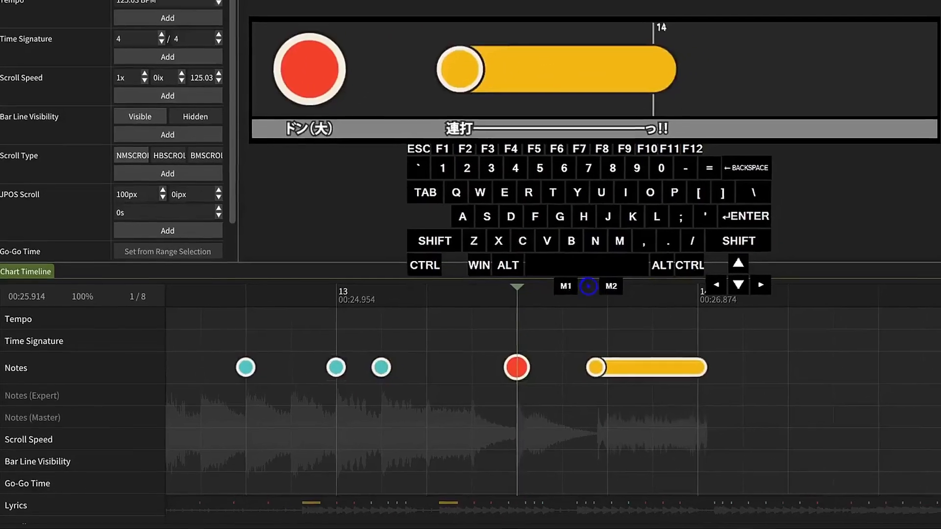
{"action": "left_click", "coordinate": [362, 7]}
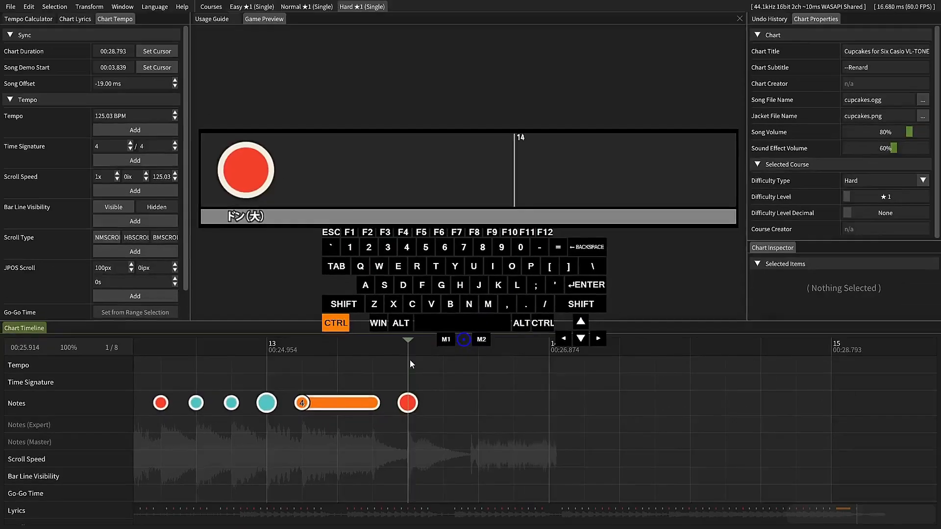
{"action": "key", "text": "ctrl+v"}
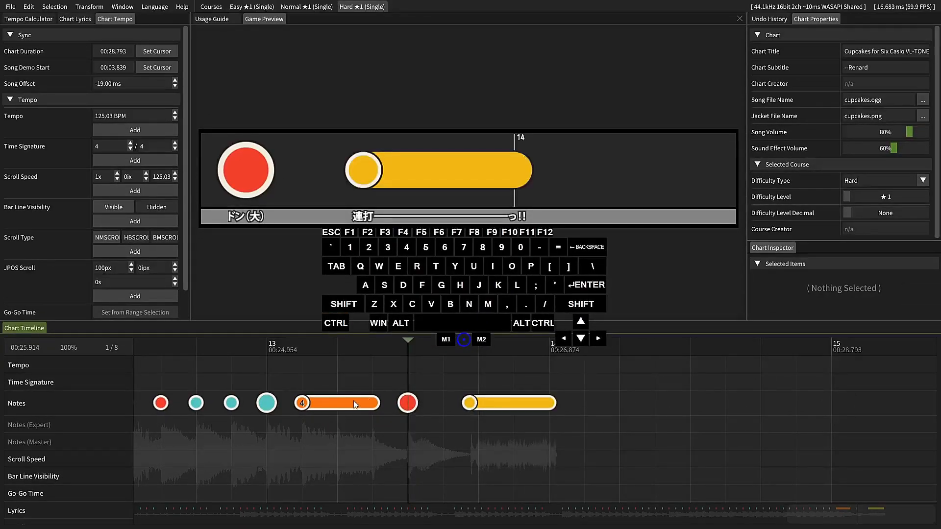
Add a new Oni course to the song and switch to its empty chart.
{"action": "left_click_drag", "start_coordinate": [455, 482], "coordinate": [877, 447]}
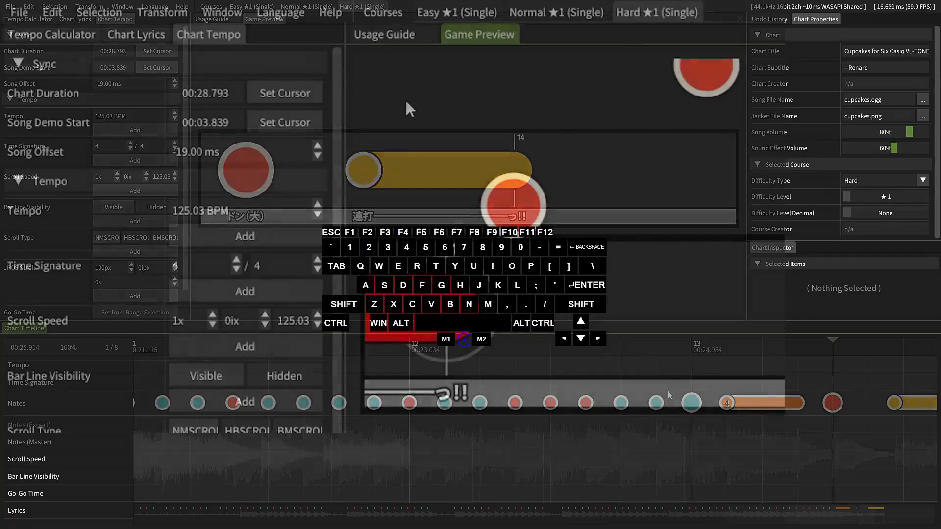
{"action": "left_click", "coordinate": [398, 7]}
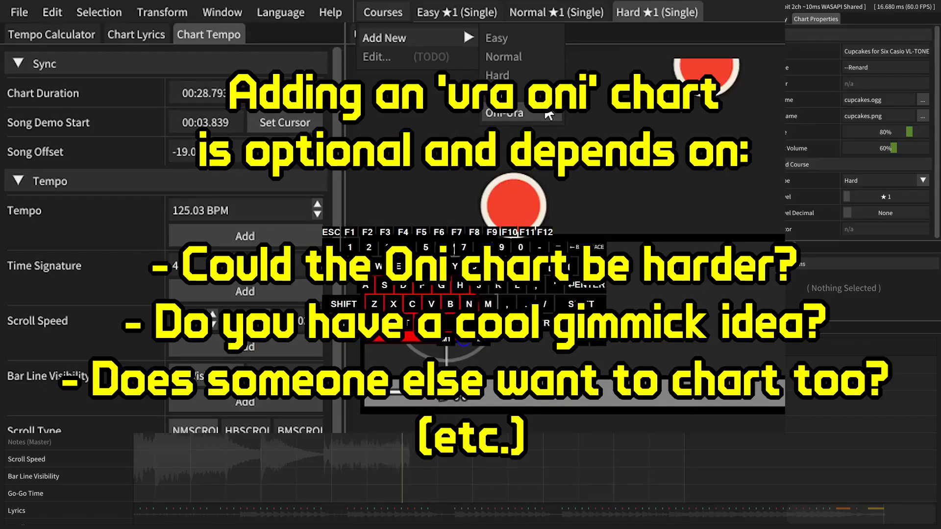
{"action": "left_click", "coordinate": [548, 115]}
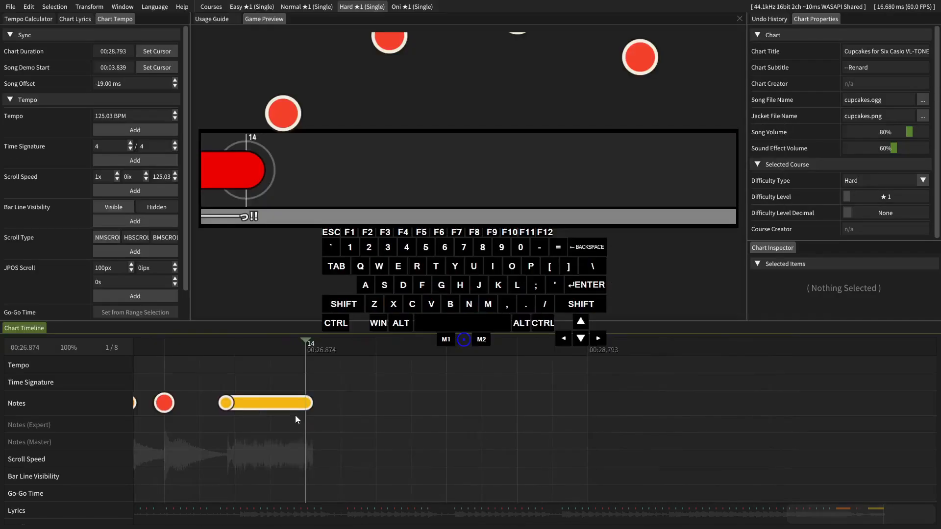
{"action": "left_click", "coordinate": [406, 7]}
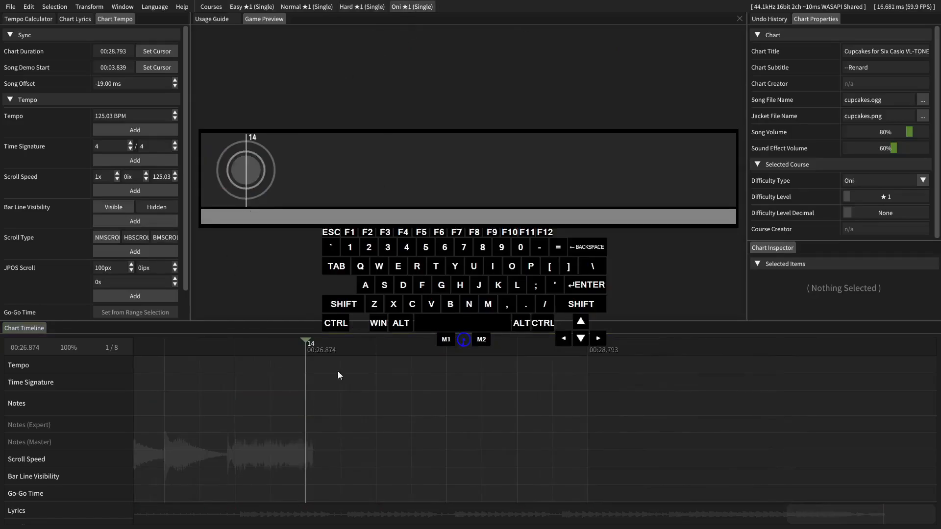
Return to the beginning of the Oni chart and listen to the song's intro.
{"action": "left_click", "coordinate": [191, 509]}
{"action": "left_click", "coordinate": [151, 431]}
{"action": "key", "text": "space"}
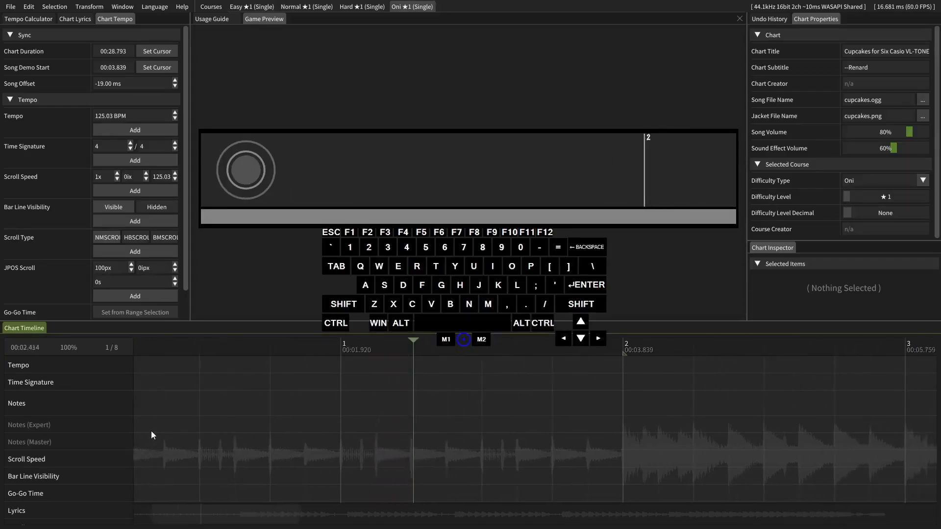
{"action": "key", "text": "space"}
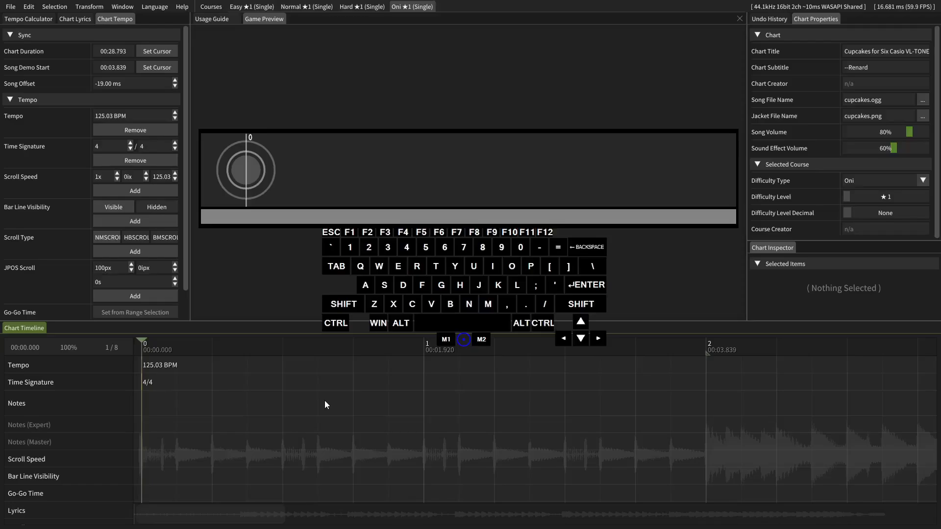
Set the grid snap to 1/16 and place Don, Don, Ka on consecutive sixteenths from 00:00.000 in measure 0.
{"action": "scroll", "coordinate": [204, 413], "scroll_direction": "up", "scroll_amount": 2}
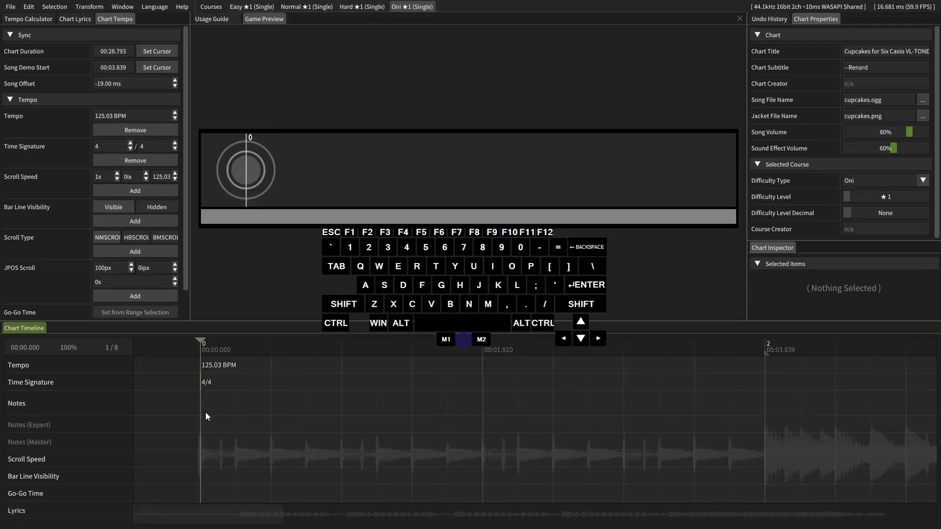
{"action": "scroll", "coordinate": [205, 416], "scroll_direction": "up", "scroll_amount": 1}
{"action": "key", "text": "Up"}
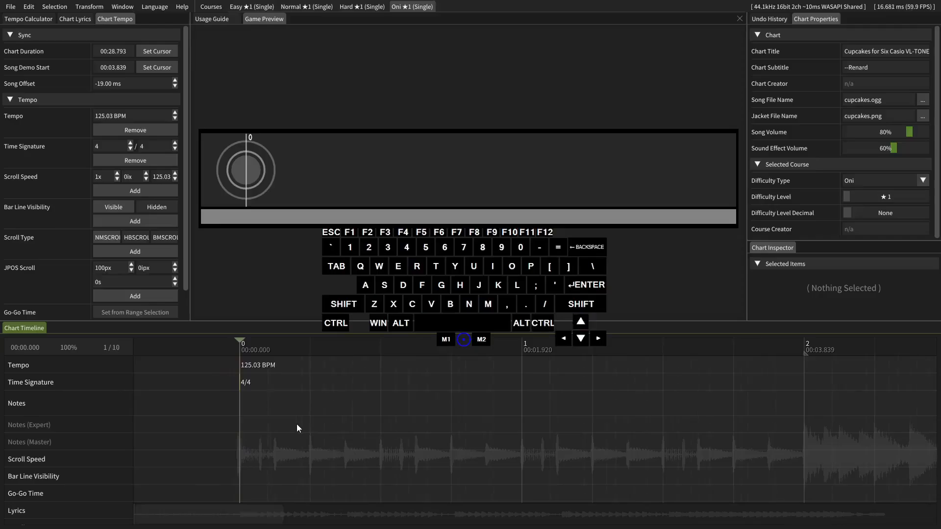
{"action": "key", "text": "j"}
{"action": "key", "text": "Right"}
{"action": "key", "text": "j"}
{"action": "key", "text": "Right"}
{"action": "key", "text": "j"}
{"action": "key", "text": "k"}
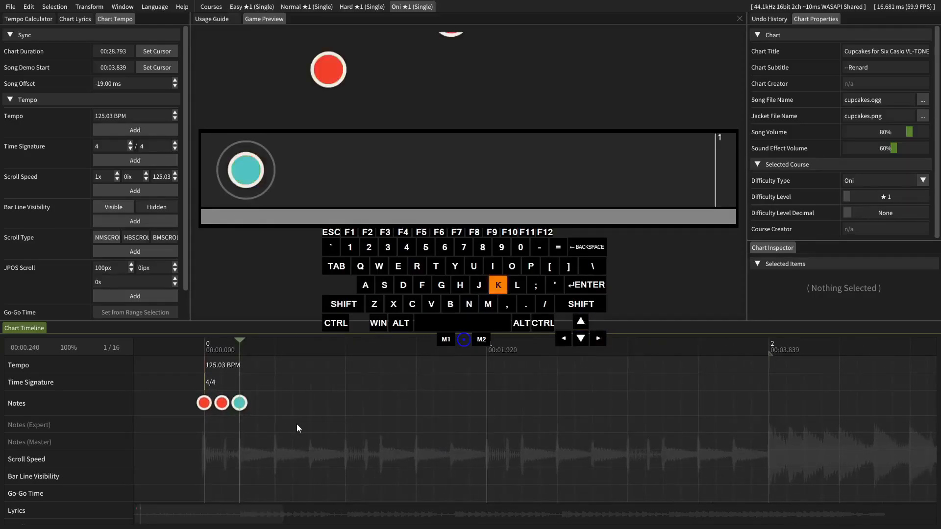
Continue measure 0 with Don and Ka notes on the second beat's halves, plus two consecutive sixteenth-note Dons from the third beat.
{"action": "key", "text": "Right"}
{"action": "key", "text": "Right"}
{"action": "key", "text": "j"}
{"action": "key", "text": "Right"}
{"action": "key", "text": "Right"}
{"action": "key", "text": "k"}
{"action": "key", "text": "Right"}
{"action": "key", "text": "Right"}
{"action": "key", "text": "j"}
{"action": "key", "text": "Right"}
{"action": "key", "text": "j"}
{"action": "key", "text": "Right"}
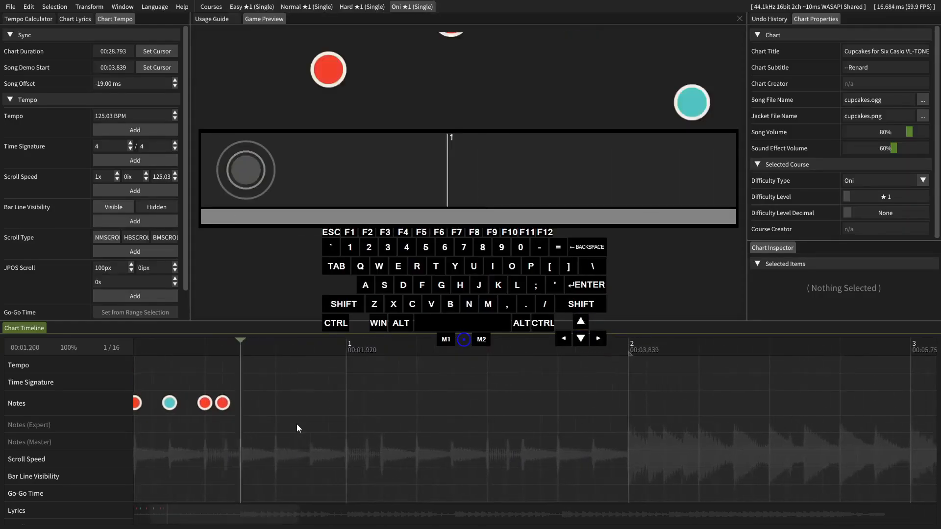
Finish measure 0 with Ka, Don, Ka notes at half-beat spacing, starting at 00:01.200.
{"action": "key", "text": "k"}
{"action": "key", "text": "Right"}
{"action": "key", "text": "Right"}
{"action": "key", "text": "j"}
{"action": "key", "text": "Right"}
{"action": "key", "text": "Right"}
{"action": "key", "text": "k"}
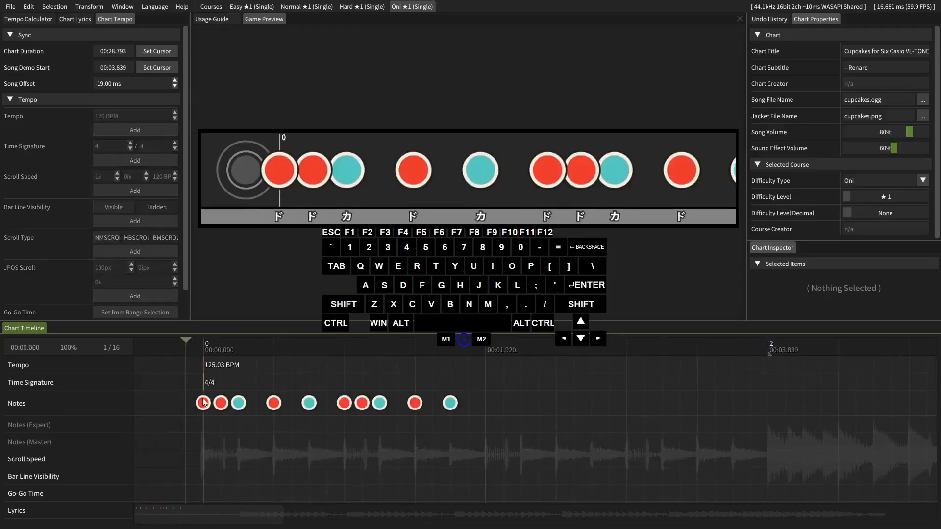
Play back the note pattern of measure 0 from the start of the Oni chart.
{"action": "key", "text": "space"}
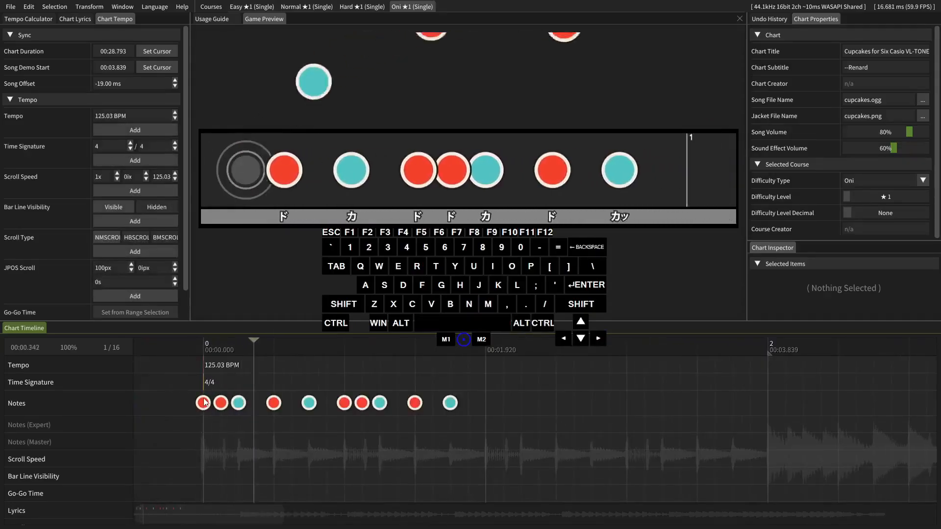
{"action": "key", "text": "space"}
{"action": "left_click_drag", "start_coordinate": [422, 424], "coordinate": [140, 394]}
{"action": "left_click_drag", "start_coordinate": [271, 424], "coordinate": [347, 452]}
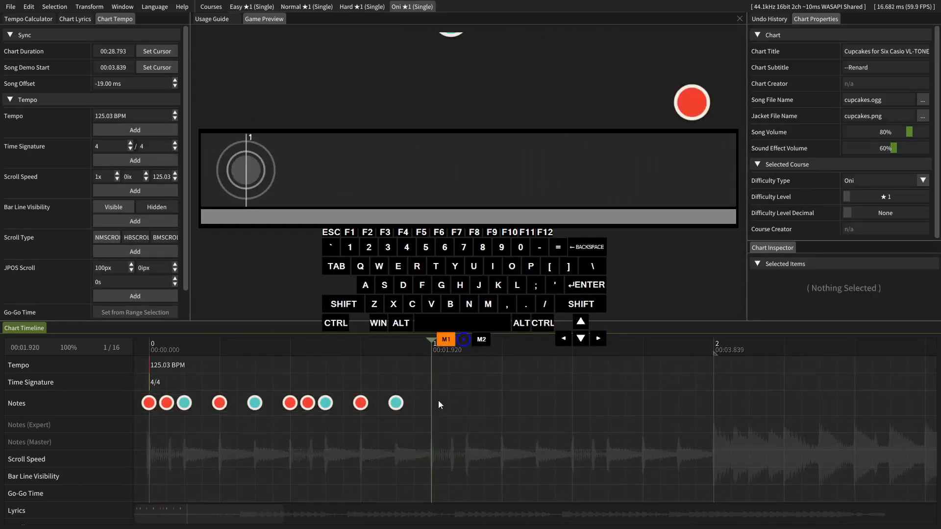
Paste the copied measure 0 pattern at the start of measure 1, 00:01.920, and play back both measures.
{"action": "key", "text": "ctrl+v"}
{"action": "left_click", "coordinate": [156, 410]}
{"action": "key", "text": "space"}
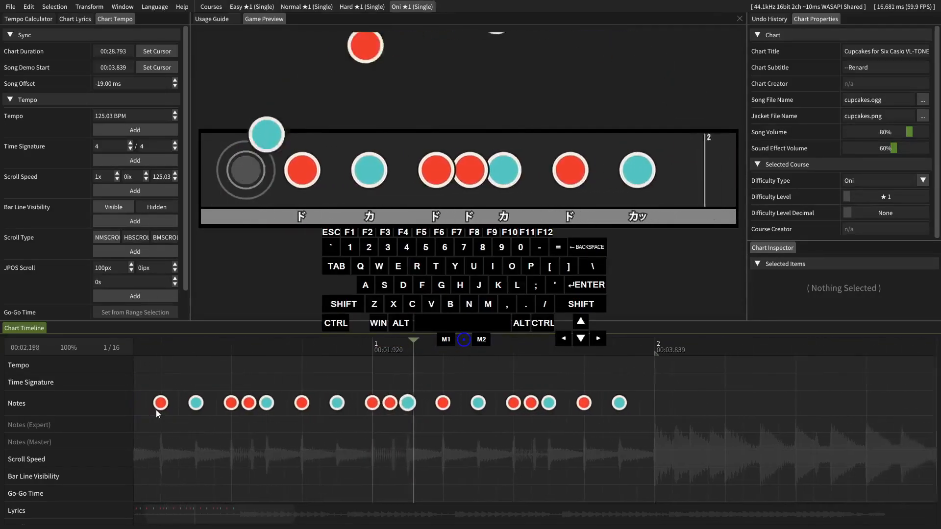
{"action": "key", "text": "space"}
Listen to the uncharted song section starting at measure 2, 00:03.839.
{"action": "left_click", "coordinate": [425, 411]}
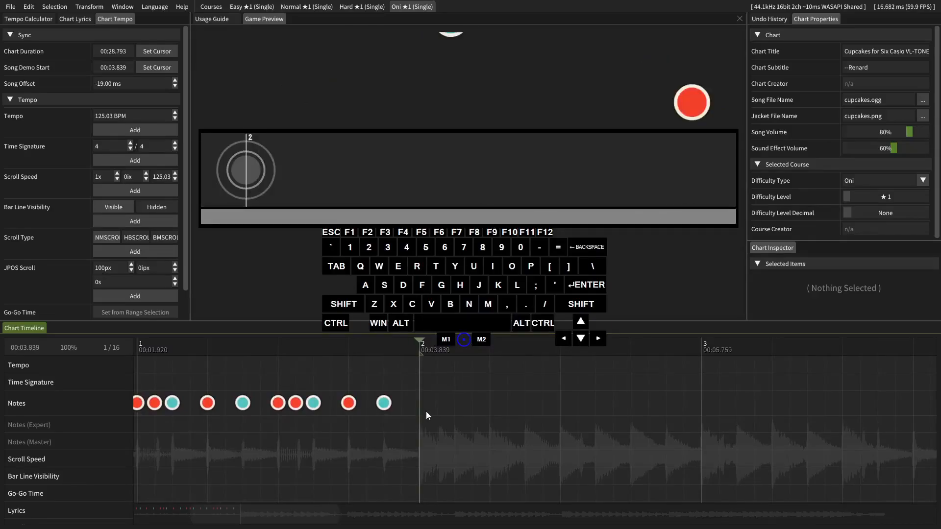
{"action": "key", "text": "space"}
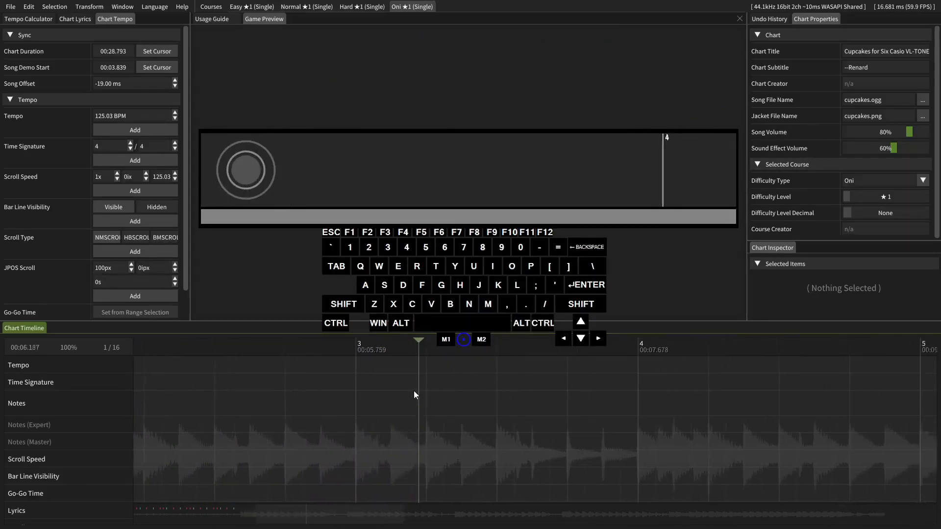
{"action": "key", "text": "space"}
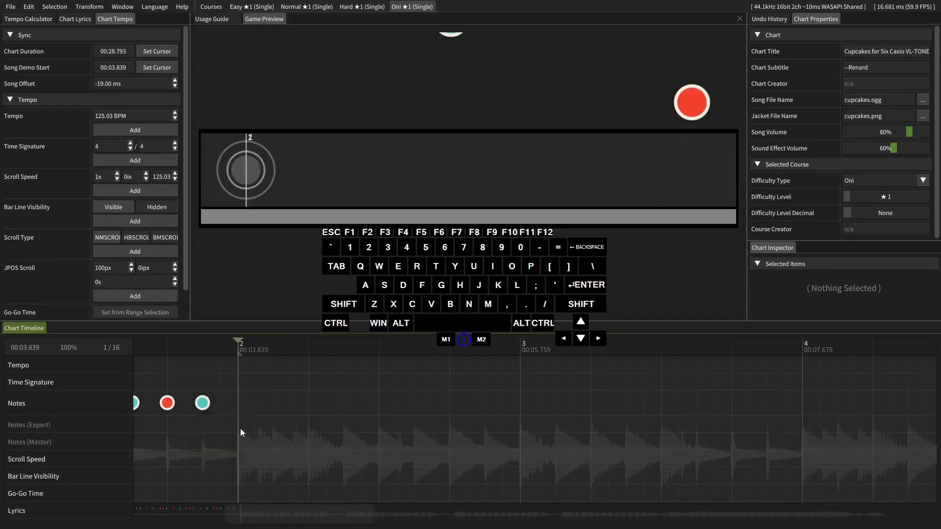
Place five Don notes on consecutive sixteenths from 00:03.839 at the start of measure 2.
{"action": "key", "text": "j"}
{"action": "key", "text": "Right"}
{"action": "key", "text": "j"}
{"action": "key", "text": "Right"}
{"action": "key", "text": "j"}
{"action": "key", "text": "Right"}
{"action": "key", "text": "j"}
{"action": "key", "text": "Right"}
{"action": "key", "text": "j"}
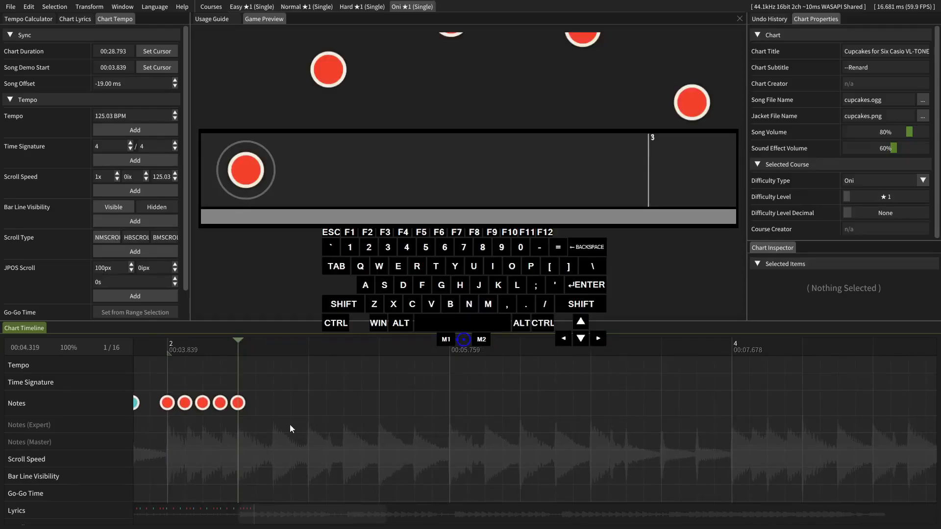
Finish measure 2 with Ka, Ka, Don, Ka, Don at half-beat spacing, ending at 00:05.519.
{"action": "key", "text": "Right"}
{"action": "key", "text": "Right"}
{"action": "key", "text": "k"}
{"action": "key", "text": "Right"}
{"action": "key", "text": "Right"}
{"action": "key", "text": "k"}
{"action": "key", "text": "Right"}
{"action": "key", "text": "Right"}
{"action": "key", "text": "j"}
{"action": "key", "text": "Right"}
{"action": "key", "text": "Right"}
{"action": "key", "text": "k"}
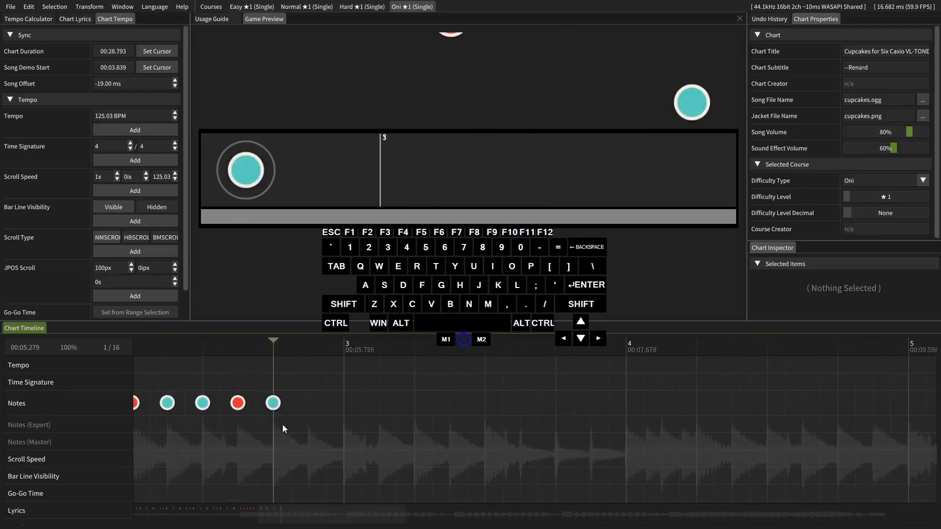
{"action": "key", "text": "Right"}
{"action": "key", "text": "Right"}
{"action": "key", "text": "j"}
Play back the measure 2 notes and listen on into the uncharted measure 3.
{"action": "scroll", "coordinate": [454, 410], "scroll_direction": "up", "scroll_amount": 3}
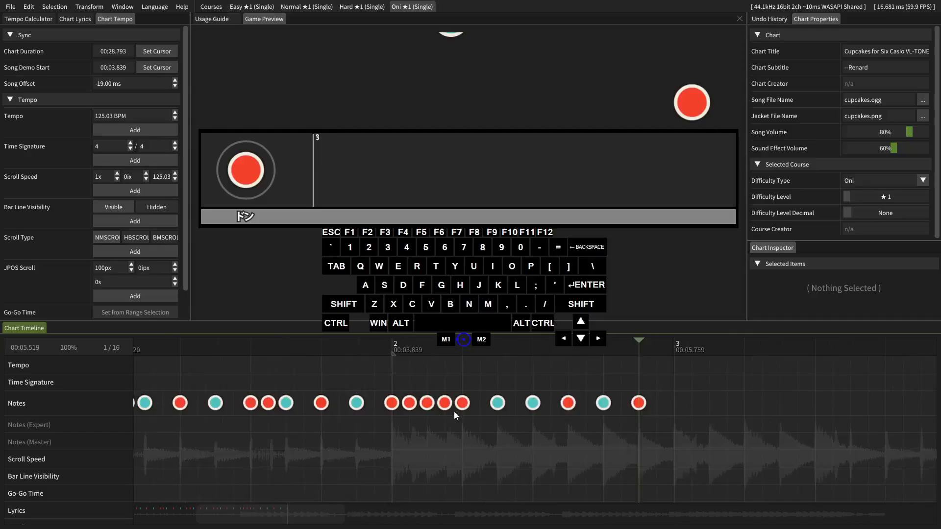
{"action": "left_click", "coordinate": [335, 395]}
{"action": "key", "text": "space"}
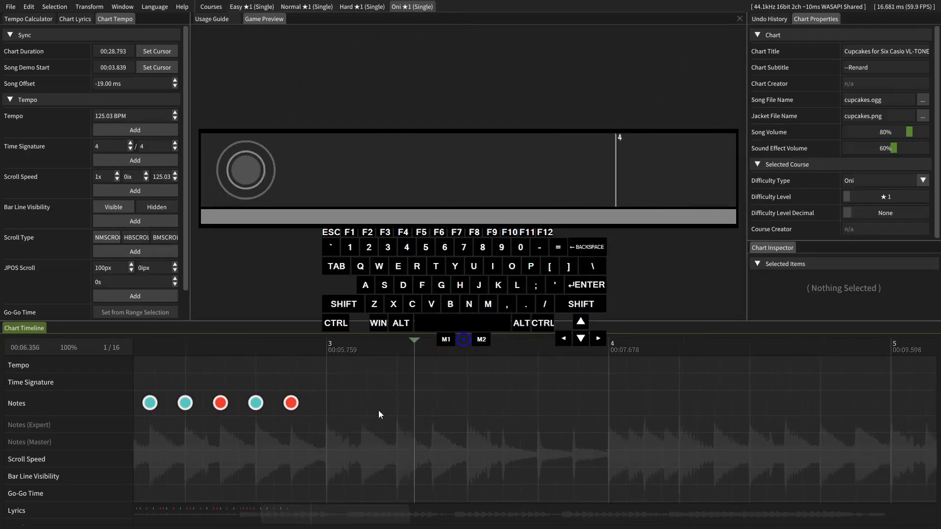
{"action": "key", "text": "space"}
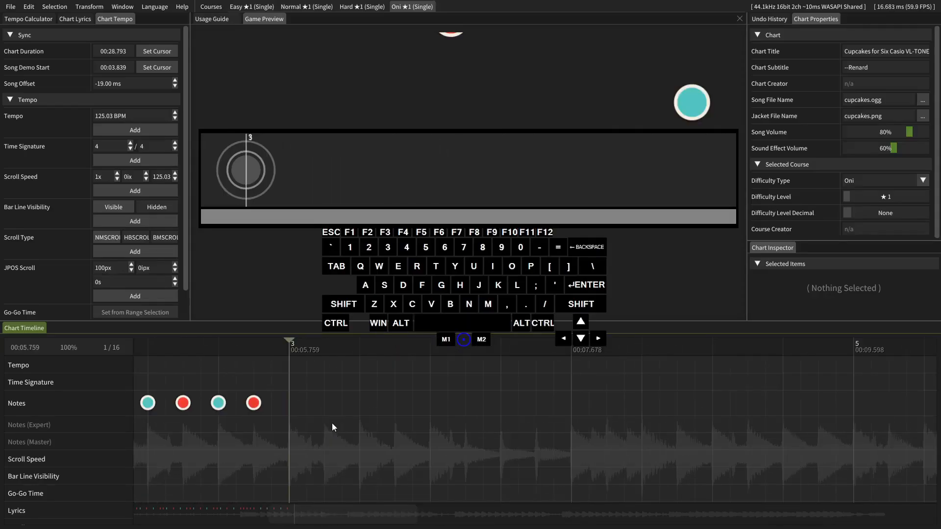
Start measure 3 with Ka, Don, Don, Ka at half-beat spacing from 00:05.759.
{"action": "key", "text": "k"}
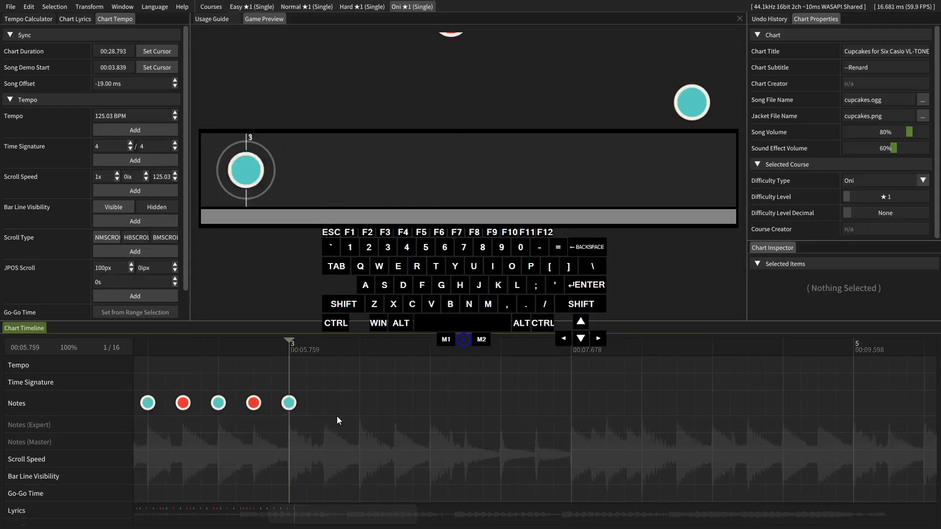
{"action": "left_click", "coordinate": [338, 416]}
{"action": "key", "text": "j"}
{"action": "left_click", "coordinate": [367, 416]}
{"action": "key", "text": "j"}
{"action": "left_click", "coordinate": [396, 414]}
{"action": "key", "text": "k"}
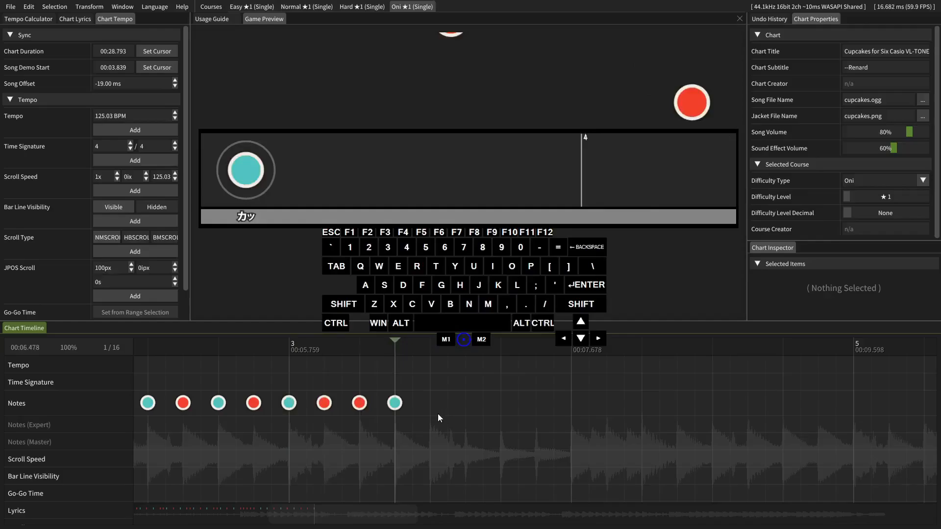
Finish measure 3 with Ka, Don, Ka on consecutive sixteenths from the third beat, plus Don and Ka on the fourth beat's halves.
{"action": "left_click", "coordinate": [438, 414]}
{"action": "key", "text": "k"}
{"action": "left_click", "coordinate": [457, 419]}
{"action": "key", "text": "j"}
{"action": "left_click", "coordinate": [466, 418]}
{"action": "key", "text": "k"}
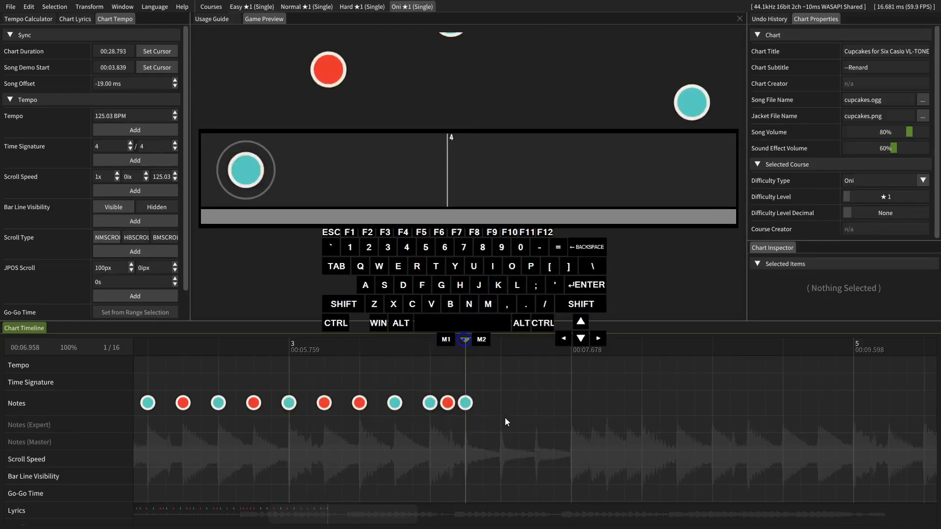
{"action": "left_click", "coordinate": [504, 417]}
{"action": "key", "text": "j"}
{"action": "left_click", "coordinate": [540, 421]}
{"action": "key", "text": "k"}
Play back the charted notes of measures 2 and 3 to check the rhythm against the song.
{"action": "scroll", "coordinate": [361, 418], "scroll_direction": "up", "scroll_amount": 7}
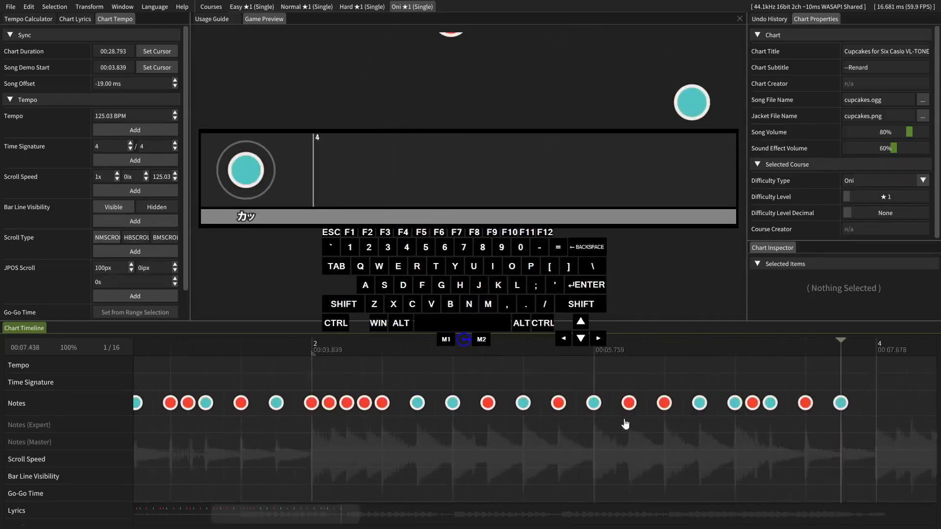
{"action": "key", "text": "space"}
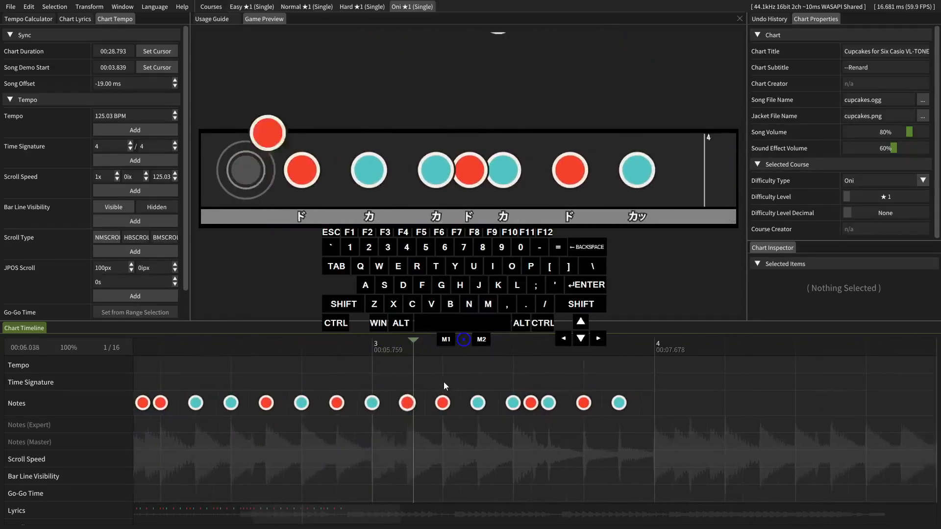
{"action": "key", "text": "space"}
{"action": "scroll", "coordinate": [444, 382], "scroll_direction": "up", "scroll_amount": 1}
{"action": "left_click", "coordinate": [337, 375]}
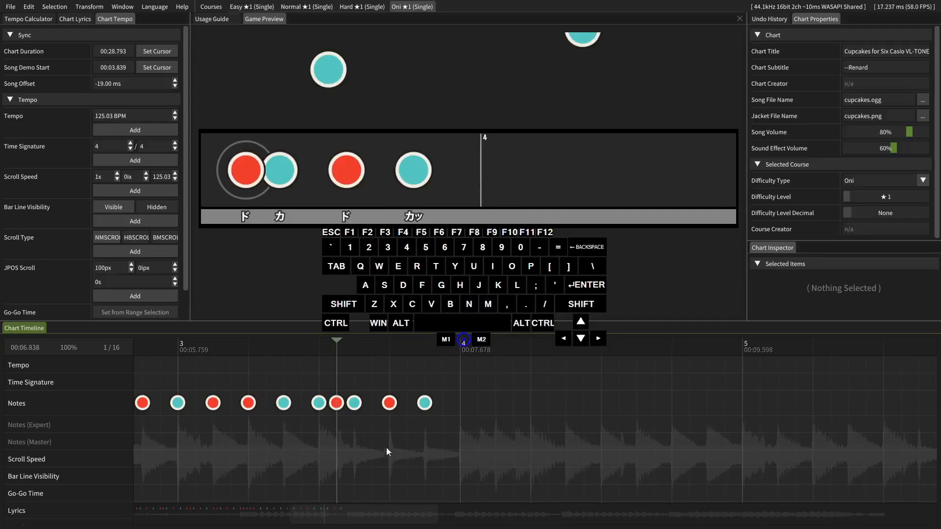
{"action": "left_click_drag", "start_coordinate": [338, 424], "coordinate": [349, 493]}
{"action": "left_click", "coordinate": [190, 404]}
{"action": "key", "text": "space"}
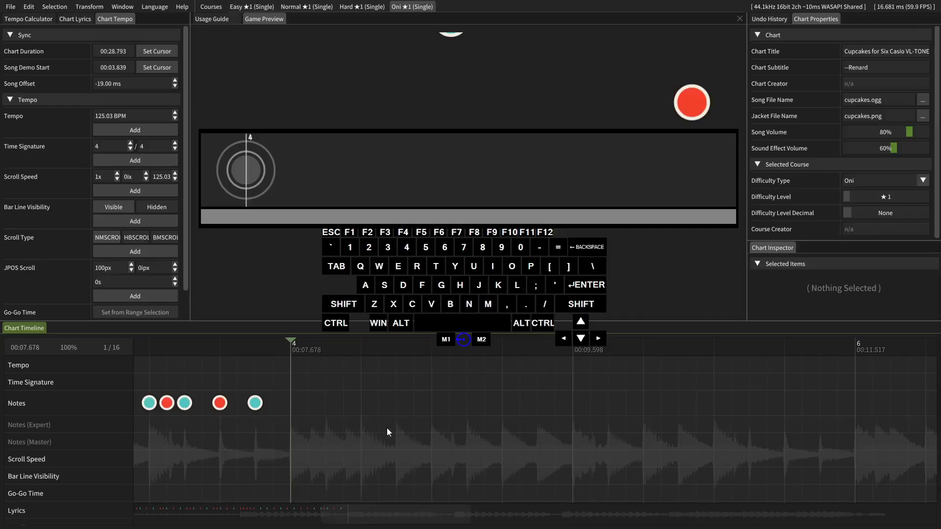
Copy all notes of measures 2 and 3 and paste them at the start of measure 4, 00:07.678.
{"action": "left_click_drag", "start_coordinate": [240, 432], "coordinate": [186, 366]}
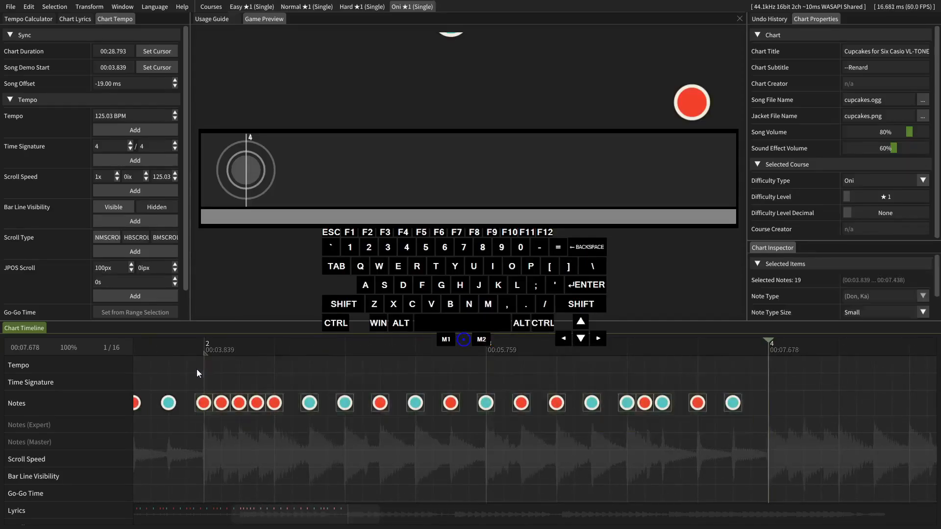
{"action": "key", "text": "ctrl+c"}
{"action": "right_click", "coordinate": [777, 437]}
{"action": "left_click_drag", "start_coordinate": [777, 437], "coordinate": [357, 408]}
{"action": "key", "text": "ctrl+v"}
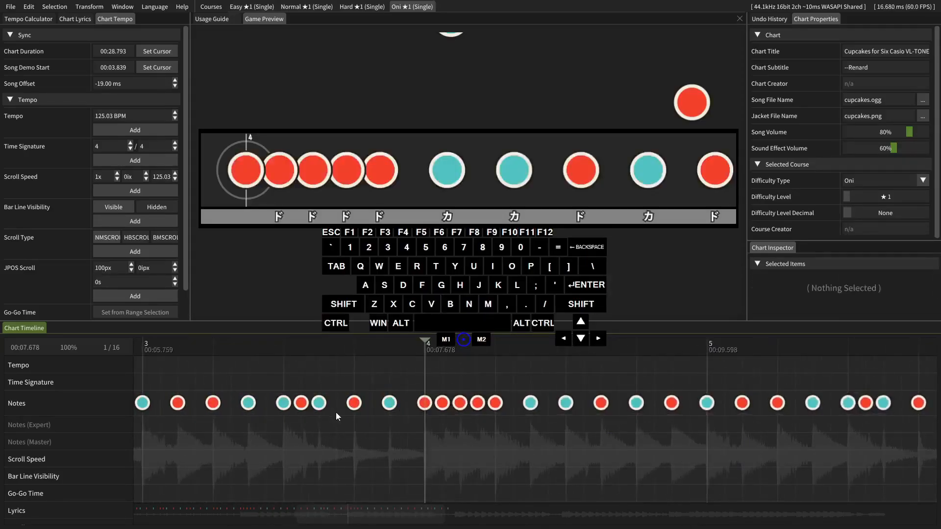
Play back the pasted notes in measures 4 and 5 and listen to the song from measure 6.
{"action": "key", "text": "space"}
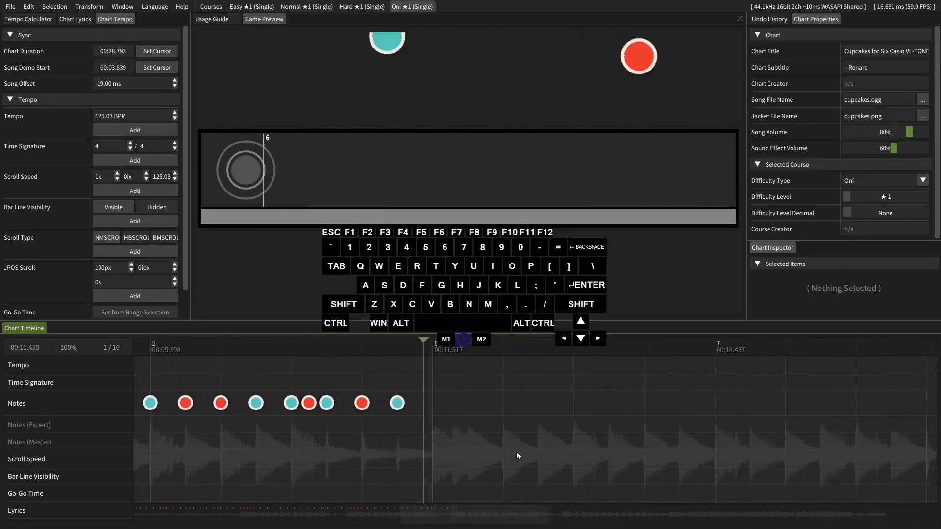
{"action": "key", "text": "space"}
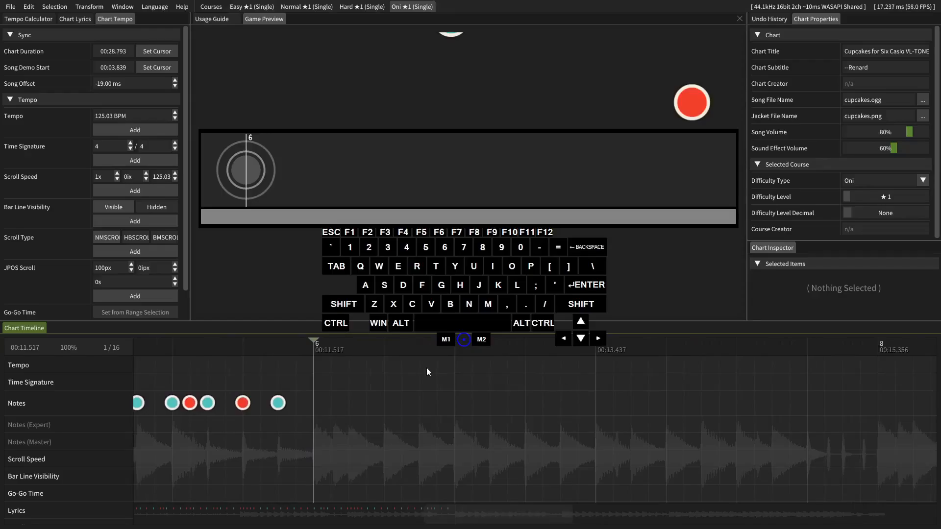
{"action": "key", "text": "space"}
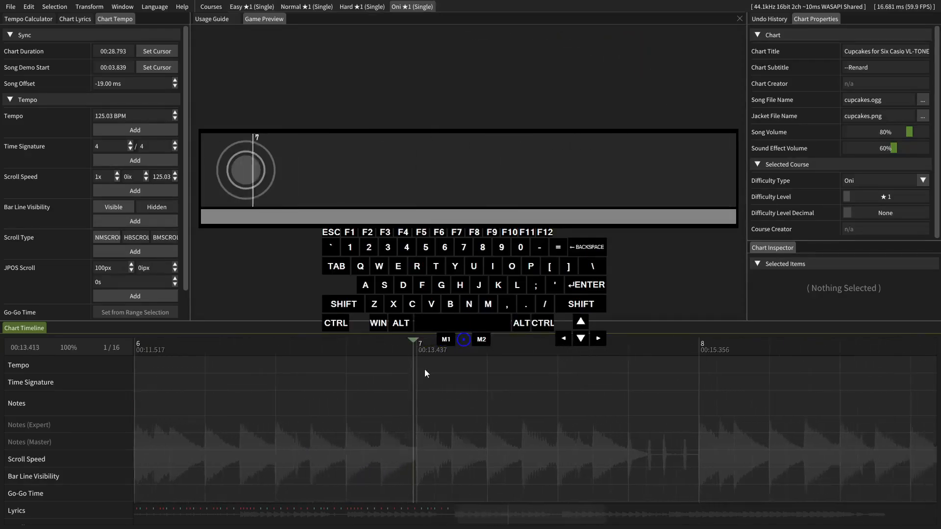
{"action": "key", "text": "space"}
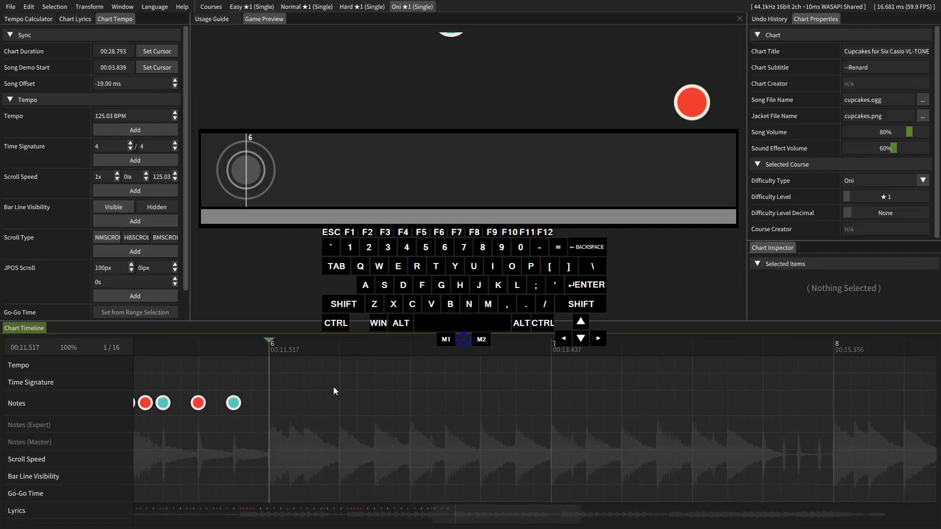
Start measure 6 with three Ka notes on consecutive sixteenths from 00:11.517, plus Ka at half-beat spacing up to 00:12.477.
{"action": "key", "text": "space"}
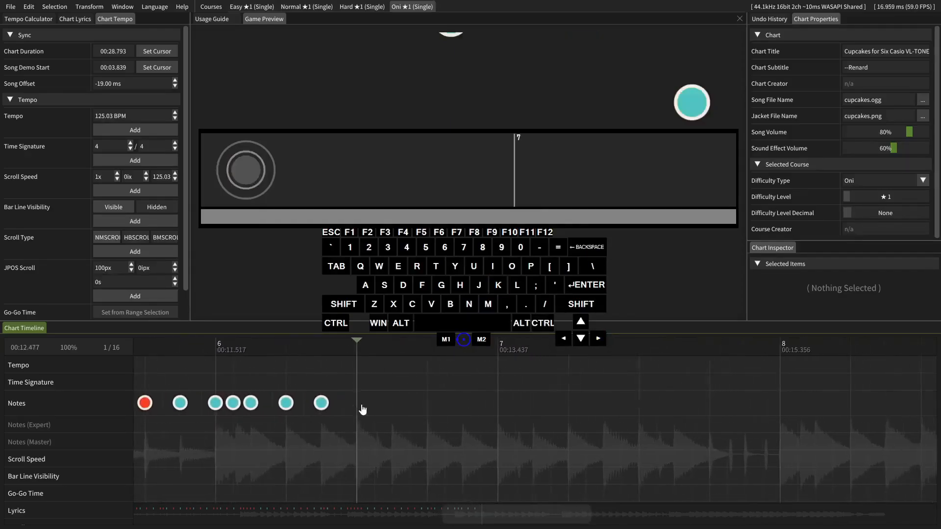
{"action": "left_click_drag", "start_coordinate": [362, 404], "coordinate": [255, 411]}
{"action": "key", "text": "k"}
{"action": "key", "text": "Right"}
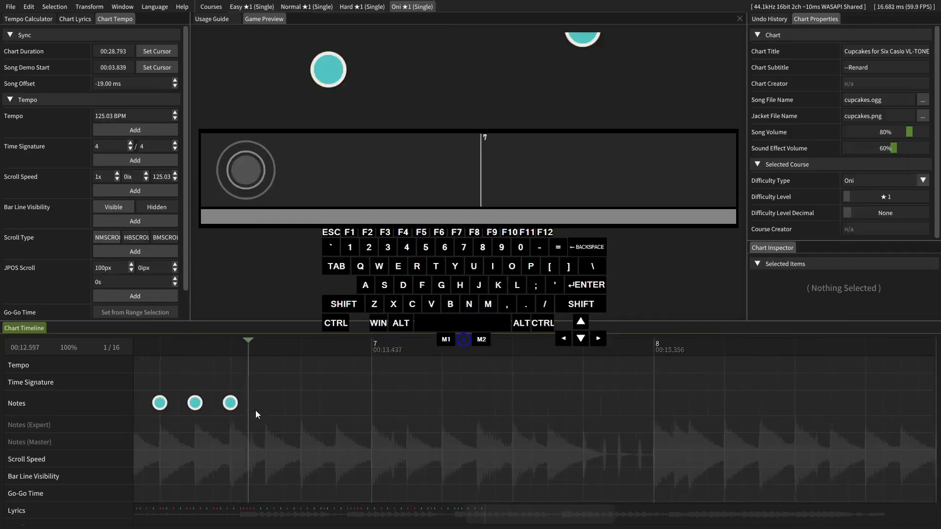
Finish measure 6 with Dons on the two sixteenths after 00:12.477 and on both halves of the fourth beat.
{"action": "key", "text": "j"}
{"action": "key", "text": "Right"}
{"action": "key", "text": "j"}
{"action": "key", "text": "Right"}
{"action": "key", "text": "Right"}
{"action": "key", "text": "j"}
{"action": "key", "text": "Right"}
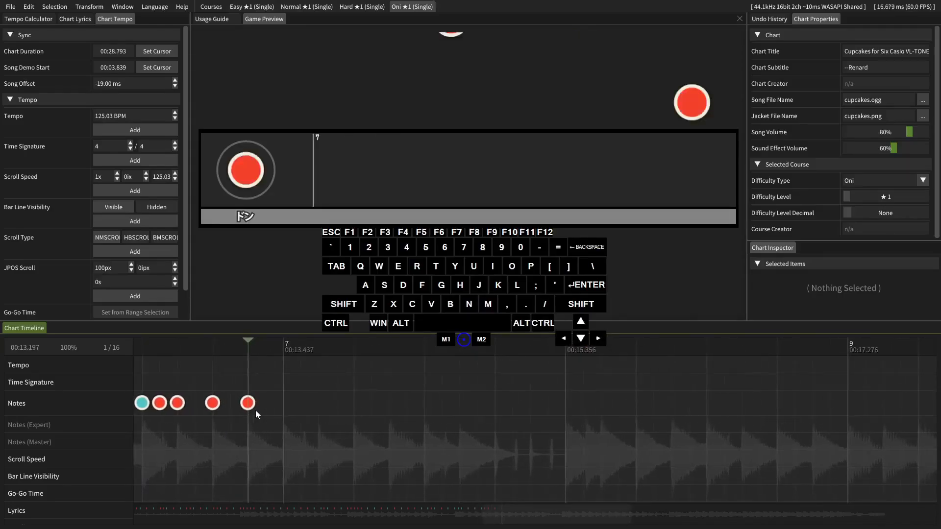
{"action": "key", "text": "Right"}
{"action": "key", "text": "j"}
Play back the measure 6 notes up to the start of measure 7.
{"action": "left_click_drag", "start_coordinate": [269, 380], "coordinate": [568, 388]}
{"action": "left_click", "coordinate": [305, 407]}
{"action": "key", "text": "space"}
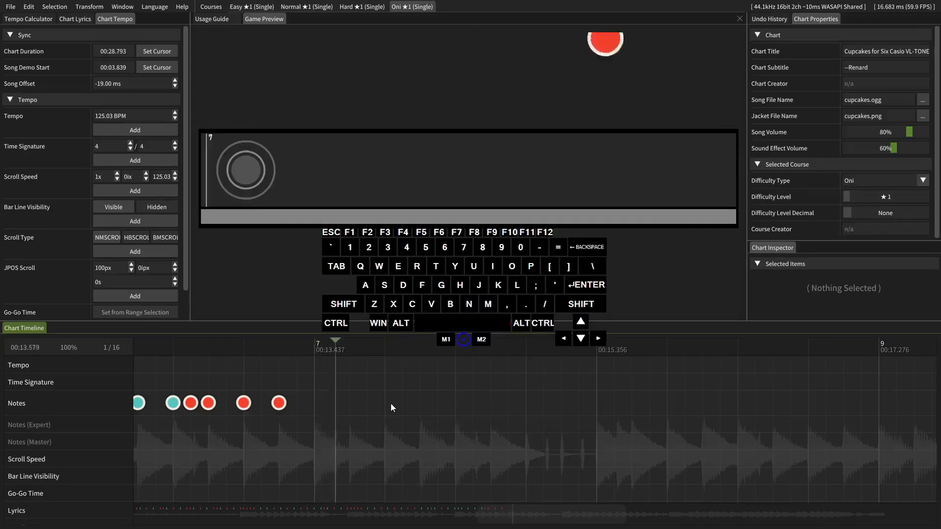
{"action": "key", "text": "space"}
Start measure 7 with Ka, Don, Don on consecutive sixteenths from 00:13.437, plus a Don on the second beat.
{"action": "key", "text": "d"}
{"action": "key", "text": "Right"}
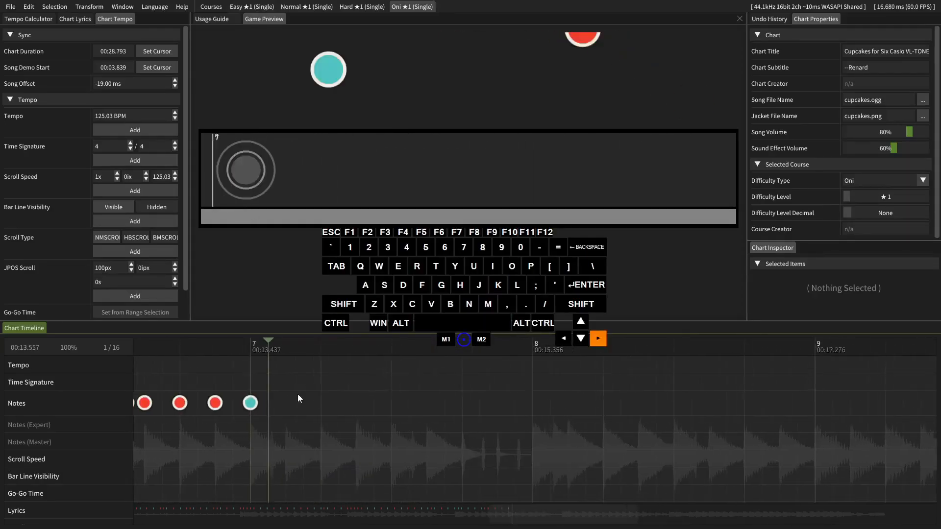
{"action": "key", "text": "f"}
{"action": "key", "text": "Right"}
{"action": "key", "text": "f"}
{"action": "key", "text": "Right"}
{"action": "key", "text": "Right"}
{"action": "key", "text": "f"}
{"action": "key", "text": "Right"}
{"action": "key", "text": "Right"}
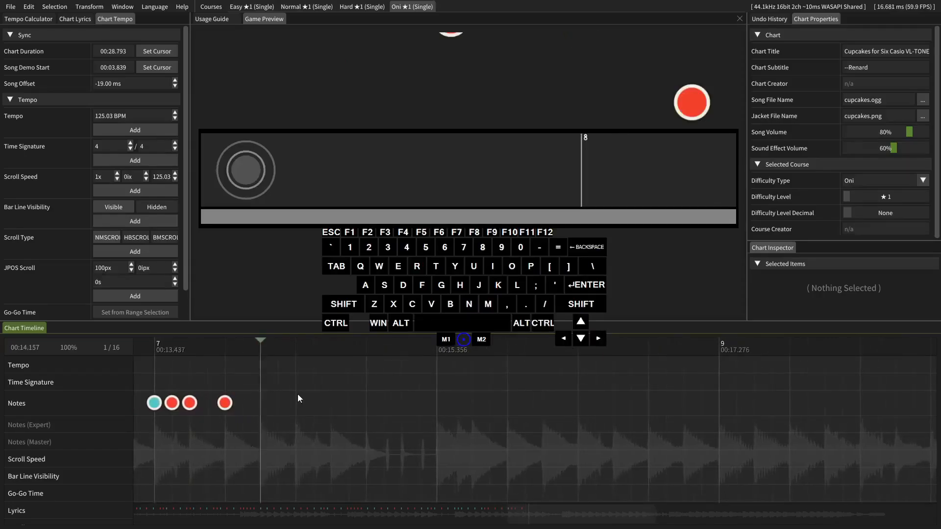
Continue measure 7 with a Ka at 00:14.157, plus Ka, Don, Don on consecutive sixteenths from the third beat.
{"action": "key", "text": "k"}
{"action": "key", "text": "Right"}
{"action": "key", "text": "Right"}
{"action": "key", "text": "k"}
{"action": "key", "text": "Right"}
{"action": "key", "text": "f"}
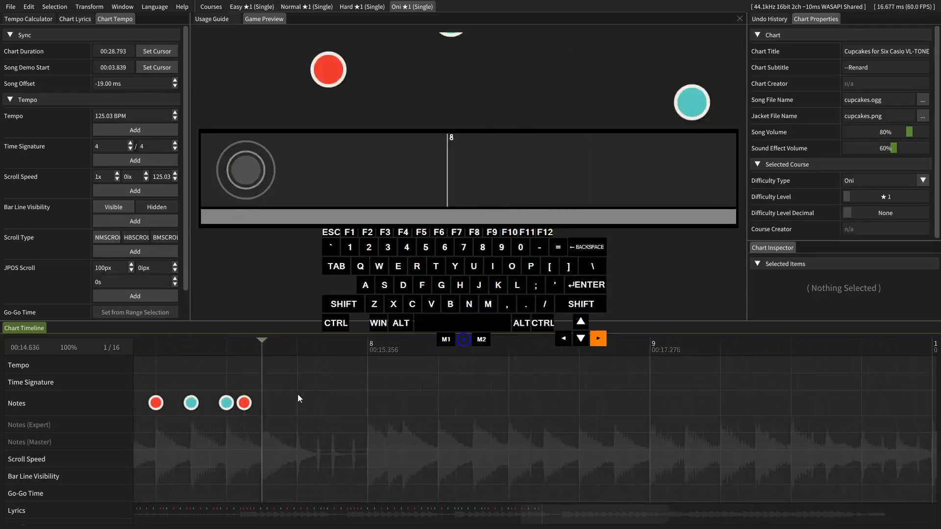
{"action": "key", "text": "Right"}
{"action": "key", "text": "f"}
Finish measure 7 with Ka, Don, Don, Don on consecutive sixteenths from the fourth beat, and a Ka at 00:15.356.
{"action": "key", "text": "Right"}
{"action": "key", "text": "Right"}
{"action": "key", "text": "k"}
{"action": "key", "text": "Right"}
{"action": "key", "text": "f"}
{"action": "key", "text": "Right"}
{"action": "key", "text": "f"}
{"action": "key", "text": "Right"}
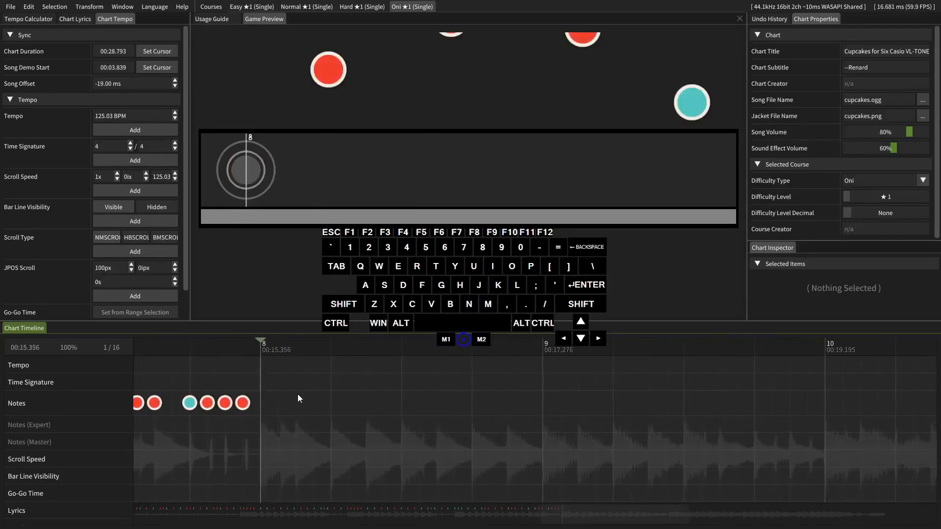
{"action": "key", "text": "f"}
{"action": "key", "text": "Right"}
{"action": "key", "text": "k"}
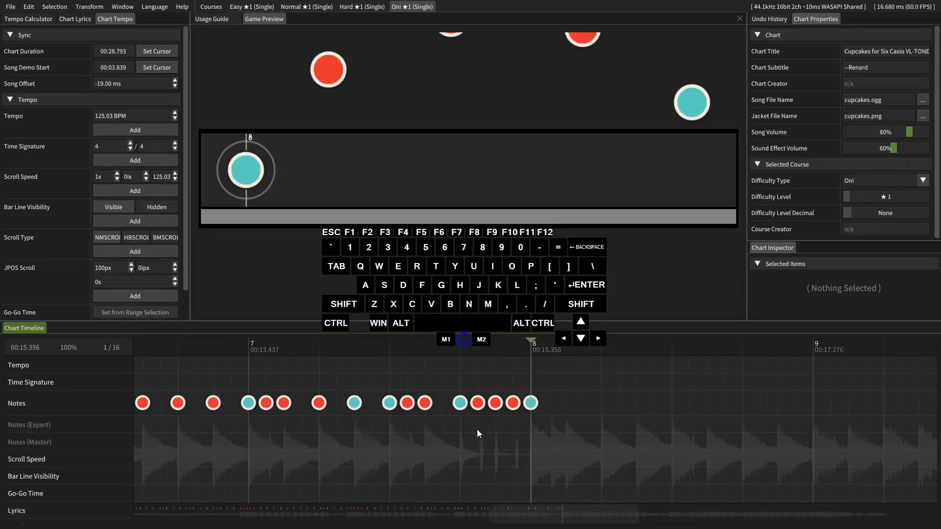
Play back the measure 7 notes leading into measure 8.
{"action": "left_click_drag", "start_coordinate": [431, 436], "coordinate": [559, 471]}
{"action": "scroll", "coordinate": [342, 435], "scroll_direction": "up", "scroll_amount": 2}
{"action": "left_click", "coordinate": [345, 416]}
{"action": "key", "text": "space"}
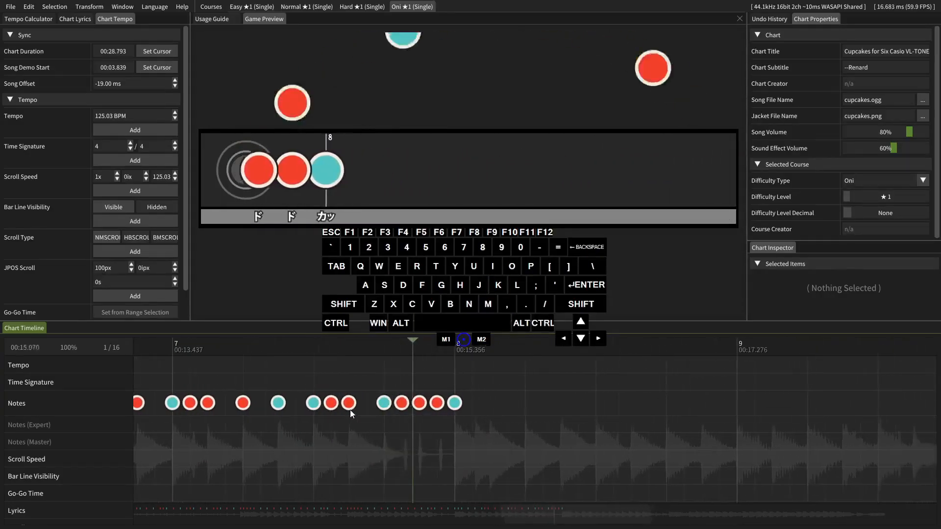
{"action": "key", "text": "space"}
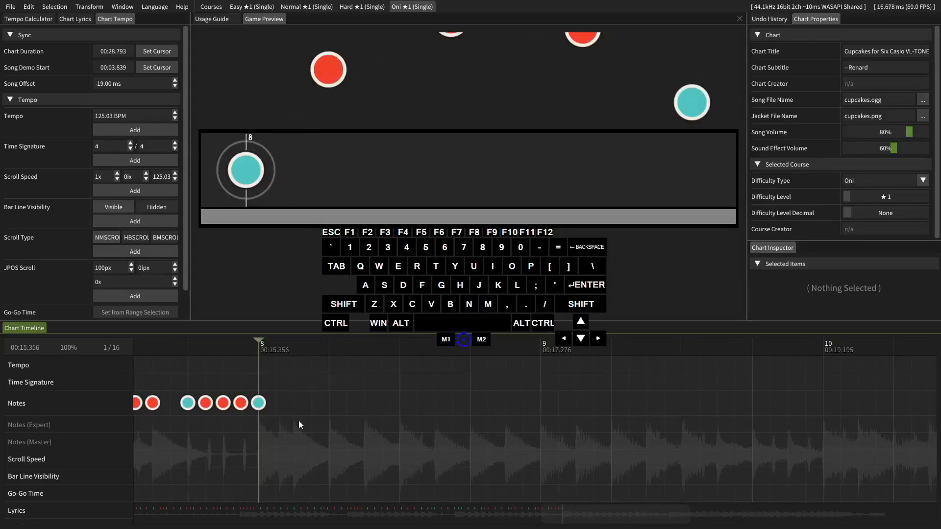
Copy the ten measure 6 notes to the start of measure 8 at 00:15.356 and play back the pasted section.
{"action": "scroll", "coordinate": [540, 437], "scroll_direction": "up", "scroll_amount": 4}
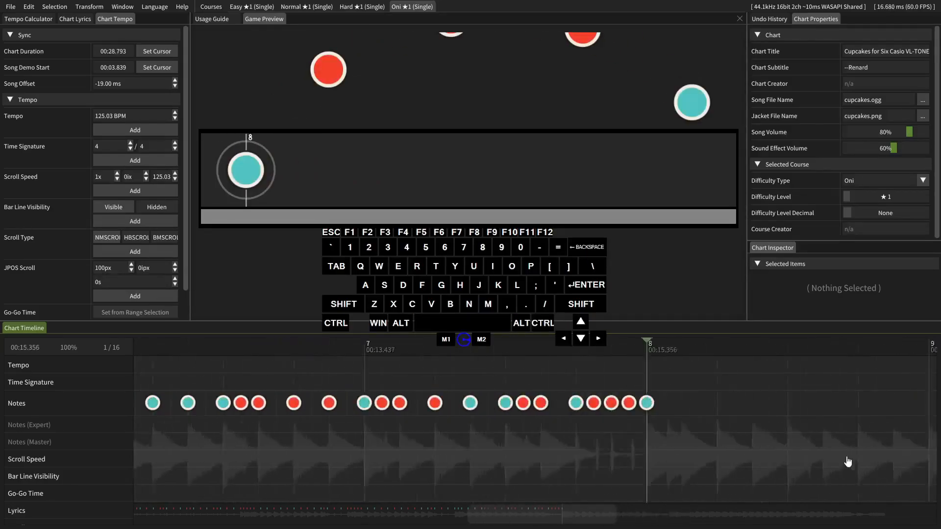
{"action": "left_click_drag", "start_coordinate": [191, 374], "coordinate": [487, 470]}
{"action": "key", "text": "ctrl+c"}
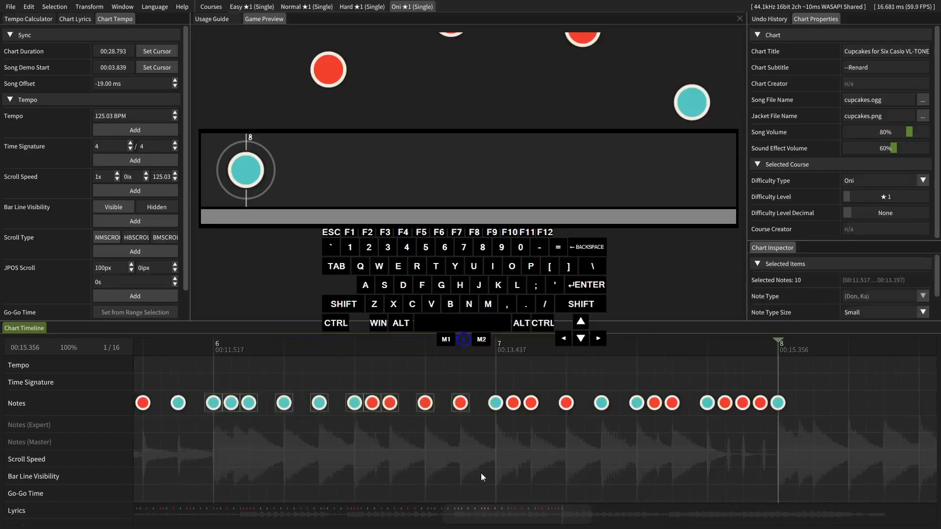
{"action": "scroll", "coordinate": [544, 436], "scroll_direction": "down", "scroll_amount": 4}
{"action": "key", "text": "ctrl+v"}
{"action": "key", "text": "space"}
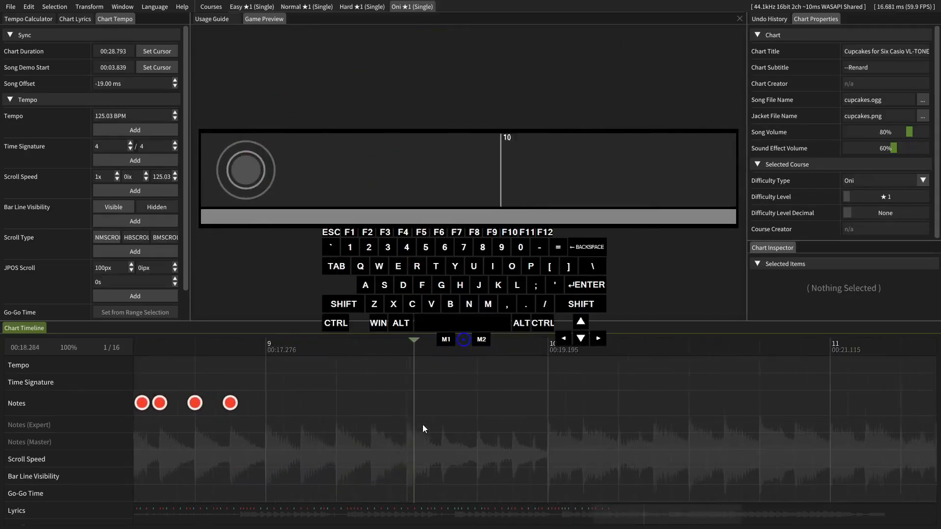
{"action": "key", "text": "space"}
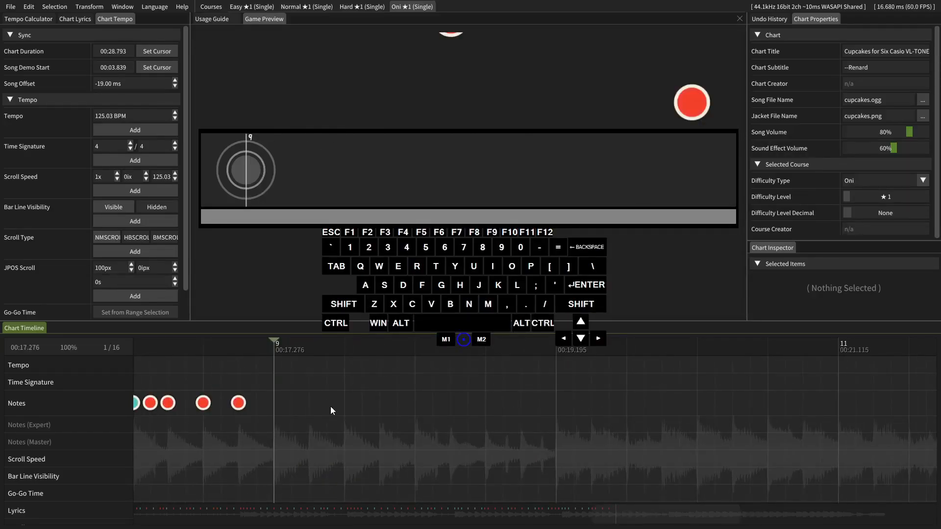
Start measure 9 with Ka, Don, Don, Don, Ka over the first two beats, plus three Ka on consecutive sixteenths from 00:18.236.
{"action": "key", "text": "space"}
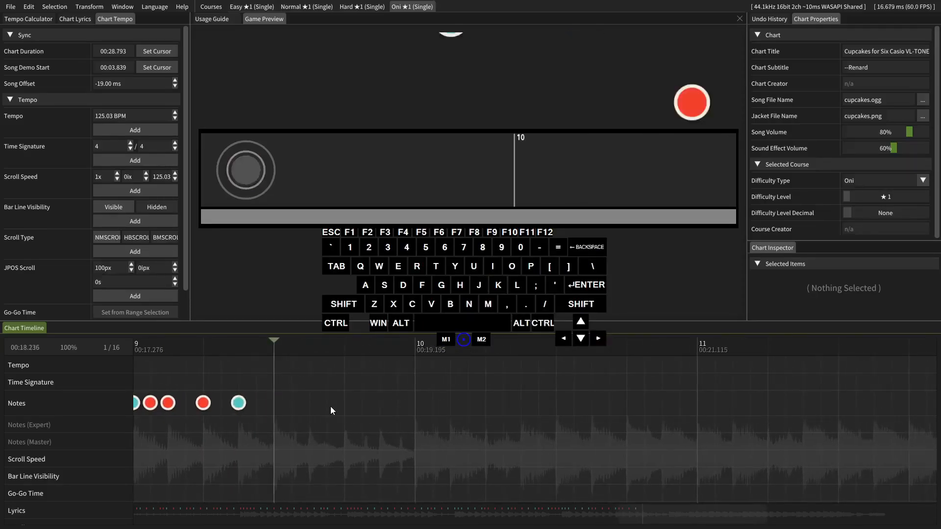
{"action": "key", "text": "k"}
{"action": "key", "text": "k"}
{"action": "key", "text": "k"}
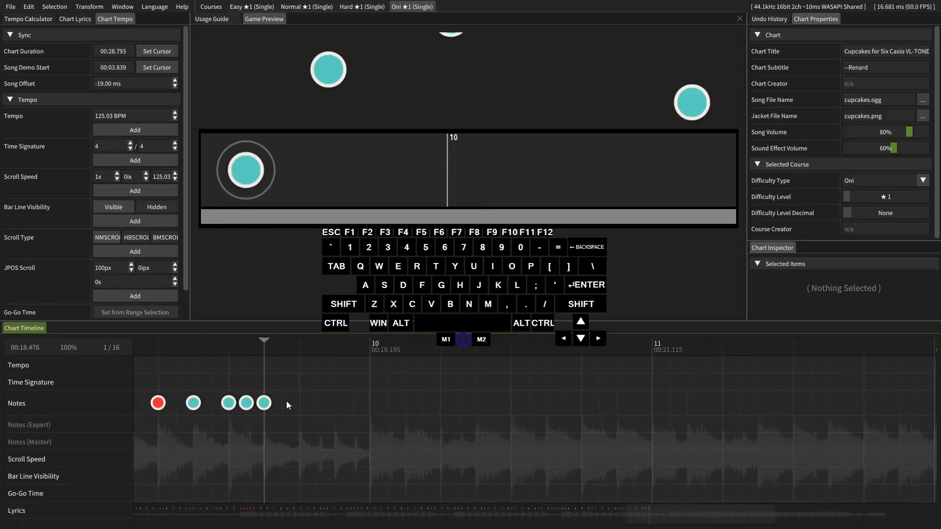
{"action": "key", "text": "space"}
{"action": "scroll", "coordinate": [362, 412], "scroll_direction": "up", "scroll_amount": 2}
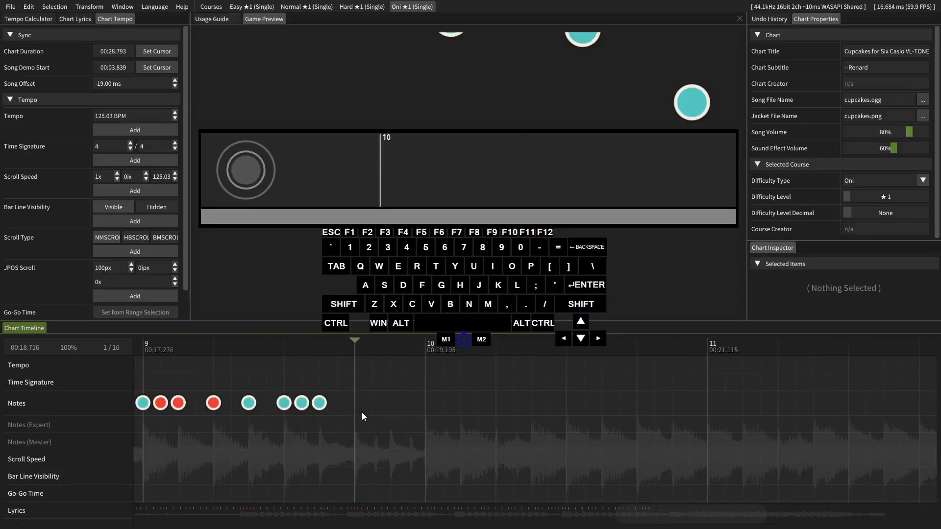
Finish measure 9 with Ka, Ka, Don, Don on consecutive sixteenths from 00:18.716, and a Don at 00:19.195.
{"action": "key", "text": "k"}
{"action": "key", "text": "Right"}
{"action": "key", "text": "k"}
{"action": "key", "text": "Right"}
{"action": "key", "text": "j"}
{"action": "key", "text": "Right"}
{"action": "key", "text": "j"}
{"action": "key", "text": "Right"}
{"action": "key", "text": "j"}
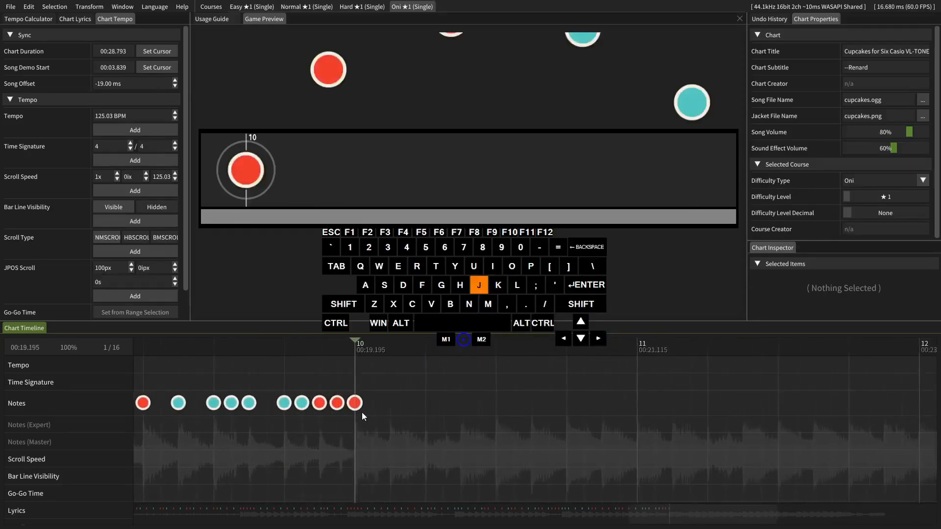
Play the song from the start of measure 10 into the uncharted measure 11.
{"action": "scroll", "coordinate": [346, 431], "scroll_direction": "up", "scroll_amount": 1}
{"action": "left_click_drag", "start_coordinate": [360, 419], "coordinate": [426, 491]}
{"action": "left_click", "coordinate": [373, 410]}
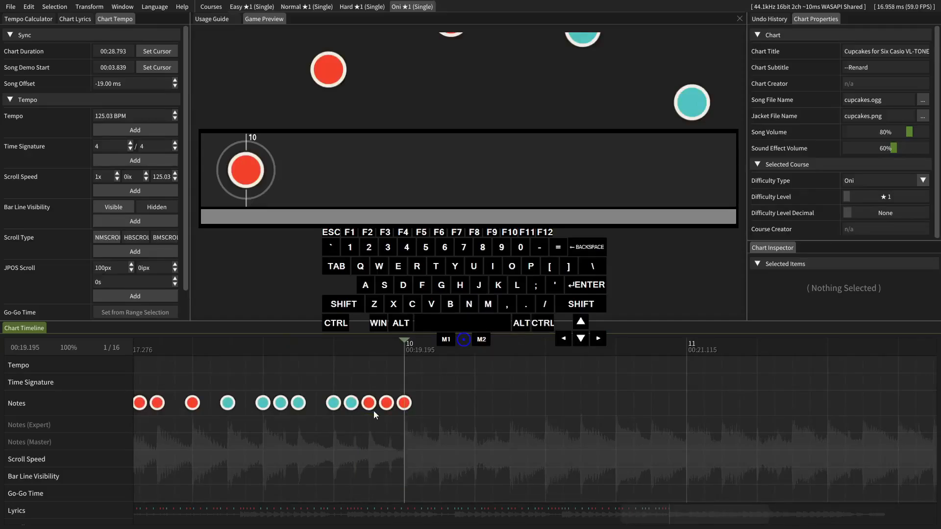
{"action": "left_click", "coordinate": [411, 413]}
{"action": "left_click_drag", "start_coordinate": [452, 432], "coordinate": [285, 429]}
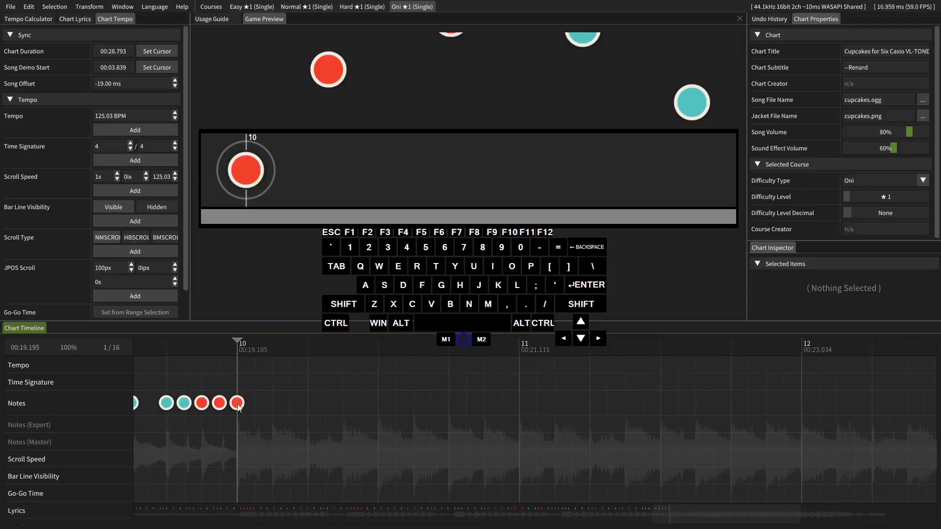
{"action": "key", "text": "space"}
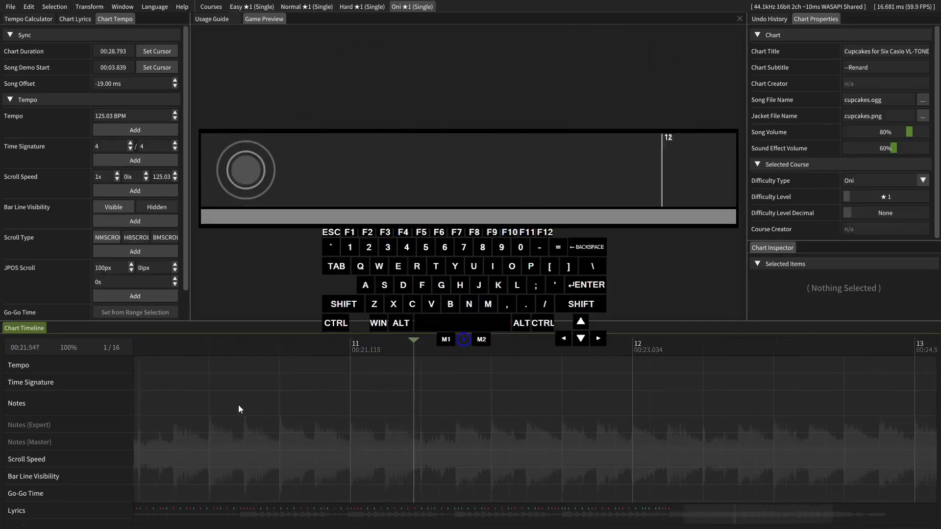
{"action": "key", "text": "space"}
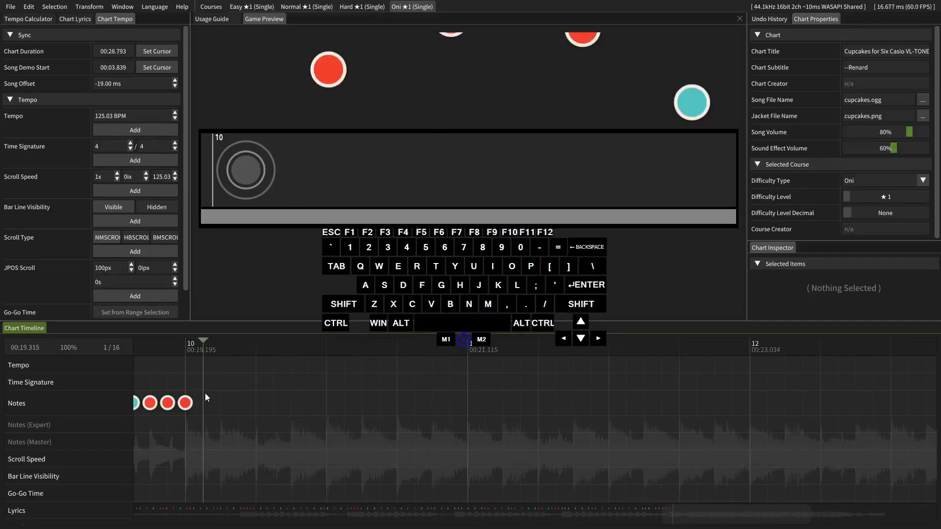
Continue measure 10 with a Don at 00:19.315 and a Ka one sixteenth after it, plus Ka, Ka, Don from the second beat.
{"action": "key", "text": "Right"}
{"action": "key", "text": "Right"}
{"action": "key", "text": "Right"}
{"action": "key", "text": "Right"}
{"action": "key", "text": "k"}
{"action": "key", "text": "Right"}
{"action": "key", "text": "k"}
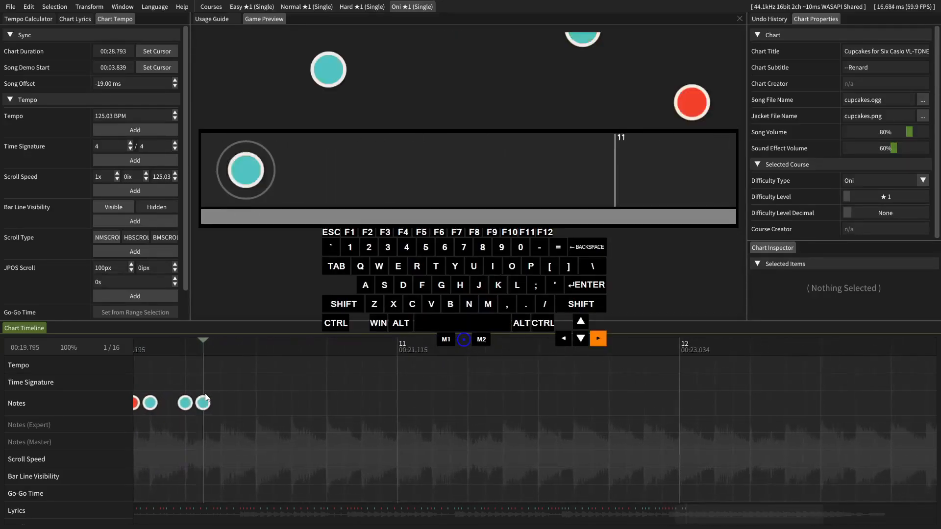
{"action": "key", "text": "Right"}
{"action": "key", "text": "j"}
Place Don, Don, Ka on consecutive sixteenths from the third beat of measure 10.
{"action": "key", "text": "Right"}
{"action": "key", "text": "Right"}
{"action": "key", "text": "j"}
{"action": "key", "text": "Right"}
{"action": "key", "text": "j"}
{"action": "key", "text": "Right"}
{"action": "key", "text": "k"}
{"action": "key", "text": "Right"}
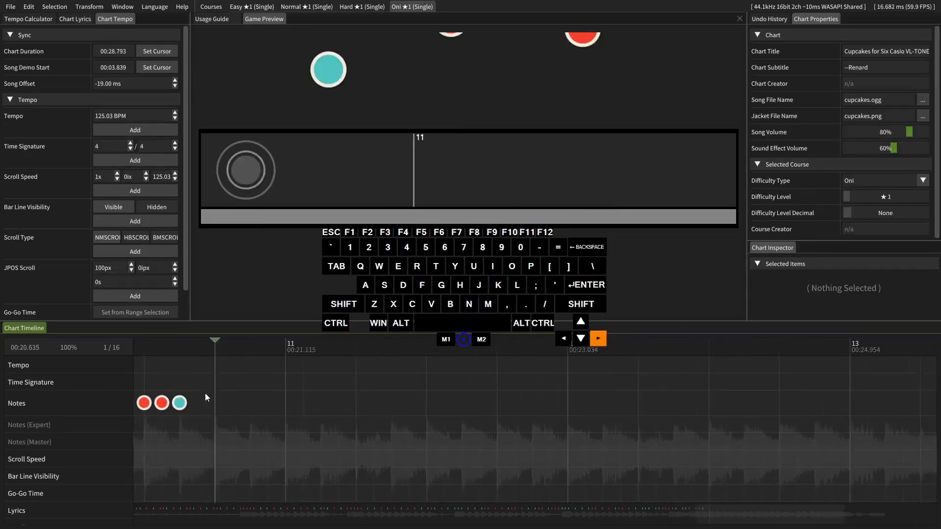
Complete measure 10 with Ka, Ka, Don on consecutive sixteenths from the fourth beat, and play into measure 11.
{"action": "key", "text": "Right"}
{"action": "key", "text": "k"}
{"action": "key", "text": "Right"}
{"action": "key", "text": "k"}
{"action": "key", "text": "Right"}
{"action": "key", "text": "j"}
{"action": "key", "text": "space"}
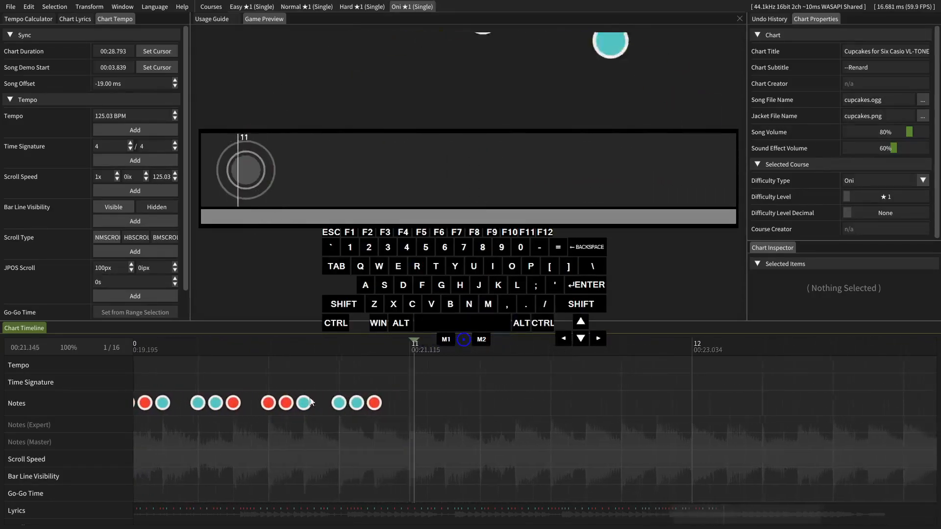
{"action": "key", "text": "space"}
Start measure 11 with Don, Don, Ka on consecutive sixteenths from 00:21.115, plus Ka, Ka, Don from the second beat.
{"action": "key", "text": "Right"}
{"action": "key", "text": "k"}
{"action": "key", "text": "Right"}
{"action": "key", "text": "Right"}
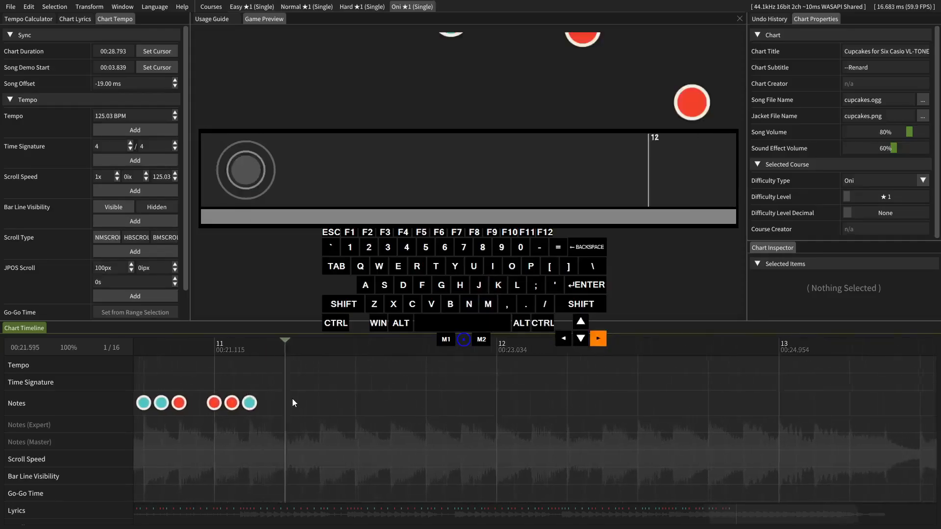
{"action": "key", "text": "k"}
{"action": "key", "text": "Right"}
{"action": "key", "text": "k"}
{"action": "key", "text": "Right"}
{"action": "key", "text": "j"}
{"action": "key", "text": "Right"}
{"action": "key", "text": "Right"}
{"action": "left_click_drag", "start_coordinate": [293, 399], "coordinate": [463, 415]}
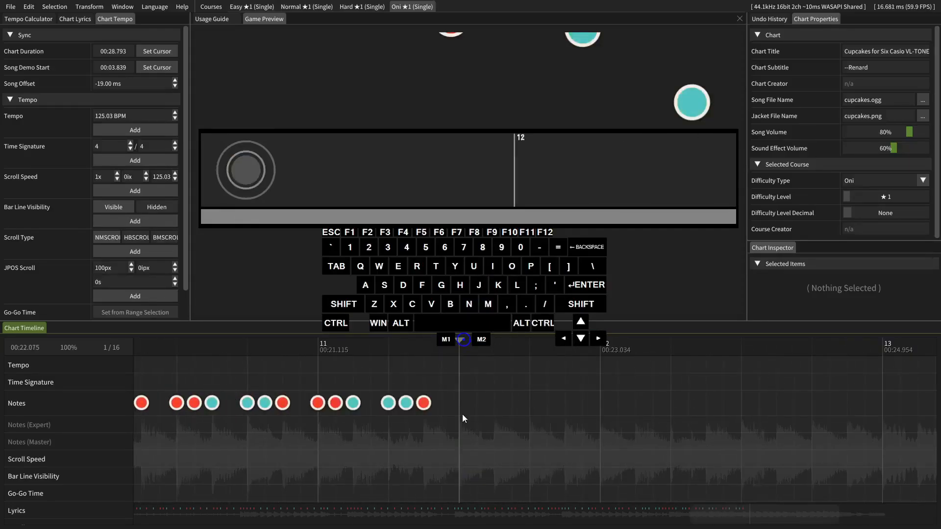
Place Ka, Don, Ka on consecutive sixteenths from the third beat of measure 11 at 00:22.075.
{"action": "key", "text": "k"}
{"action": "key", "text": "Right"}
{"action": "key", "text": "j"}
{"action": "key", "text": "Right"}
{"action": "key", "text": "k"}
{"action": "key", "text": "Right"}
{"action": "key", "text": "Right"}
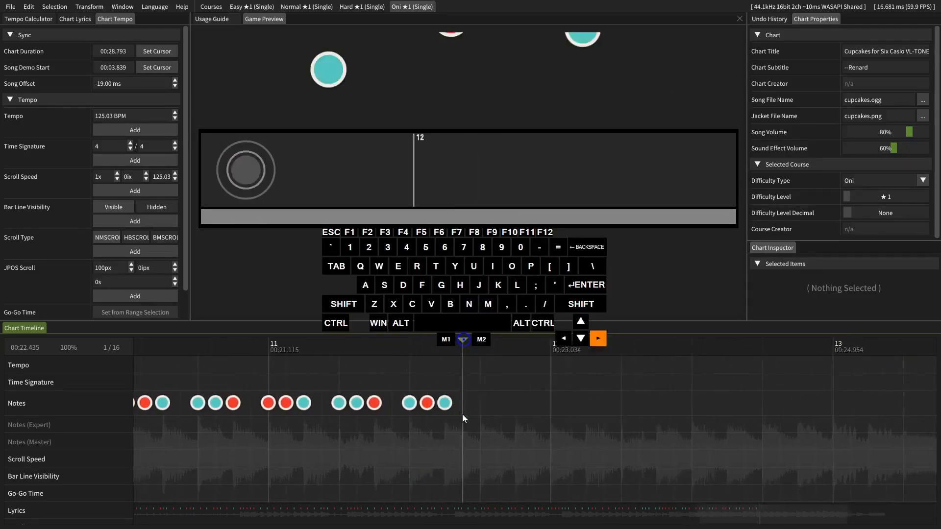
Finish measure 11 with Ka, Don, Ka on consecutive sixteenths from the fourth beat.
{"action": "key", "text": "k"}
{"action": "key", "text": "Right"}
{"action": "key", "text": "j"}
{"action": "key", "text": "Right"}
{"action": "key", "text": "k"}
{"action": "key", "text": "Right"}
Play back measures 10 and 11, and listen to the uncharted ending from measure 12.
{"action": "left_click_drag", "start_coordinate": [508, 418], "coordinate": [840, 418]}
{"action": "left_click", "coordinate": [251, 390]}
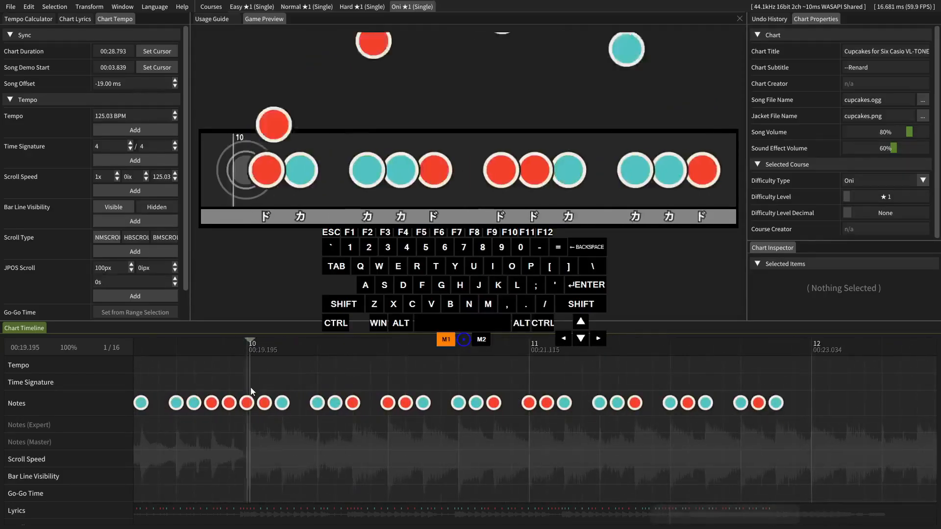
{"action": "key", "text": "space"}
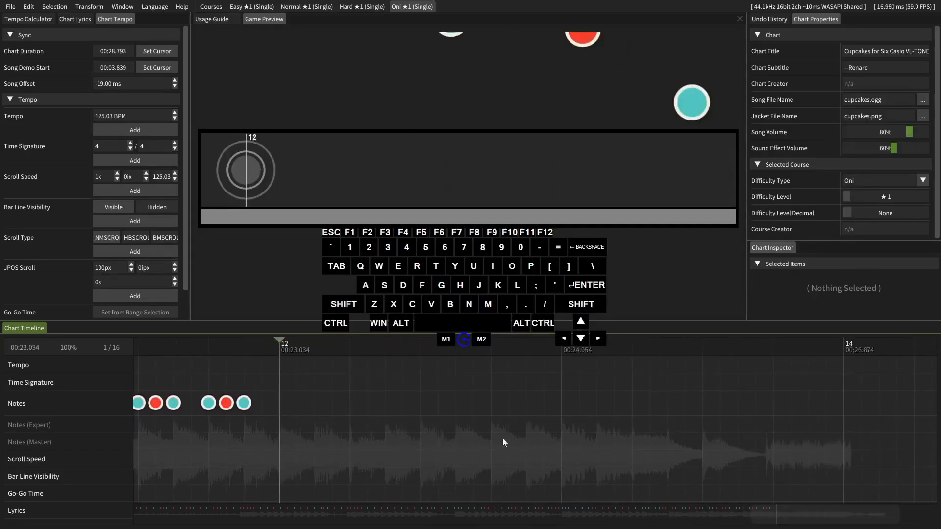
{"action": "key", "text": "space"}
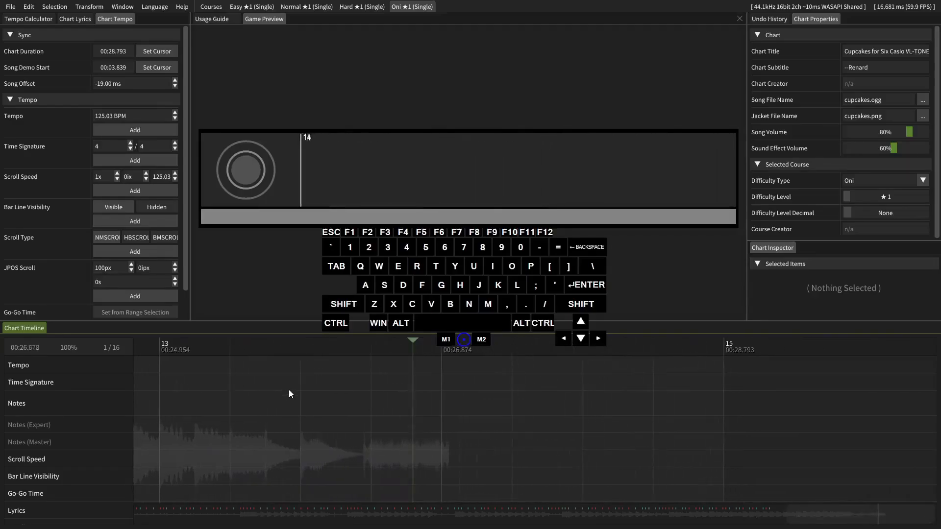
{"action": "key", "text": "space"}
Start measure 12 with Don, Don, Ka on consecutive sixteenths from 00:23.034.
{"action": "key", "text": "j"}
{"action": "key", "text": "Right"}
{"action": "key", "text": "j"}
{"action": "key", "text": "Right"}
{"action": "key", "text": "k"}
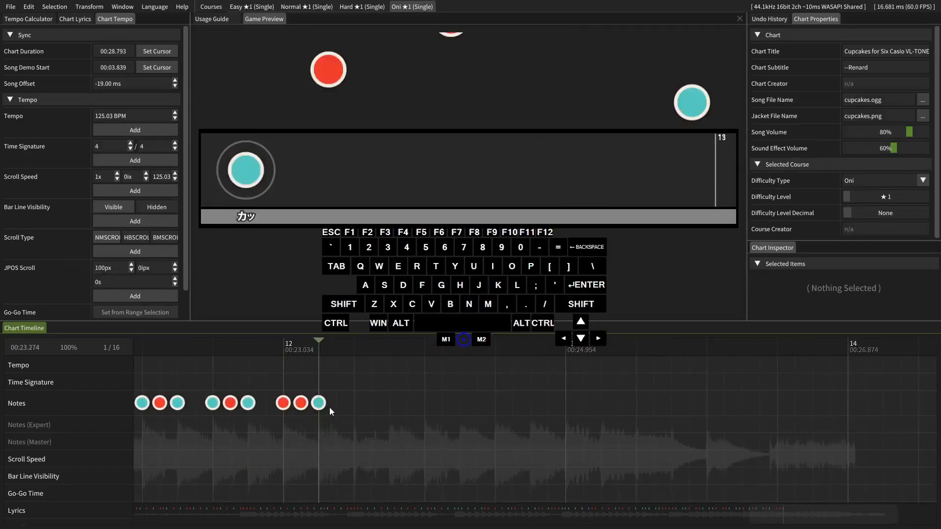
Place Ka, Ka, Don on consecutive sixteenths from the second beat of measure 12.
{"action": "key", "text": "Right"}
{"action": "key", "text": "Right"}
{"action": "key", "text": "k"}
{"action": "key", "text": "Right"}
{"action": "key", "text": "k"}
{"action": "key", "text": "Right"}
{"action": "key", "text": "j"}
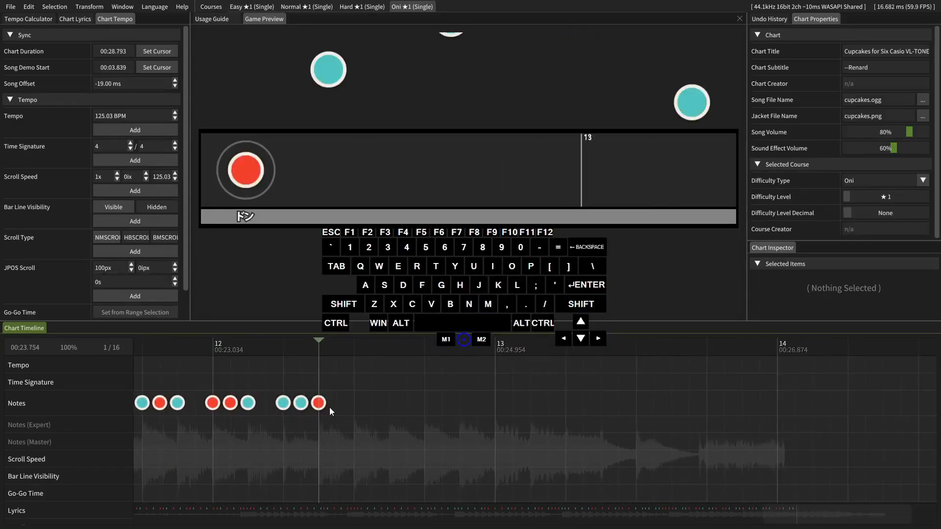
Place Ka, Don, Ka on consecutive sixteenths from the third beat of measure 12 at 00:23.994.
{"action": "key", "text": "Right"}
{"action": "key", "text": "Right"}
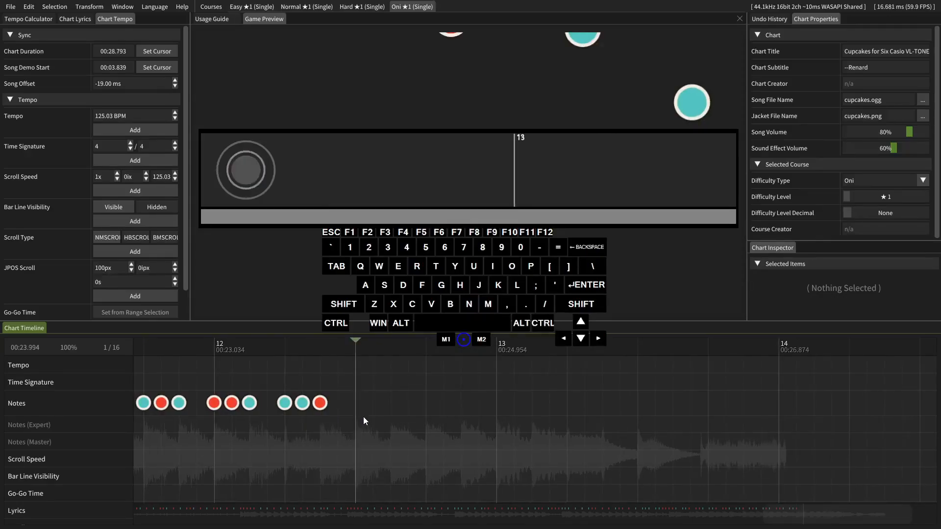
{"action": "key", "text": "k"}
{"action": "key", "text": "Right"}
{"action": "key", "text": "j"}
{"action": "key", "text": "Right"}
{"action": "key", "text": "k"}
{"action": "key", "text": "Right"}
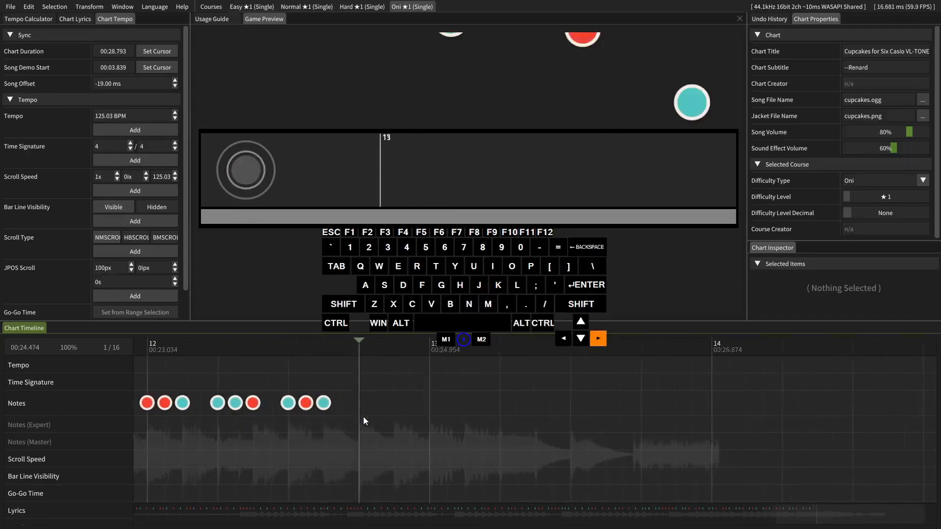
Finish measure 12 with a Don on the fourth beat at 00:24.474 and a Ka half a beat after it.
{"action": "key", "text": "Right"}
{"action": "key", "text": "j"}
{"action": "key", "text": "Right"}
{"action": "key", "text": "Right"}
{"action": "key", "text": "k"}
{"action": "key", "text": "Right"}
{"action": "key", "text": "Right"}
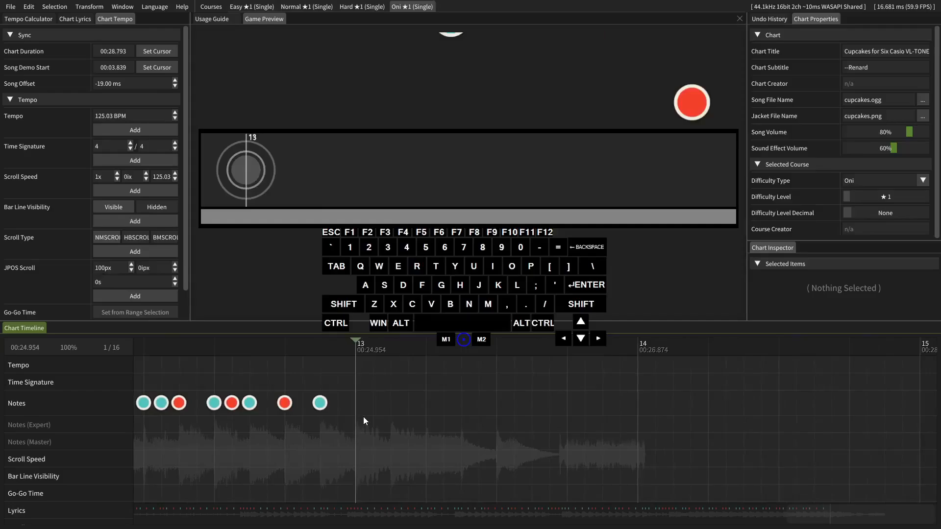
Copy the Hard course's measure 13 big notes, balloon and drumroll into the Oni course at 00:24.954, and play back the ending.
{"action": "left_click", "coordinate": [357, 8]}
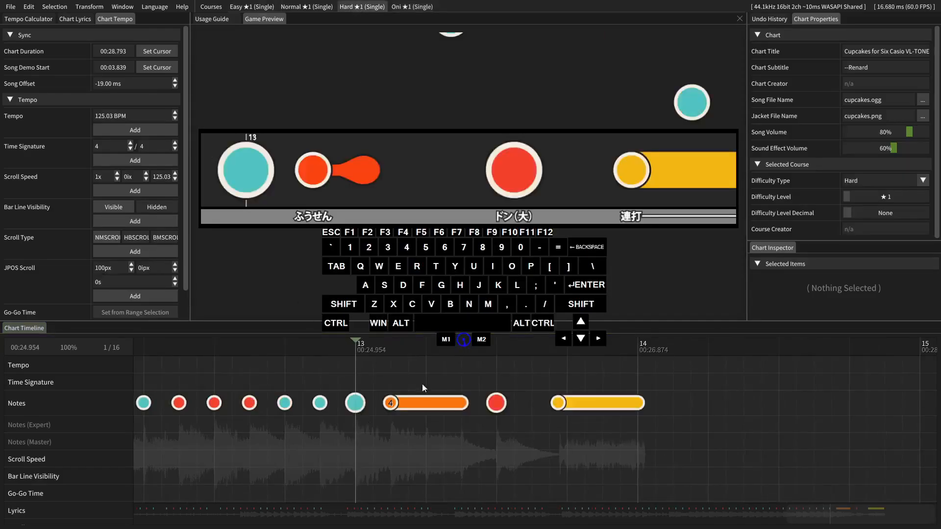
{"action": "left_click_drag", "start_coordinate": [335, 378], "coordinate": [754, 484]}
{"action": "key", "text": "ctrl+c"}
{"action": "left_click", "coordinate": [402, 6]}
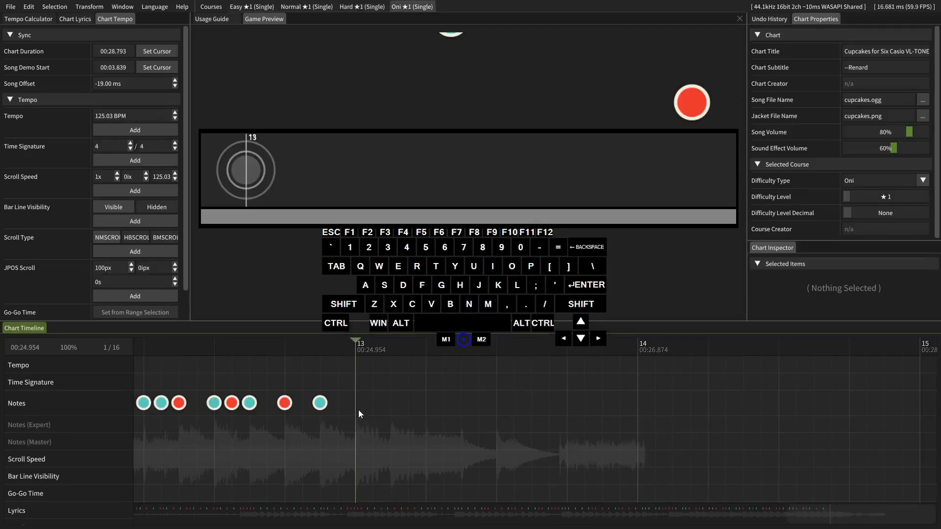
{"action": "key", "text": "ctrl+v"}
{"action": "key", "text": "space"}
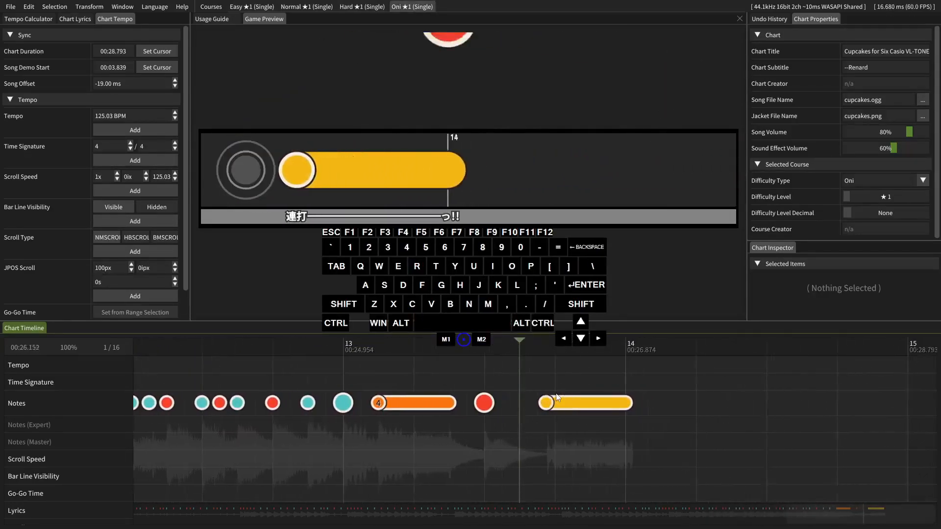
{"action": "key", "text": "space"}
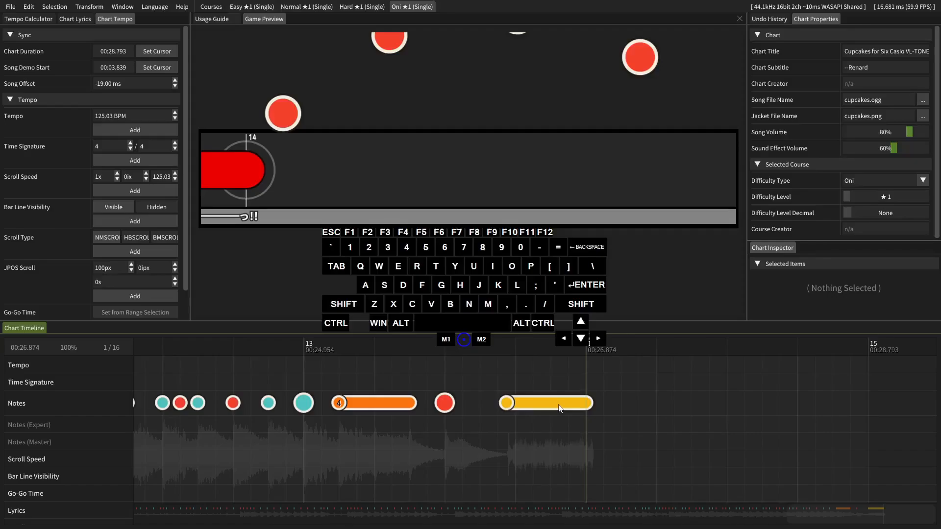
Play back the Oni chart from measure 10 at 00:19.195 to check the newly charted section.
{"action": "scroll", "coordinate": [558, 409], "scroll_direction": "up", "scroll_amount": 2}
{"action": "left_click_drag", "start_coordinate": [404, 377], "coordinate": [431, 378]}
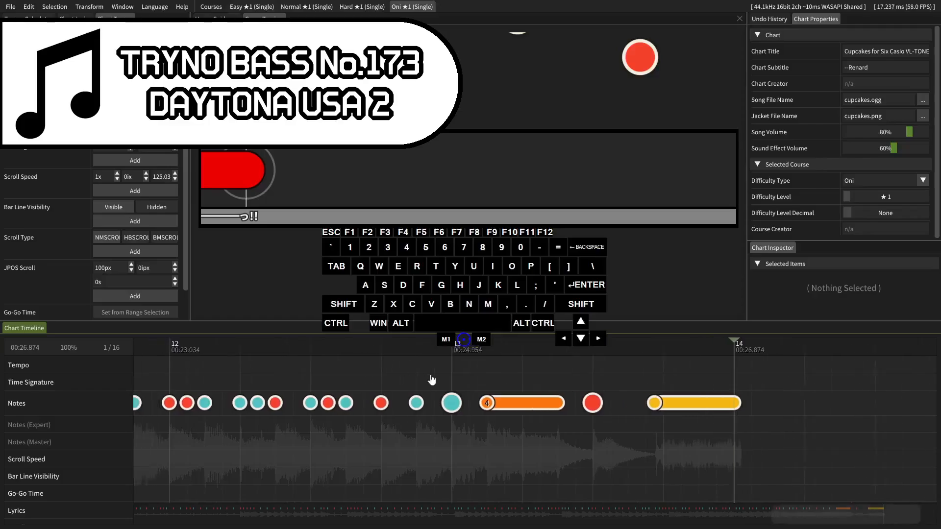
{"action": "scroll", "coordinate": [432, 379], "scroll_direction": "up", "scroll_amount": 7}
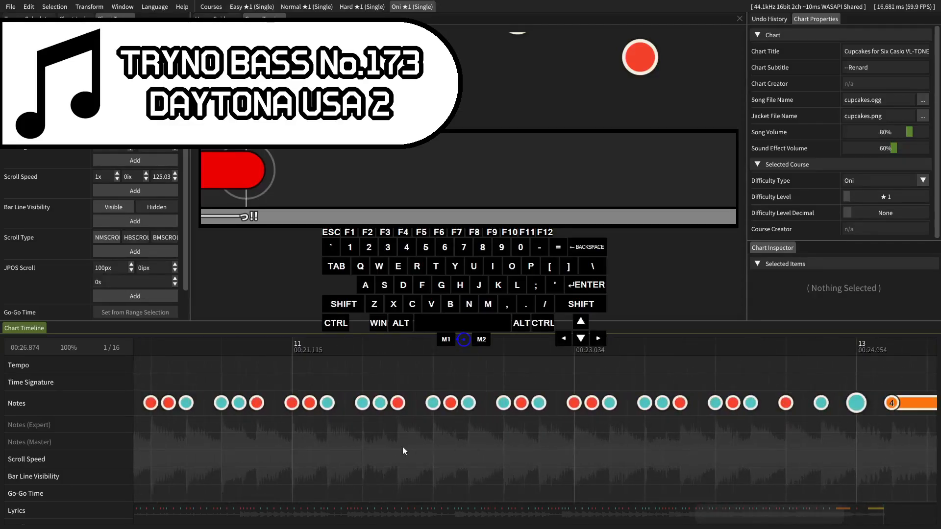
{"action": "scroll", "coordinate": [404, 441], "scroll_direction": "up", "scroll_amount": 6}
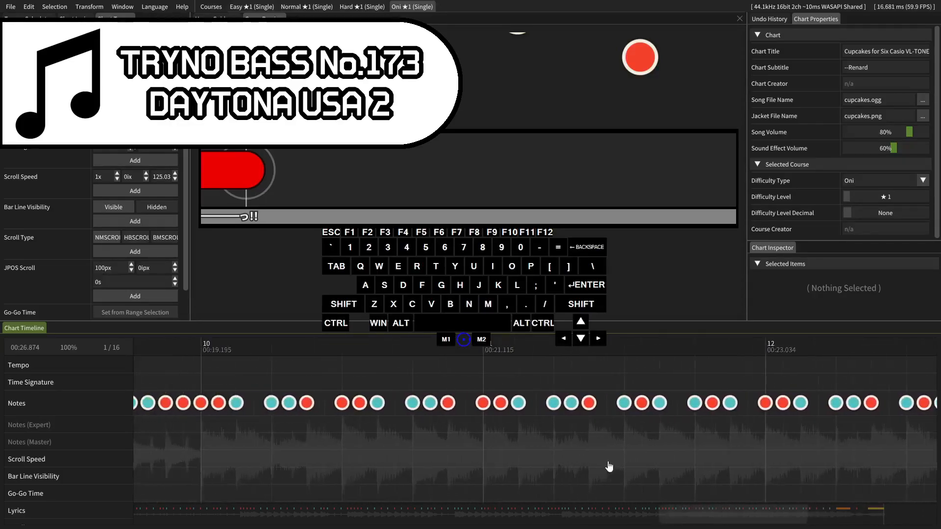
{"action": "left_click", "coordinate": [368, 412]}
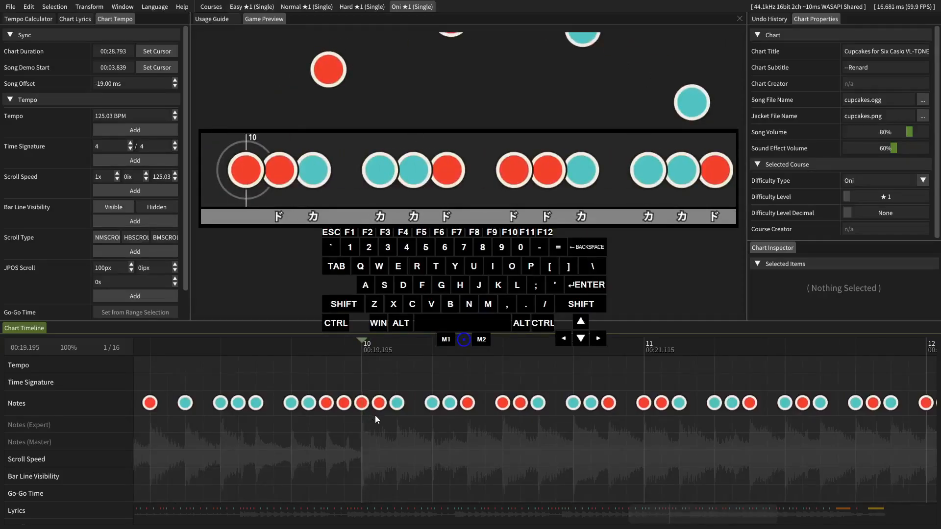
{"action": "key", "text": "space"}
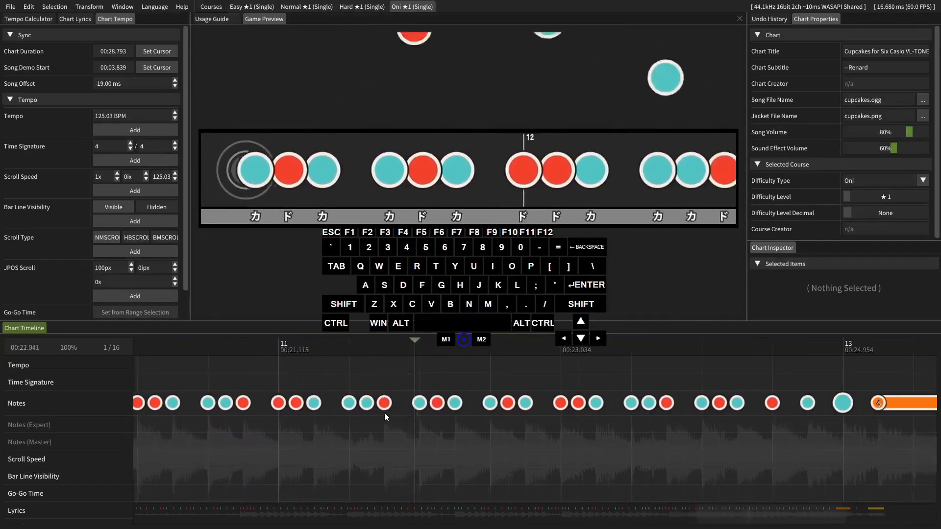
Set Go-Go Time in the Oni course from measure 10 at 00:19.195 to measure 13 at 00:24.954.
{"action": "key", "text": "space"}
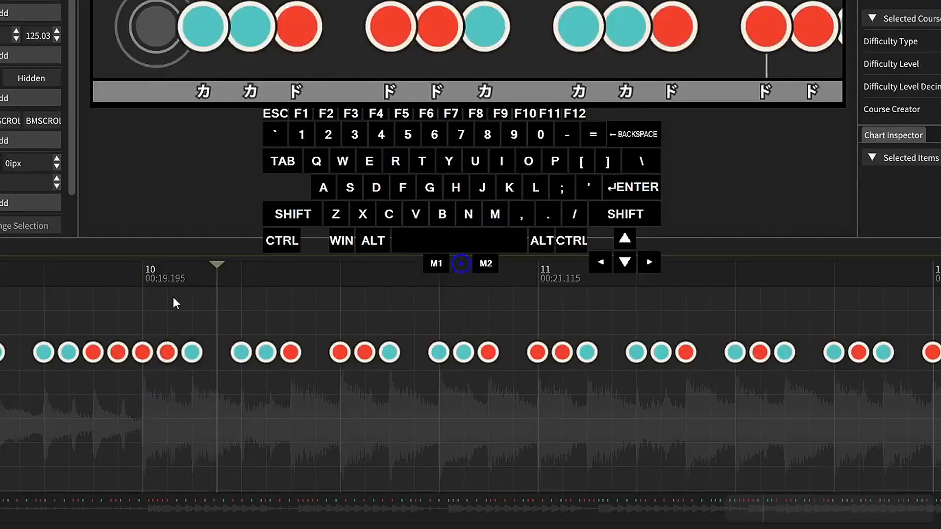
{"action": "left_click", "coordinate": [145, 315]}
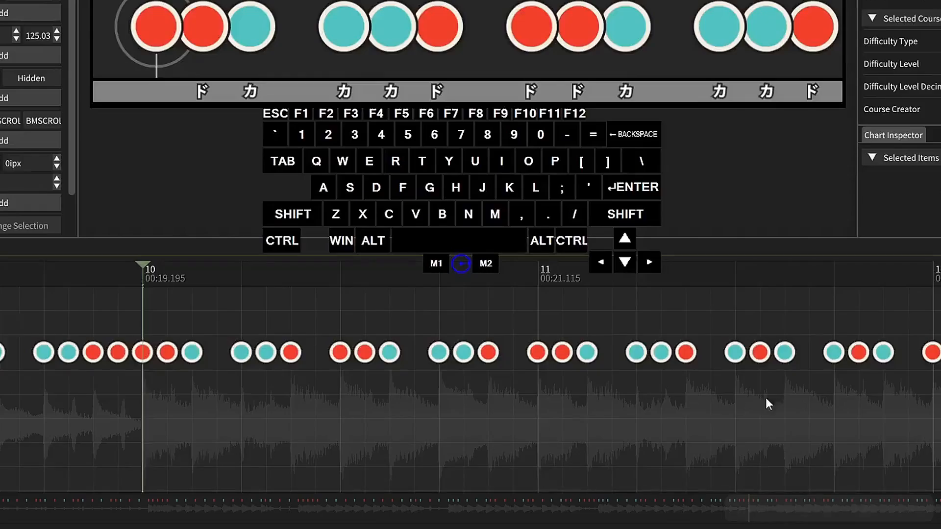
{"action": "left_click_drag", "start_coordinate": [765, 400], "coordinate": [0, 448]}
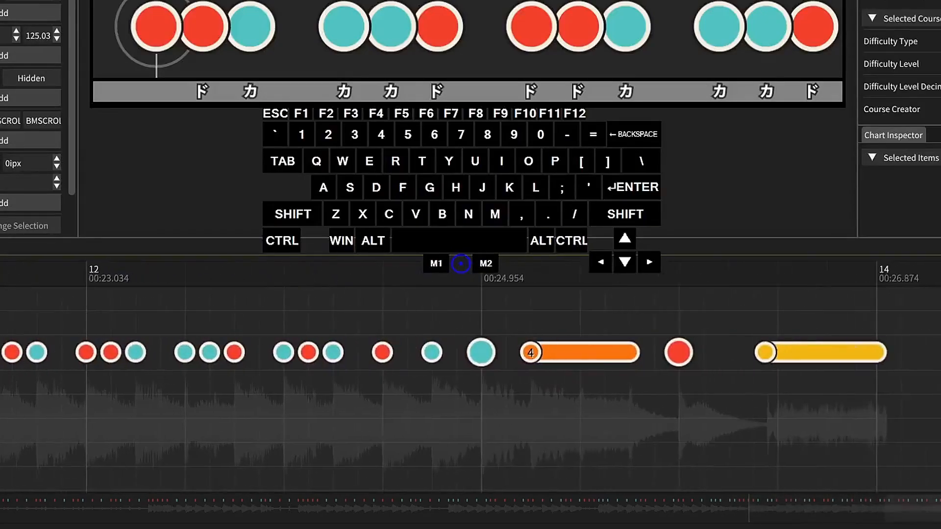
{"action": "left_click", "coordinate": [492, 375]}
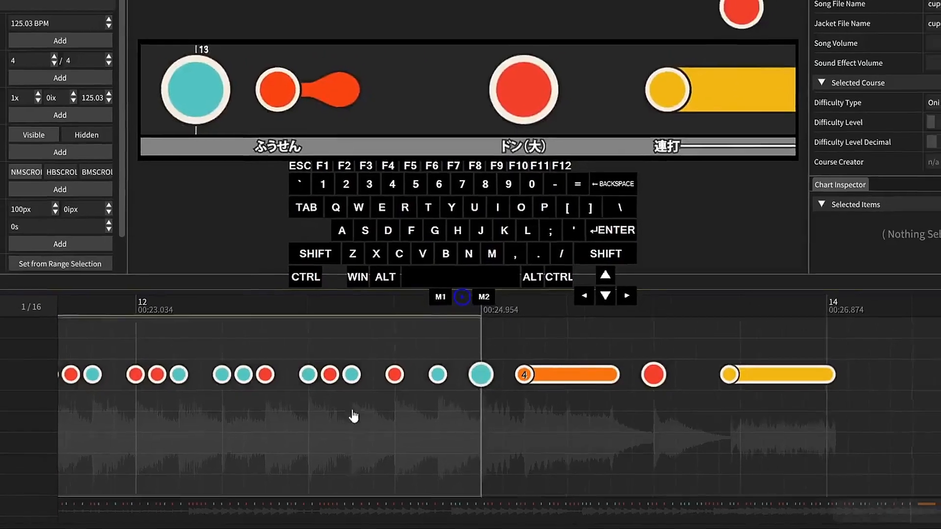
{"action": "left_click_drag", "start_coordinate": [354, 415], "coordinate": [925, 459]}
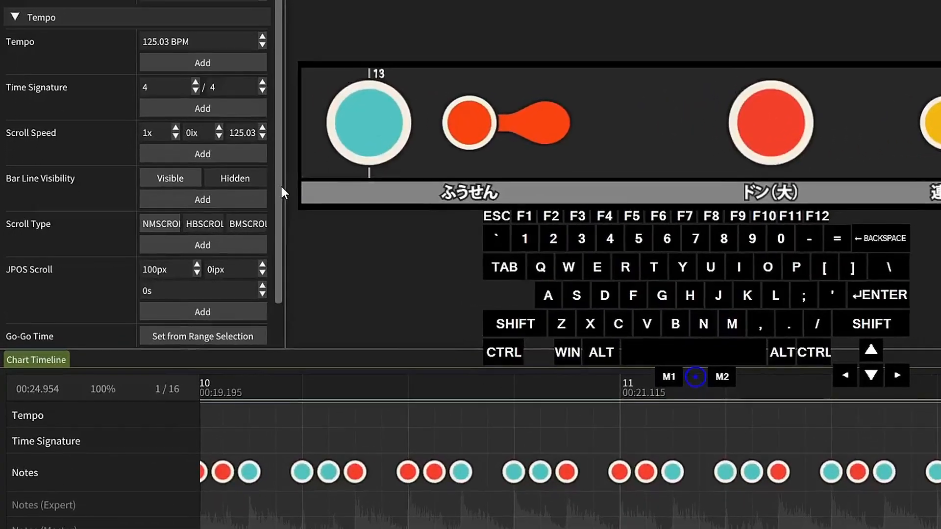
{"action": "left_click_drag", "start_coordinate": [187, 212], "coordinate": [187, 254]}
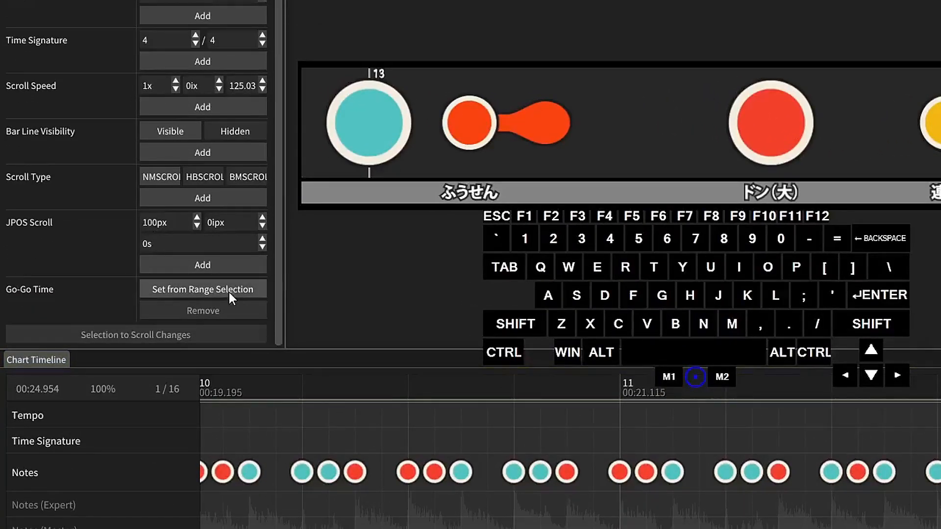
{"action": "left_click", "coordinate": [230, 293]}
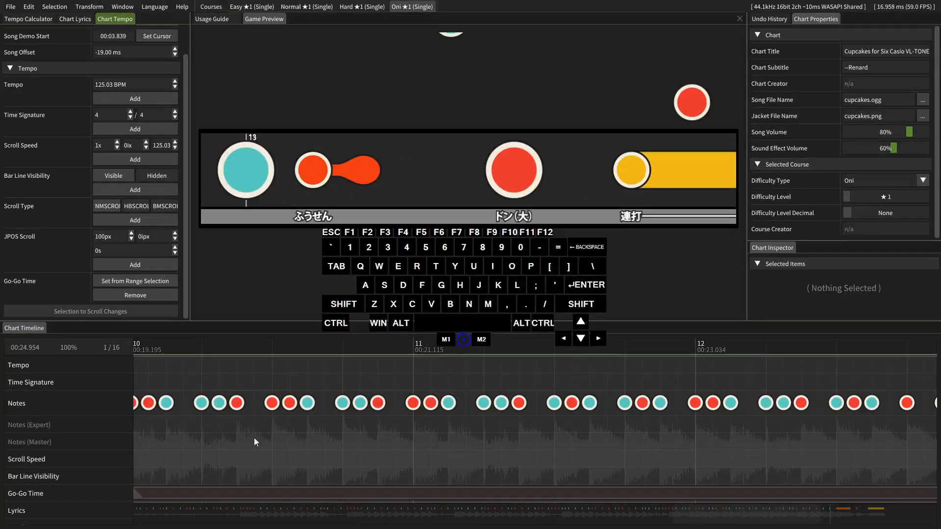
Set the same Go-Go Time, from measure 10 to measure 13, in the Hard, Normal and Easy courses.
{"action": "key", "text": "space"}
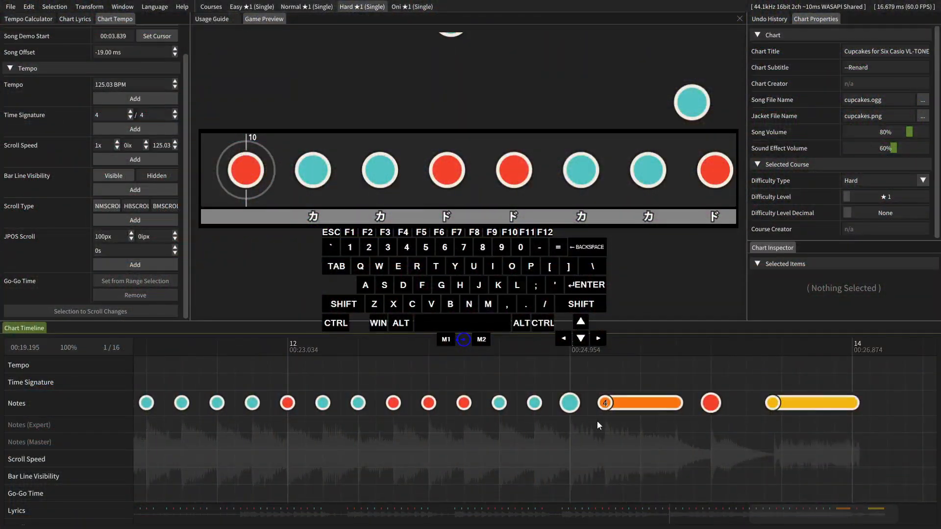
{"action": "left_click", "coordinate": [546, 411]}
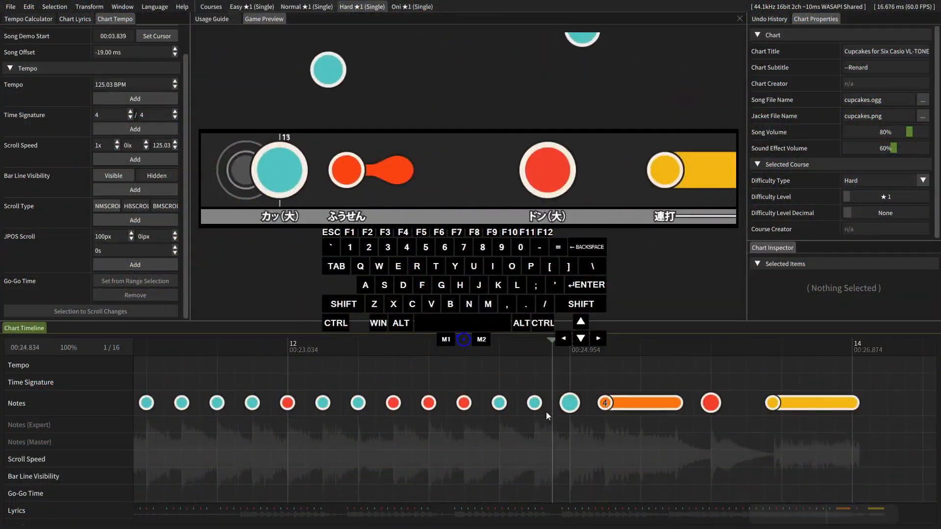
{"action": "left_click", "coordinate": [252, 7]}
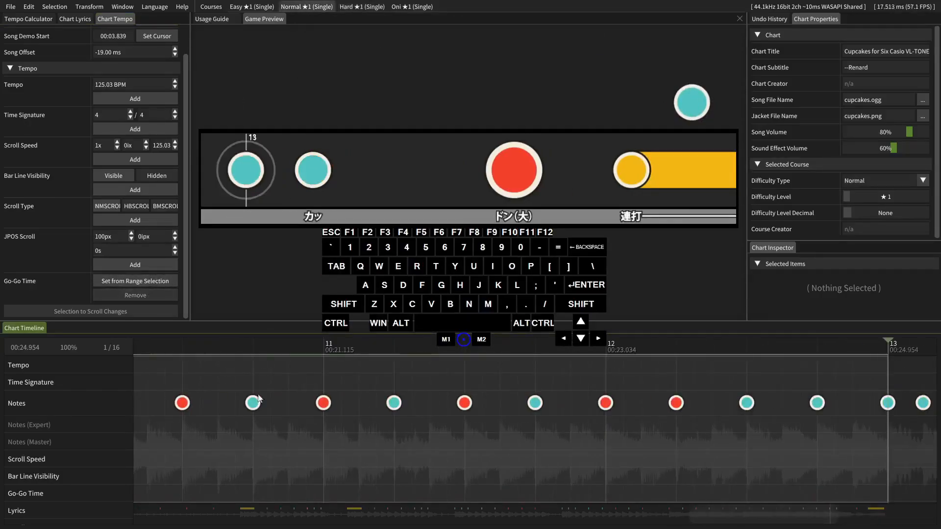
{"action": "scroll", "coordinate": [500, 445], "scroll_direction": "down", "scroll_amount": 2}
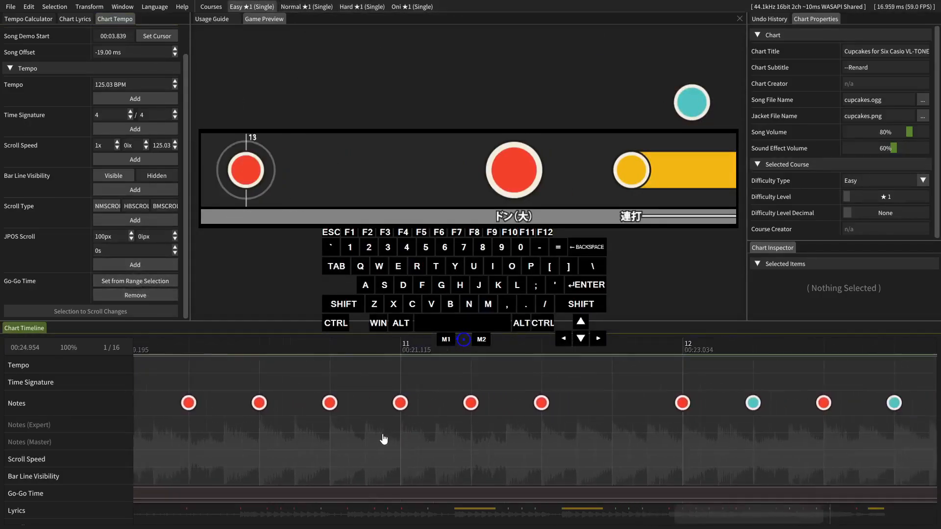
{"action": "left_click_drag", "start_coordinate": [236, 443], "coordinate": [363, 447]}
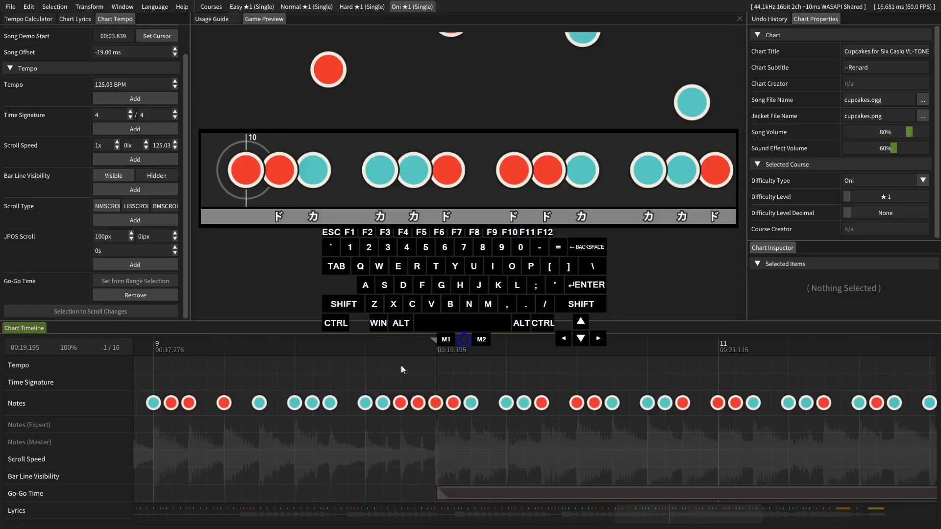
Add a 1.25x scroll speed change at measure 10 at 00:19.195 in the Oni and Hard courses.
{"action": "left_click", "coordinate": [99, 147]}
{"action": "type", "text": "1.25"}
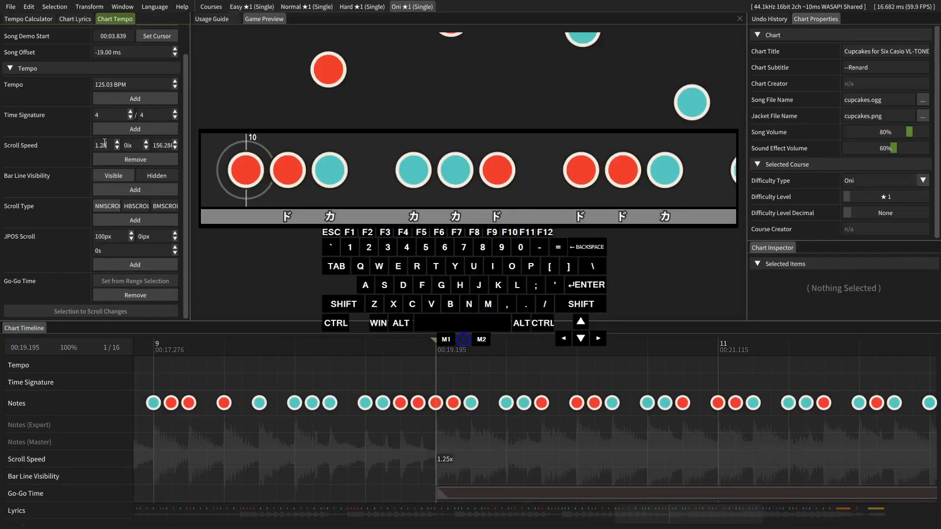
{"action": "left_click", "coordinate": [347, 6]}
{"action": "left_click", "coordinate": [414, 6]}
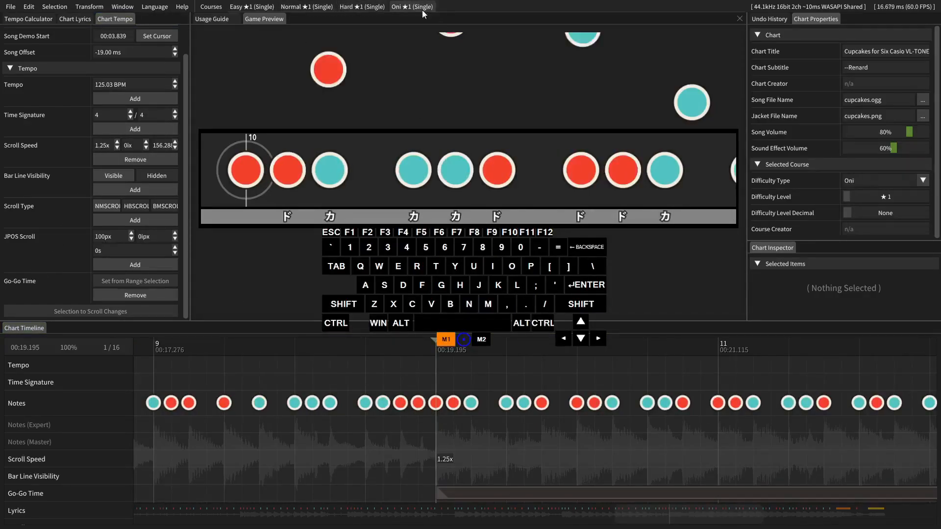
Add a 2x scroll speed change at measure 13 at 00:24.954 in the Oni and Hard courses, and play back the Oni ending.
{"action": "left_click_drag", "start_coordinate": [499, 461], "coordinate": [90, 468]}
{"action": "left_click_drag", "start_coordinate": [565, 473], "coordinate": [219, 471]}
{"action": "left_click", "coordinate": [525, 460]}
{"action": "left_click", "coordinate": [102, 146]}
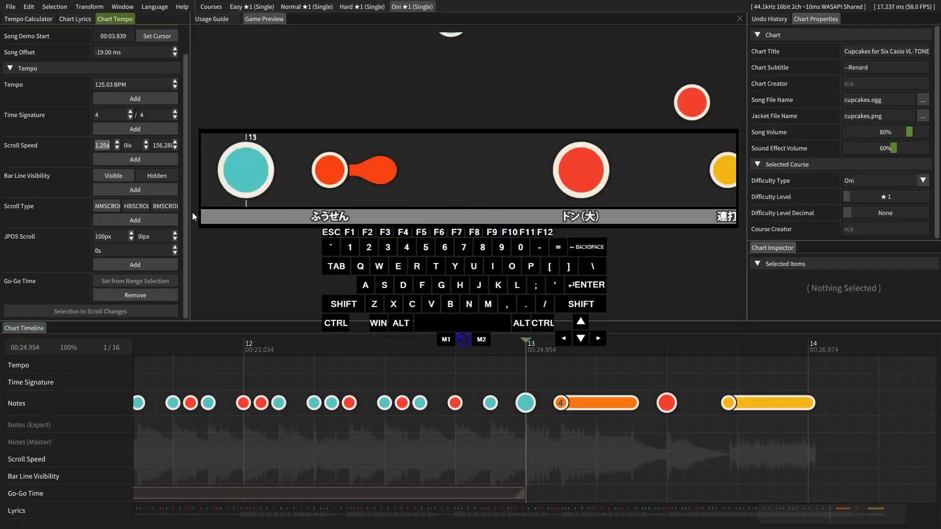
{"action": "left_click", "coordinate": [360, 7]}
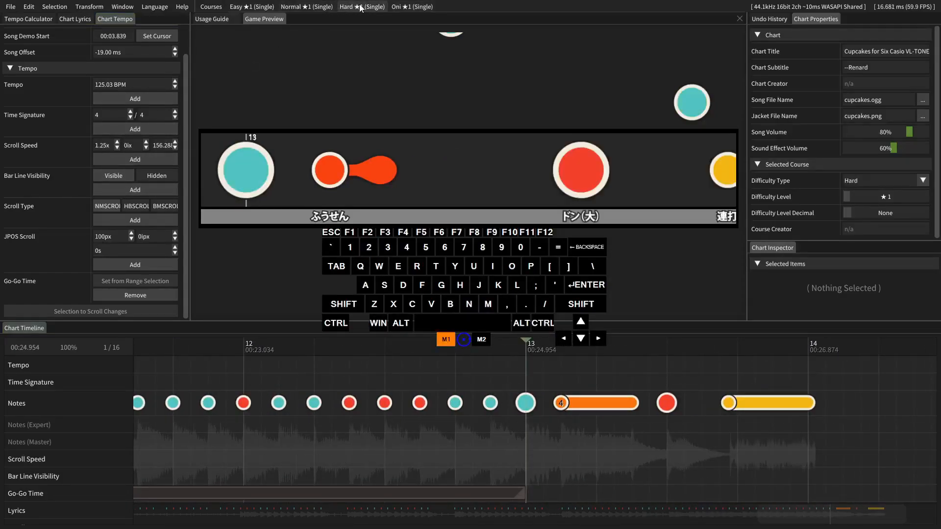
{"action": "left_click", "coordinate": [117, 143]}
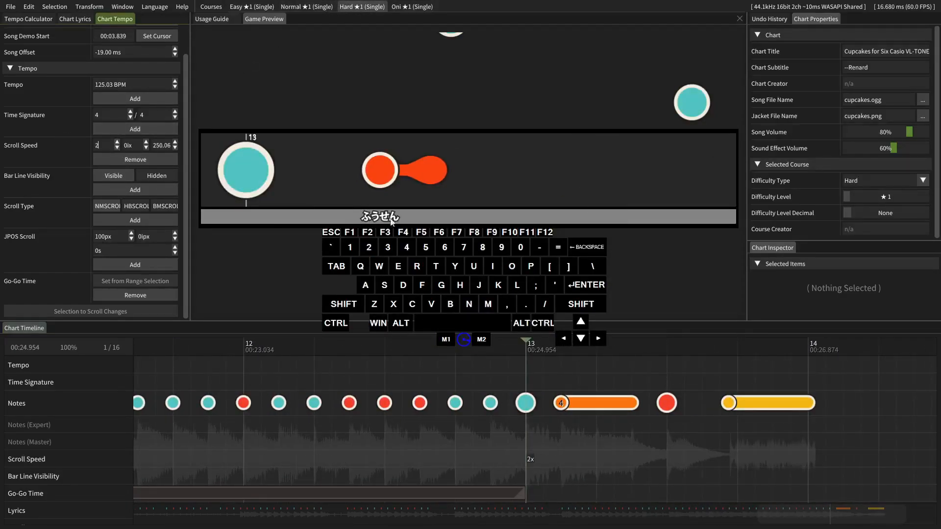
{"action": "left_click", "coordinate": [411, 6]}
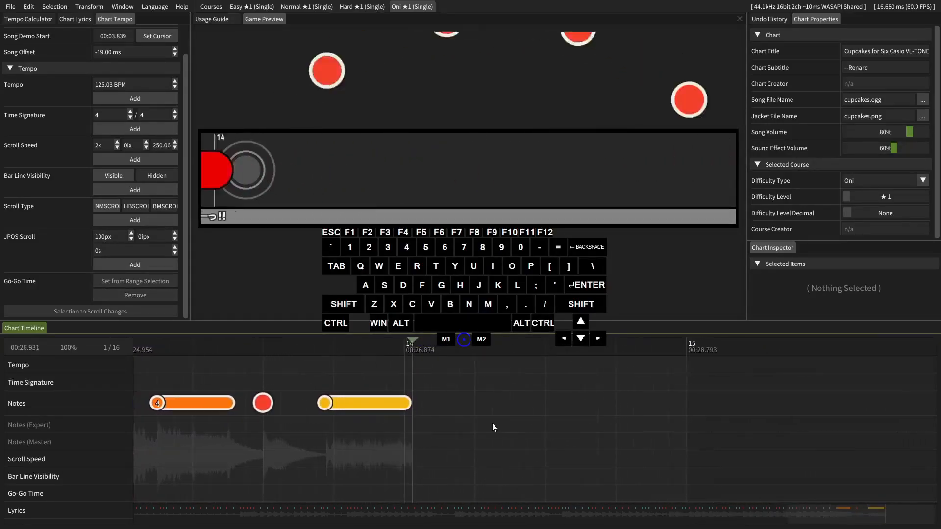
{"action": "key", "text": "space"}
Add a 5x scroll speed change at the start of the Oni course's final drumroll at 00:26.334, using the 1/32 grid.
{"action": "scroll", "coordinate": [513, 414], "scroll_direction": "up", "scroll_amount": 5}
{"action": "left_click", "coordinate": [519, 411]}
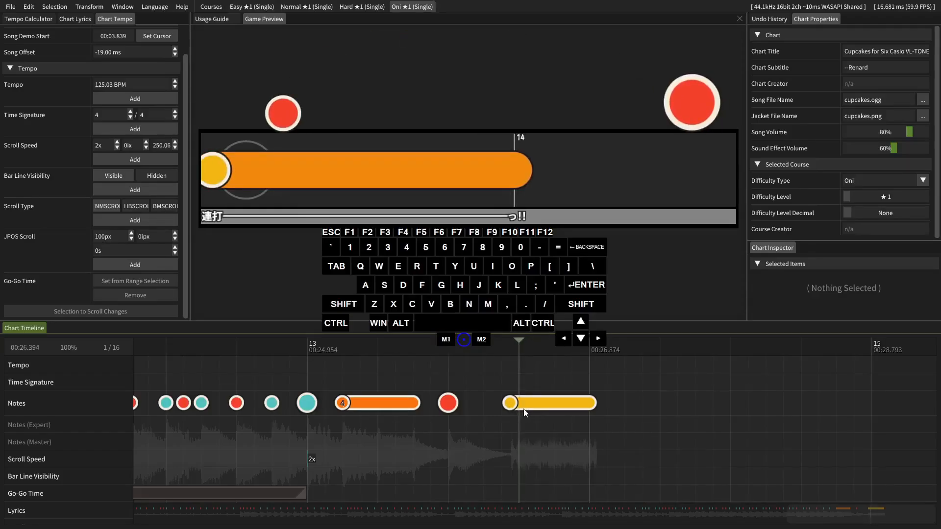
{"action": "scroll", "coordinate": [523, 413], "scroll_direction": "up", "scroll_amount": 1}
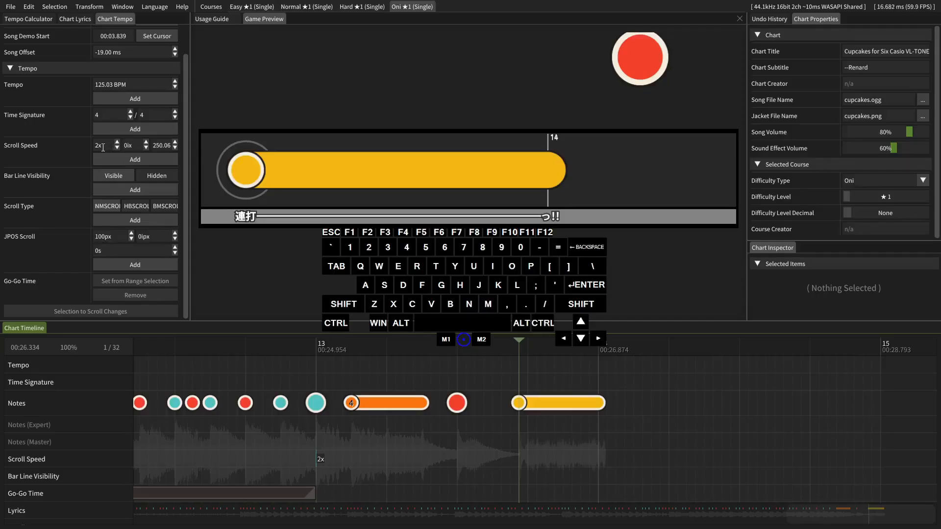
{"action": "left_click", "coordinate": [103, 146]}
{"action": "type", "text": "5"}
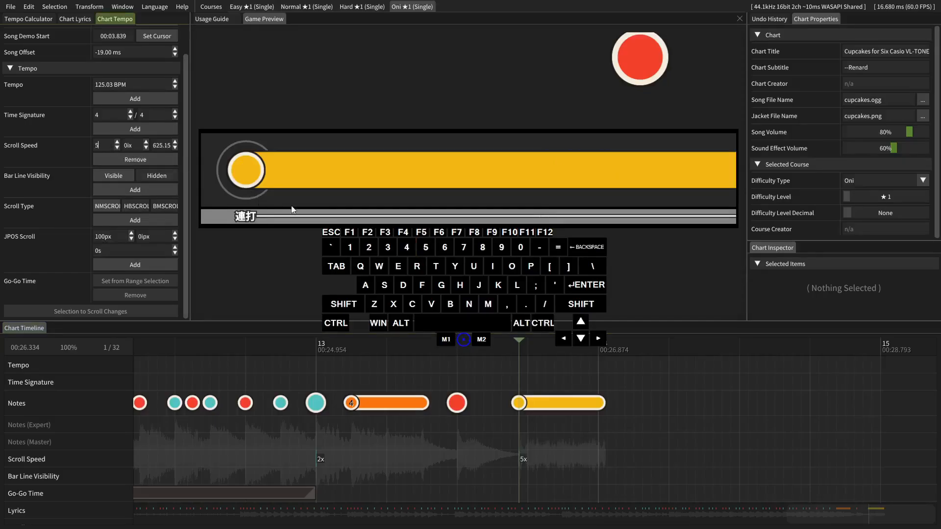
Add the same 5x scroll speed change at the final drumroll in the Hard, Normal and Easy courses.
{"action": "left_click", "coordinate": [372, 11]}
{"action": "left_click", "coordinate": [113, 145]}
{"action": "type", "text": "5"}
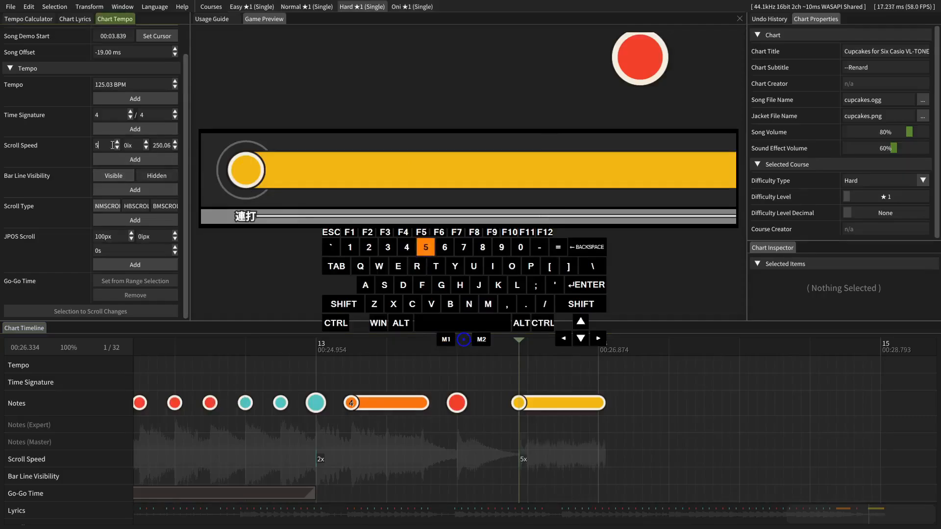
{"action": "left_click", "coordinate": [290, 10]}
{"action": "left_click", "coordinate": [104, 146]}
{"action": "type", "text": "5"}
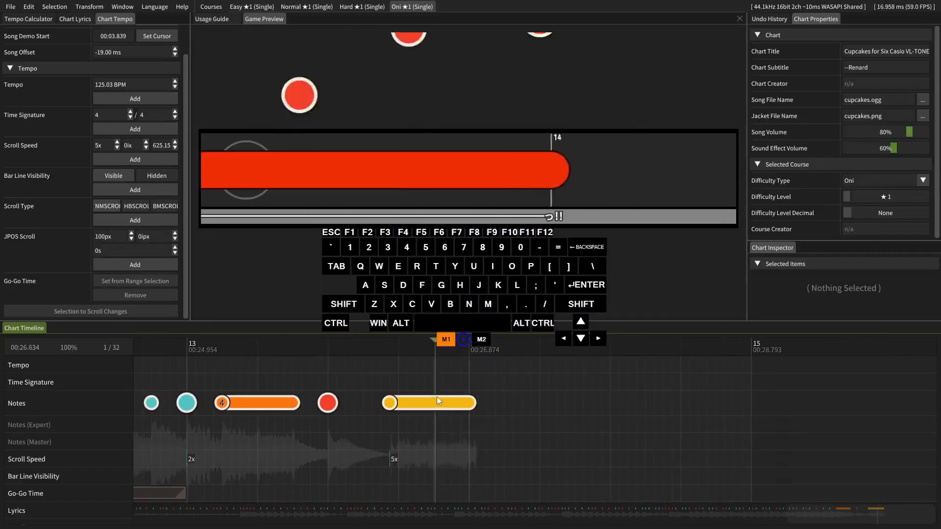
Set the bar line visibility to hidden from measure 14 at 00:26.874 in the Oni and Hard courses.
{"action": "left_click", "coordinate": [471, 387]}
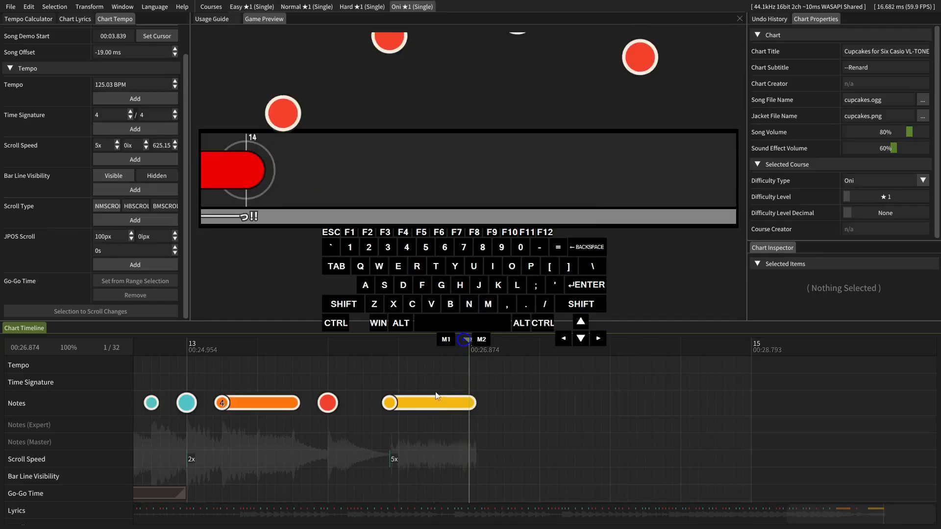
{"action": "left_click", "coordinate": [436, 393]}
{"action": "left_click", "coordinate": [469, 412]}
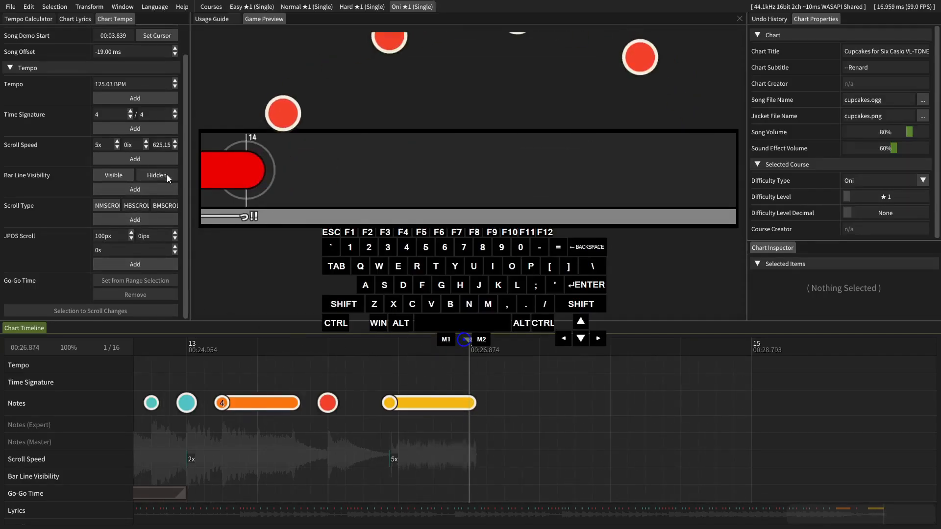
{"action": "left_click", "coordinate": [154, 179]}
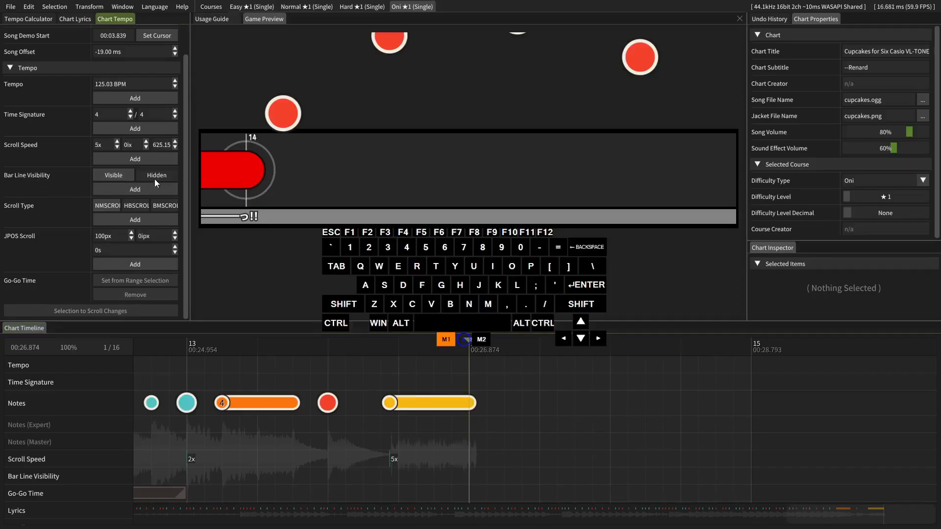
{"action": "left_click", "coordinate": [165, 172]}
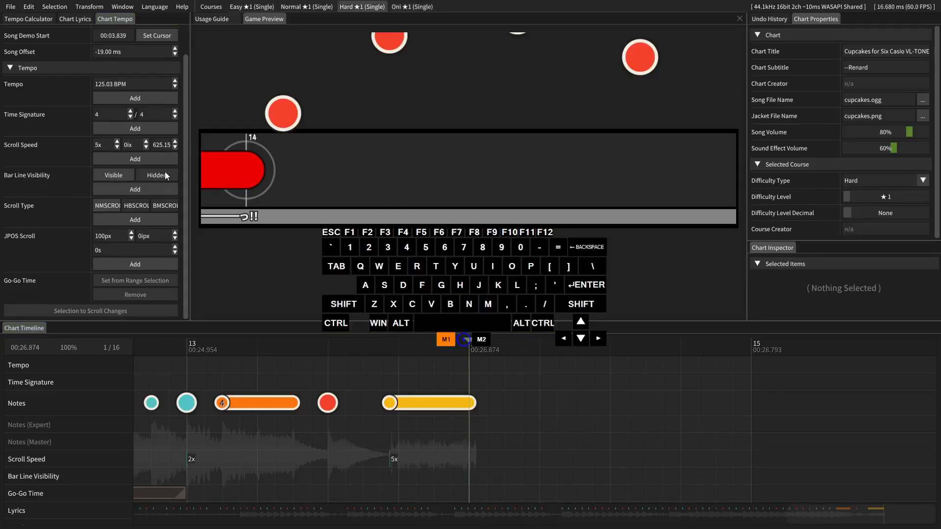
Hide the bar lines from measure 14 in the Normal and Easy courses as well, and play back the ending.
{"action": "left_click", "coordinate": [286, 6]}
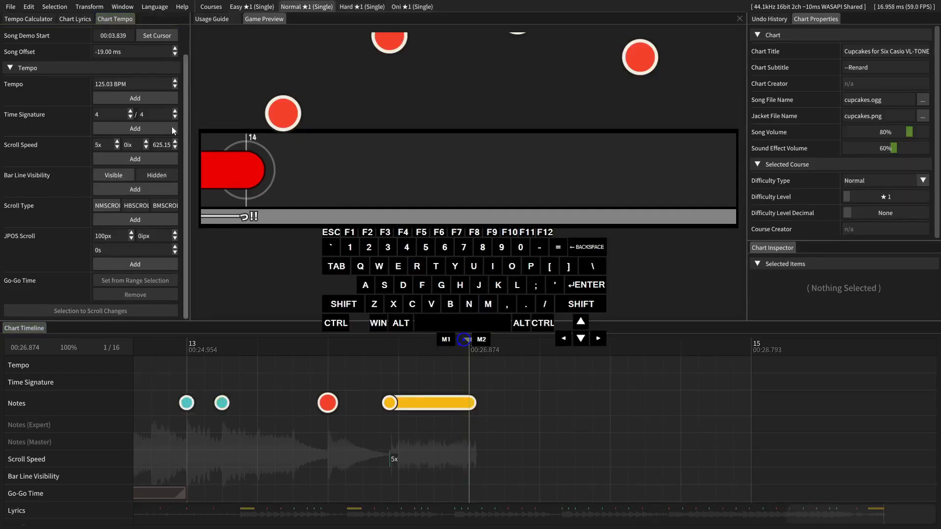
{"action": "left_click", "coordinate": [154, 173]}
{"action": "left_click", "coordinate": [252, 7]}
{"action": "left_click", "coordinate": [154, 176]}
{"action": "scroll", "coordinate": [550, 464], "scroll_direction": "up", "scroll_amount": 2}
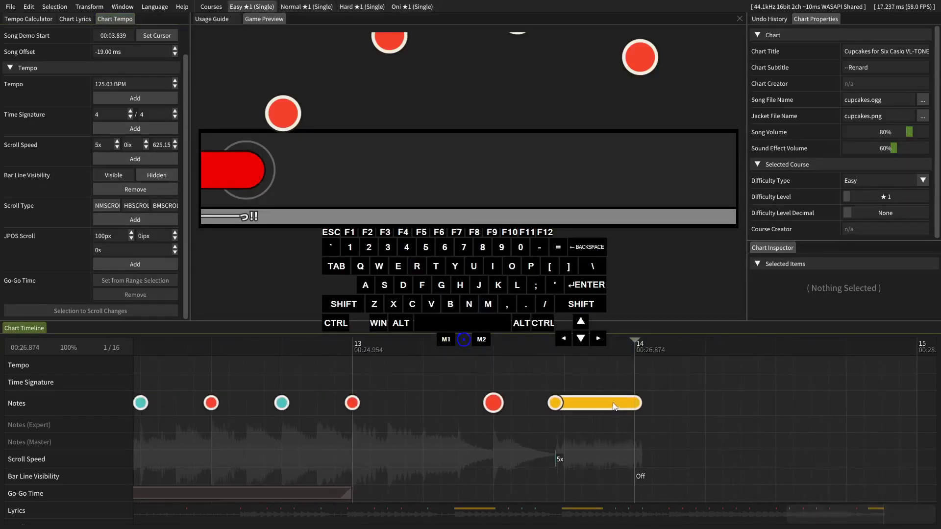
{"action": "left_click_drag", "start_coordinate": [613, 404], "coordinate": [474, 413]}
{"action": "key", "text": "space"}
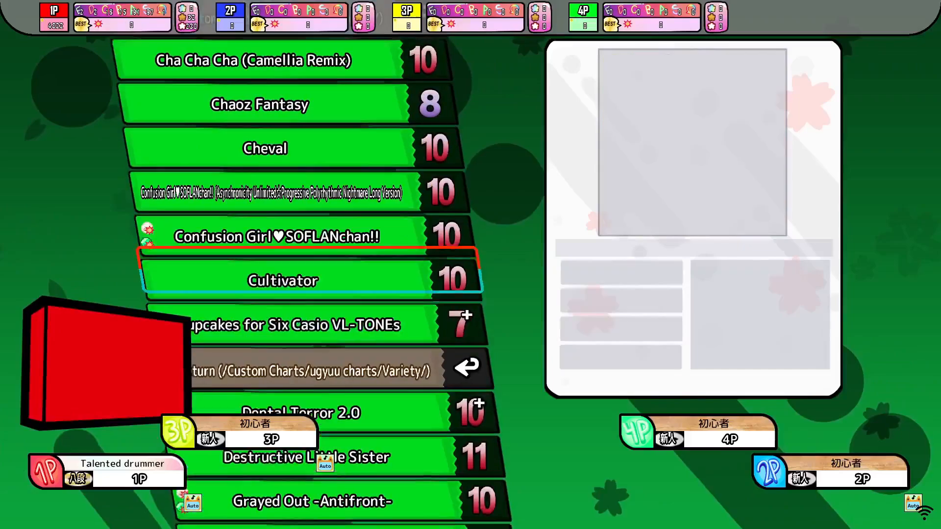
Switch to OpenTaiko, choose Cupcakes for Six Casio VL-TONEs from the song list, pick a difficulty and start playing the chart.
{"action": "key", "text": "Down"}
{"action": "key", "text": "Return"}
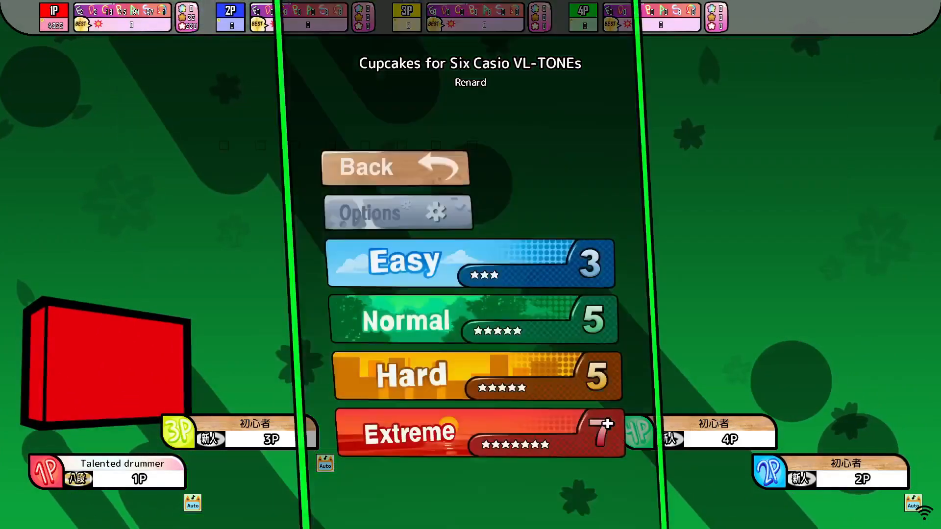
{"action": "key", "text": "Right"}
{"action": "key", "text": "Right"}
{"action": "key", "text": "Right"}
{"action": "key", "text": "Right"}
{"action": "key", "text": "Return"}
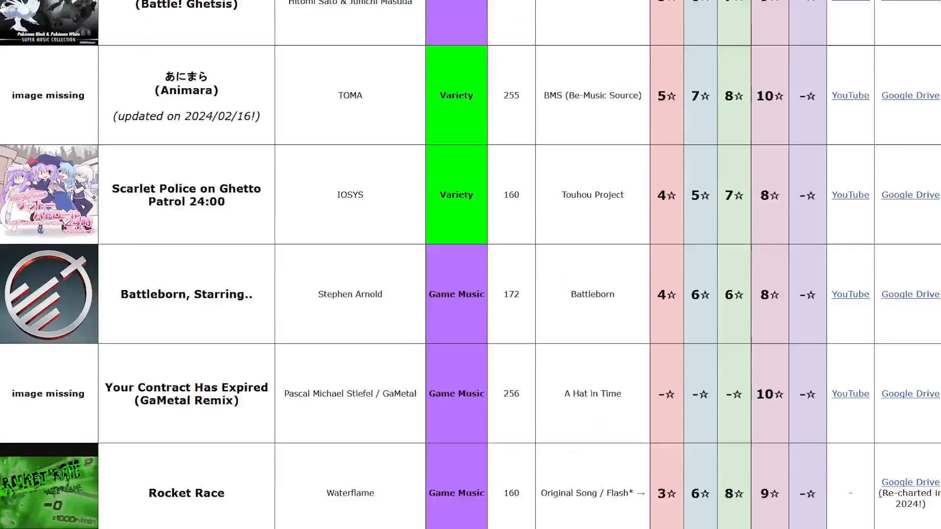
Look through the spreadsheet of custom Taiko charts, with their genres, star ratings and download links.
{"action": "scroll", "coordinate": [470, 265], "scroll_direction": "down", "scroll_amount": 20}
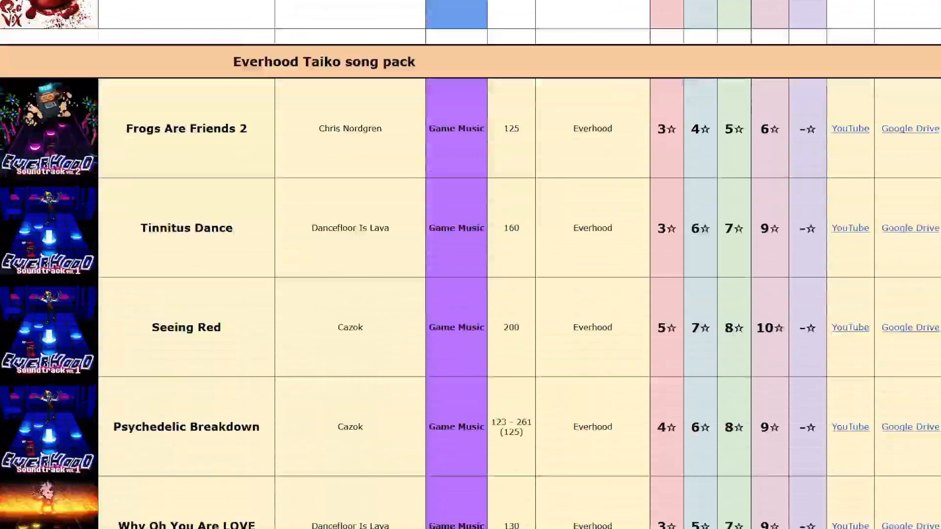
{"action": "scroll", "coordinate": [471, 265], "scroll_direction": "down", "scroll_amount": 20}
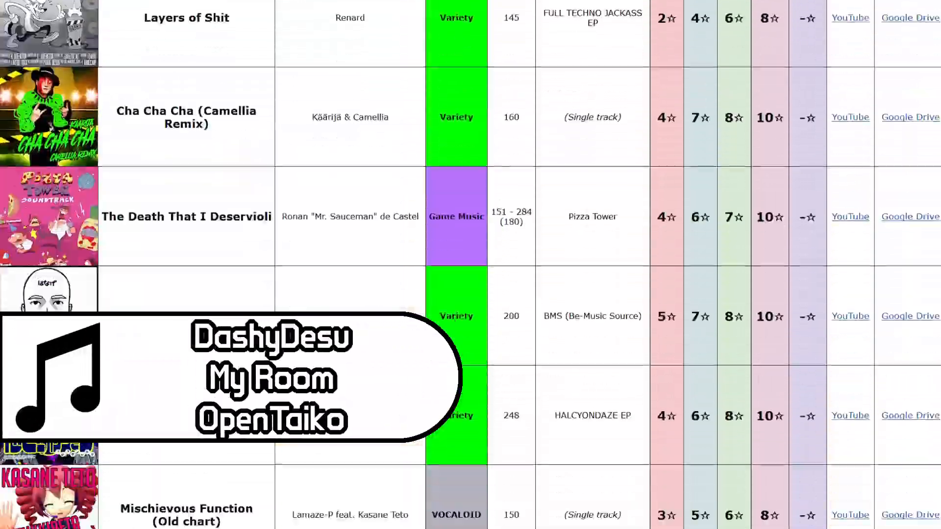
{"action": "scroll", "coordinate": [470, 265], "scroll_direction": "down", "scroll_amount": 20}
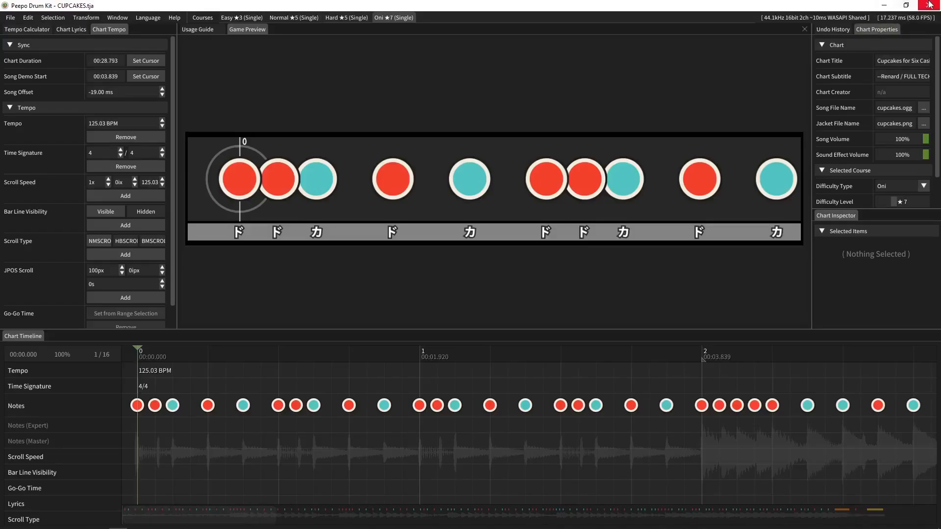
Close the chart editor and open both CUPCAKES.tja and CUPCAKES.tja.bak from the chart_tutorial folder in Kate.
{"action": "left_click", "coordinate": [930, 5]}
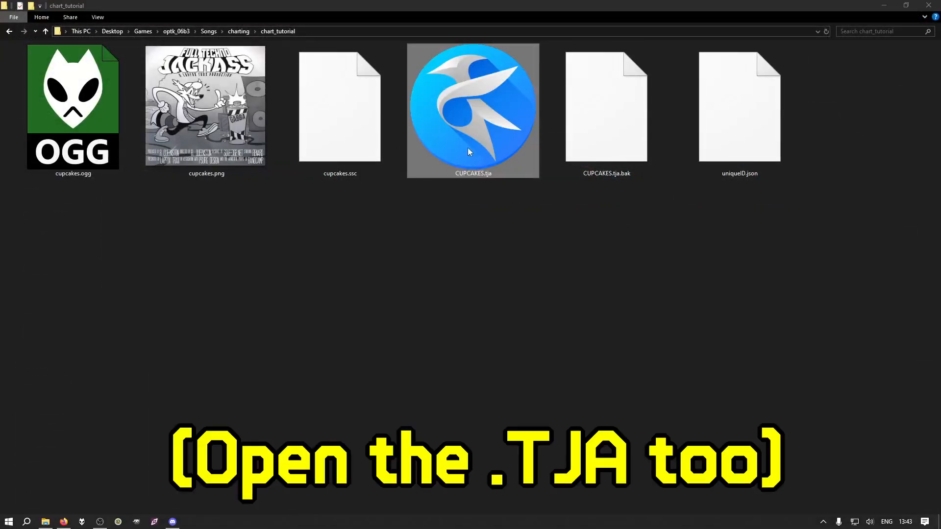
{"action": "double_click", "coordinate": [467, 144]}
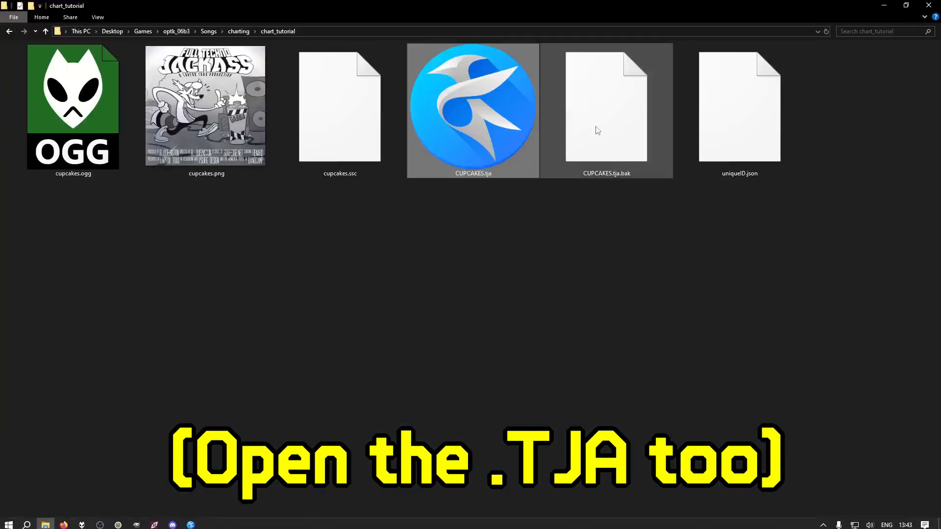
{"action": "left_click_drag", "start_coordinate": [596, 130], "coordinate": [291, 321]}
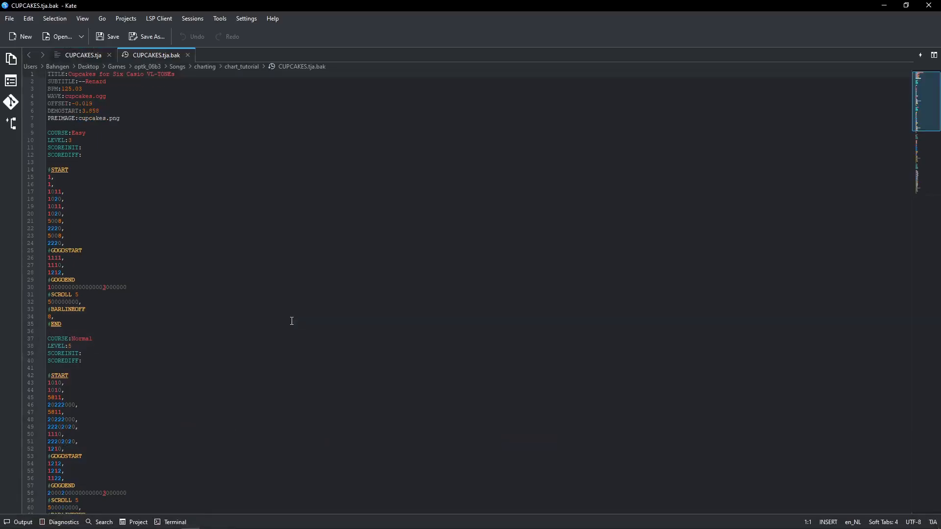
{"action": "scroll", "coordinate": [169, 158], "scroll_direction": "up", "scroll_amount": 7}
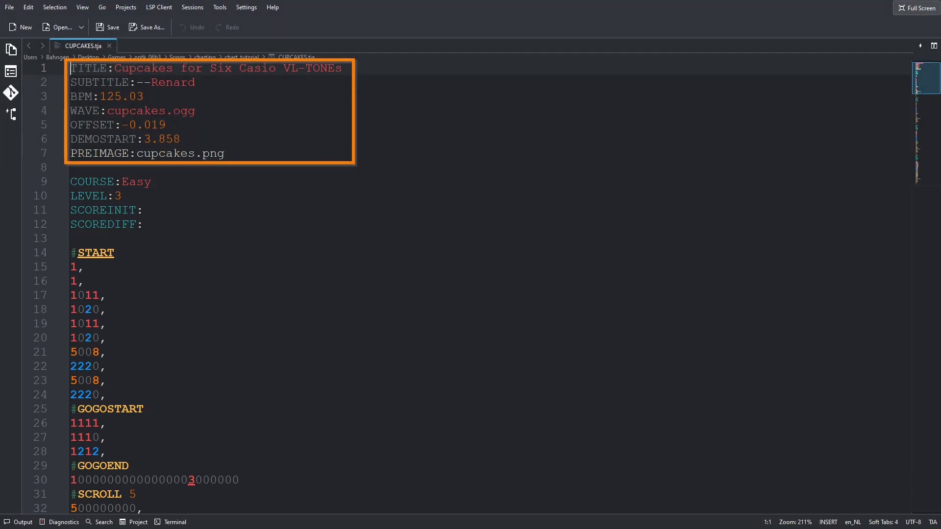
Replace the metadata header of CUPCAKES.tja with the TITLE to PREIMAGE lines copied from CUPCAKES.tja.bak, and save the file.
{"action": "left_click_drag", "start_coordinate": [67, 77], "coordinate": [220, 165]}
{"action": "key", "text": "ctrl+c"}
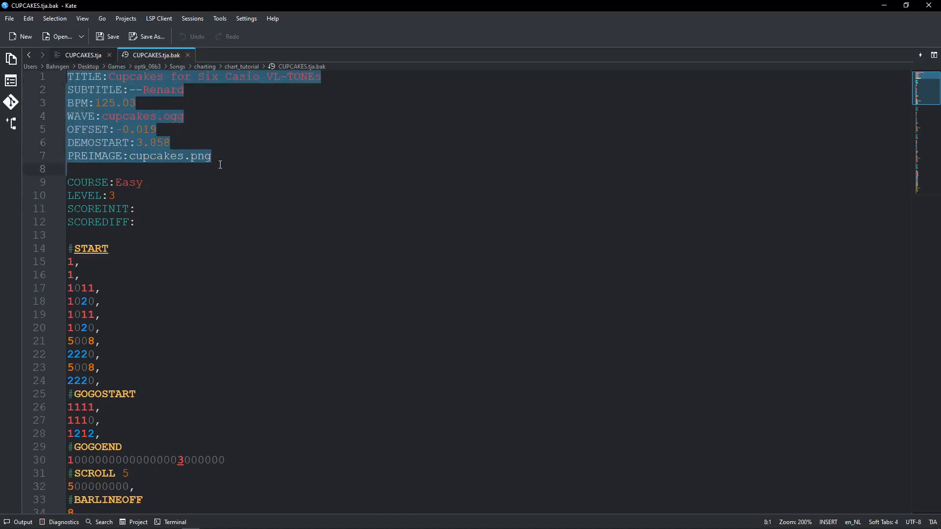
{"action": "left_click", "coordinate": [87, 53]}
{"action": "left_click_drag", "start_coordinate": [67, 77], "coordinate": [182, 168]}
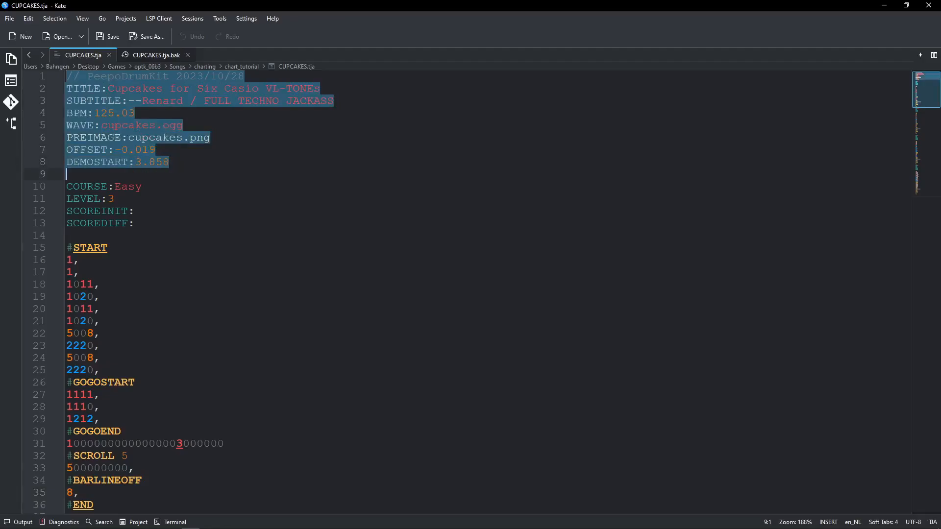
{"action": "key", "text": "ctrl+v"}
{"action": "left_click", "coordinate": [105, 37]}
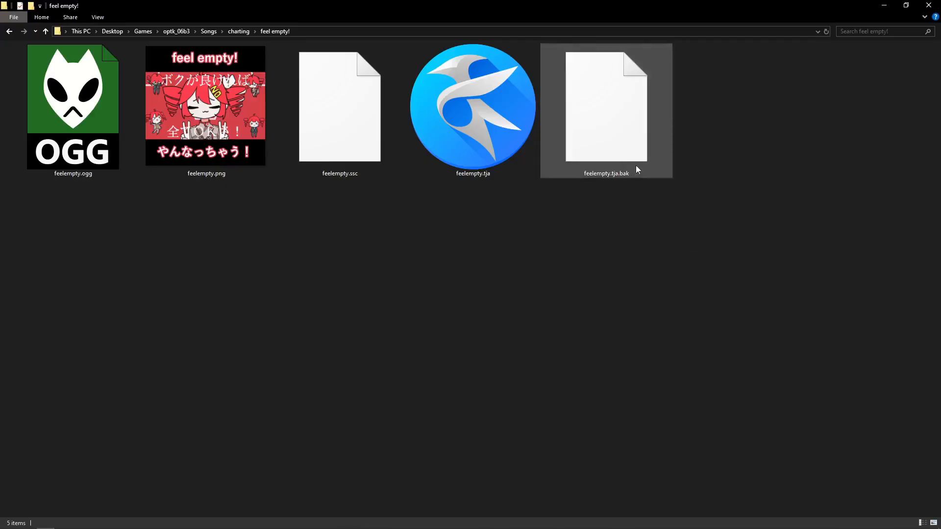
Delete feelempty.tja.bak from the feel empty! folder and both StrongOne score.ini files from the Strong One (Masked Man) folder.
{"action": "left_click", "coordinate": [636, 169]}
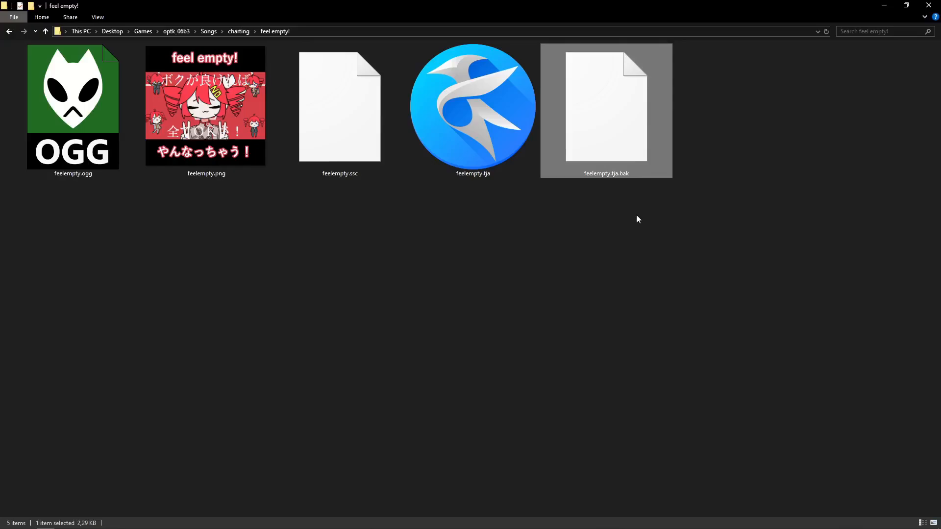
{"action": "key", "text": "Delete"}
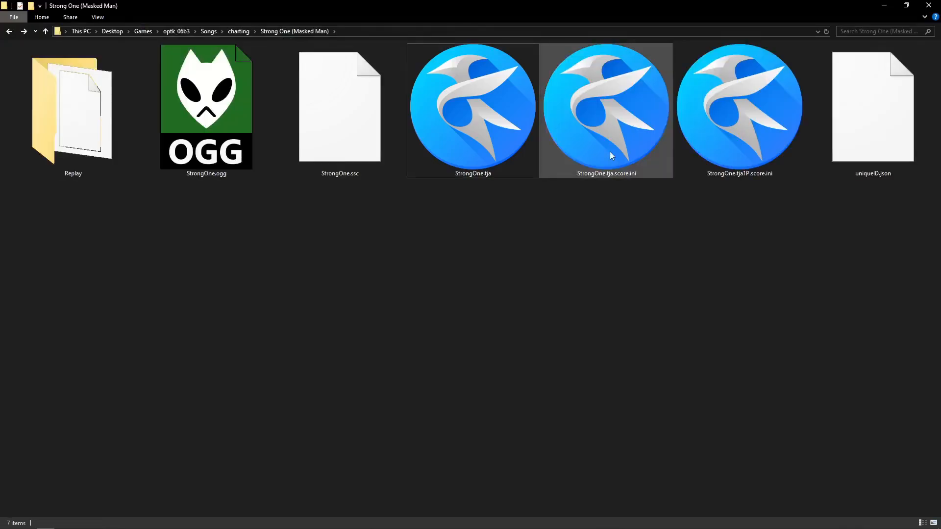
{"action": "left_click", "coordinate": [609, 151]}
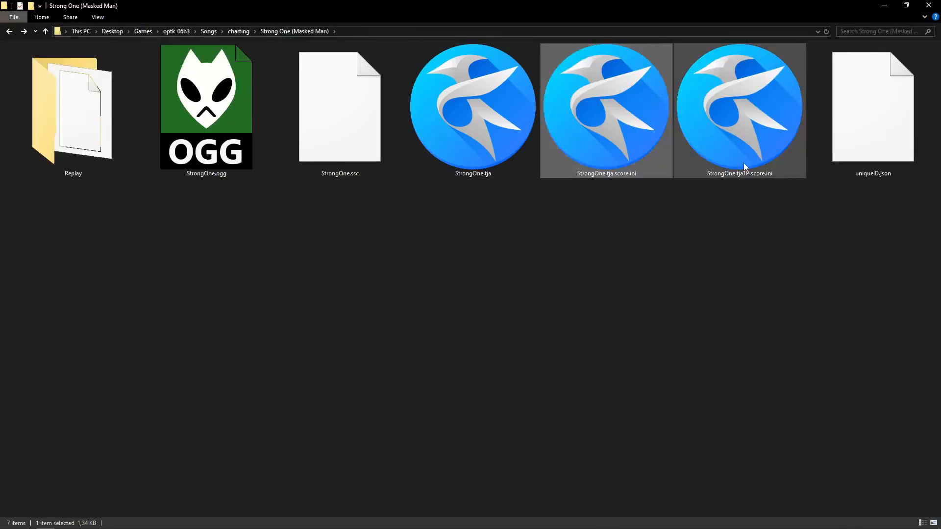
{"action": "left_click", "coordinate": [744, 165], "text": "ctrl"}
{"action": "key", "text": "Delete"}
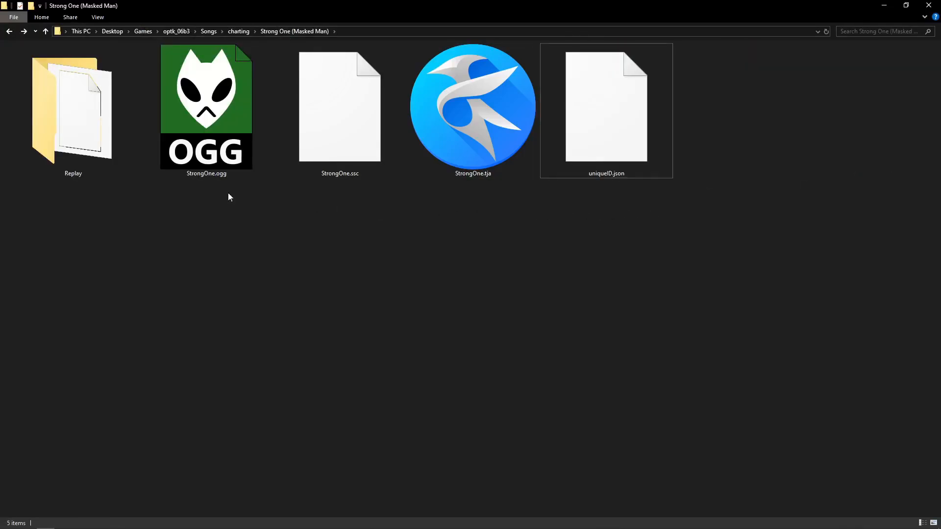
Delete the Replay folder and uniqueID.json from the Strong One (Masked Man) folder.
{"action": "left_click", "coordinate": [62, 164]}
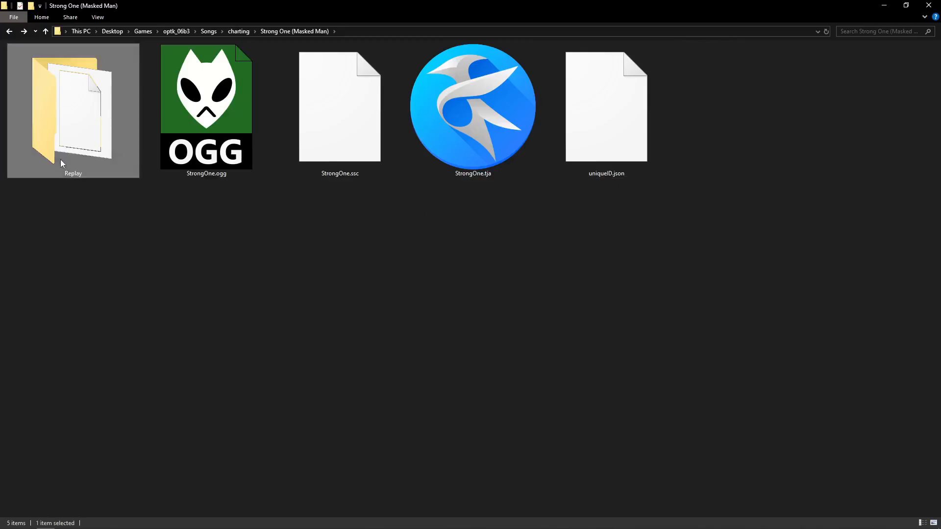
{"action": "key", "text": "Delete"}
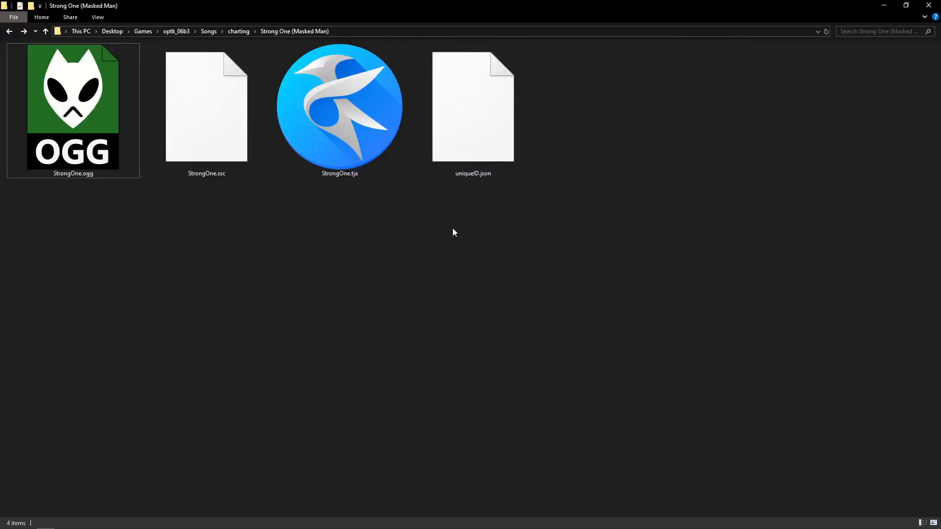
{"action": "left_click", "coordinate": [506, 158]}
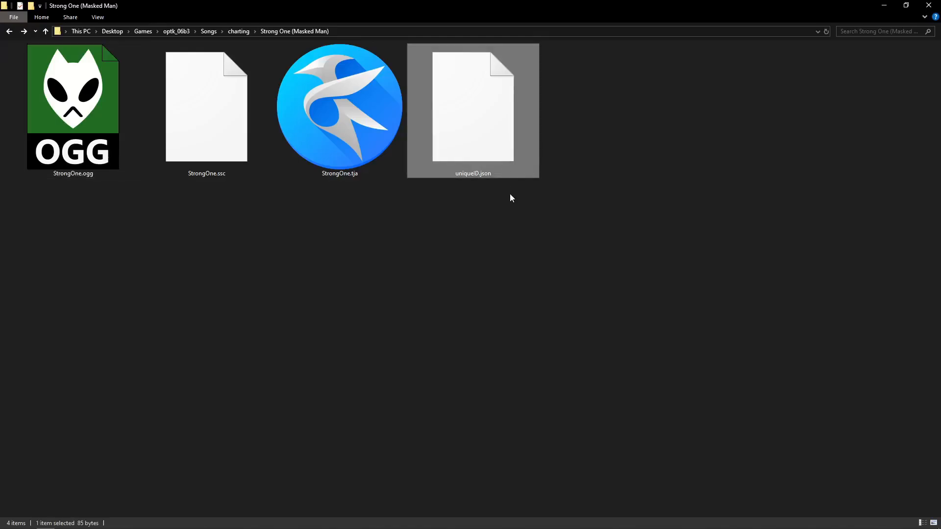
{"action": "key", "text": "Delete"}
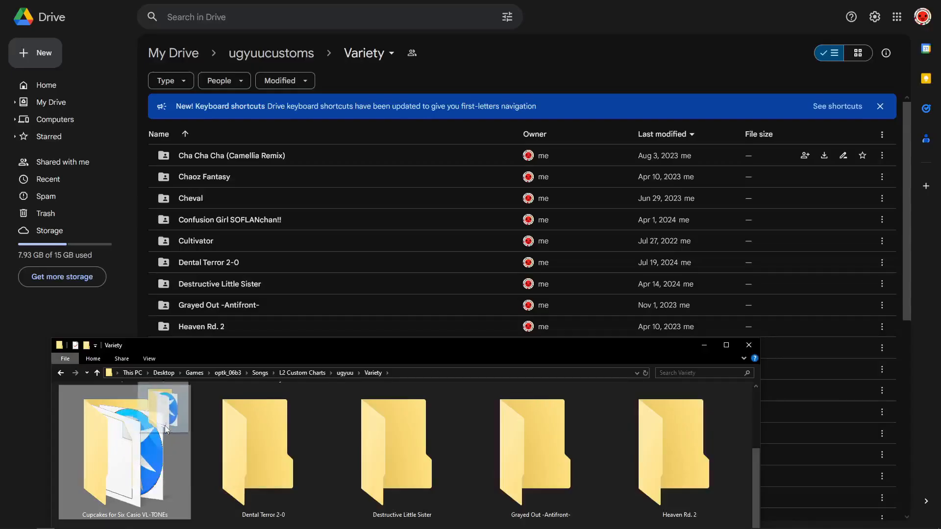
Switch to Google Drive and upload the Cupcakes for Six Casio VL-TONEs folder into Variety, then return to the parent folder.
{"action": "left_click_drag", "start_coordinate": [125, 451], "coordinate": [277, 228]}
{"action": "left_click", "coordinate": [449, 73]}
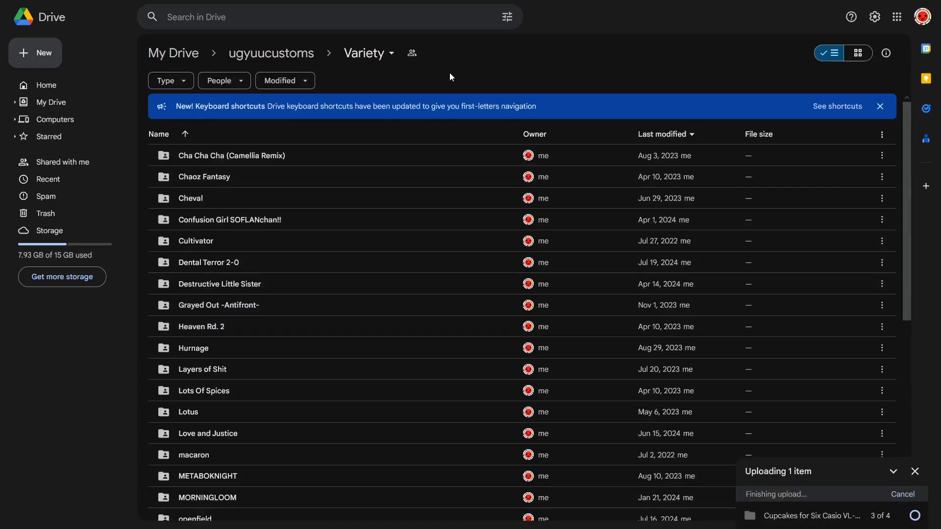
{"action": "left_click", "coordinate": [265, 55]}
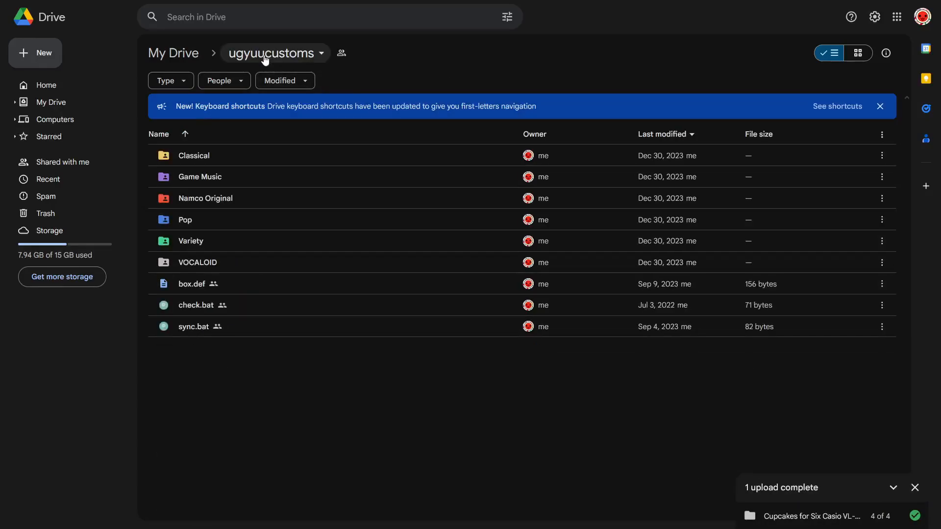
Look through the chart folders inside the Game Music and Variety folders in Drive.
{"action": "double_click", "coordinate": [209, 182]}
{"action": "scroll", "coordinate": [905, 128], "scroll_direction": "down", "scroll_amount": 1}
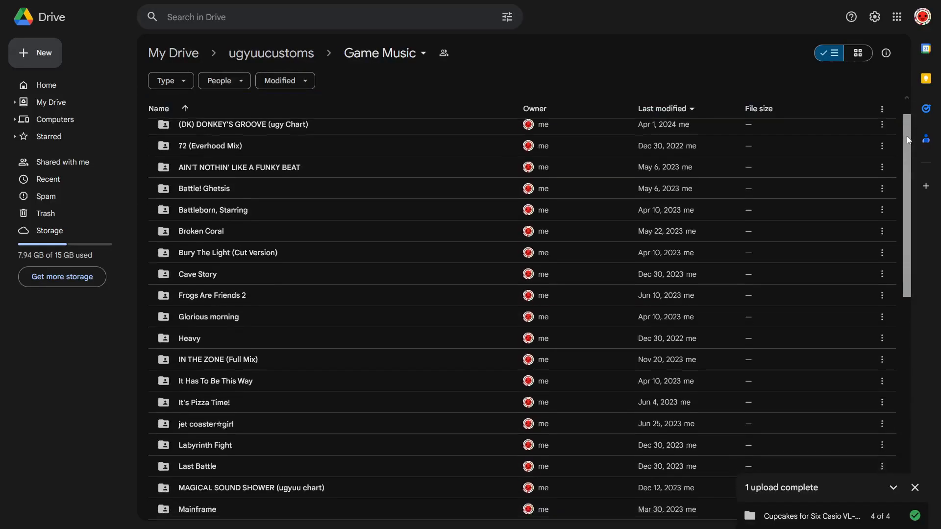
{"action": "left_click_drag", "start_coordinate": [907, 136], "coordinate": [932, 369]}
{"action": "left_click", "coordinate": [267, 53]}
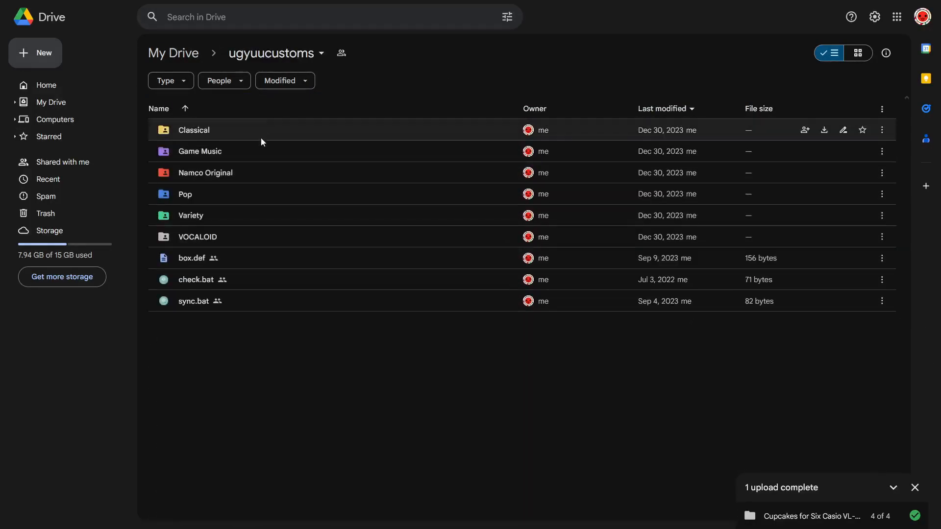
{"action": "double_click", "coordinate": [210, 217]}
{"action": "left_click_drag", "start_coordinate": [907, 127], "coordinate": [935, 338]}
{"action": "left_click", "coordinate": [271, 53]}
Switch to PowerShell and run .\sync.bat in the custom charts folder.
{"action": "type", "text": ".\\sync.ba"}
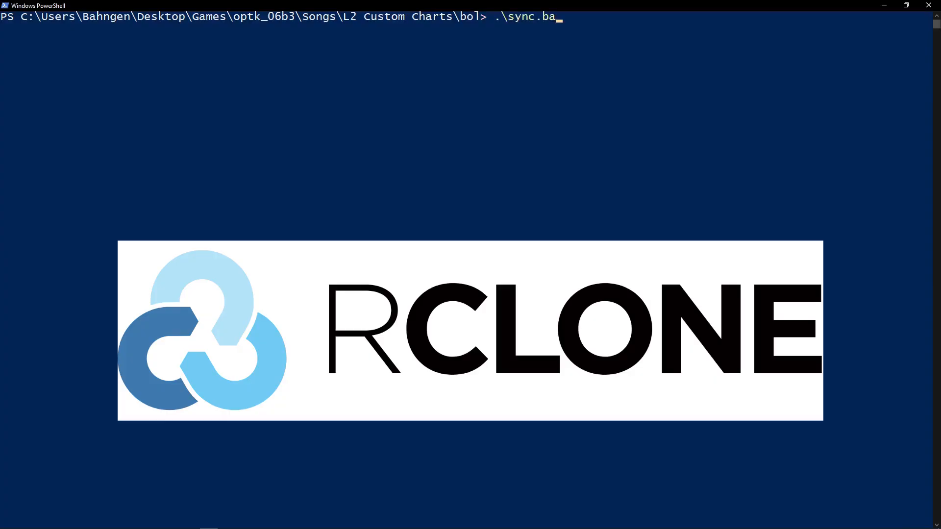
{"action": "type", "text": "t"}
{"action": "key", "text": "Return"}
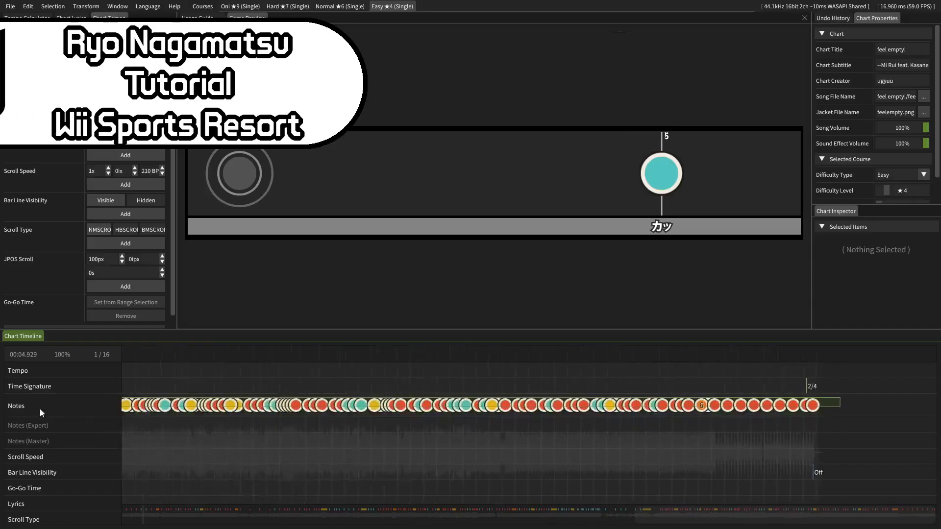
In Peepo Drum Kit, copy all notes of the feel empty! Easy course and paste them at the start of the Normal course.
{"action": "left_click_drag", "start_coordinate": [0, 421], "coordinate": [126, 420]}
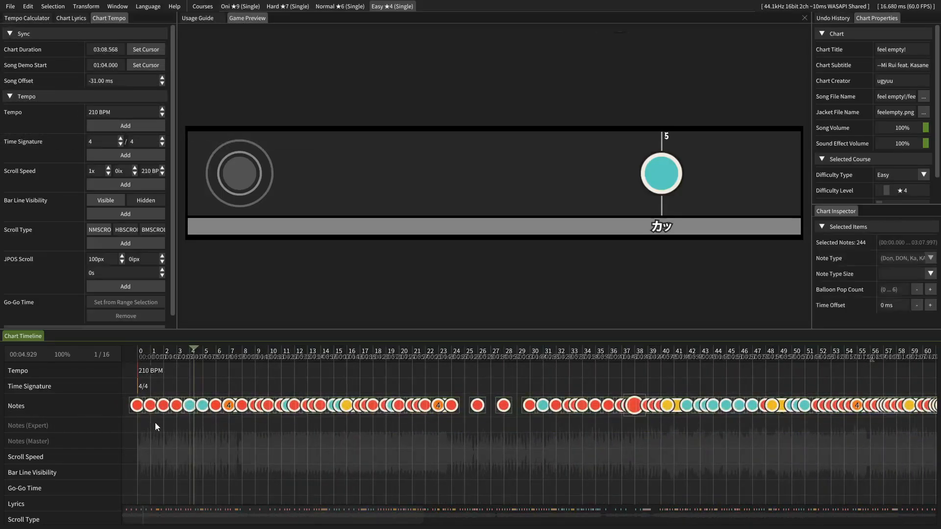
{"action": "key", "text": "ctrl+c"}
{"action": "left_click", "coordinate": [326, 6]}
{"action": "left_click", "coordinate": [142, 415]}
{"action": "key", "text": "Home"}
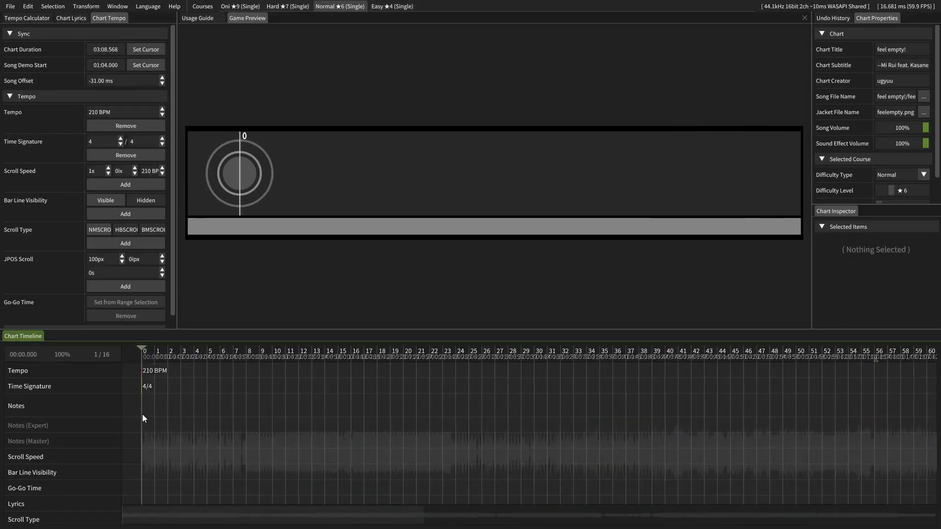
{"action": "key", "text": "ctrl+v"}
{"action": "scroll", "coordinate": [154, 411], "scroll_direction": "up", "scroll_amount": 5}
{"action": "scroll", "coordinate": [154, 412], "scroll_direction": "up", "scroll_amount": 3}
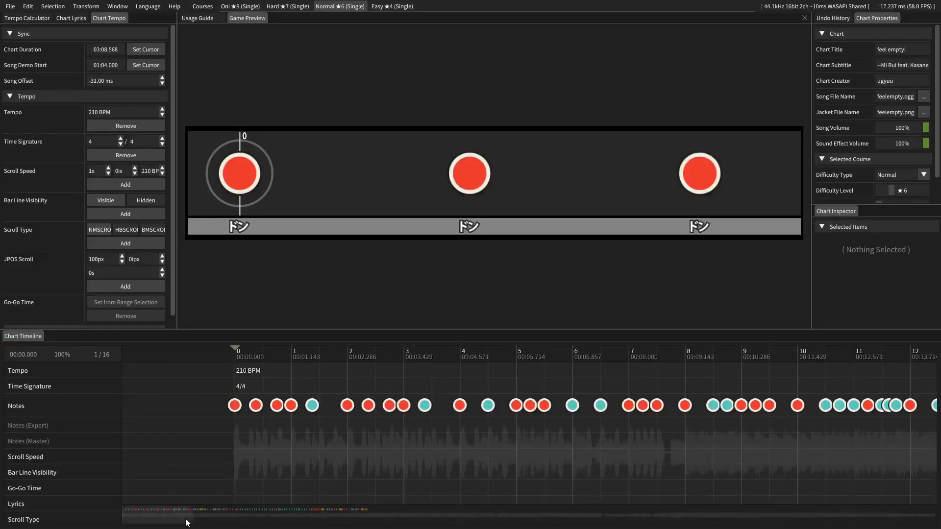
{"action": "left_click_drag", "start_coordinate": [139, 515], "coordinate": [246, 518]}
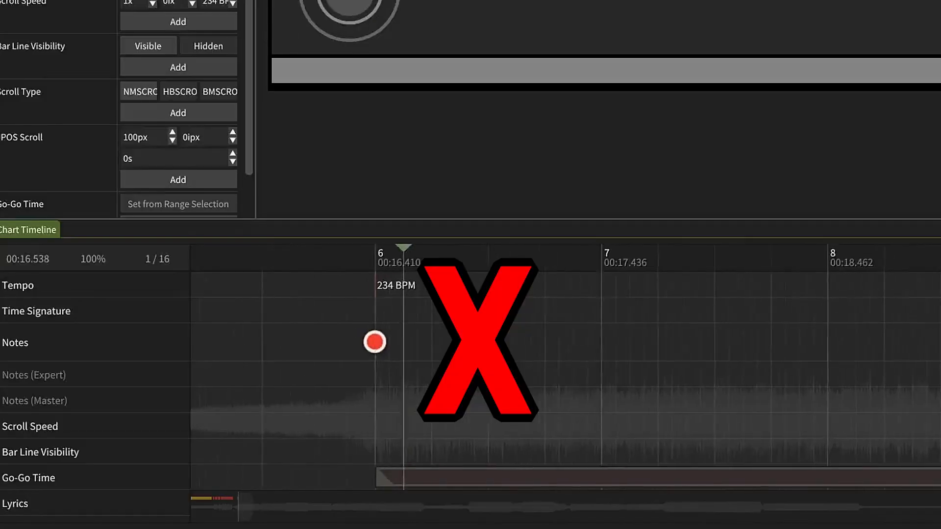
Place a dense pattern of don and ka notes on the 1/16 grid through measure 6, up to 00:17.179.
{"action": "key", "text": "f"}
{"action": "key", "text": "Right"}
{"action": "key", "text": "f"}
{"action": "key", "text": "Right"}
{"action": "key", "text": "f"}
{"action": "key", "text": "Right"}
{"action": "key", "text": "Right"}
{"action": "key", "text": "d"}
{"action": "key", "text": "Right"}
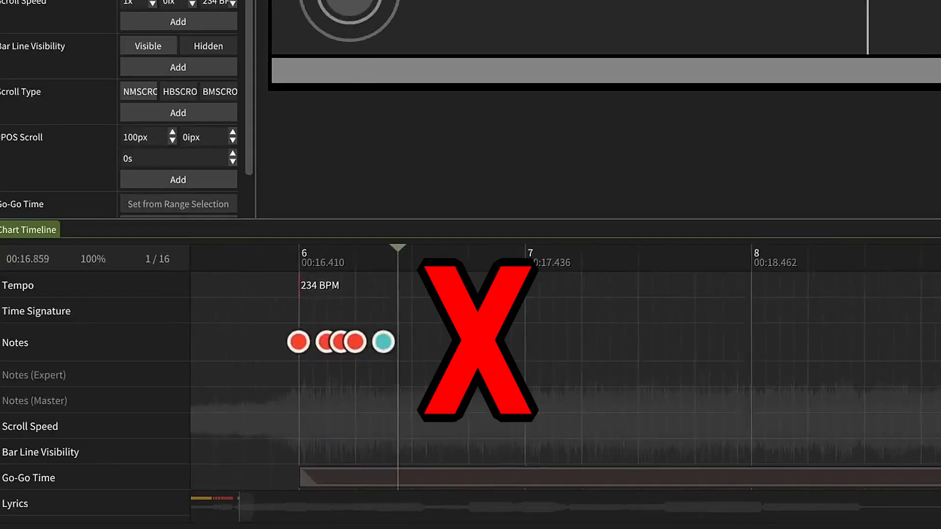
{"action": "key", "text": "Right"}
{"action": "key", "text": "f"}
{"action": "key", "text": "Right"}
{"action": "key", "text": "d"}
{"action": "key", "text": "Right"}
{"action": "key", "text": "f"}
{"action": "key", "text": "Right"}
{"action": "key", "text": "Right"}
{"action": "key", "text": "f"}
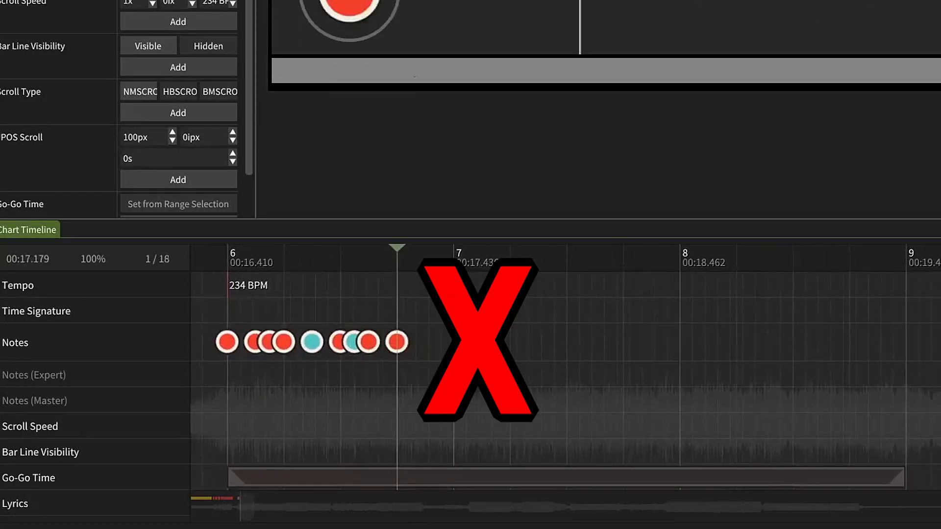
Continue the dense pattern from 00:17.179 with more don notes and a ka note.
{"action": "key", "text": "Up"}
{"action": "key", "text": "Right"}
{"action": "key", "text": "f"}
{"action": "key", "text": "Right"}
{"action": "key", "text": "f"}
{"action": "key", "text": "Right"}
{"action": "key", "text": "f"}
{"action": "key", "text": "Right"}
{"action": "key", "text": "Right"}
{"action": "key", "text": "f"}
{"action": "key", "text": "Right"}
{"action": "key", "text": "d"}
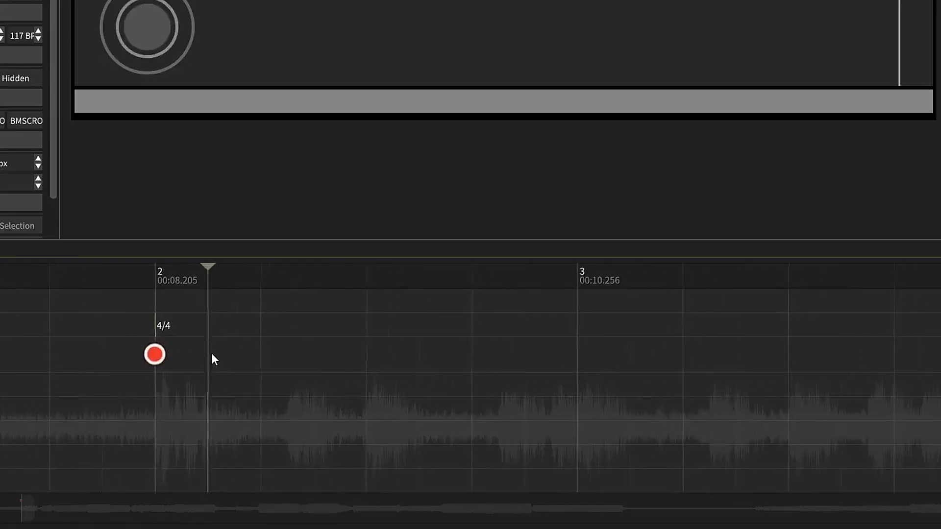
Place sparse don notes in measure 2 and ka notes in measure 3 of the 117 BPM section.
{"action": "key", "text": "Right"}
{"action": "key", "text": "f"}
{"action": "key", "text": "Right"}
{"action": "key", "text": "f"}
{"action": "key", "text": "Right"}
{"action": "key", "text": "Right"}
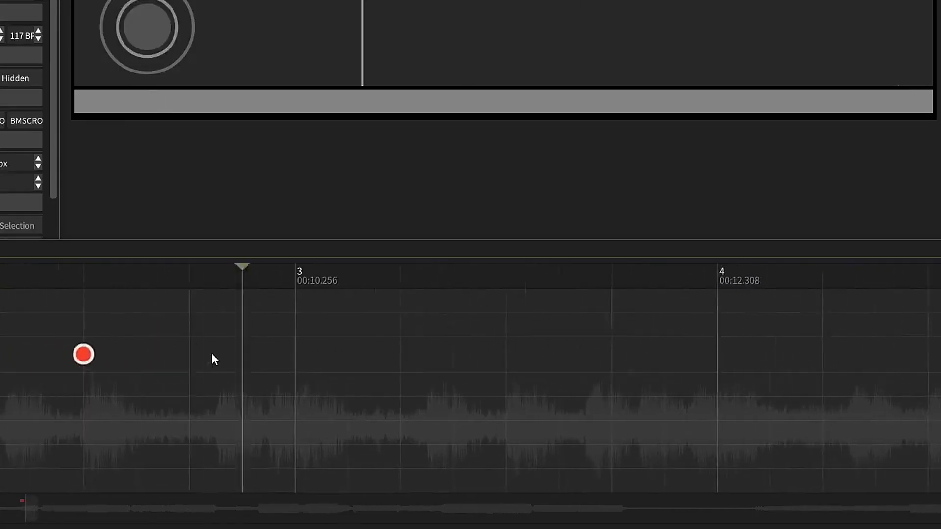
{"action": "key", "text": "d"}
{"action": "key", "text": "Right"}
{"action": "key", "text": "d"}
{"action": "key", "text": "Right"}
{"action": "key", "text": "d"}
{"action": "key", "text": "Right"}
{"action": "key", "text": "Right"}
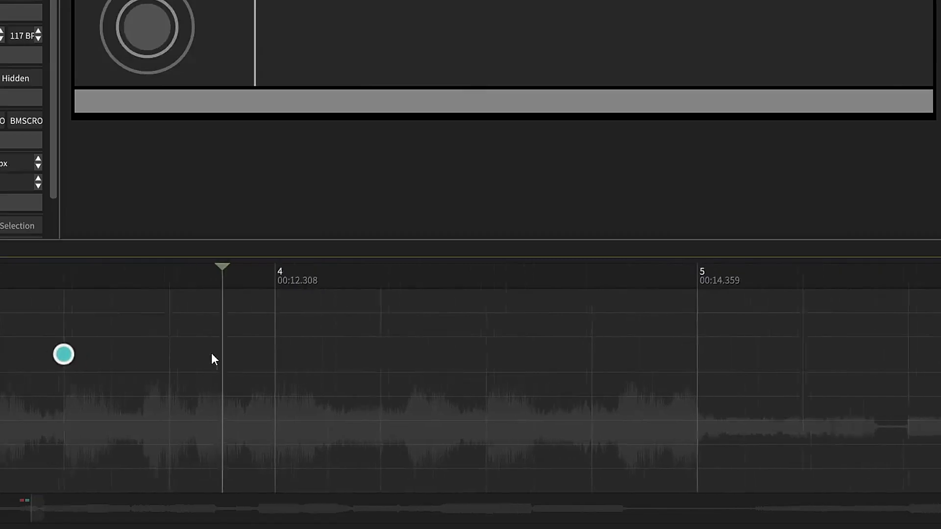
Add don notes through measure 4, including three evenly spaced ones in its second half.
{"action": "key", "text": "f"}
{"action": "key", "text": "Right"}
{"action": "key", "text": "f"}
{"action": "key", "text": "Right"}
{"action": "key", "text": "Right"}
{"action": "key", "text": "f"}
{"action": "key", "text": "Right"}
{"action": "key", "text": "f"}
{"action": "key", "text": "Right"}
{"action": "key", "text": "f"}
{"action": "key", "text": "Right"}
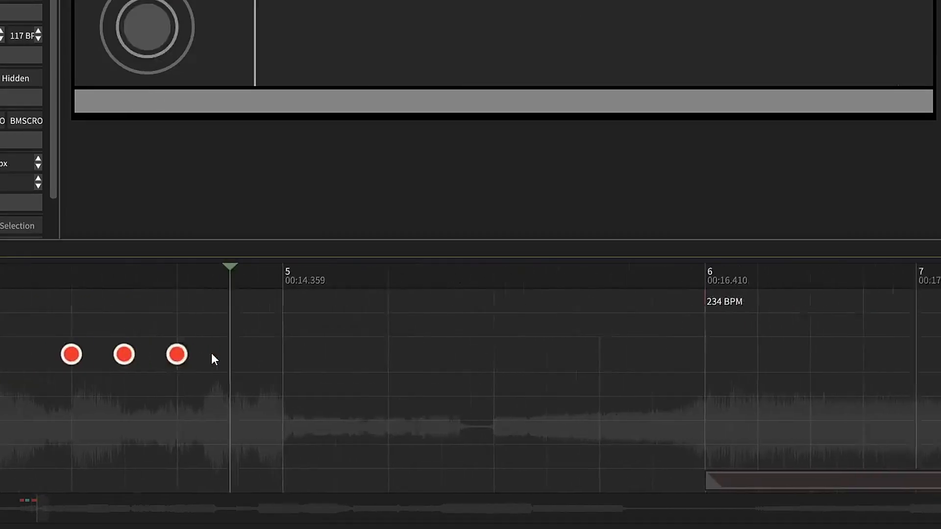
{"action": "left_click_drag", "start_coordinate": [227, 360], "coordinate": [469, 382]}
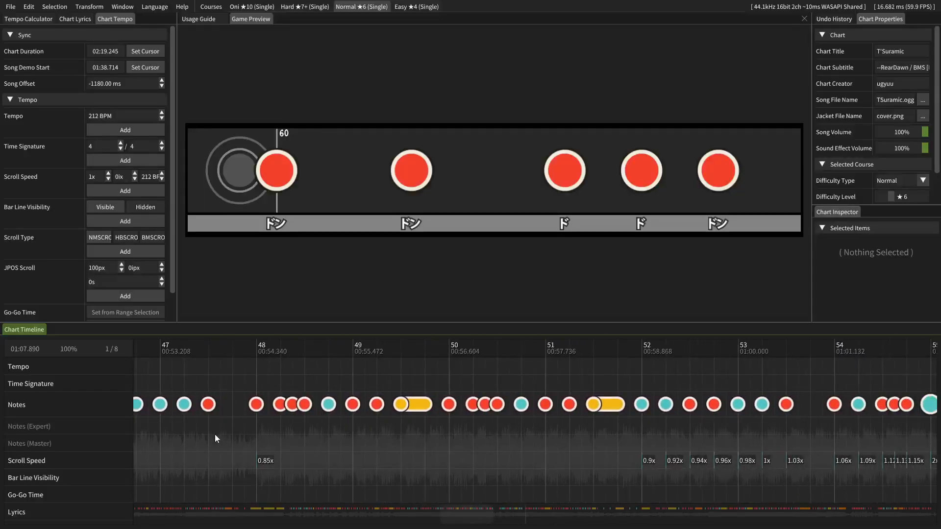
{"action": "left_click_drag", "start_coordinate": [381, 484], "coordinate": [826, 486]}
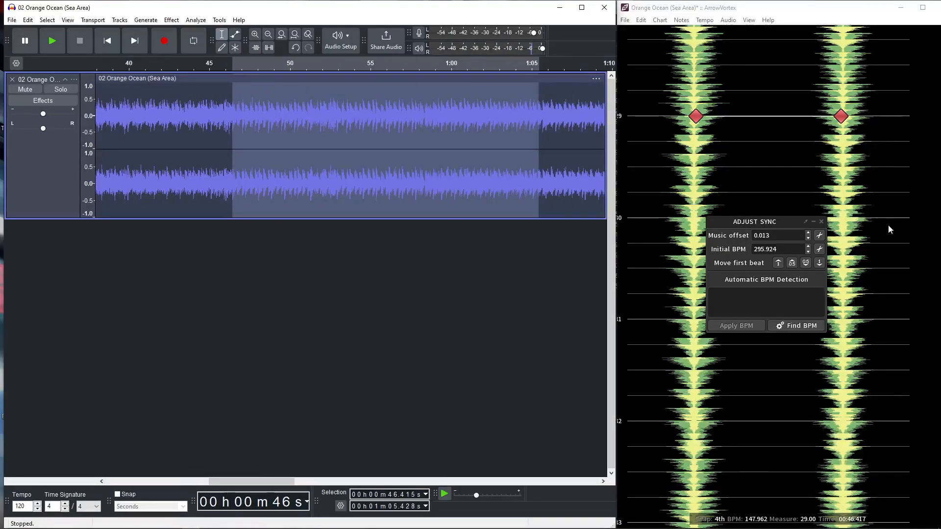
Switch to ArrowVortex and examine how the Orange Ocean (Sea Area) waveform lines up with the measure lines further into the song.
{"action": "left_click", "coordinate": [887, 229]}
{"action": "scroll", "coordinate": [882, 245], "scroll_direction": "down", "scroll_amount": 20}
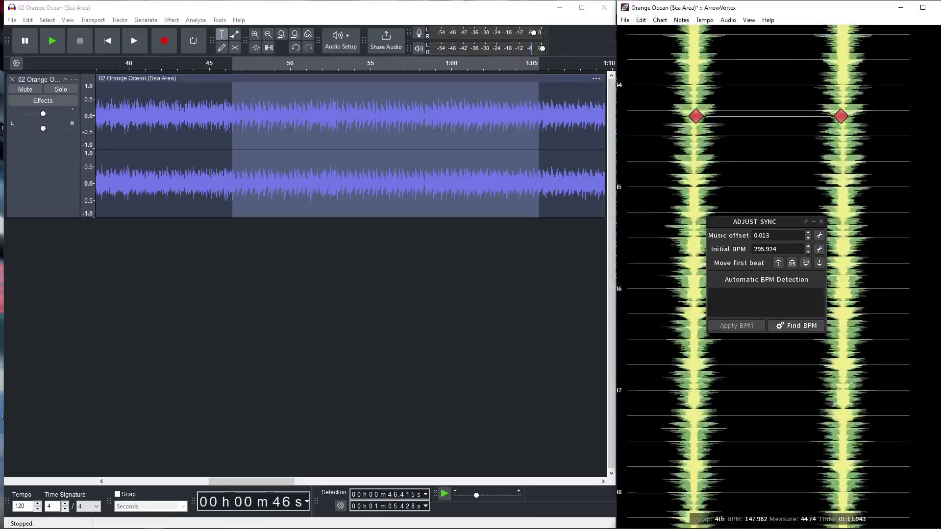
{"action": "scroll", "coordinate": [874, 266], "scroll_direction": "down", "scroll_amount": 8}
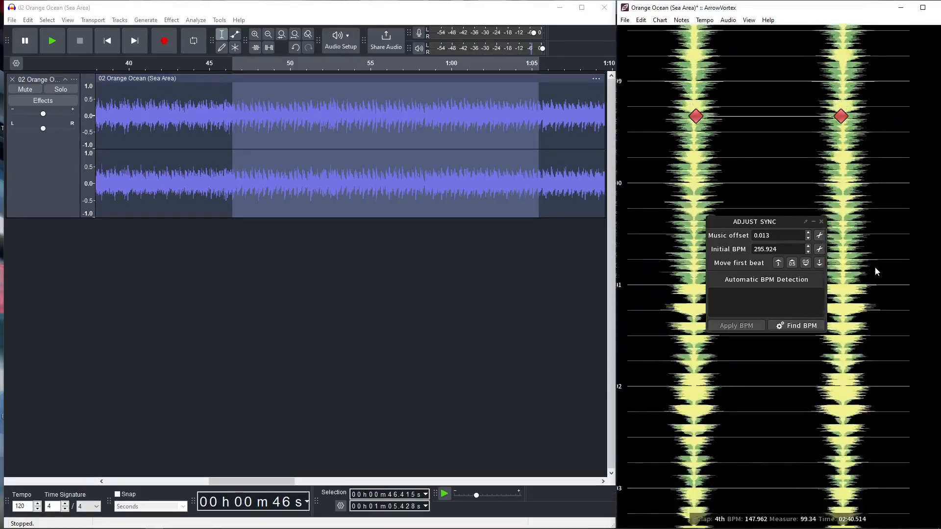
In Audacity, delete the Orange Ocean (Sea Area) audio between 46.415 s and 2 min 43.204 s.
{"action": "scroll", "coordinate": [543, 142], "scroll_direction": "down", "scroll_amount": 1}
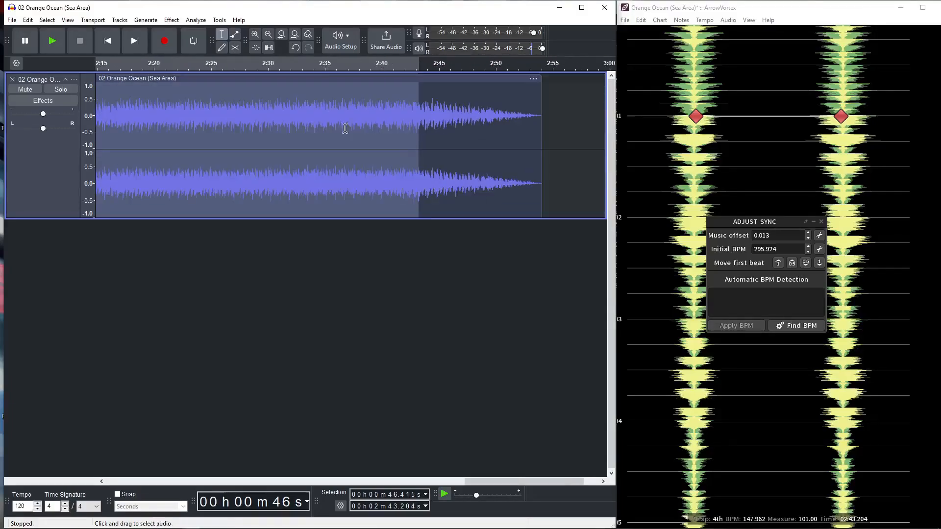
{"action": "key", "text": "Delete"}
{"action": "left_click_drag", "start_coordinate": [504, 482], "coordinate": [489, 483]}
{"action": "key", "text": "space"}
Select the whole remaining track and export it as an audio file.
{"action": "key", "text": "ctrl+a"}
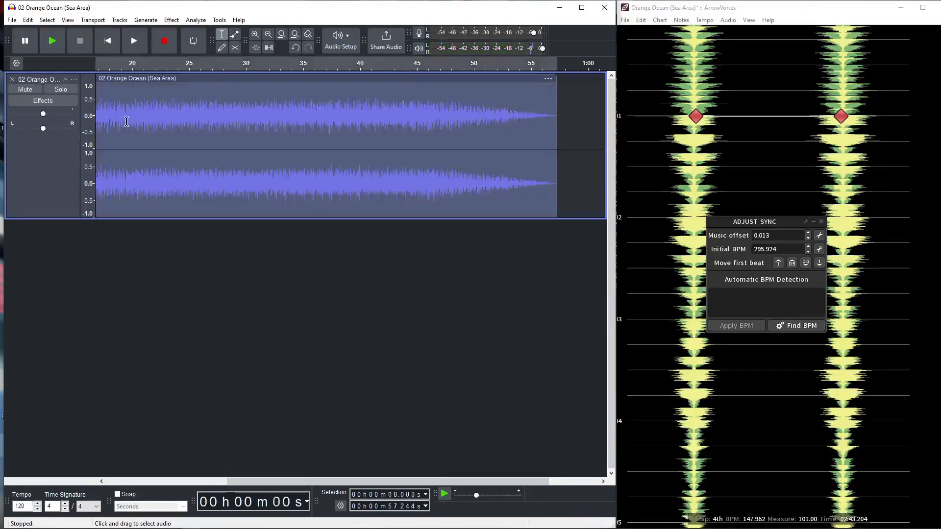
{"action": "key", "text": "ctrl+shift+e"}
{"action": "left_click", "coordinate": [399, 196]}
{"action": "left_click", "coordinate": [225, 243]}
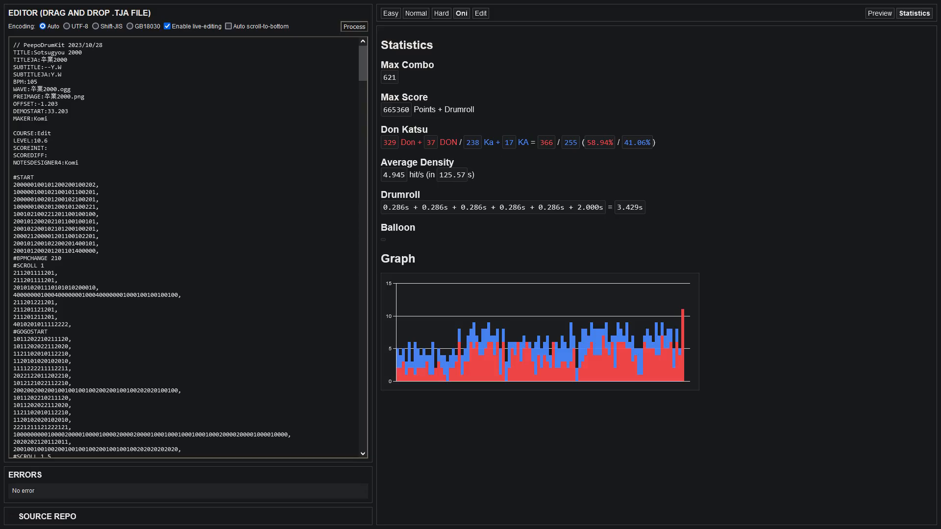
Switch to TJA Tools and compare the Frogs Are Friends 2 and Cave Story chart previews from Normal up to Oni.
{"action": "left_click", "coordinate": [879, 13]}
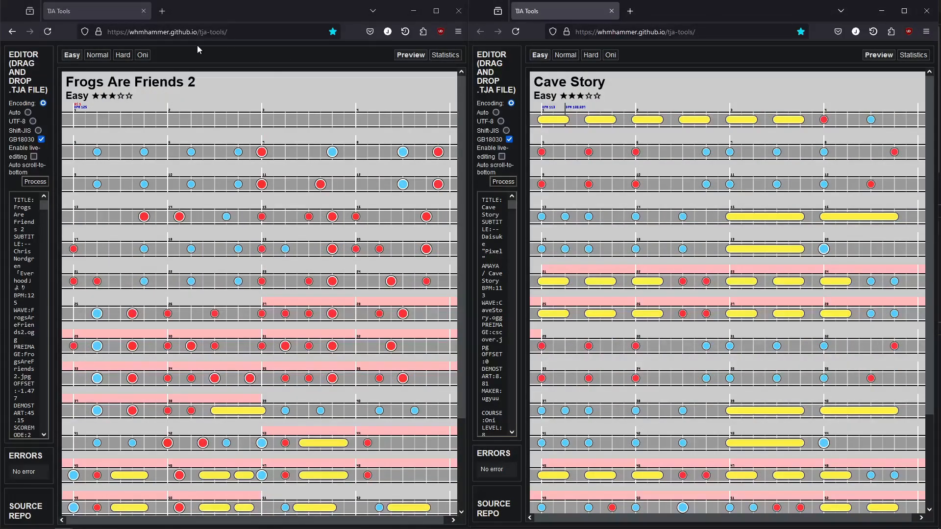
{"action": "left_click", "coordinate": [97, 55]}
{"action": "left_click", "coordinate": [567, 55]}
{"action": "left_click", "coordinate": [126, 56]}
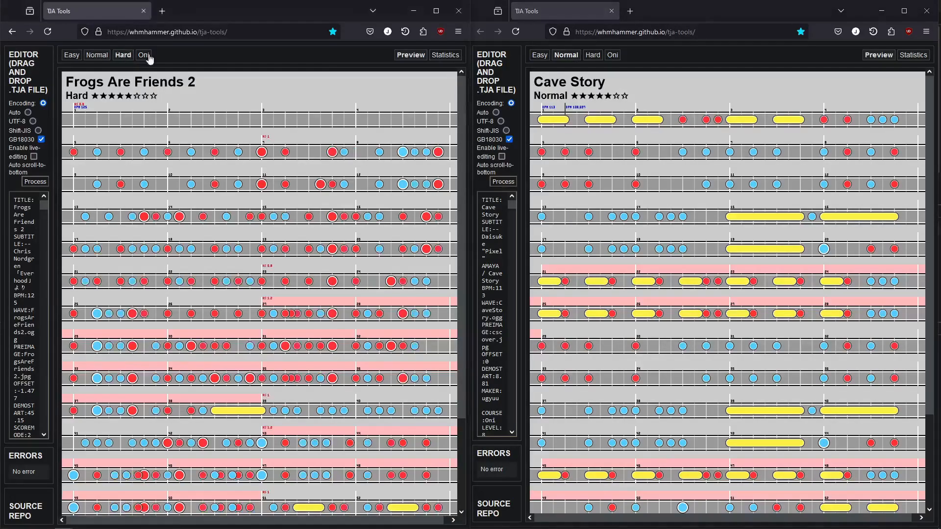
{"action": "left_click", "coordinate": [597, 56]}
{"action": "left_click", "coordinate": [611, 55]}
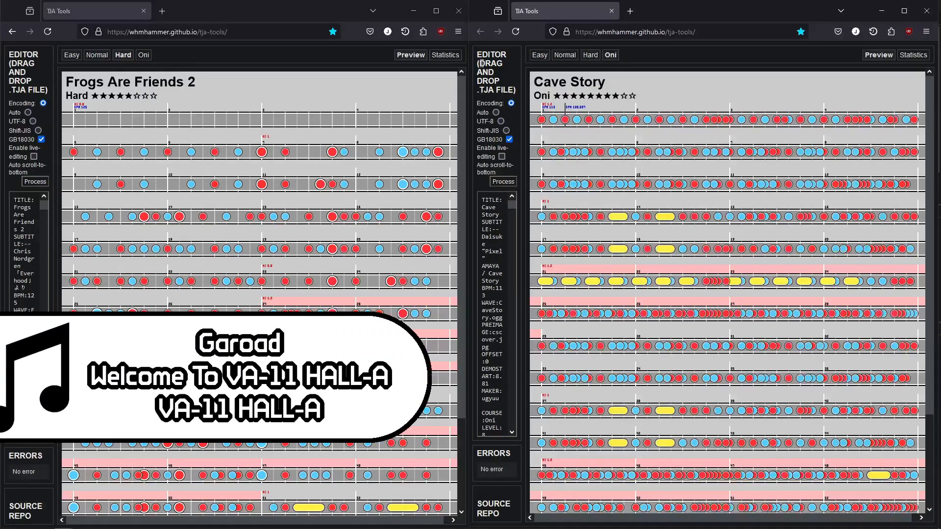
{"action": "left_click", "coordinate": [142, 55]}
Compare the statistics of Frogs Are Friends 2 and Cave Story across their Oni, Hard and Normal courses.
{"action": "left_click", "coordinate": [445, 55]}
{"action": "left_click", "coordinate": [912, 54]}
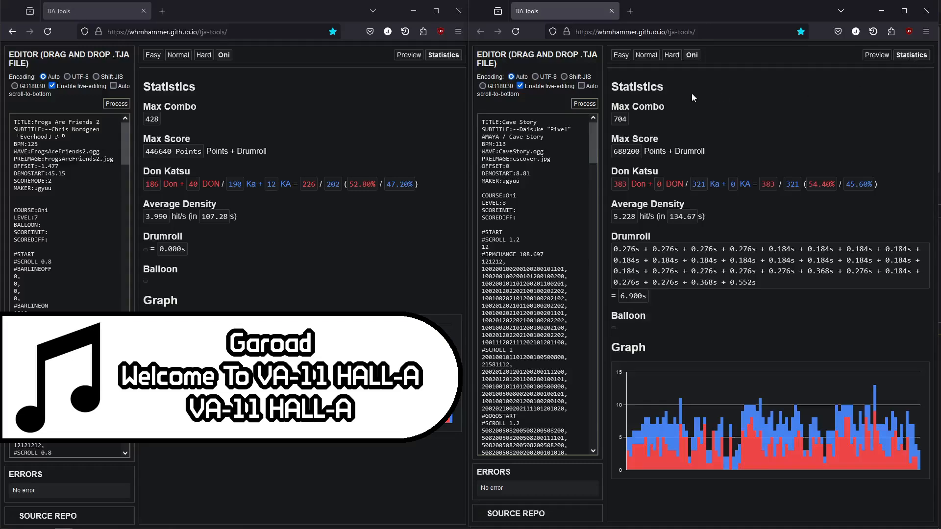
{"action": "left_click", "coordinate": [672, 55]}
{"action": "left_click", "coordinate": [646, 55]}
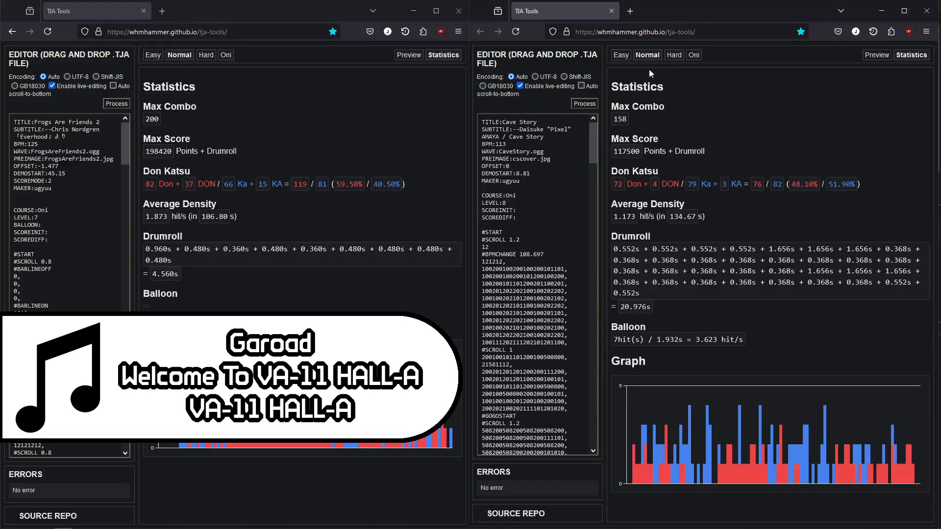
{"action": "left_click", "coordinate": [692, 55]}
{"action": "left_click", "coordinate": [225, 55]}
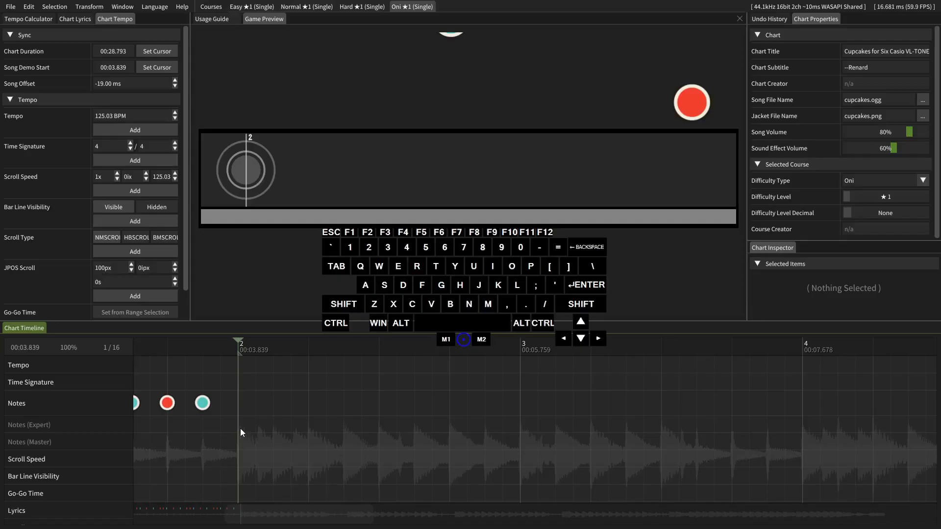
Switch to PeepoDrumKit and start measure 2 of the Cupcakes chart with don notes followed by a ka note.
{"action": "key", "text": "j"}
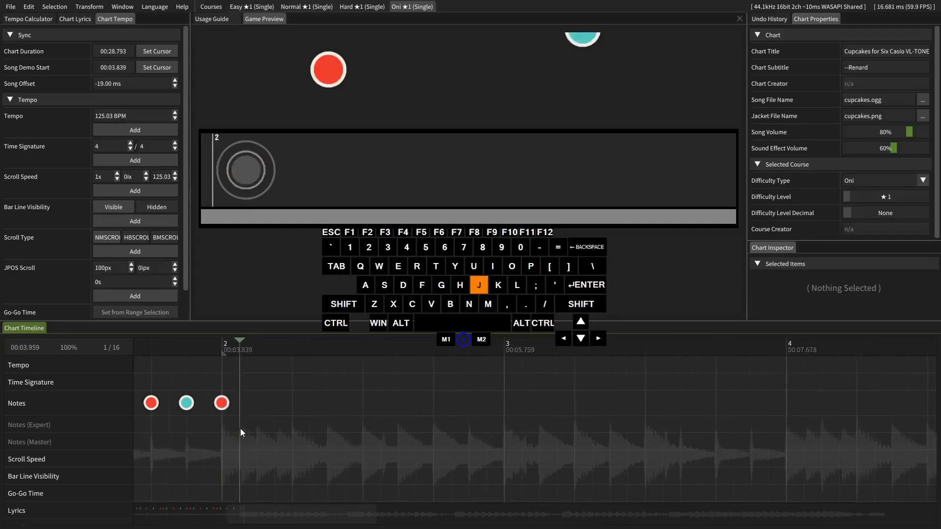
{"action": "key", "text": "j"}
{"action": "key", "text": "j"}
{"action": "key", "text": "j"}
{"action": "key", "text": "j"}
{"action": "key", "text": "Right"}
{"action": "key", "text": "Right"}
{"action": "key", "text": "k"}
Finish measure 2 with ka, don, ka and don notes, each two 1/16 steps apart.
{"action": "key", "text": "Right"}
{"action": "key", "text": "Right"}
{"action": "key", "text": "k"}
{"action": "key", "text": "Right"}
{"action": "key", "text": "Right"}
{"action": "key", "text": "j"}
{"action": "key", "text": "Right"}
{"action": "key", "text": "Right"}
{"action": "key", "text": "k"}
{"action": "key", "text": "Right"}
{"action": "key", "text": "Right"}
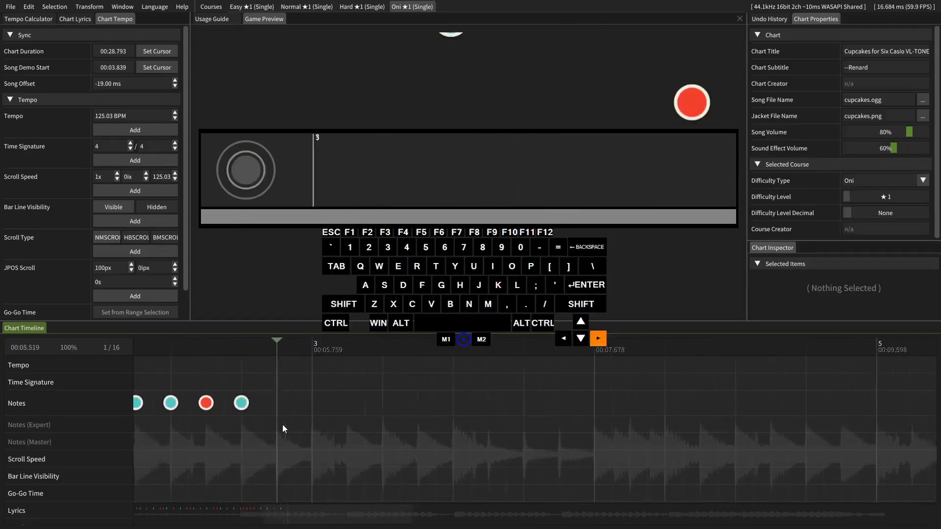
{"action": "key", "text": "j"}
{"action": "scroll", "coordinate": [491, 410], "scroll_direction": "up", "scroll_amount": 3}
{"action": "left_click", "coordinate": [401, 401]}
{"action": "key", "text": "space"}
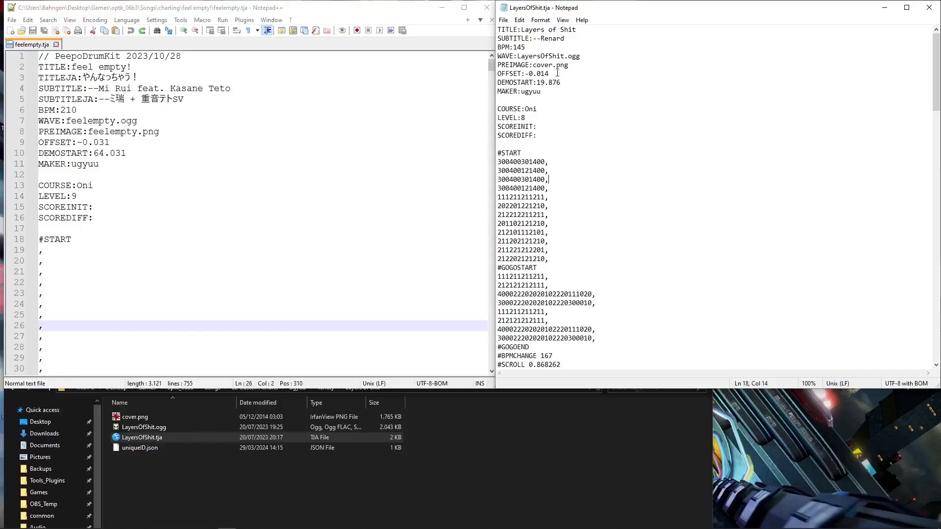
Switch to Notepad++ and enter 1010, 5008 and 10111000 as measures on lines 444 to 446 of feelempty.tja.
{"action": "scroll", "coordinate": [715, 196], "scroll_direction": "down", "scroll_amount": 15}
{"action": "scroll", "coordinate": [715, 196], "scroll_direction": "down", "scroll_amount": 10}
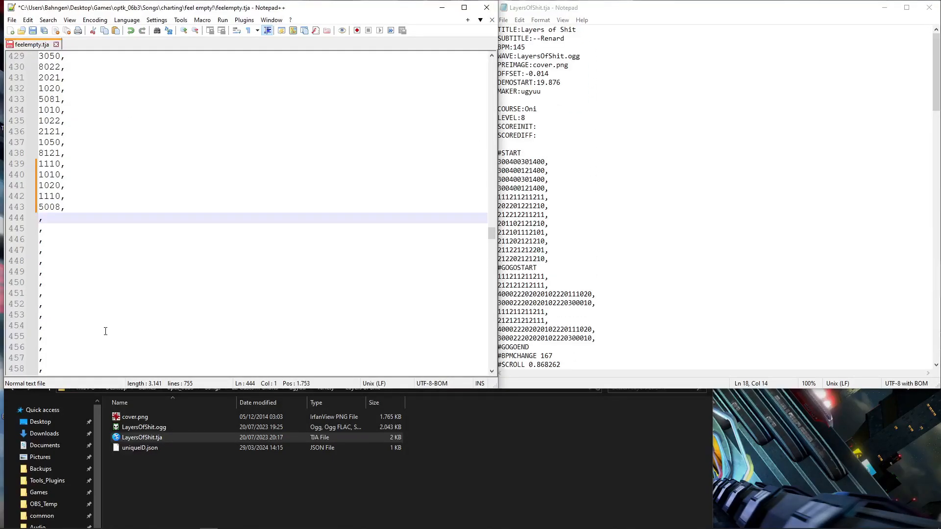
{"action": "key", "text": "Home"}
{"action": "key", "text": "Down"}
{"action": "type", "text": "5008"}
{"action": "key", "text": "Home"}
{"action": "key", "text": "Down"}
{"action": "type", "text": "10111000"}
{"action": "key", "text": "Home"}
{"action": "key", "text": "Down"}
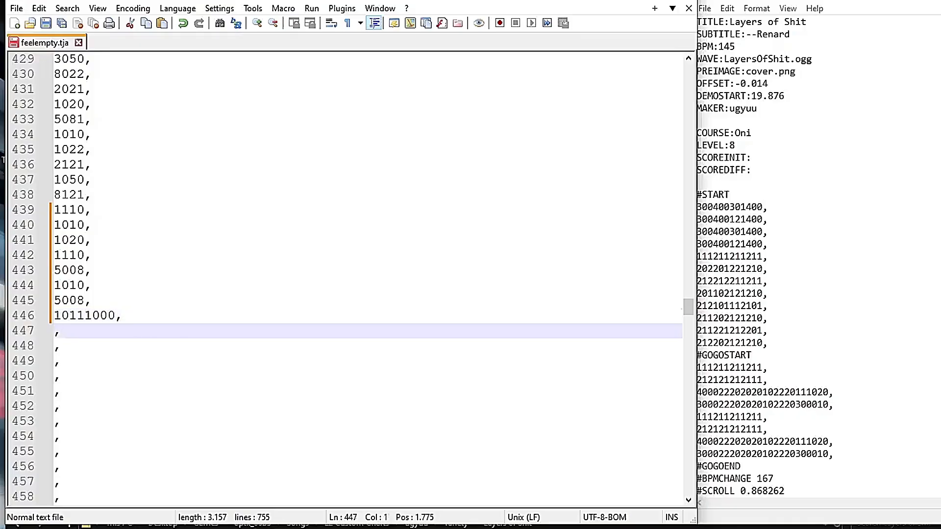
Save the chart under the name feelempty.tja with the file type All types (*.*).
{"action": "left_click", "coordinate": [17, 9]}
{"action": "left_click", "coordinate": [35, 132]}
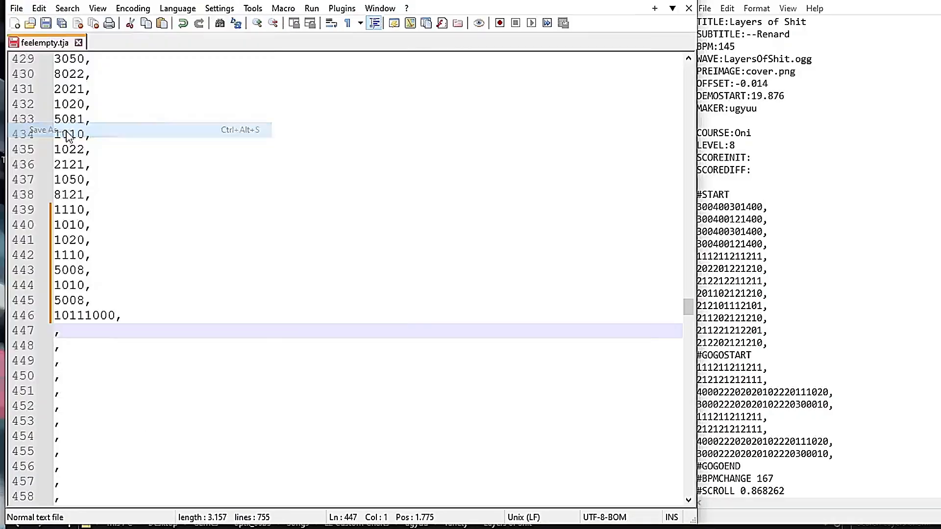
{"action": "left_click", "coordinate": [169, 333]}
{"action": "scroll", "coordinate": [147, 348], "scroll_direction": "up", "scroll_amount": 1}
{"action": "left_click", "coordinate": [137, 348]}
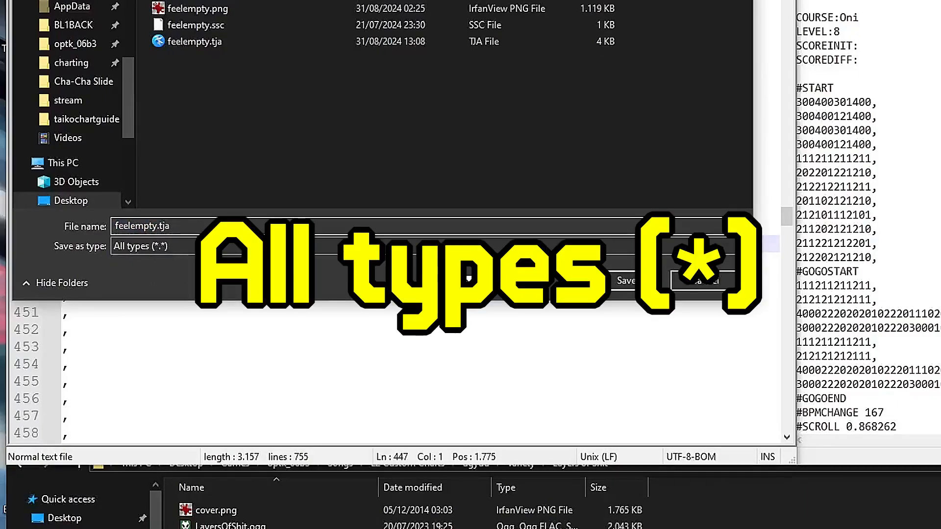
{"action": "key", "text": "Return"}
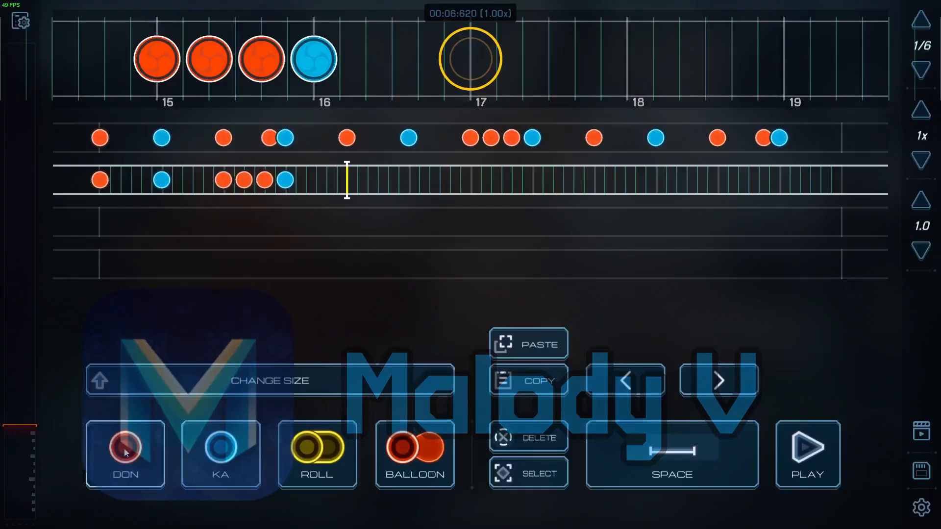
Switch to Malody V and place three don notes from beat 17 and a ka note on beat 18 at 1/6 snap.
{"action": "left_click", "coordinate": [125, 453]}
{"action": "scroll", "coordinate": [409, 220], "scroll_direction": "down", "scroll_amount": 4}
{"action": "left_click", "coordinate": [123, 450]}
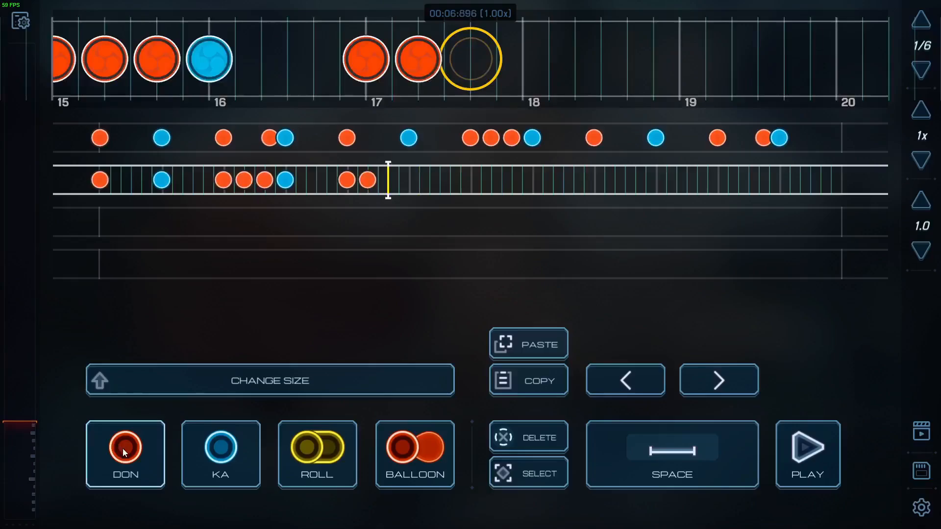
{"action": "left_click", "coordinate": [122, 449]}
{"action": "left_click", "coordinate": [211, 460]}
Add two don notes after beat 18 and a ka note on beat 19.
{"action": "scroll", "coordinate": [143, 461], "scroll_direction": "down", "scroll_amount": 4}
{"action": "left_click", "coordinate": [142, 461]}
{"action": "scroll", "coordinate": [142, 461], "scroll_direction": "down", "scroll_amount": 2}
{"action": "left_click", "coordinate": [142, 461]}
{"action": "left_click", "coordinate": [220, 456]}
{"action": "scroll", "coordinate": [378, 316], "scroll_direction": "up", "scroll_amount": 3}
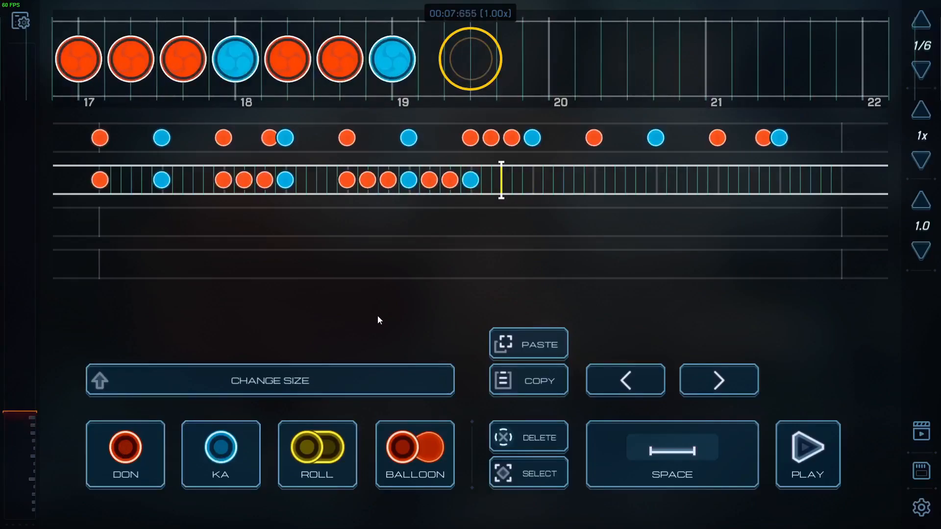
Add two don-ka pairs, with the ka notes on beats 20 and 21.
{"action": "scroll", "coordinate": [379, 315], "scroll_direction": "down", "scroll_amount": 1}
{"action": "left_click", "coordinate": [132, 453]}
{"action": "left_click", "coordinate": [225, 450]}
{"action": "scroll", "coordinate": [172, 454], "scroll_direction": "down", "scroll_amount": 1}
{"action": "scroll", "coordinate": [164, 451], "scroll_direction": "up", "scroll_amount": 3}
{"action": "left_click", "coordinate": [159, 451]}
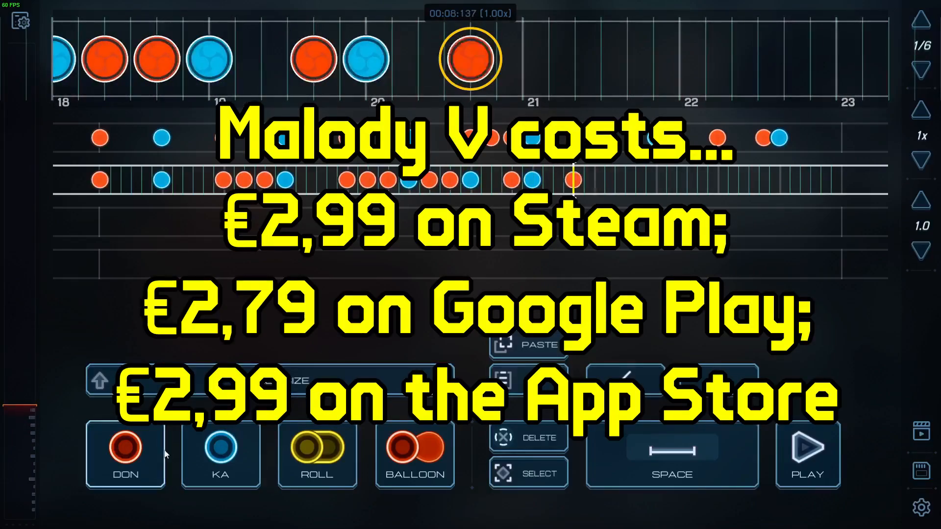
{"action": "scroll", "coordinate": [162, 453], "scroll_direction": "down", "scroll_amount": 2}
{"action": "left_click", "coordinate": [206, 458]}
Add two ka notes leading to beat 22 and two don notes leading to beat 23.
{"action": "scroll", "coordinate": [206, 459], "scroll_direction": "down", "scroll_amount": 7}
{"action": "scroll", "coordinate": [207, 461], "scroll_direction": "up", "scroll_amount": 3}
{"action": "left_click", "coordinate": [207, 461]}
{"action": "left_click", "coordinate": [208, 460]}
{"action": "scroll", "coordinate": [304, 360], "scroll_direction": "down", "scroll_amount": 1}
{"action": "left_click", "coordinate": [135, 460]}
{"action": "left_click", "coordinate": [135, 460]}
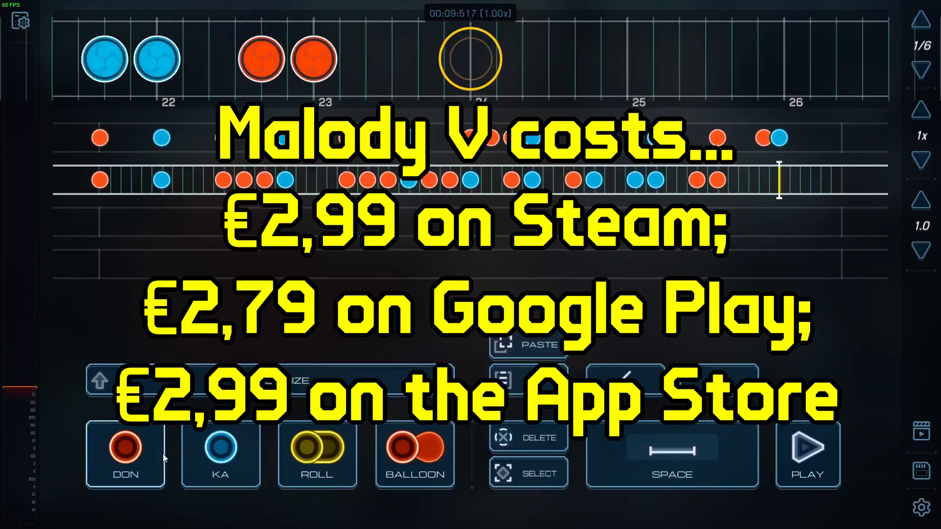
Place ka, don and ka notes in succession from beat 24.
{"action": "left_click", "coordinate": [193, 465]}
{"action": "left_click", "coordinate": [158, 459]}
{"action": "left_click", "coordinate": [191, 459]}
{"action": "scroll", "coordinate": [165, 457], "scroll_direction": "down", "scroll_amount": 2}
{"action": "scroll", "coordinate": [165, 457], "scroll_direction": "up", "scroll_amount": 12}
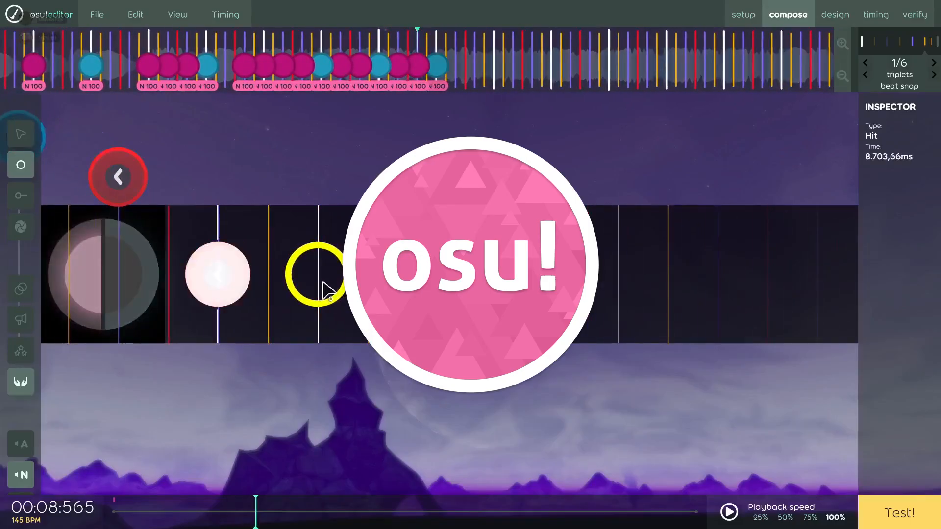
Switch to the osu! editor, place a blue note at 8.703 s and set the beat snap to 1/8 common.
{"action": "right_click", "coordinate": [322, 282]}
{"action": "scroll", "coordinate": [323, 285], "scroll_direction": "down", "scroll_amount": 2}
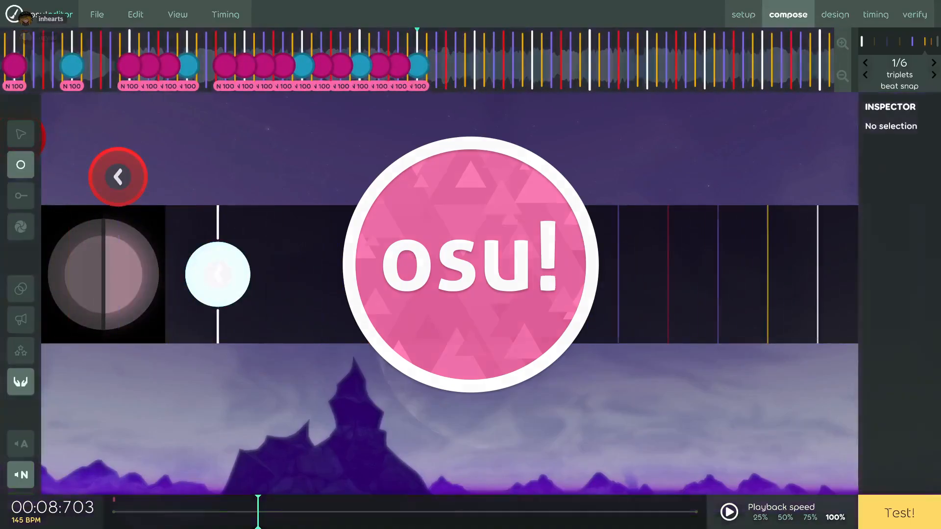
{"action": "left_click", "coordinate": [864, 75]}
{"action": "left_click", "coordinate": [933, 63]}
{"action": "key", "text": "r"}
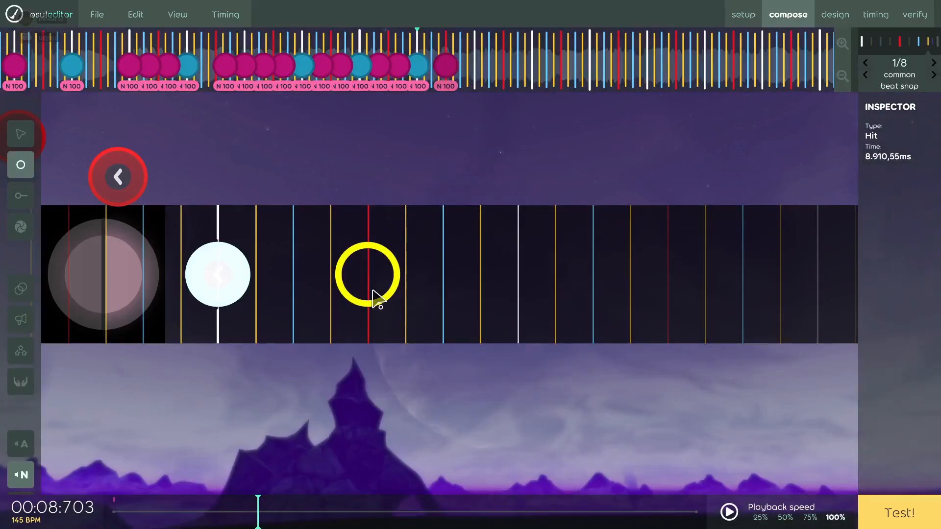
Play back the placed notes around 6.6 s in the osu! editor.
{"action": "scroll", "coordinate": [269, 321], "scroll_direction": "up", "scroll_amount": 10}
{"action": "scroll", "coordinate": [269, 321], "scroll_direction": "down", "scroll_amount": 9}
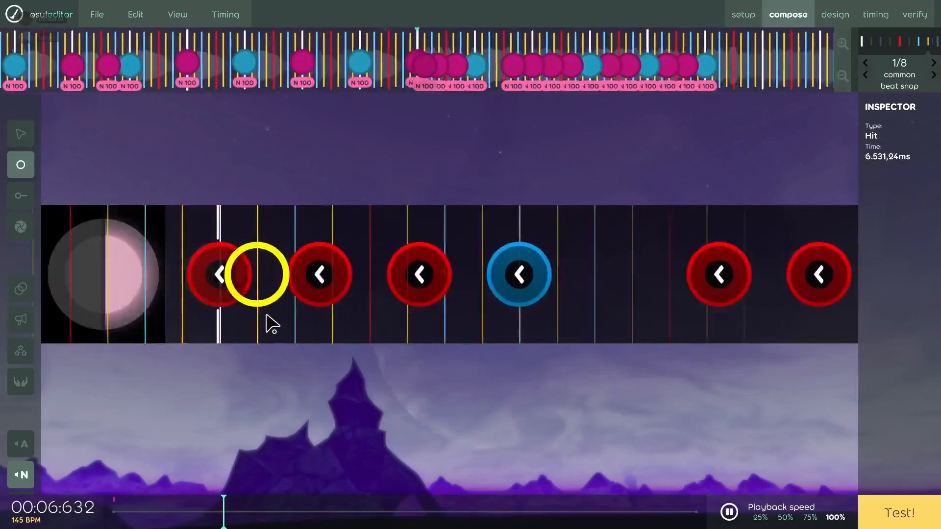
{"action": "scroll", "coordinate": [300, 327], "scroll_direction": "up", "scroll_amount": 4}
{"action": "key", "text": "space"}
{"action": "key", "text": "space"}
{"action": "scroll", "coordinate": [601, 268], "scroll_direction": "up", "scroll_amount": 8}
Test-play the osu! chart, hitting its red and blue notes in time.
{"action": "key", "text": "k"}
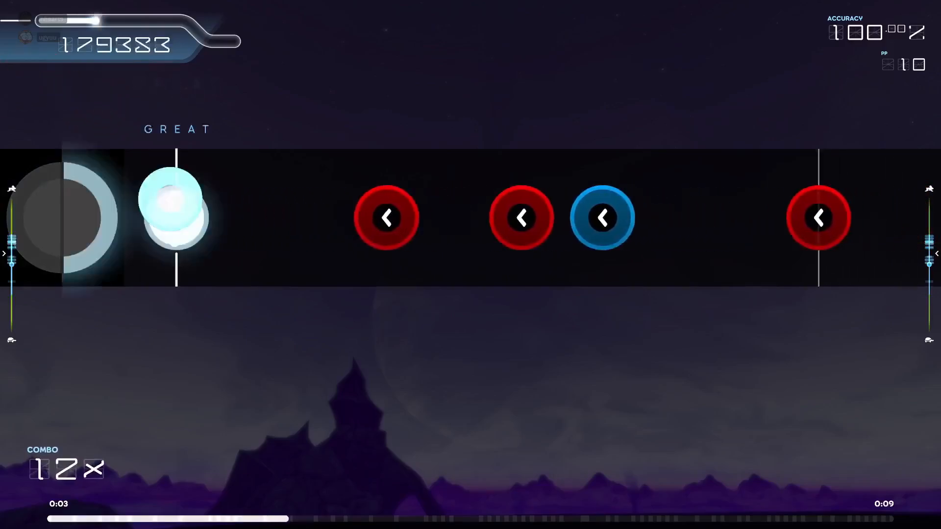
{"action": "key", "text": "j"}
{"action": "key", "text": "j"}
{"action": "key", "text": "d"}
{"action": "key", "text": "j"}
{"action": "key", "text": "k"}
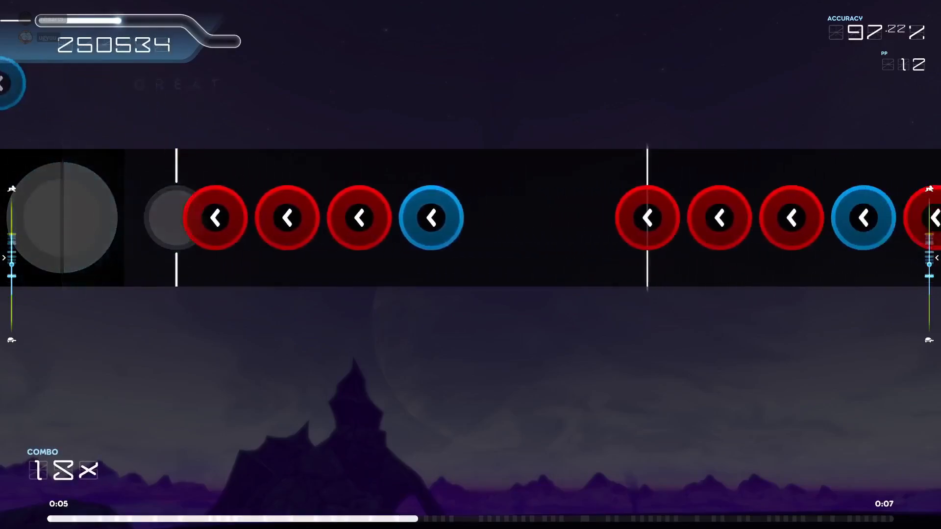
{"action": "key", "text": "j"}
{"action": "key", "text": "f"}
{"action": "key", "text": "j"}
{"action": "key", "text": "d"}
{"action": "key", "text": "j"}
{"action": "key", "text": "f"}
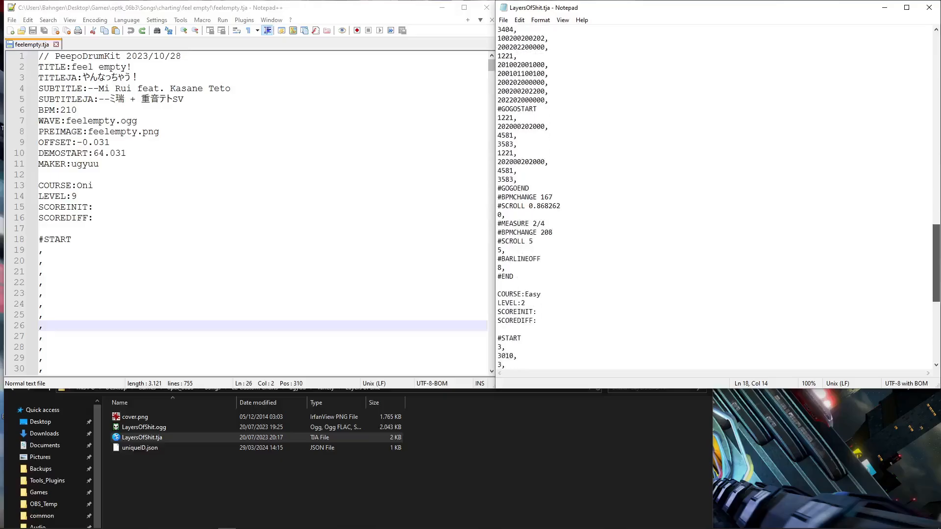
Switch to Notepad++ and enter 1110, 1010, 1020 and 1110 as measures on lines 439 to 442 of feelempty.tja.
{"action": "scroll", "coordinate": [714, 124], "scroll_direction": "up", "scroll_amount": 15}
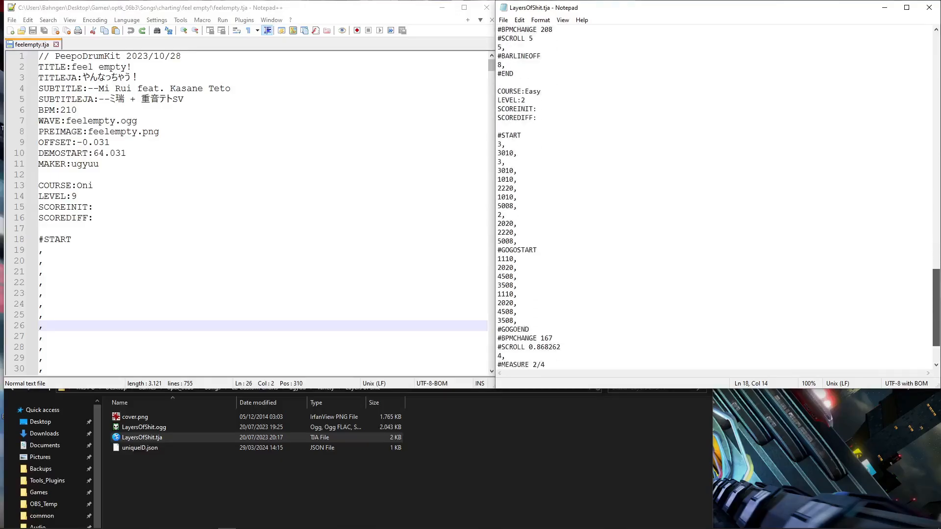
{"action": "left_click", "coordinate": [19, 265]}
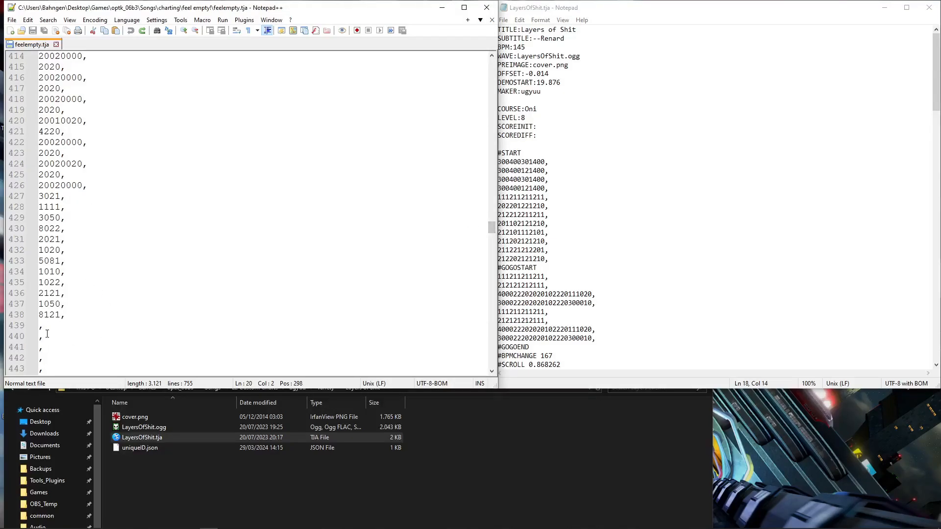
{"action": "left_click", "coordinate": [42, 327]}
{"action": "type", "text": "1110"}
{"action": "key", "text": "Down"}
{"action": "key", "text": "Left"}
{"action": "type", "text": "1010"}
{"action": "key", "text": "Down"}
{"action": "key", "text": "Left"}
{"action": "type", "text": "1110"}
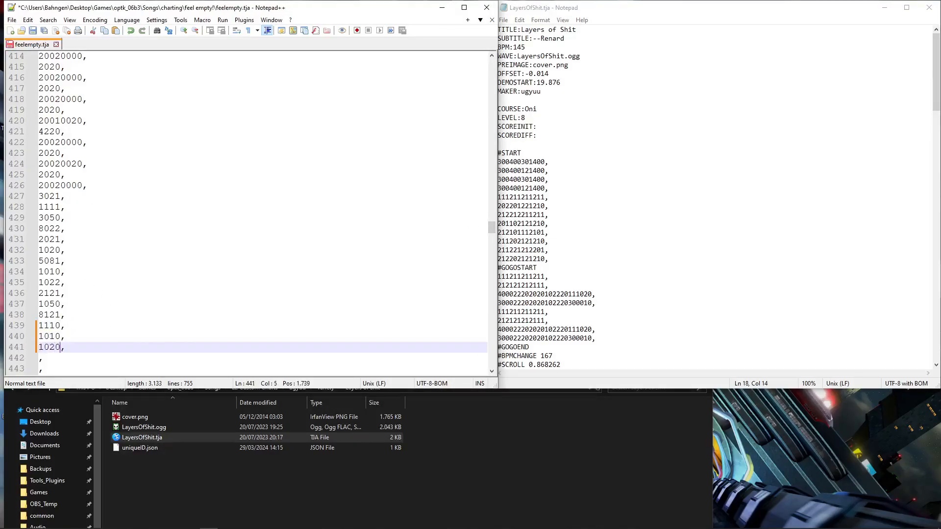
{"action": "key", "text": "Down"}
{"action": "key", "text": "Left"}
{"action": "type", "text": "1010"}
{"action": "key", "text": "Down"}
{"action": "key", "text": "Left"}
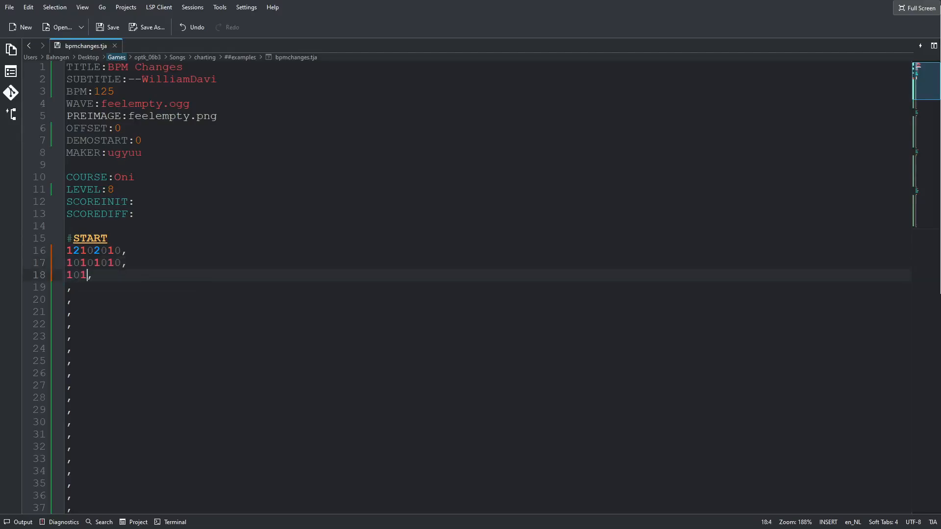
In bpmchanges.tja, complete lines 18 to 21 as 10111010, 10205080, 10101010 and 12102010.
{"action": "type", "text": "11010"}
{"action": "key", "text": "Down"}
{"action": "key", "text": "Left"}
{"action": "type", "text": "10205080, "}
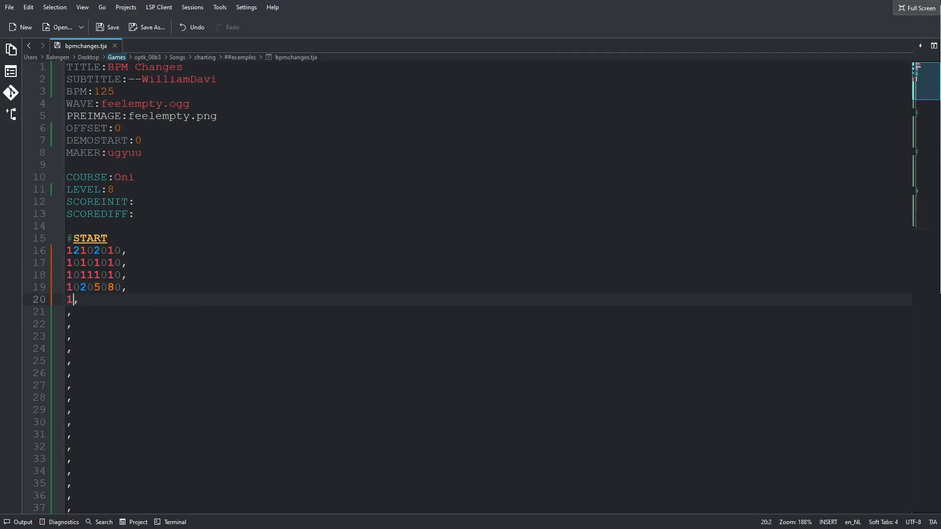
{"action": "type", "text": "10101010, 1210201"}
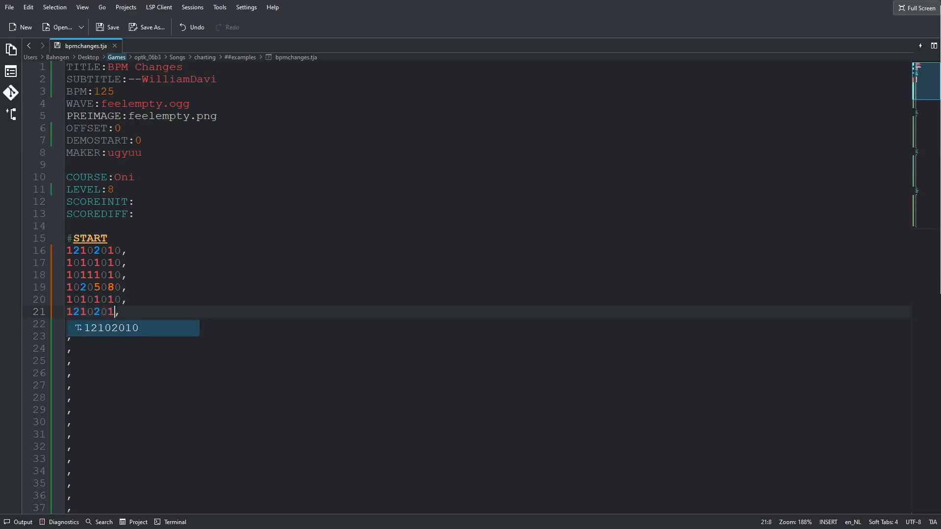
{"action": "type", "text": "0"}
{"action": "key", "text": "End"}
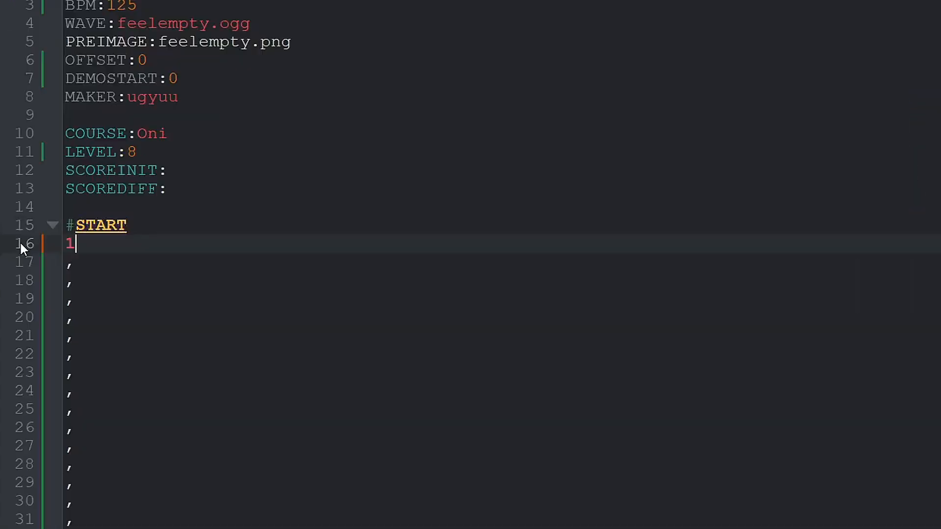
Complete lines 16 to 21 as 12102010, 10101010, 10111010, 10205080, 10101010 and 12102010, and enter 5 on line 22 and 8 on line 26.
{"action": "type", "text": "2102010,"}
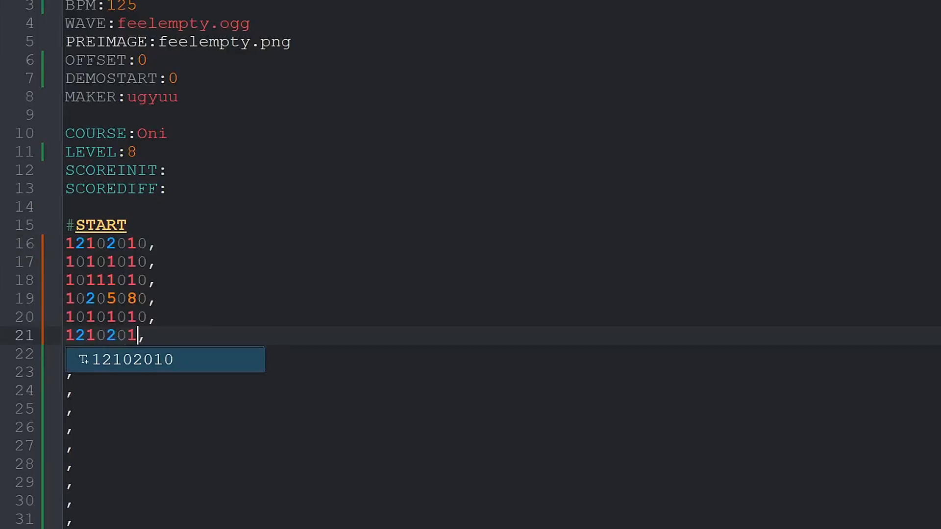
{"action": "type", "text": "0"}
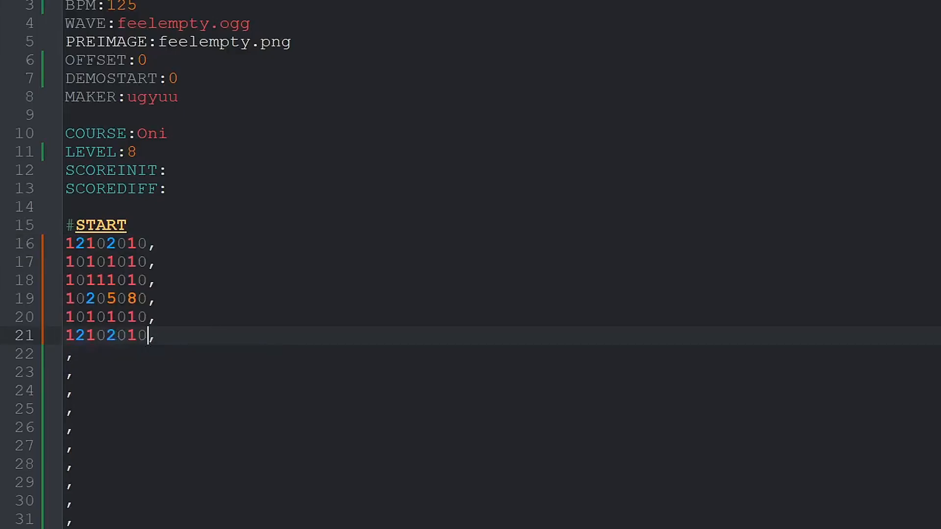
{"action": "left_click", "coordinate": [66, 353]}
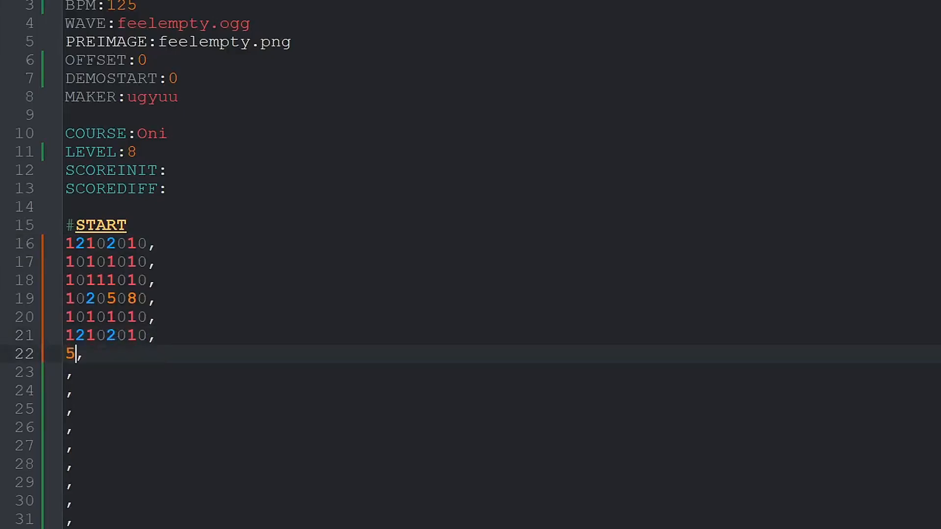
{"action": "key", "text": "Down"}
{"action": "key", "text": "Left"}
{"action": "key", "text": "Down"}
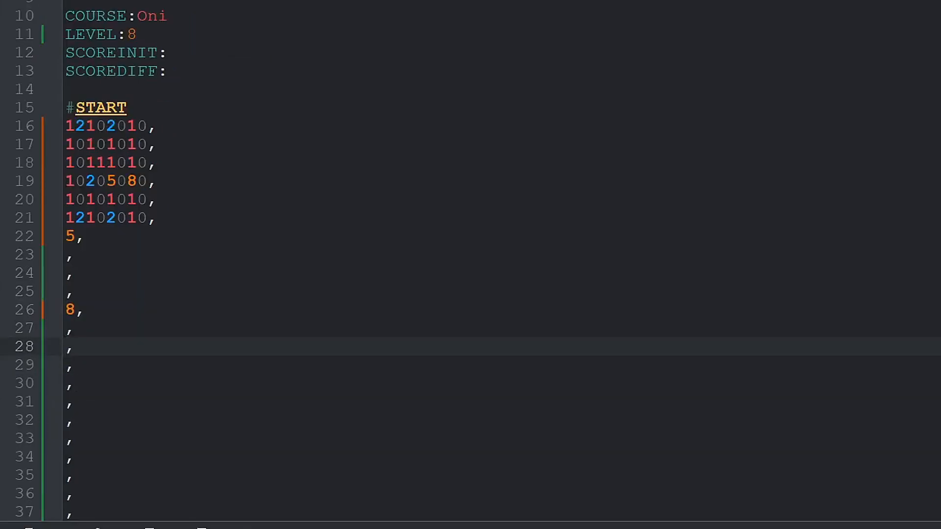
Enter the notes 1111 in the measure on line 28 and 1210201 in the measure on line 30.
{"action": "type", "text": "1111"}
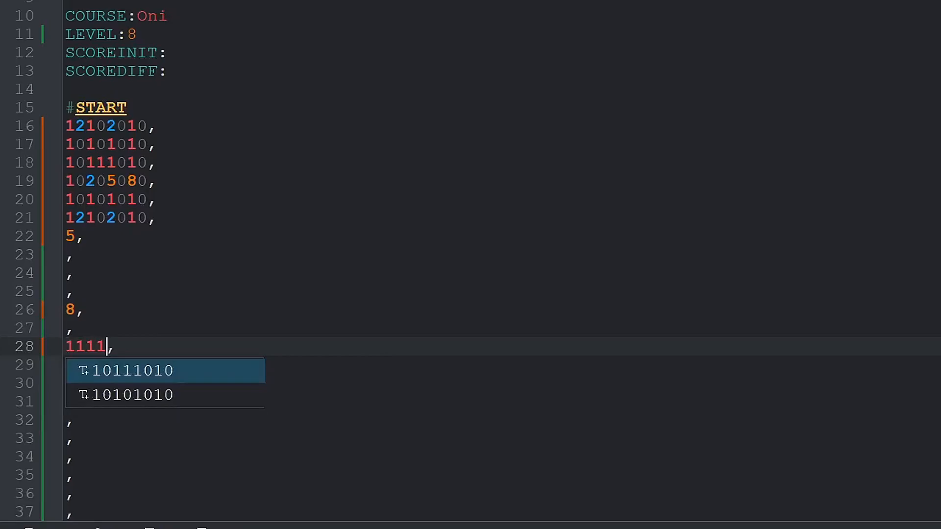
{"action": "key", "text": "Down"}
{"action": "key", "text": "Right"}
{"action": "key", "text": "Right"}
{"action": "key", "text": "Down"}
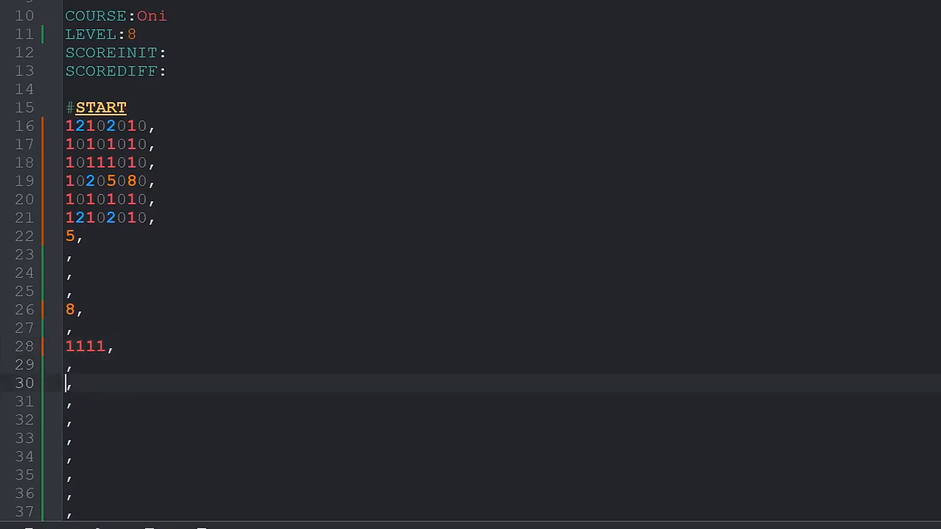
{"action": "type", "text": "1210201"}
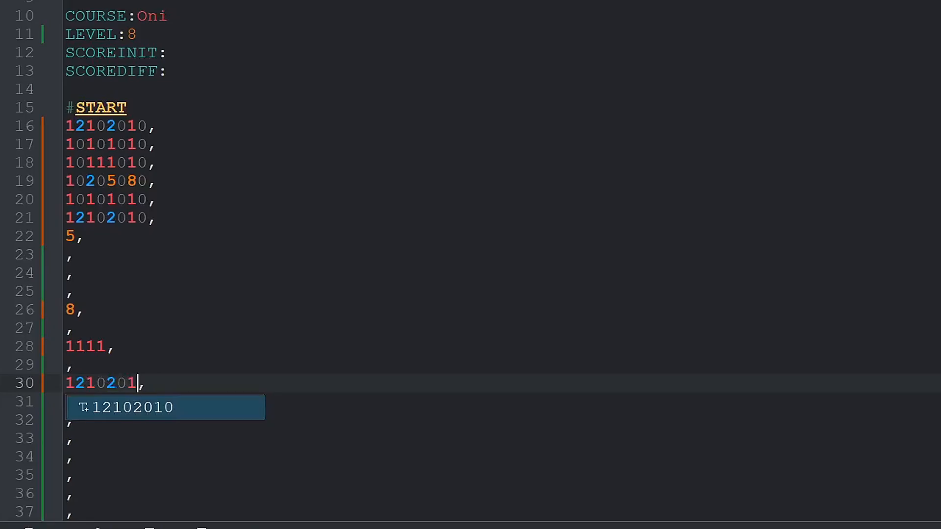
{"action": "left_click", "coordinate": [102, 471]}
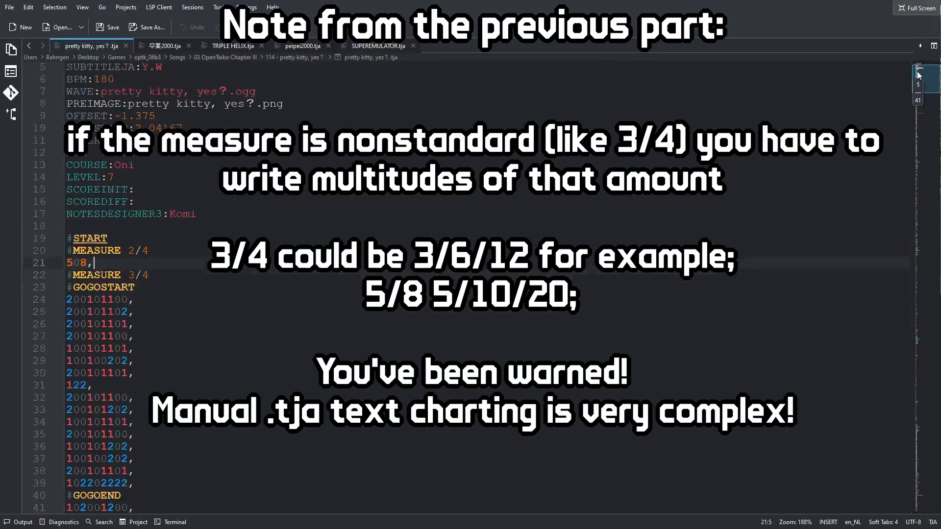
Look through the measures and commands in the charts pretty kitty, yes?.tja, 卒業2000.tja, peipei2000.tja and SUPEREMULATOR.tja.
{"action": "left_click_drag", "start_coordinate": [917, 88], "coordinate": [914, 127]}
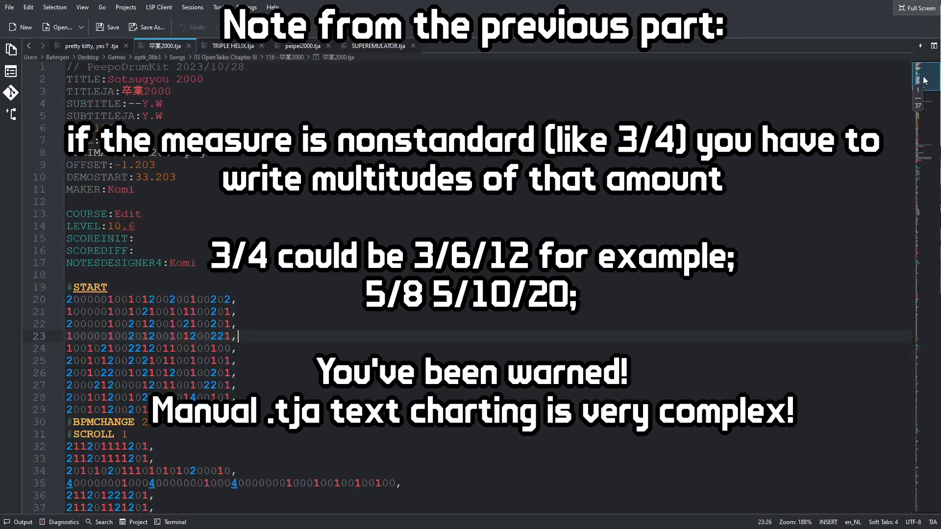
{"action": "left_click_drag", "start_coordinate": [922, 80], "coordinate": [924, 94]}
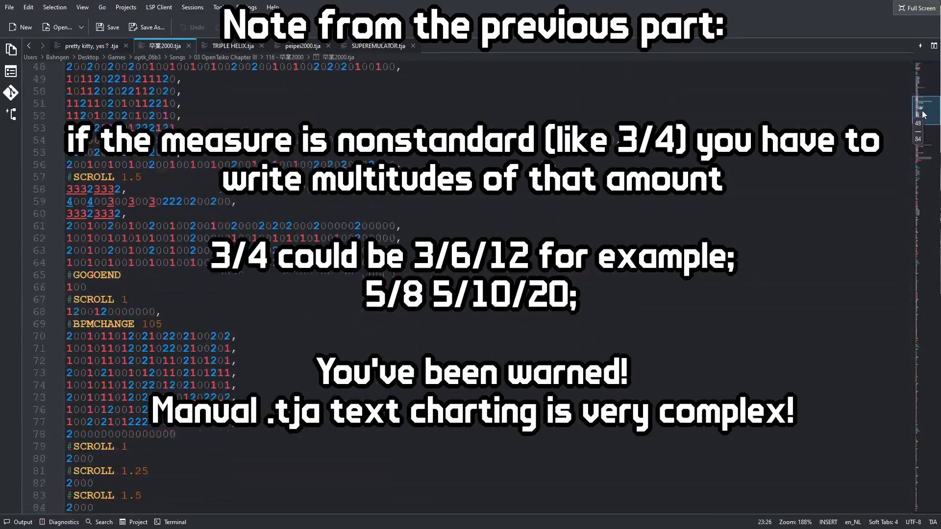
{"action": "left_click_drag", "start_coordinate": [925, 95], "coordinate": [912, 361]}
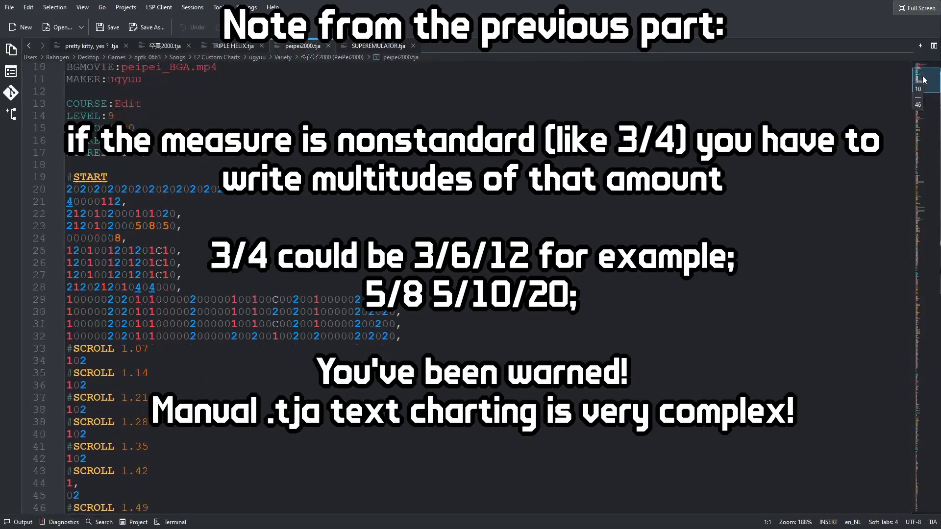
{"action": "left_click_drag", "start_coordinate": [925, 91], "coordinate": [935, 128]}
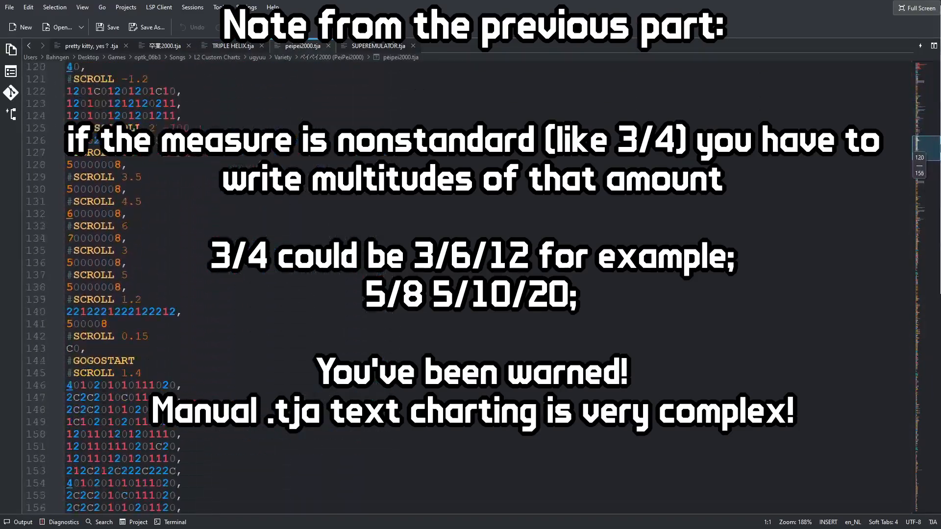
{"action": "left_click_drag", "start_coordinate": [920, 174], "coordinate": [927, 150]}
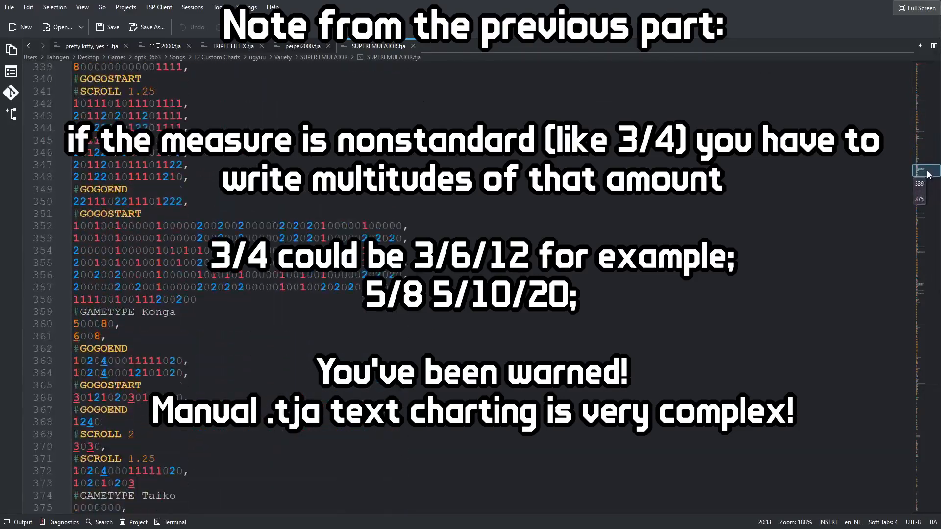